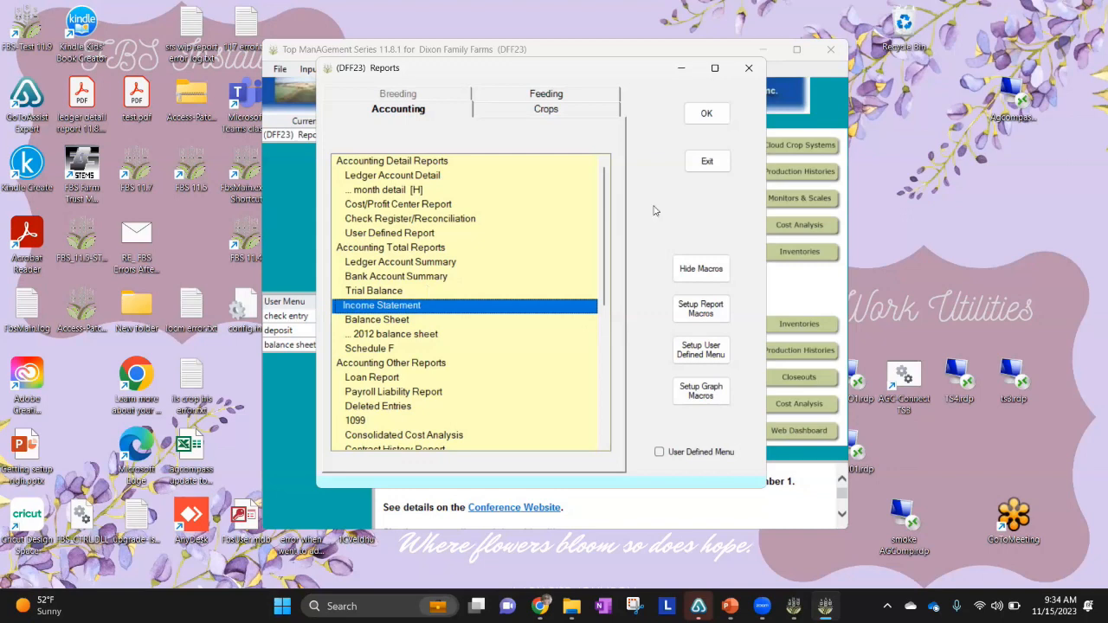
Open the Income Statement report's parameters and enlarge the parameters window.
left_click(721, 115)
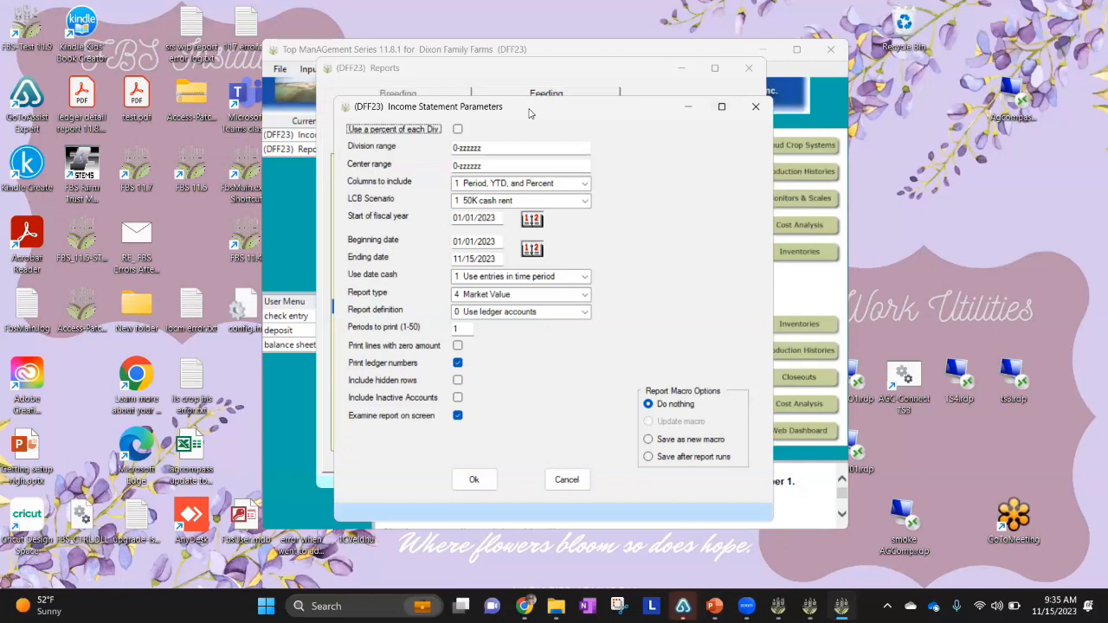
left_click_drag(524, 111, 499, 91)
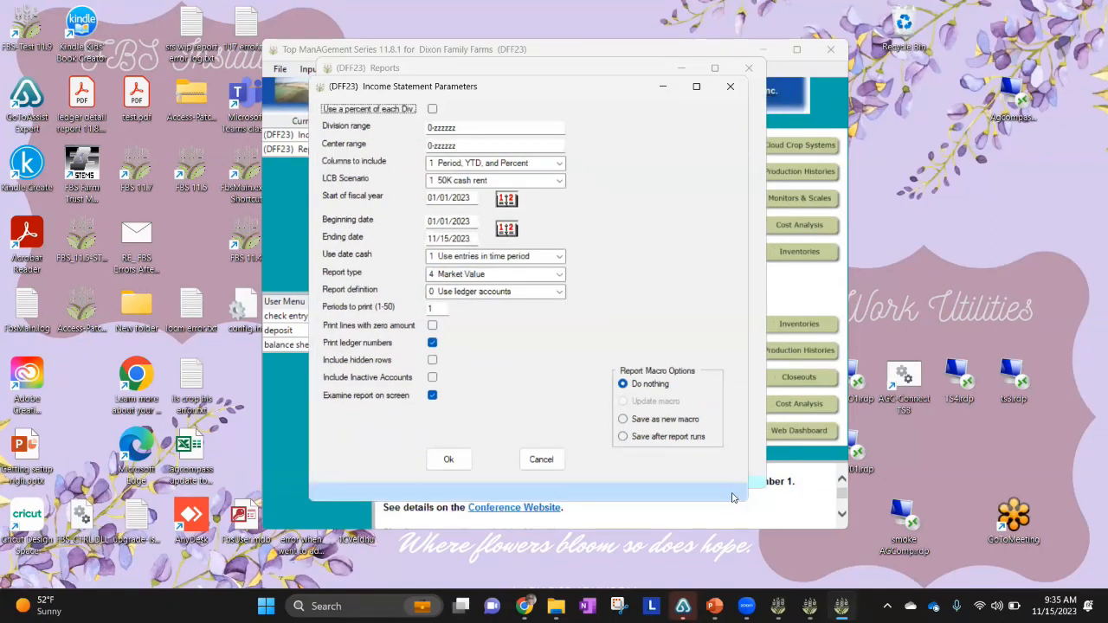
left_click_drag(750, 501, 816, 519)
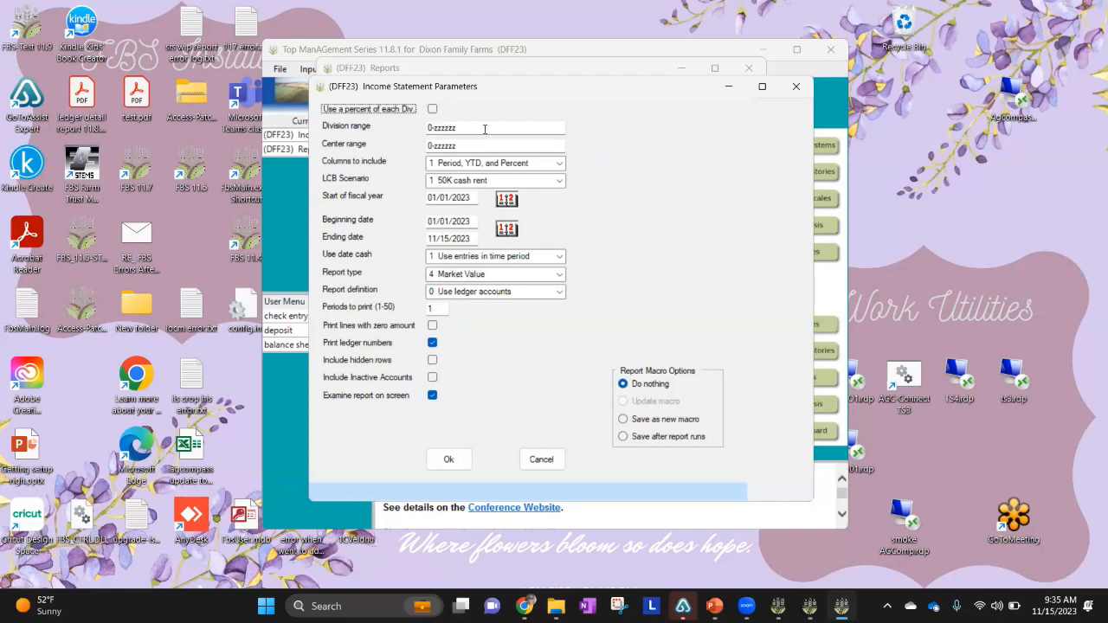
Try Cantrell as the division range, restore it to 0-zzzzzz, and review the available centers.
left_click(489, 130)
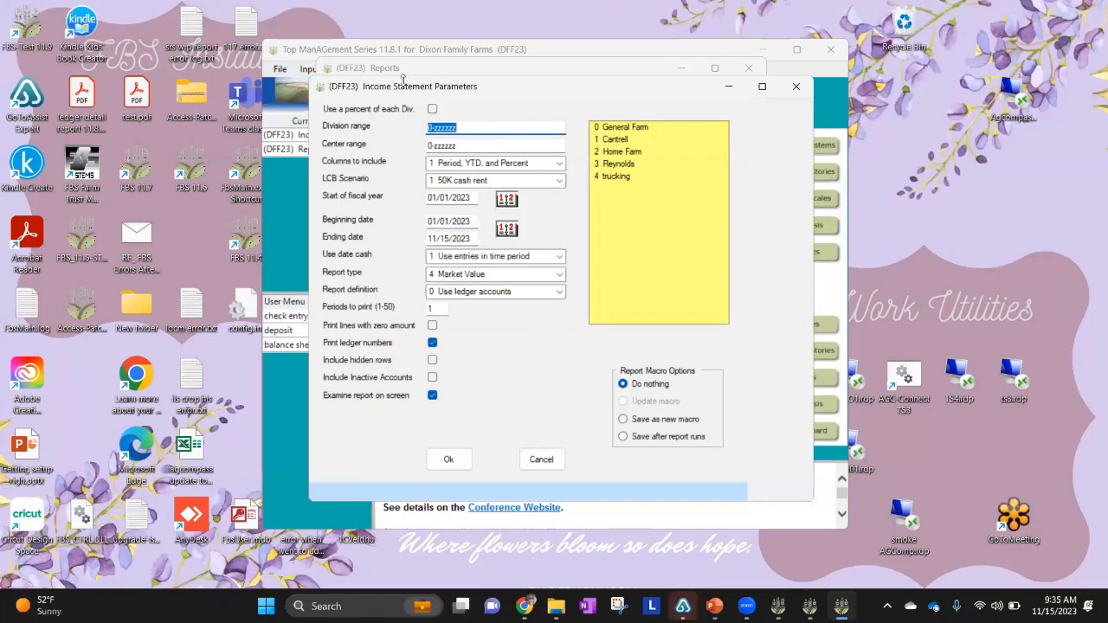
left_click(609, 141)
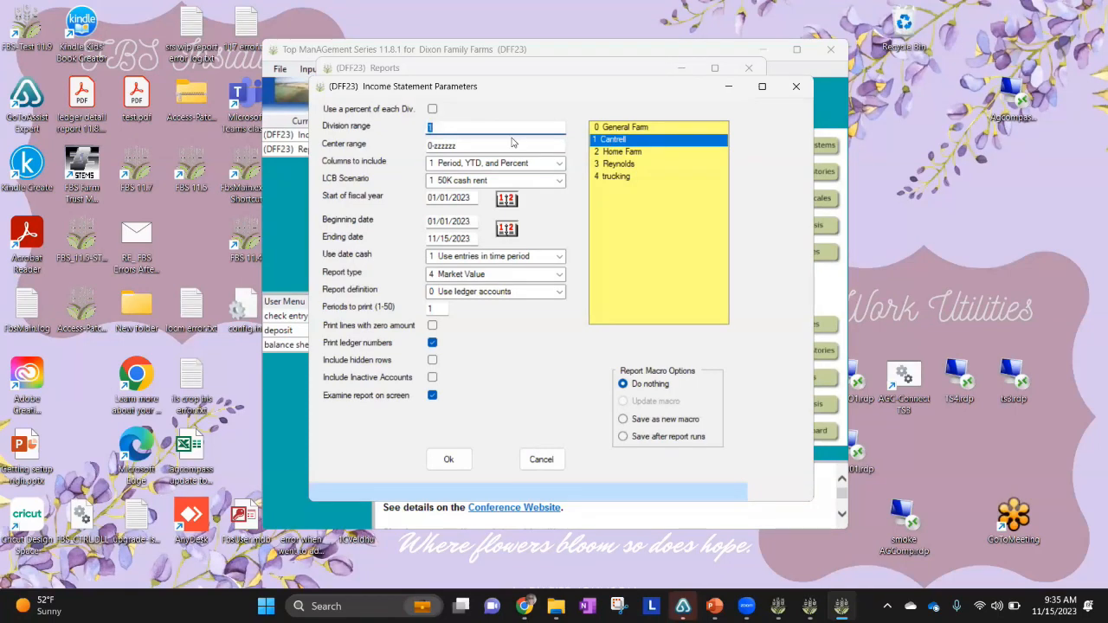
type("0-zzzzzz")
left_click(471, 145)
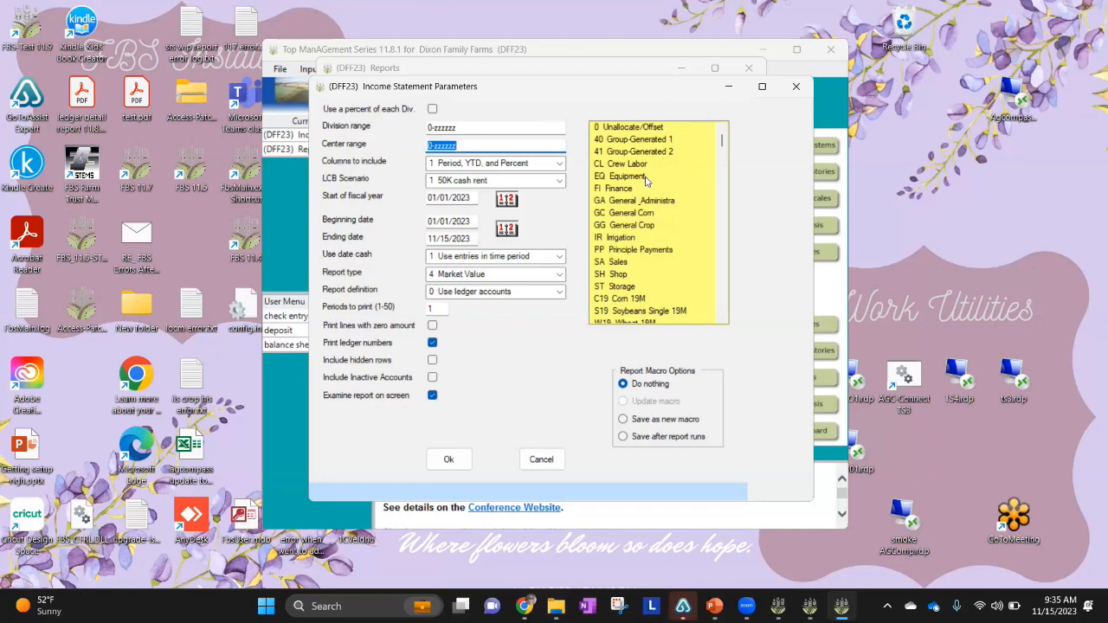
left_click(473, 128)
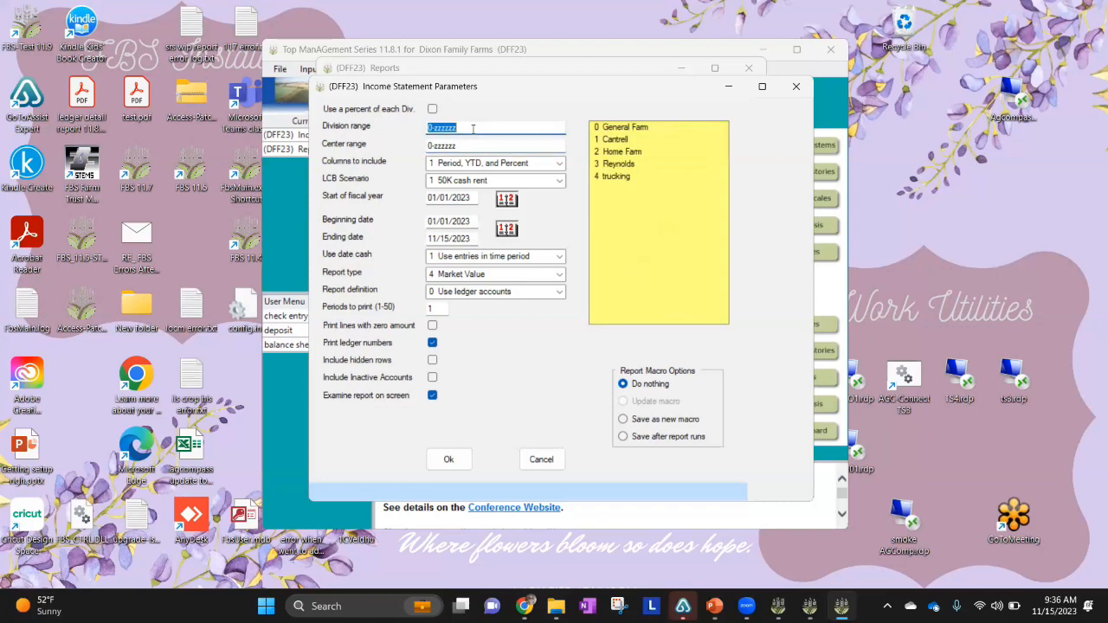
left_click(462, 146)
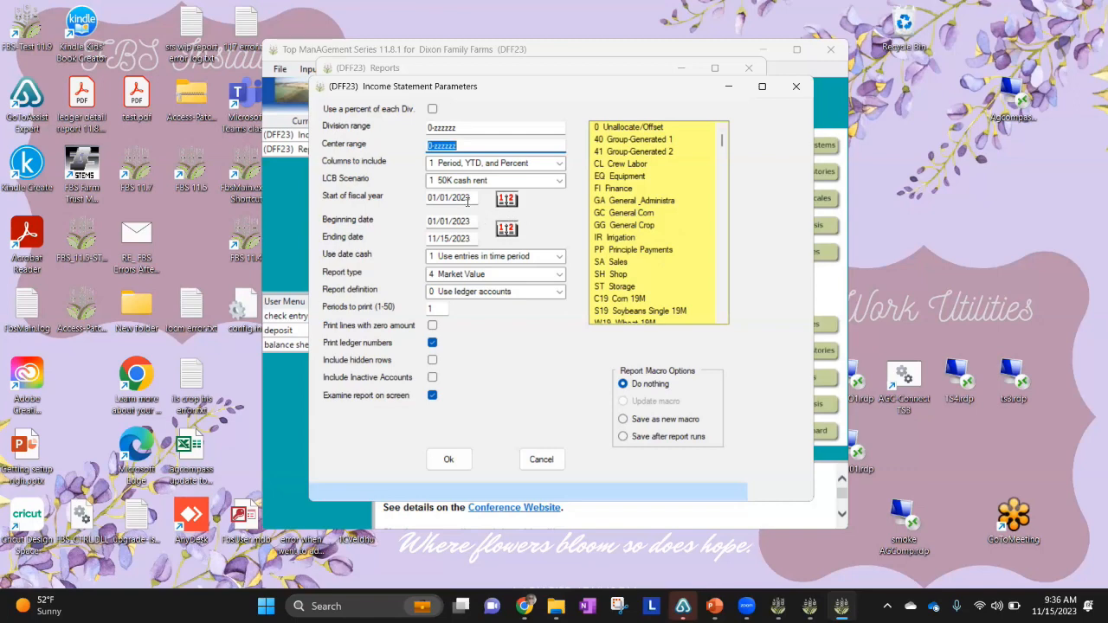
Set the report's columns to include to 2 Period and YTD.
left_click(560, 164)
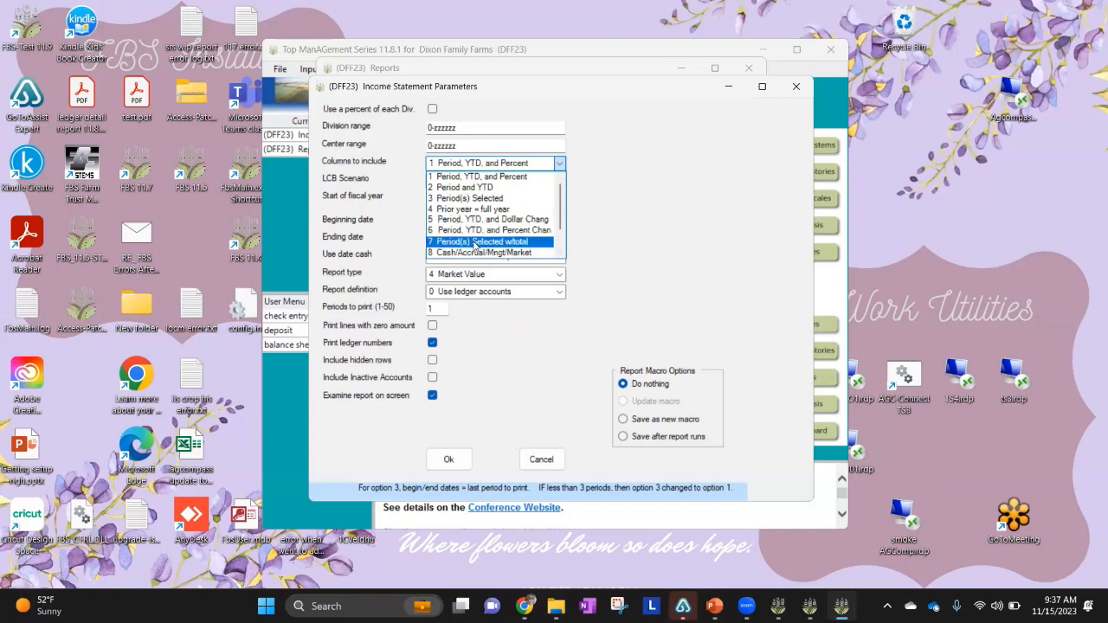
scroll(562, 227, "down", 1)
scroll(563, 227, "down", 1)
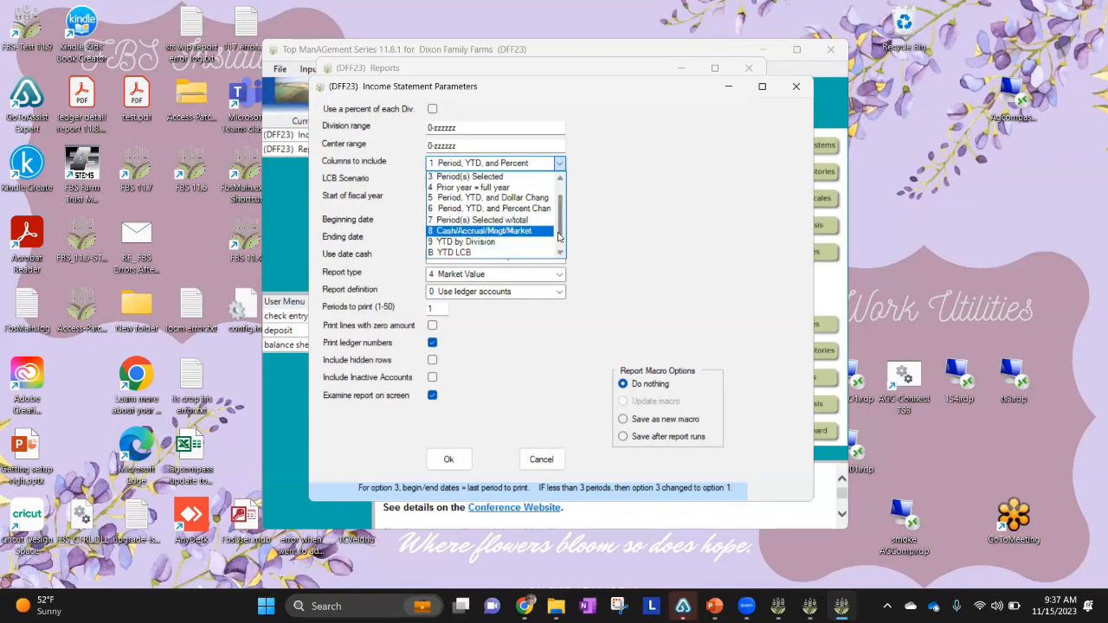
scroll(561, 227, "up", 2)
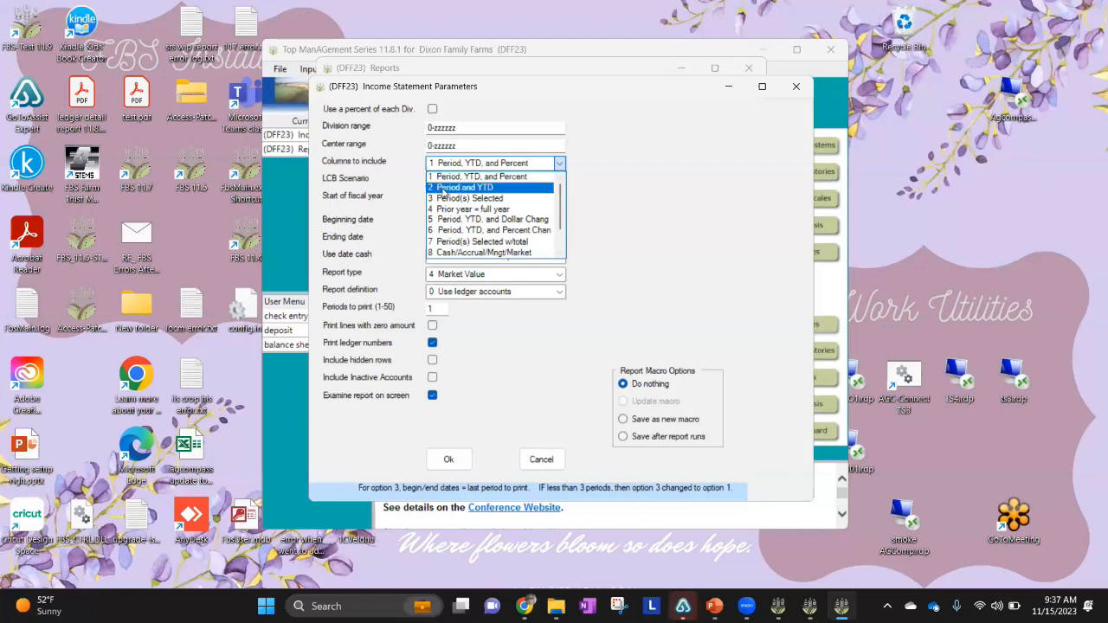
left_click(447, 187)
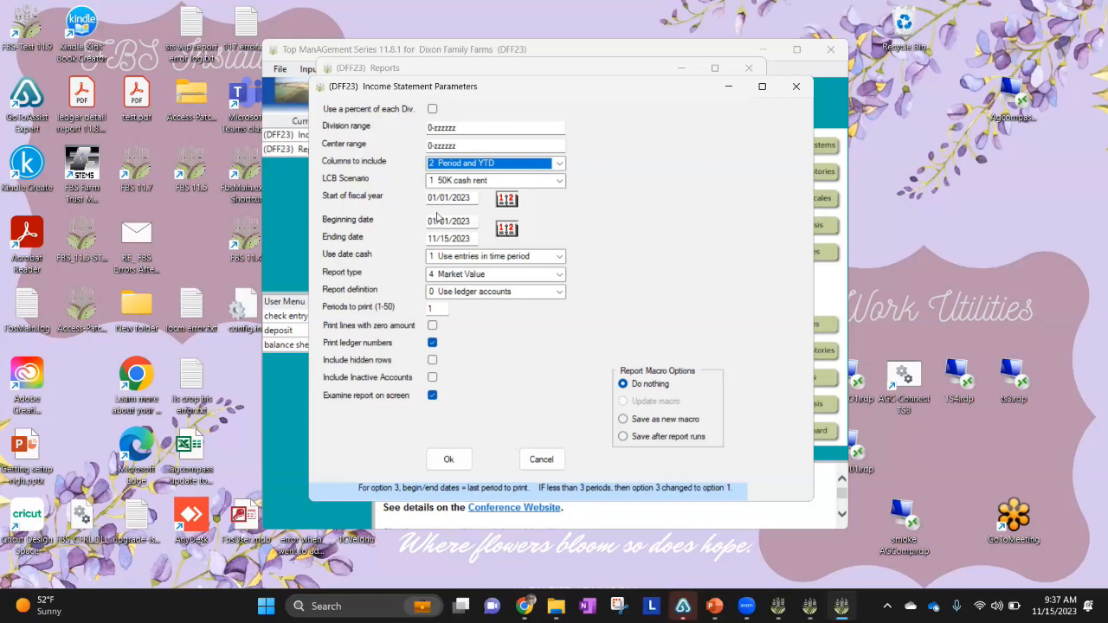
Set the start of fiscal year and beginning date to 01/01/2022 and the ending date to 12/31/2022.
left_click(474, 197)
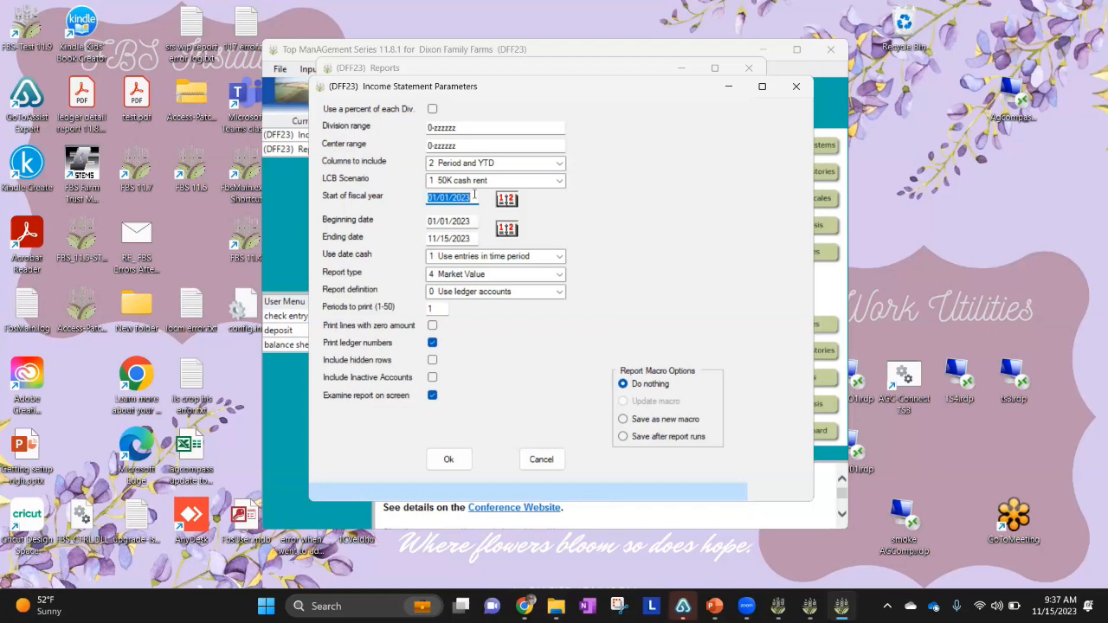
type("01/01/2022")
key("Tab")
type("10102")
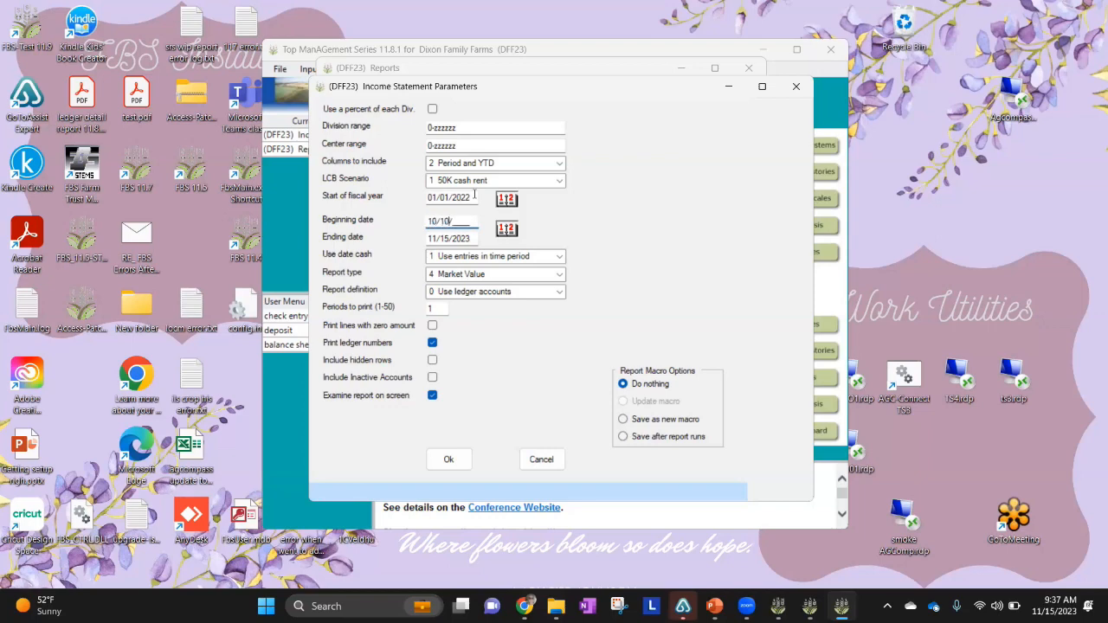
key("BackSpace")
key("BackSpace")
key("BackSpace")
key("BackSpace")
key("BackSpace")
type("01/01/2022")
key("Tab")
type("12/")
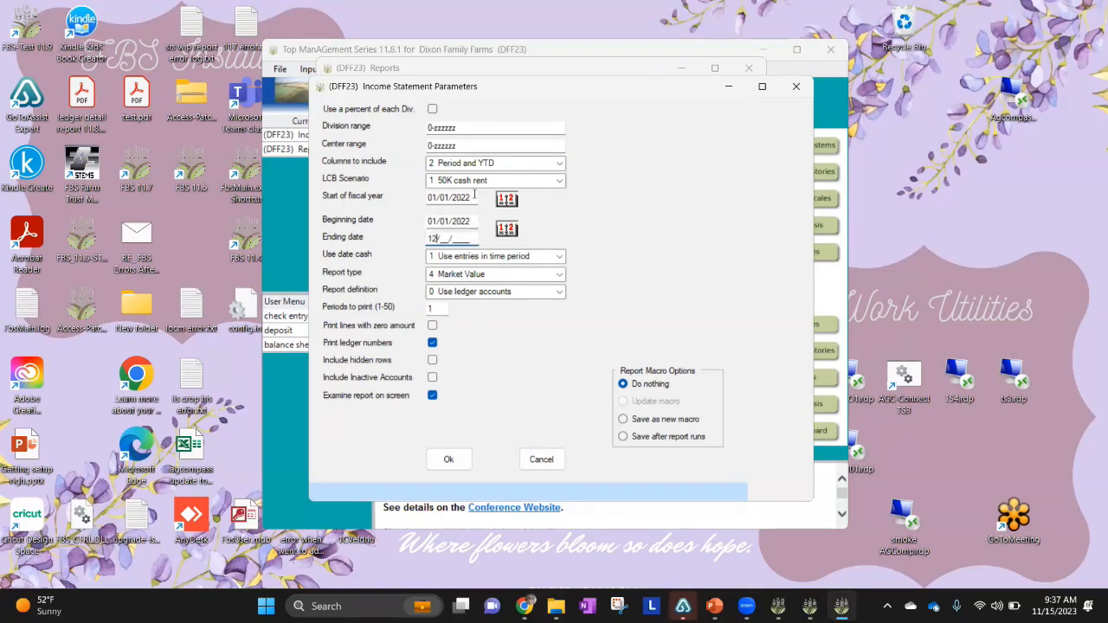
type("31/2022")
Choose Use entries in time period for date cash, Cash/Tax Report as report type, and Use ledger accounts as report definition.
left_click(551, 258)
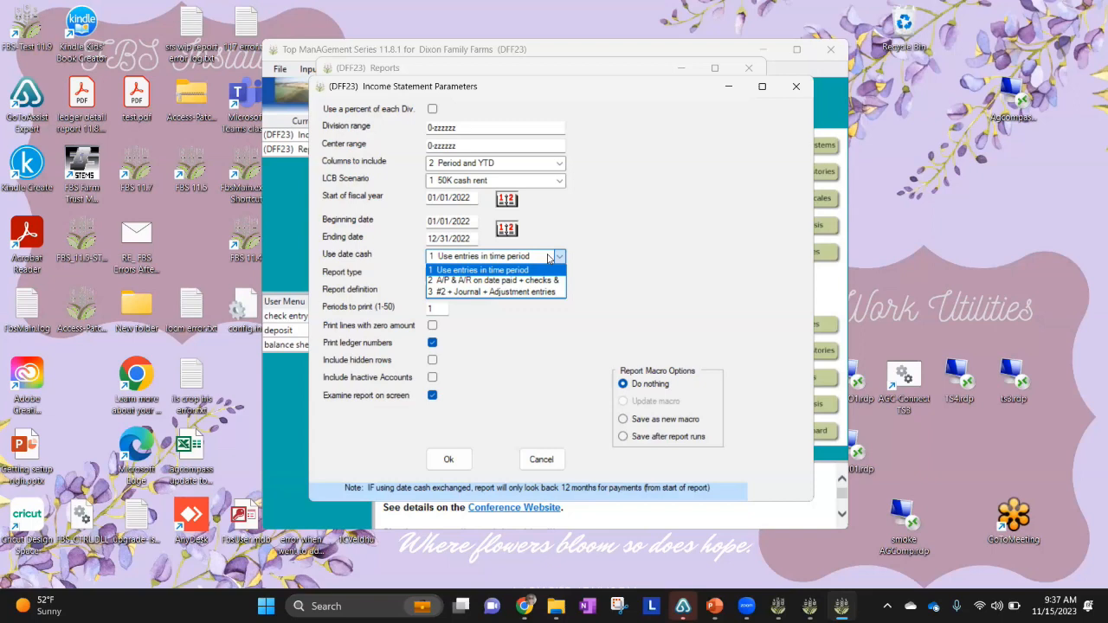
left_click(516, 270)
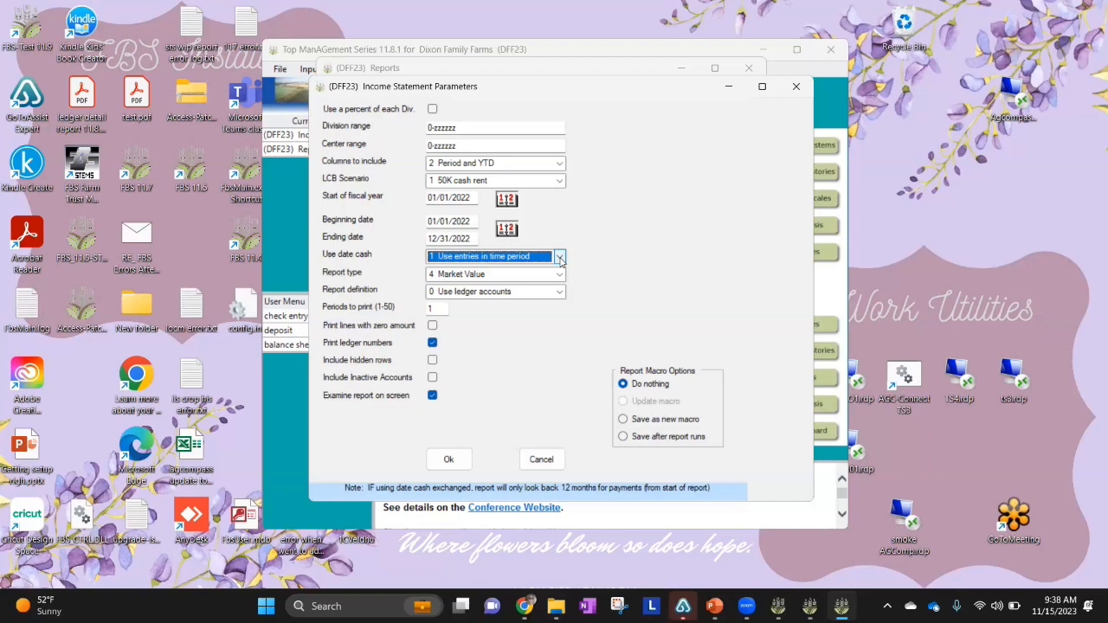
left_click(516, 277)
left_click(516, 276)
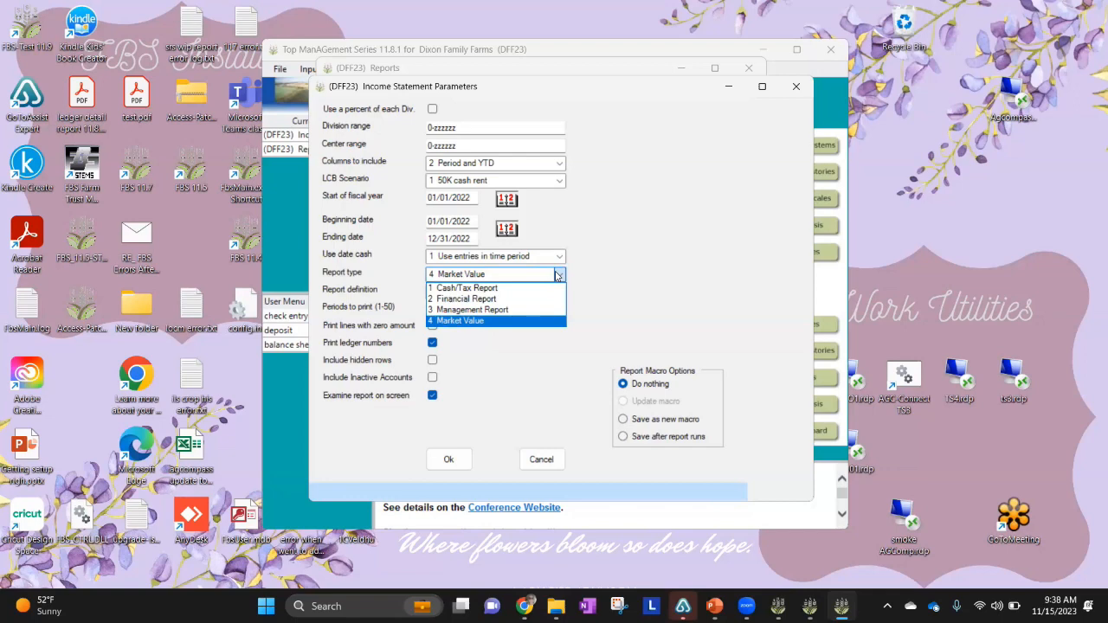
left_click(531, 289)
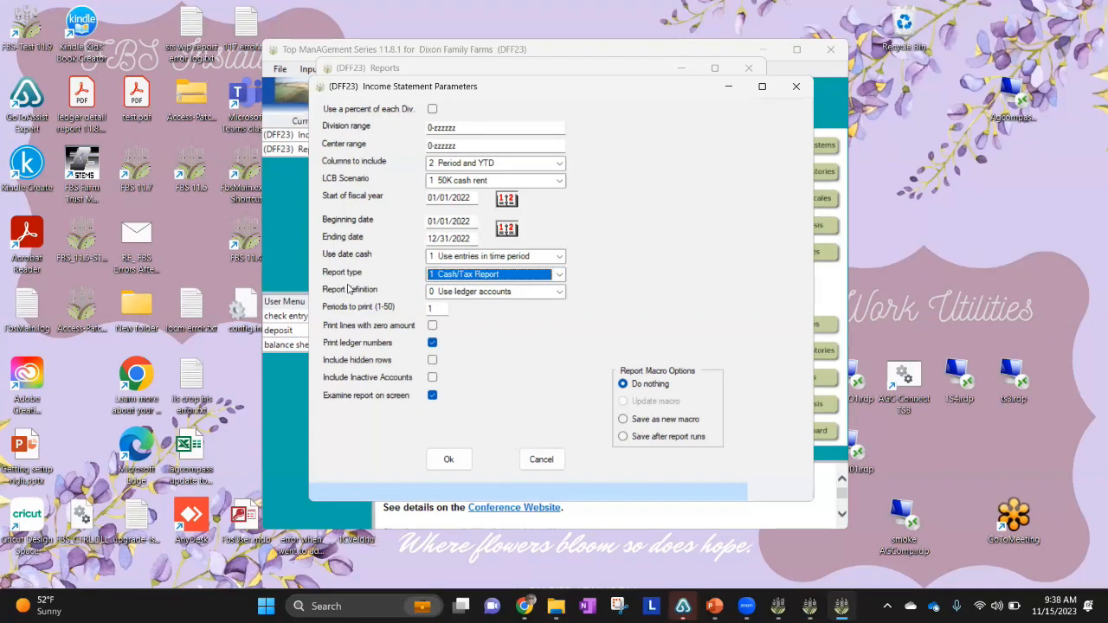
left_click(489, 297)
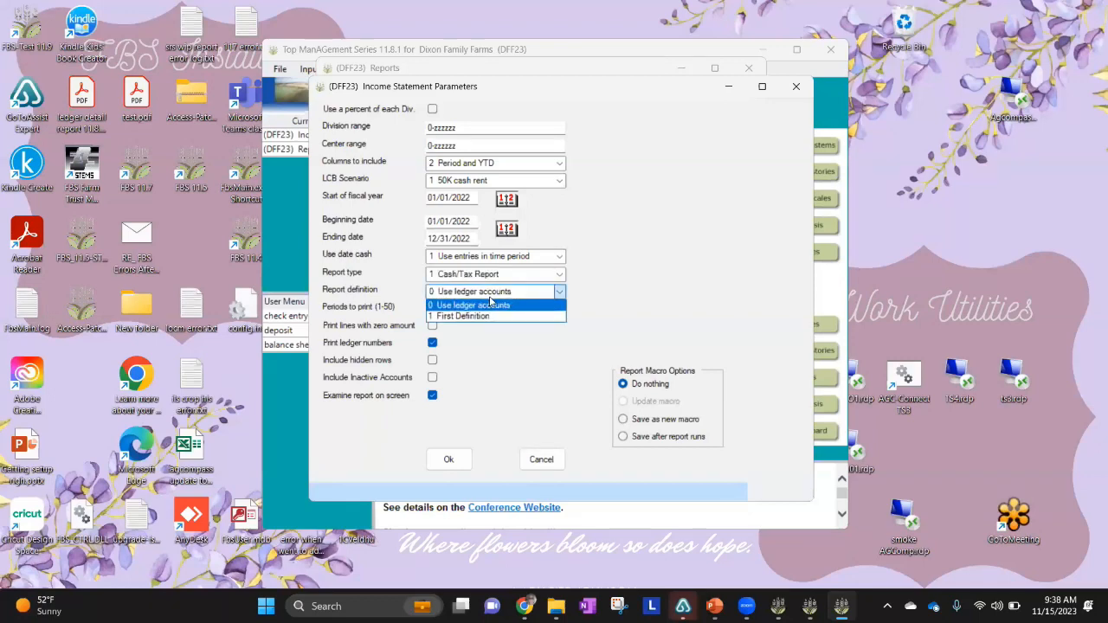
left_click(489, 299)
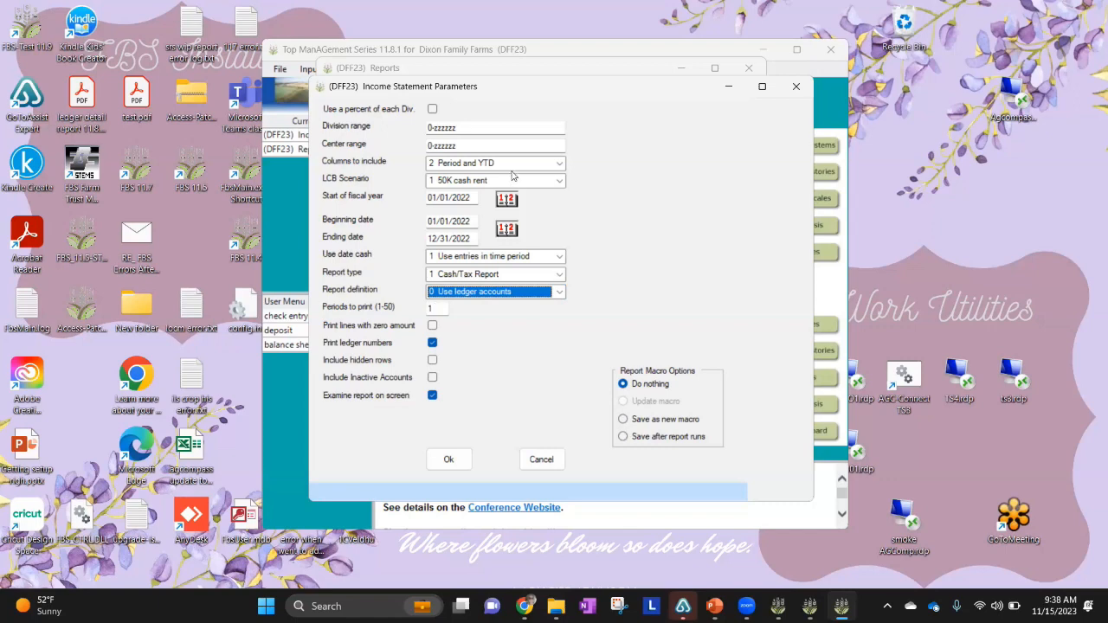
Keep the Period and YTD columns, include inactive accounts, and run the income statement on screen.
left_click(560, 164)
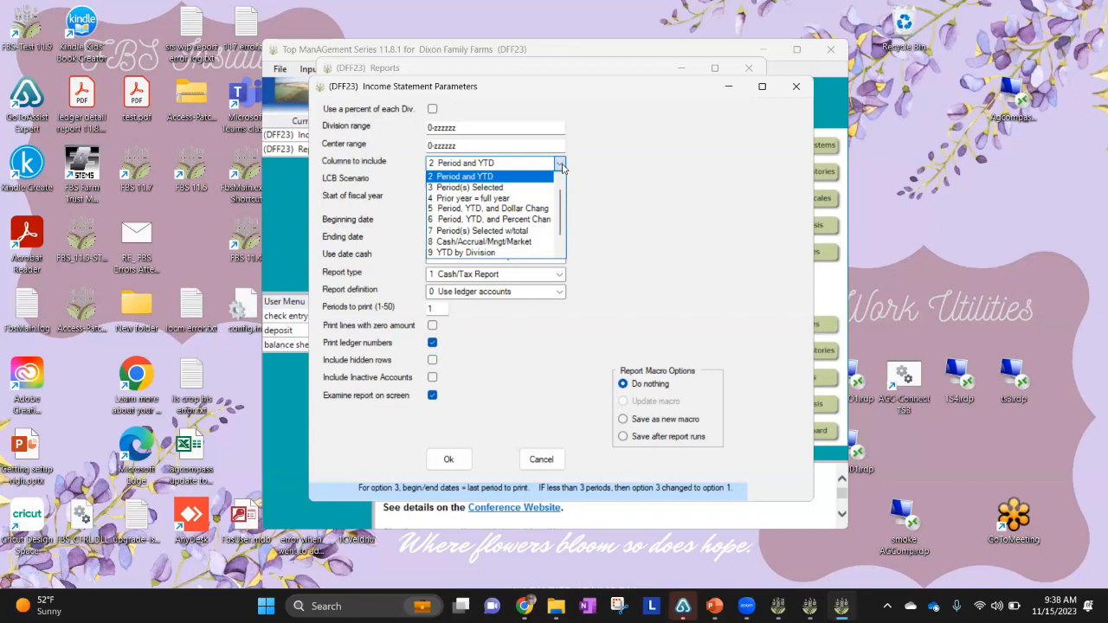
left_click(509, 178)
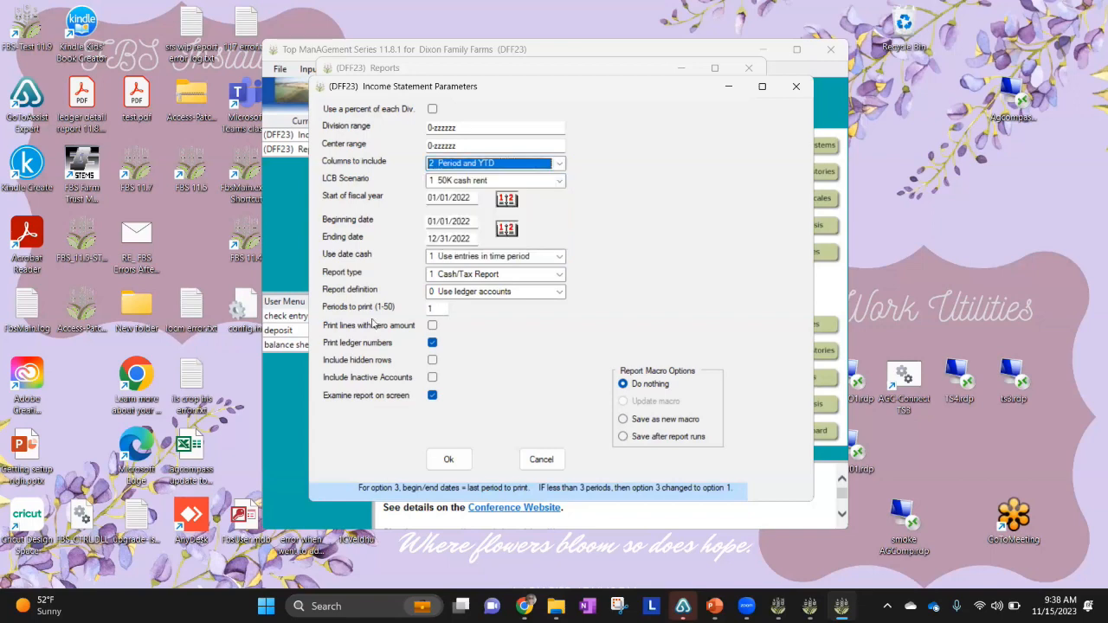
left_click(432, 326)
left_click(433, 378)
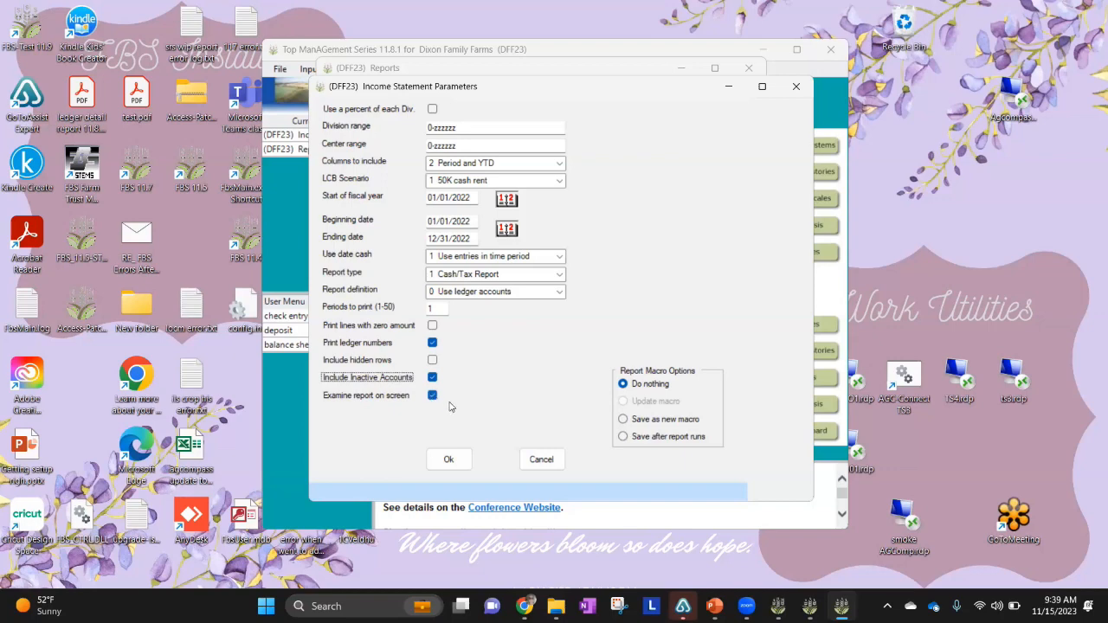
left_click(460, 457)
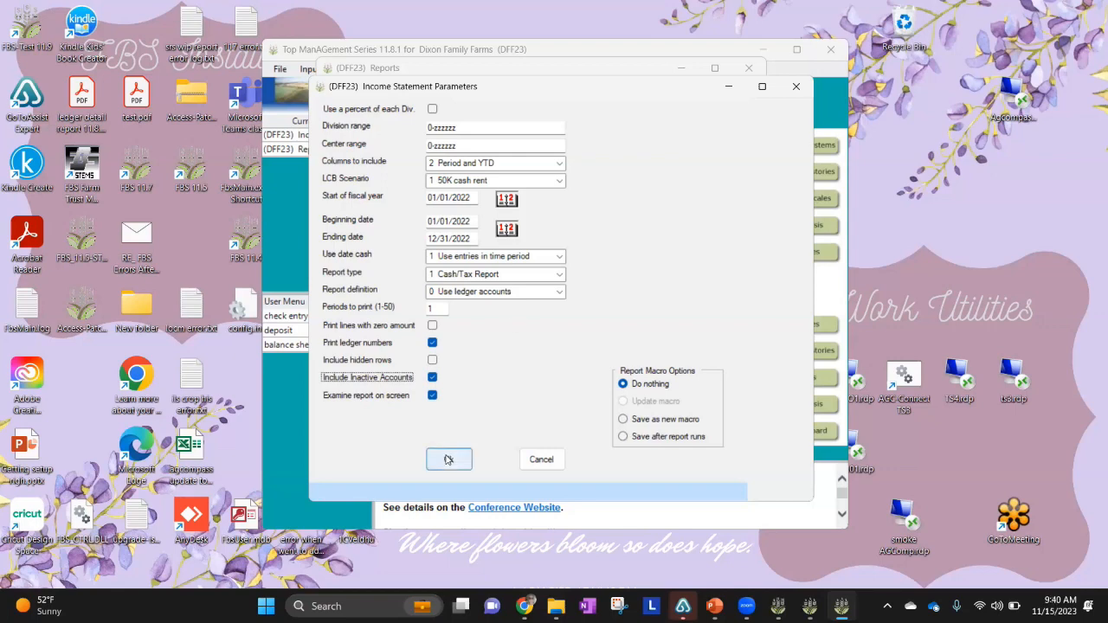
left_click(448, 459)
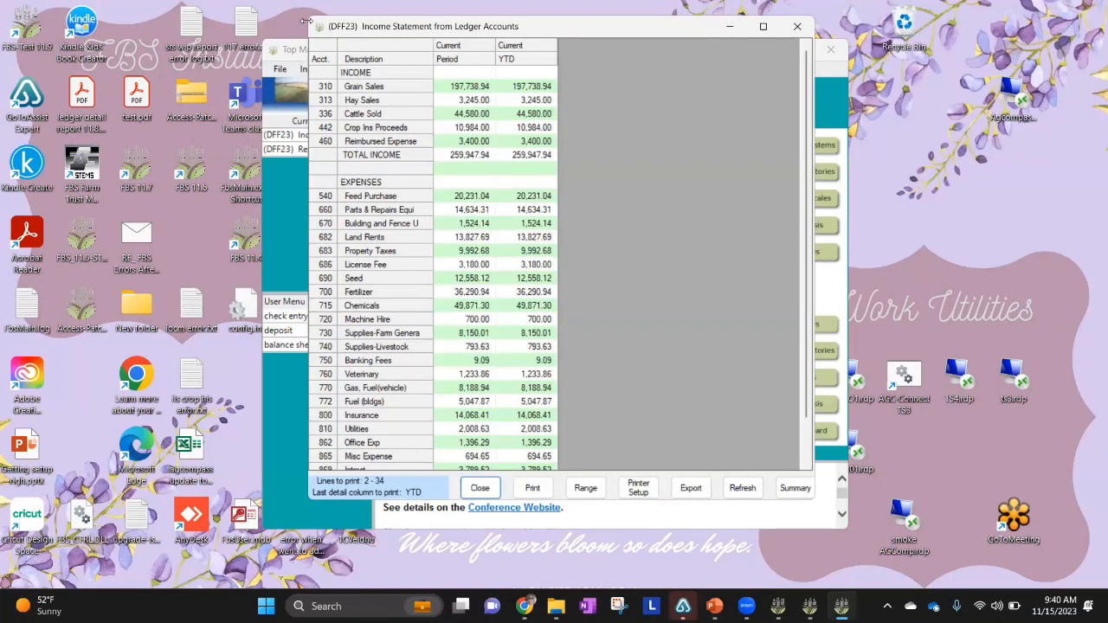
Widen the income statement window and review the report from the income lines down to net income.
left_click_drag(305, 19, 214, 19)
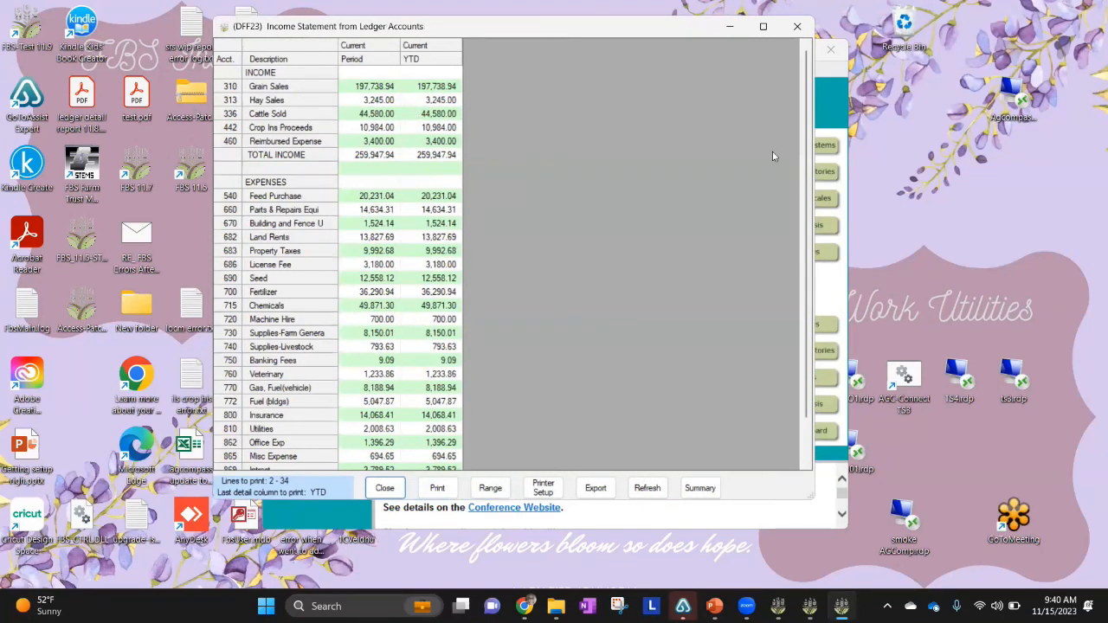
left_click_drag(807, 116, 811, 199)
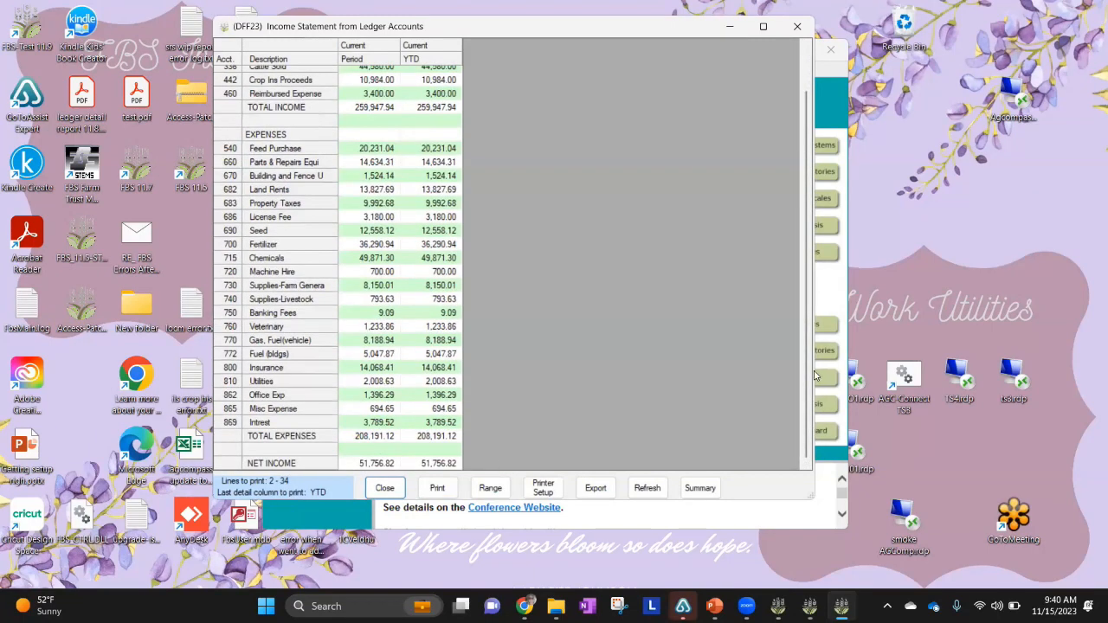
left_click_drag(809, 377, 804, 303)
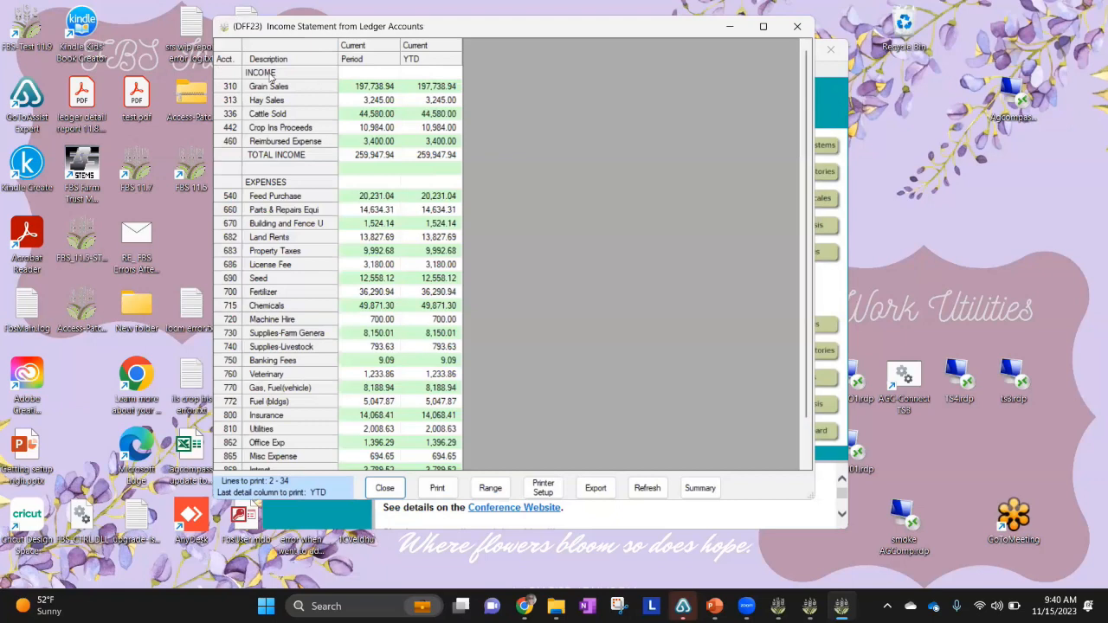
Drill down into the Grain Sales detail, open its 09/16/2022 deposit entry for review, and leave it without saving.
double_click(361, 85)
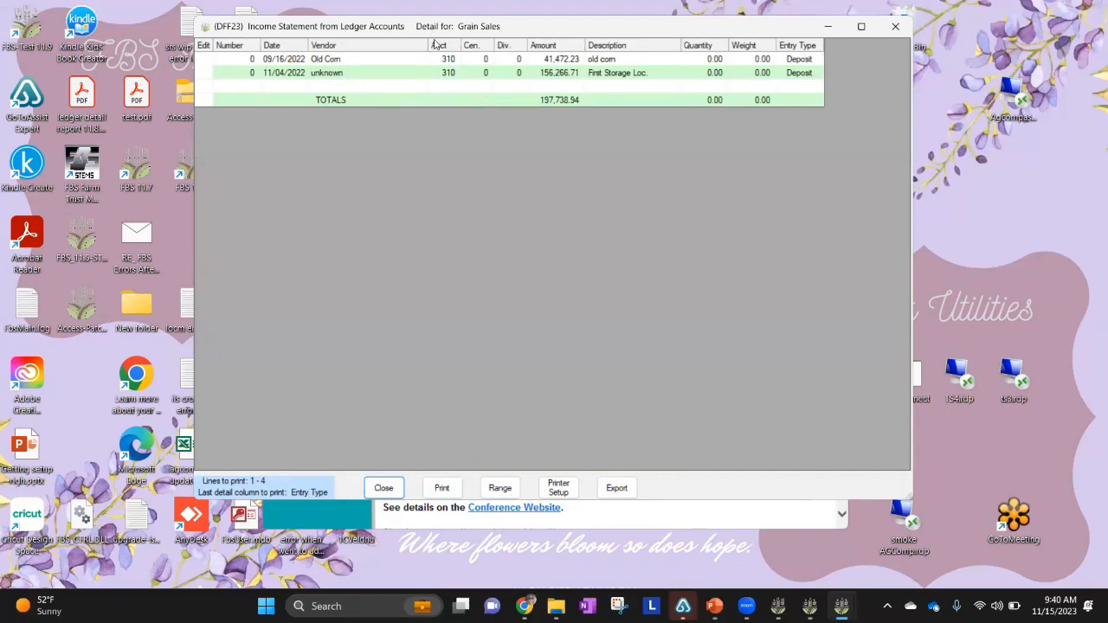
left_click_drag(398, 27, 407, 76)
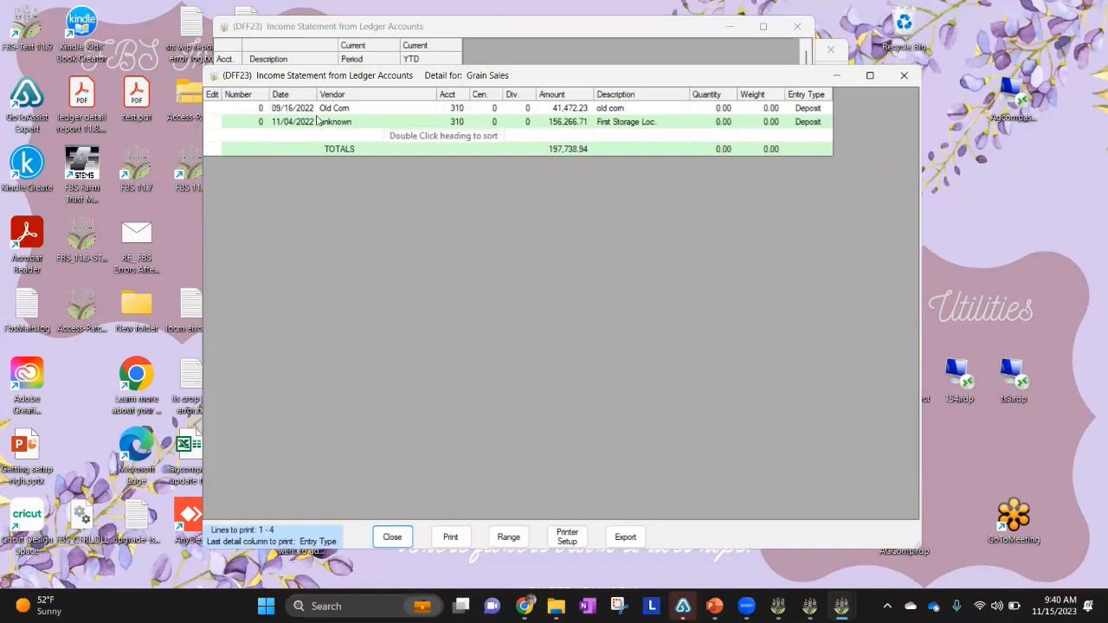
double_click(352, 106)
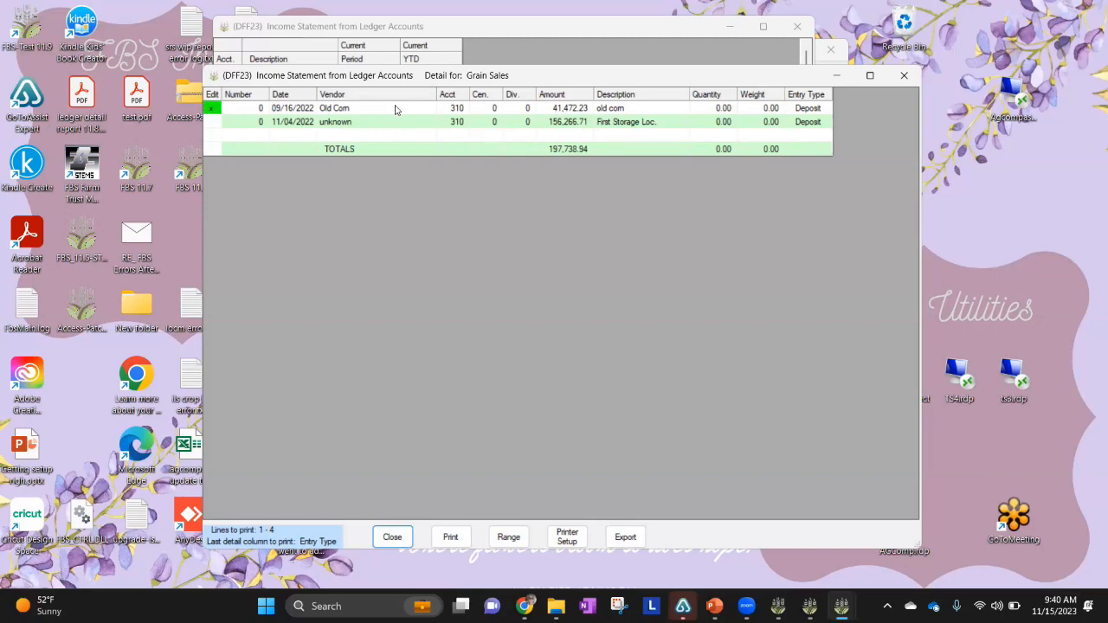
double_click(396, 109)
left_click(212, 108)
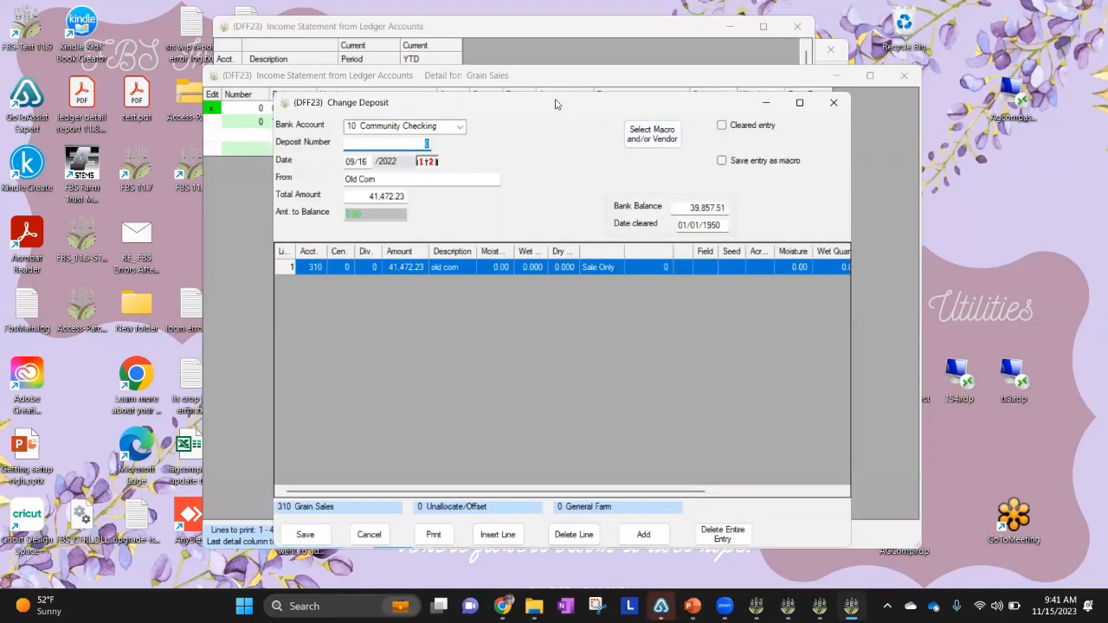
left_click_drag(555, 104, 537, 90)
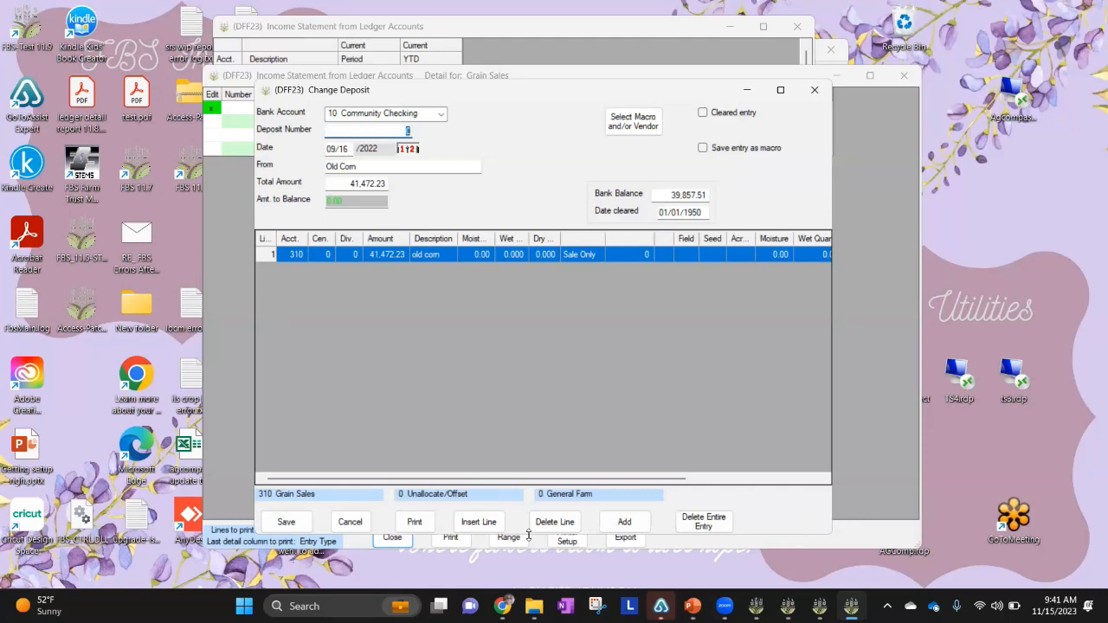
left_click(351, 523)
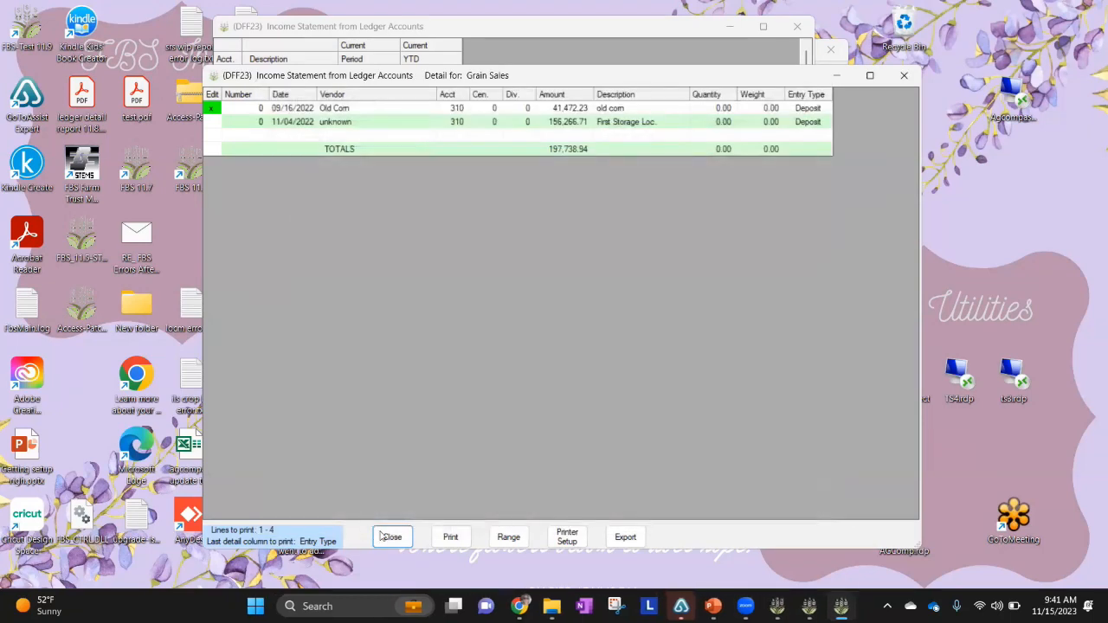
Close the Grain Sales detail and review the income statement down to the net income line.
left_click(393, 540)
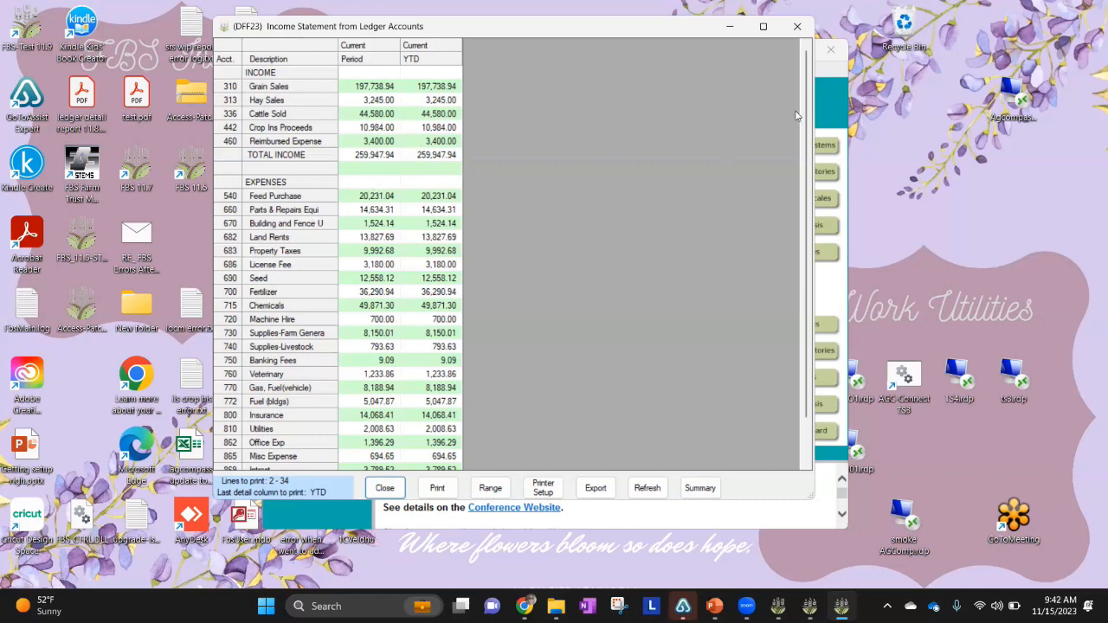
scroll(811, 128, "down", 1)
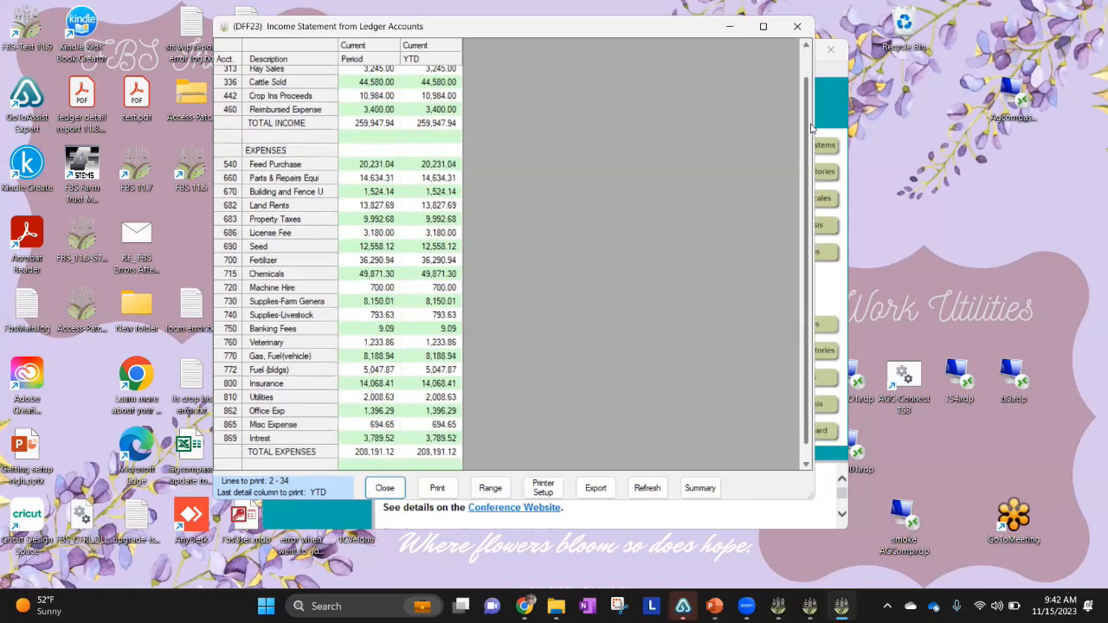
left_click_drag(811, 128, 792, 41)
scroll(793, 129, "down", 2)
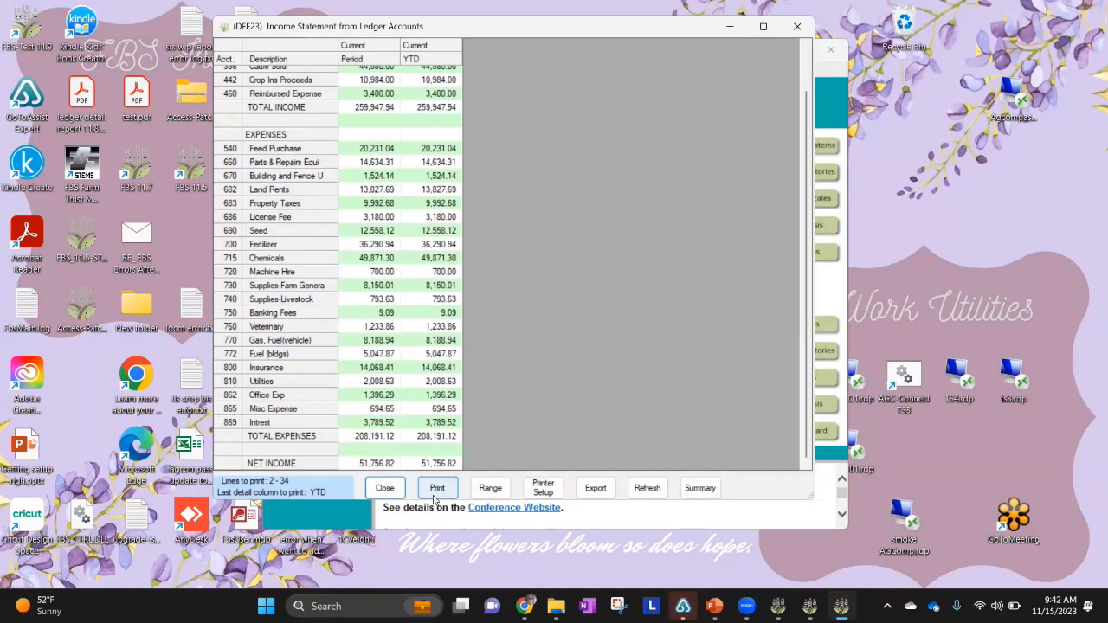
Limit the print range to the lines from Crop Ins Proceeds through Feed Purchase.
left_click(490, 490)
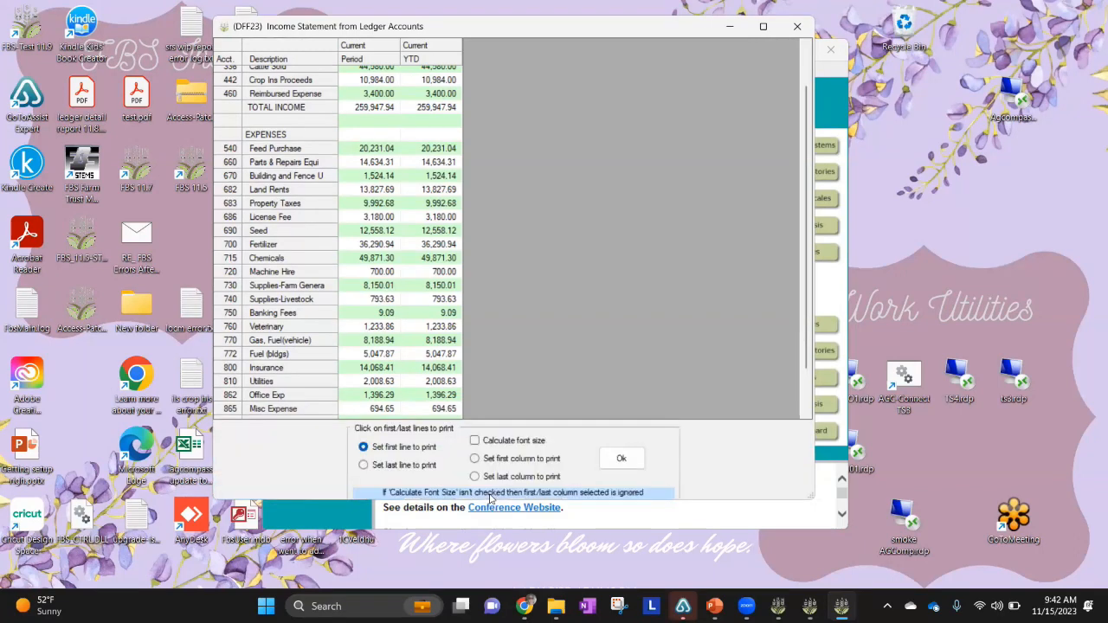
left_click(363, 466)
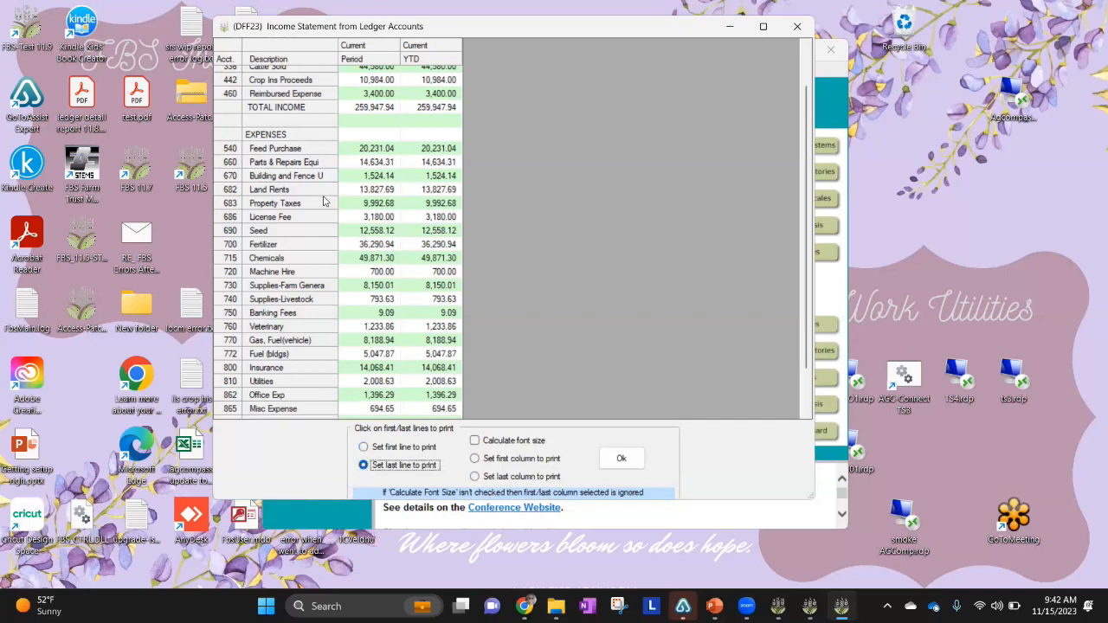
left_click(368, 147)
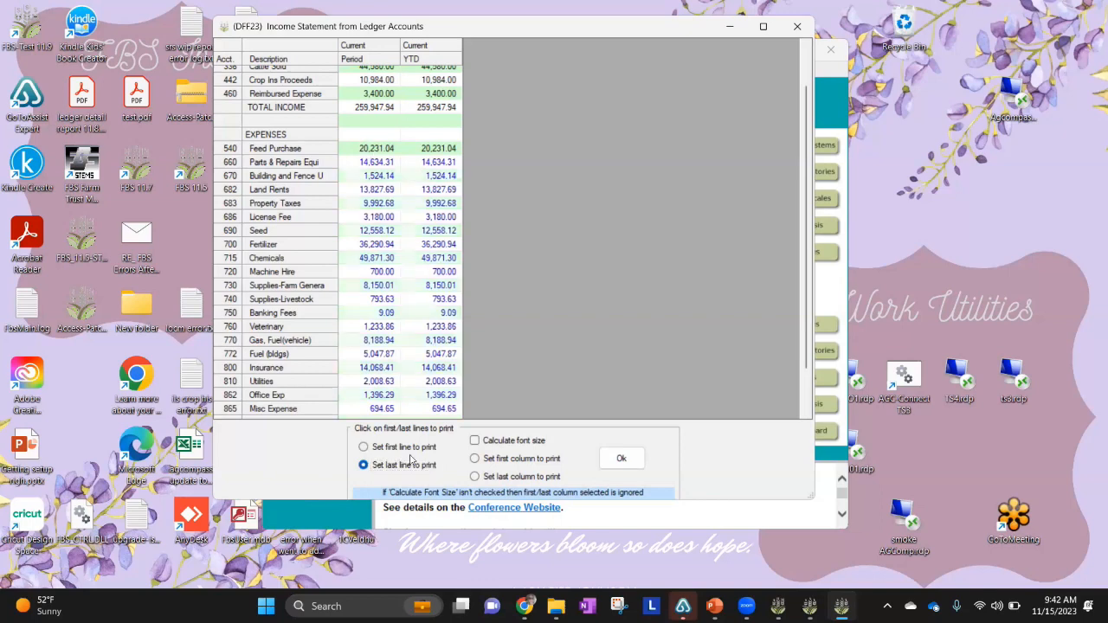
left_click(364, 447)
left_click(376, 81)
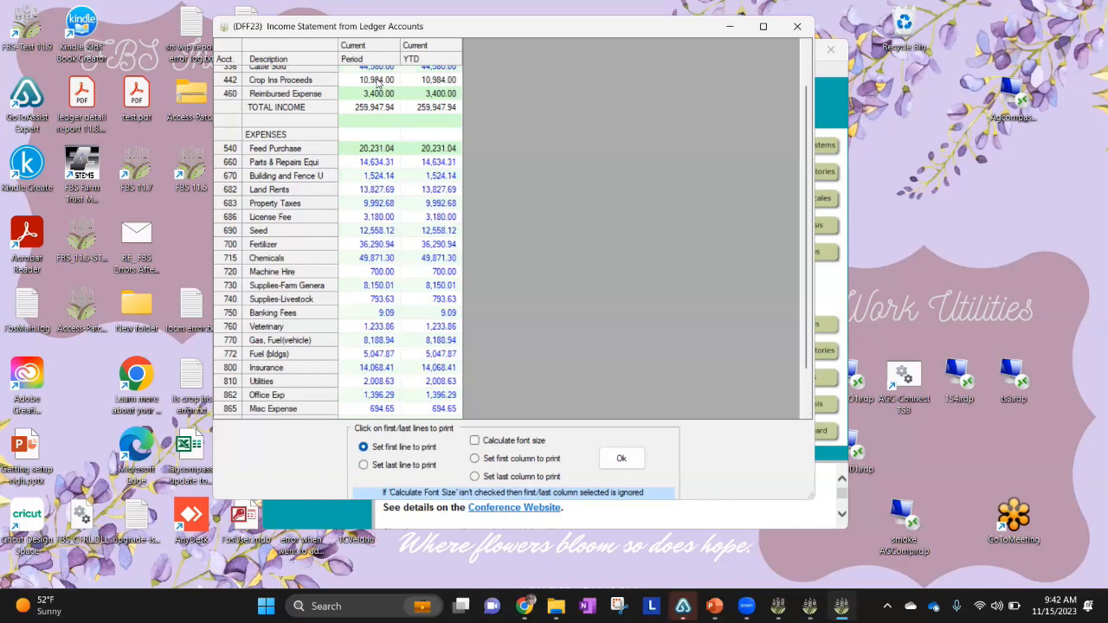
left_click(620, 460)
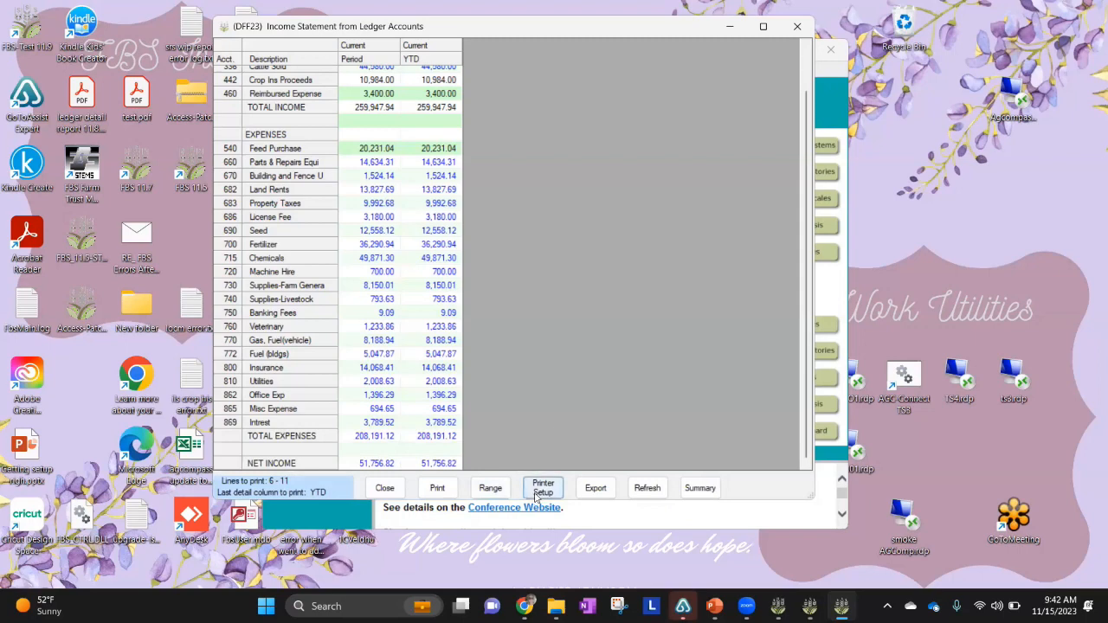
Open the export options for the limited range, choose Excel XML File as the export type, and leave without exporting.
left_click(601, 490)
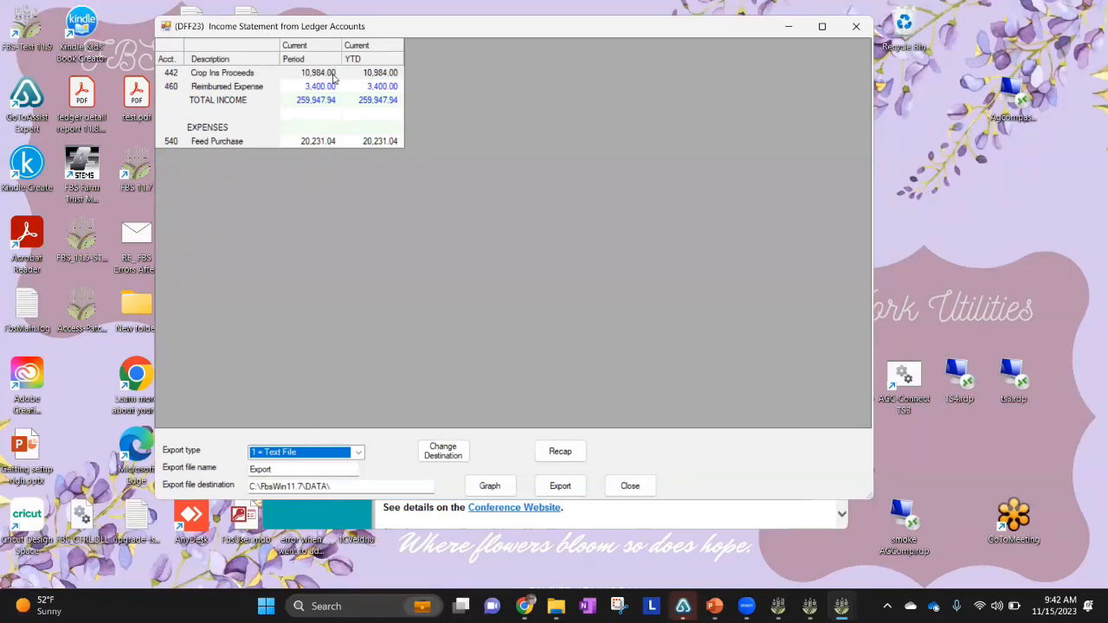
left_click(359, 453)
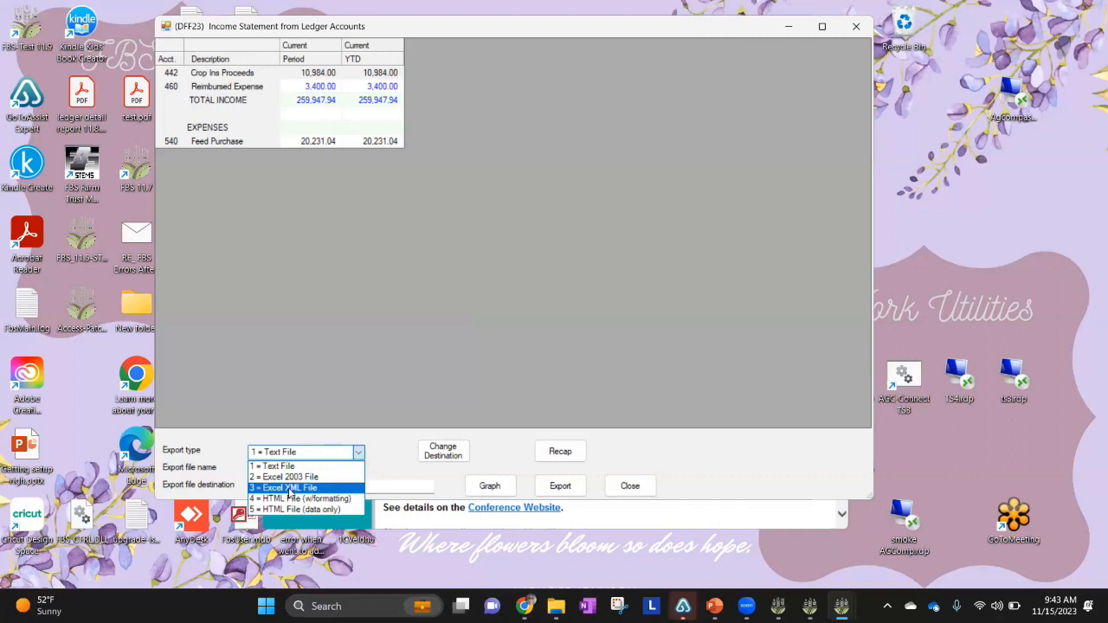
left_click(299, 489)
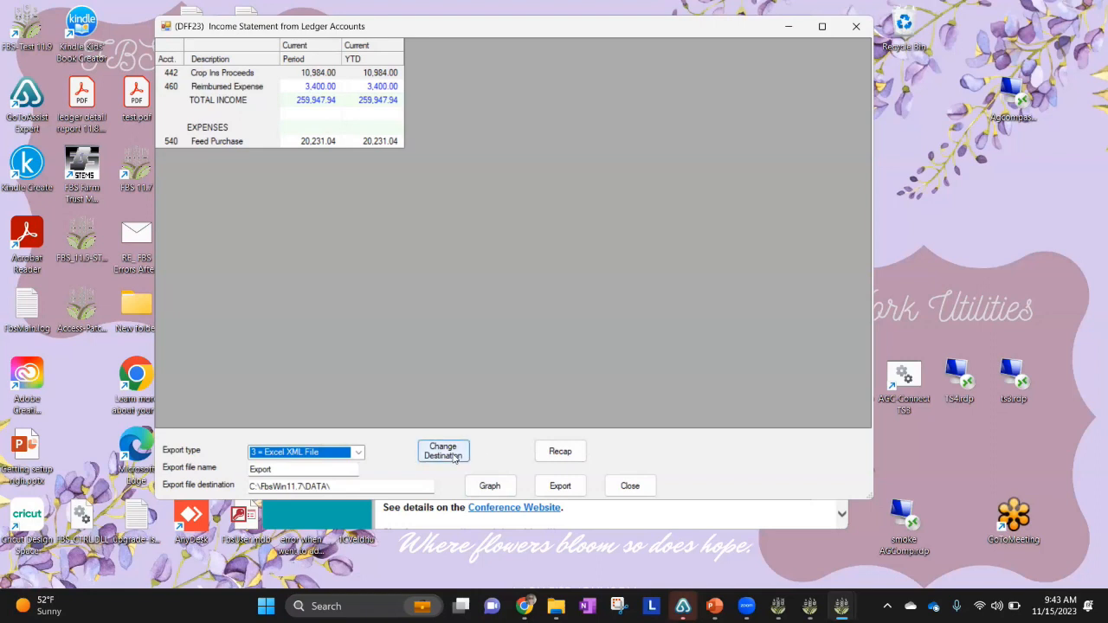
left_click(630, 485)
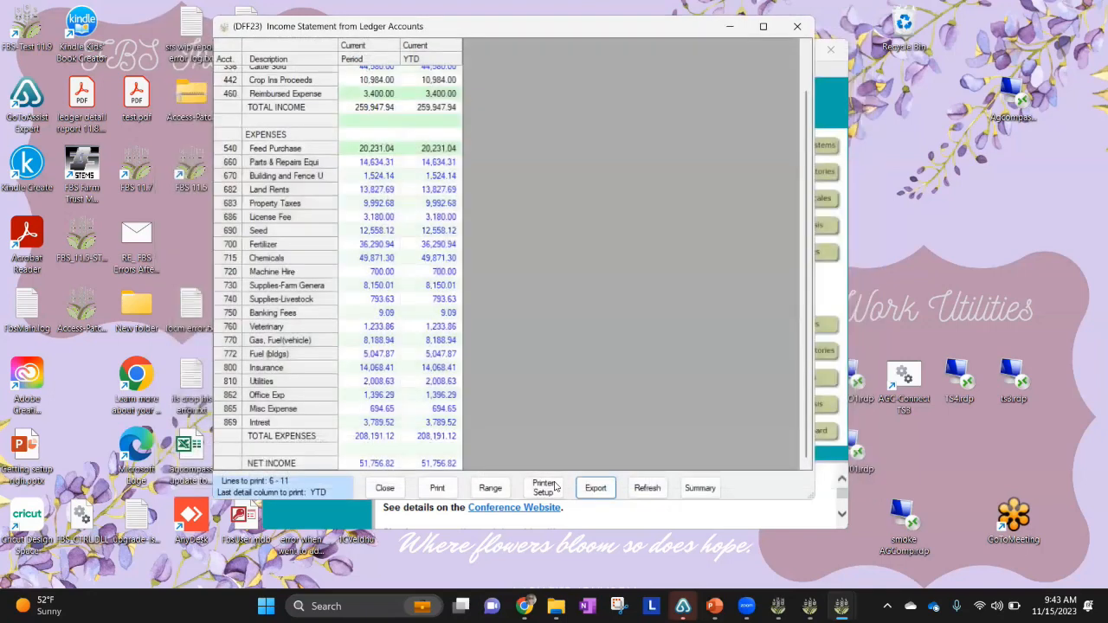
Set the print range from the Grain Sales line through Net Income and print the income statement.
left_click(364, 447)
left_click(364, 447)
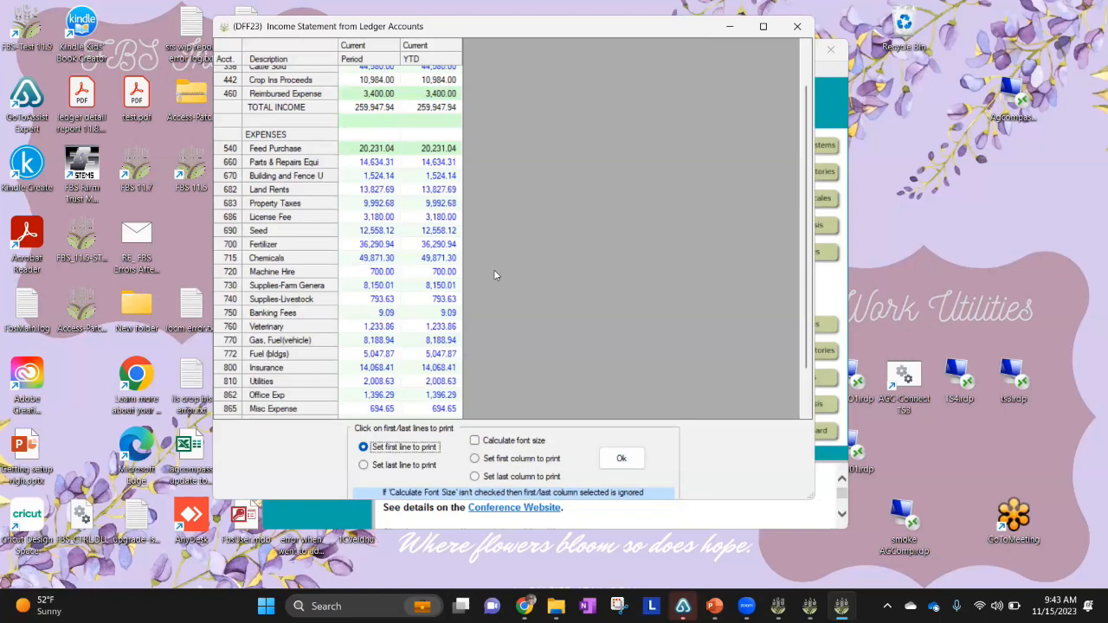
scroll(790, 135, "up", 2)
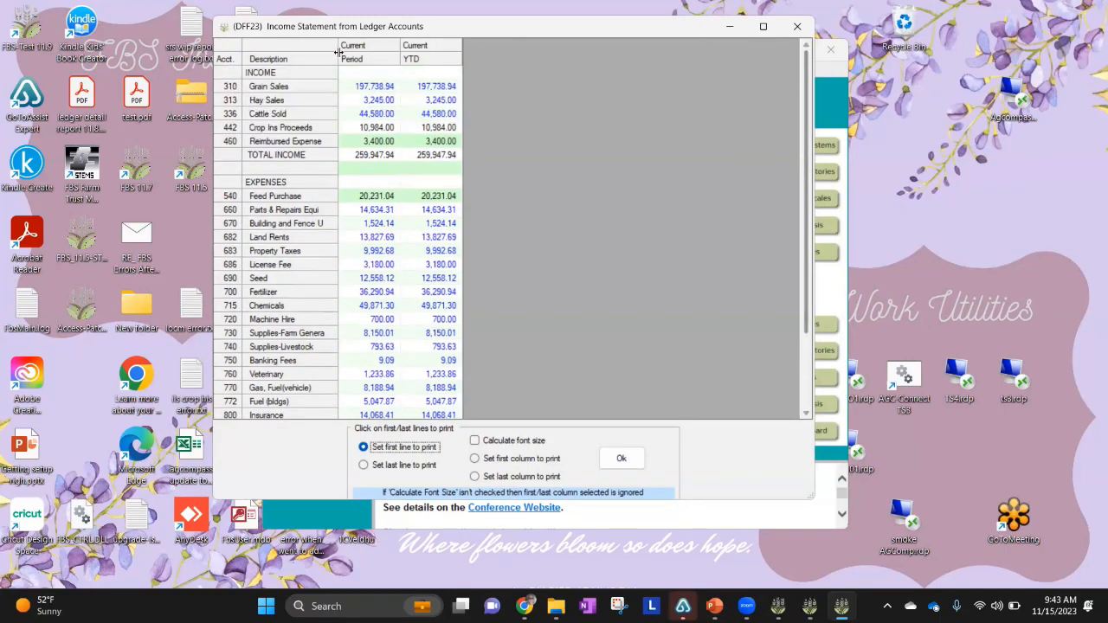
left_click(369, 91)
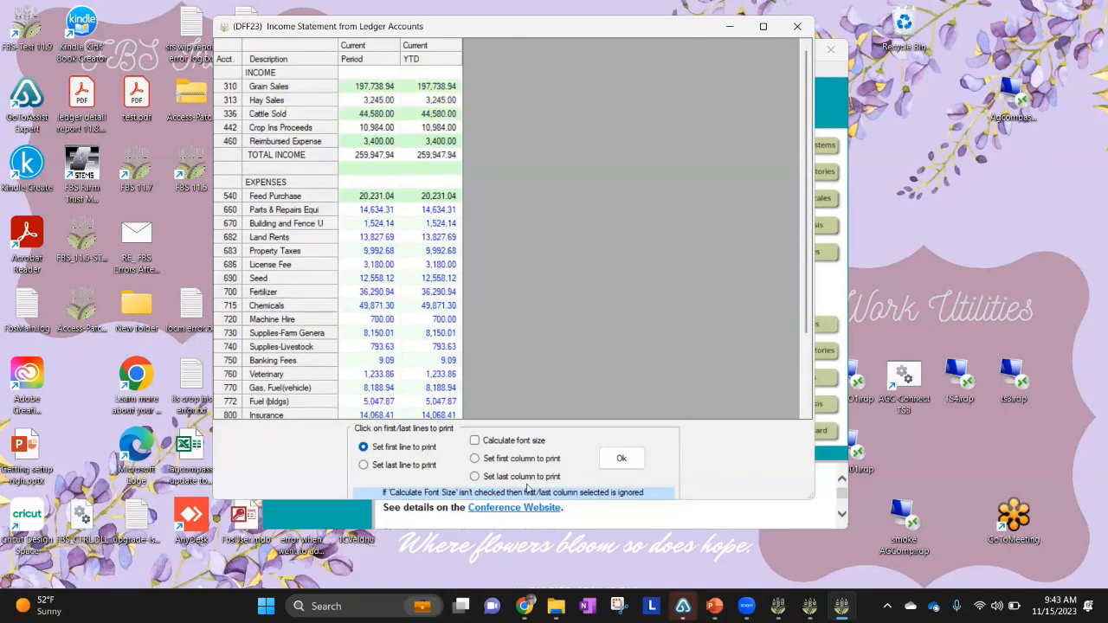
scroll(791, 334, "down", 3)
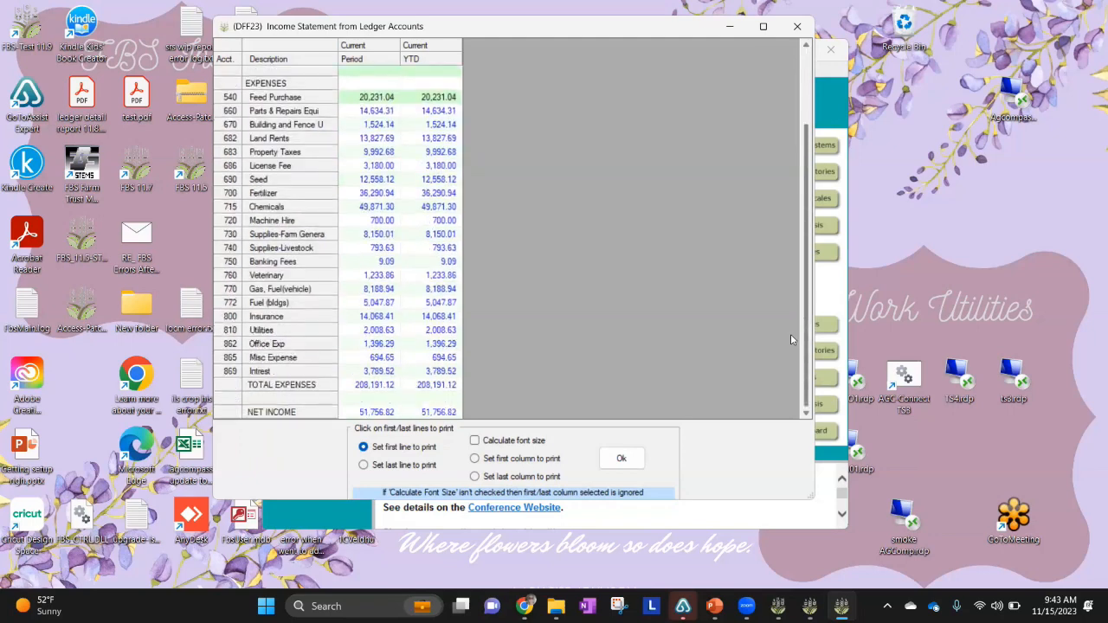
left_click(362, 466)
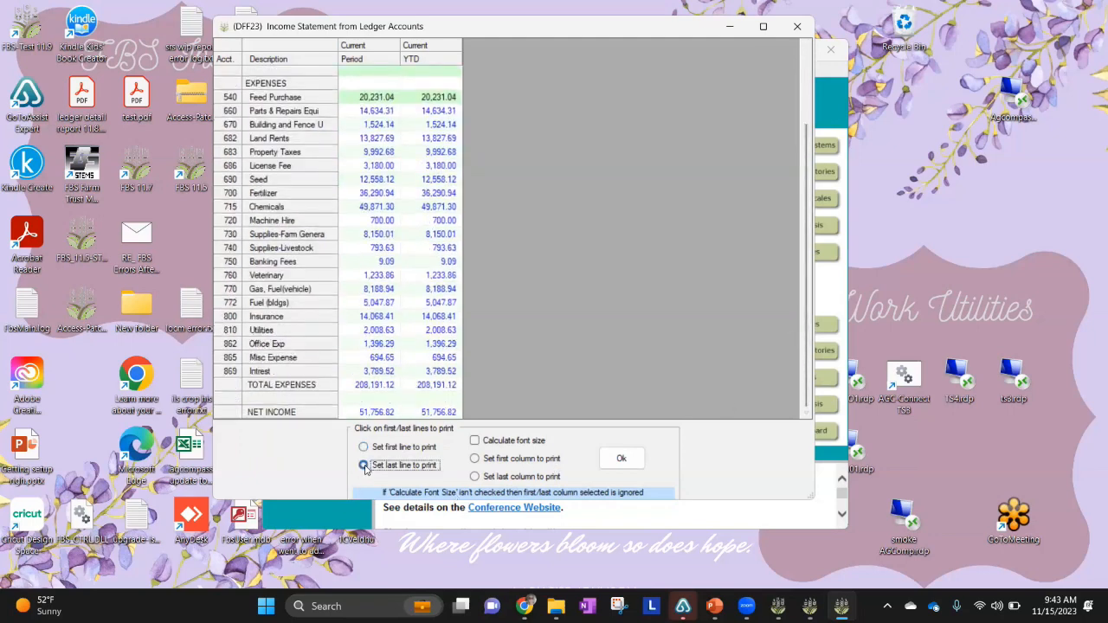
left_click(383, 413)
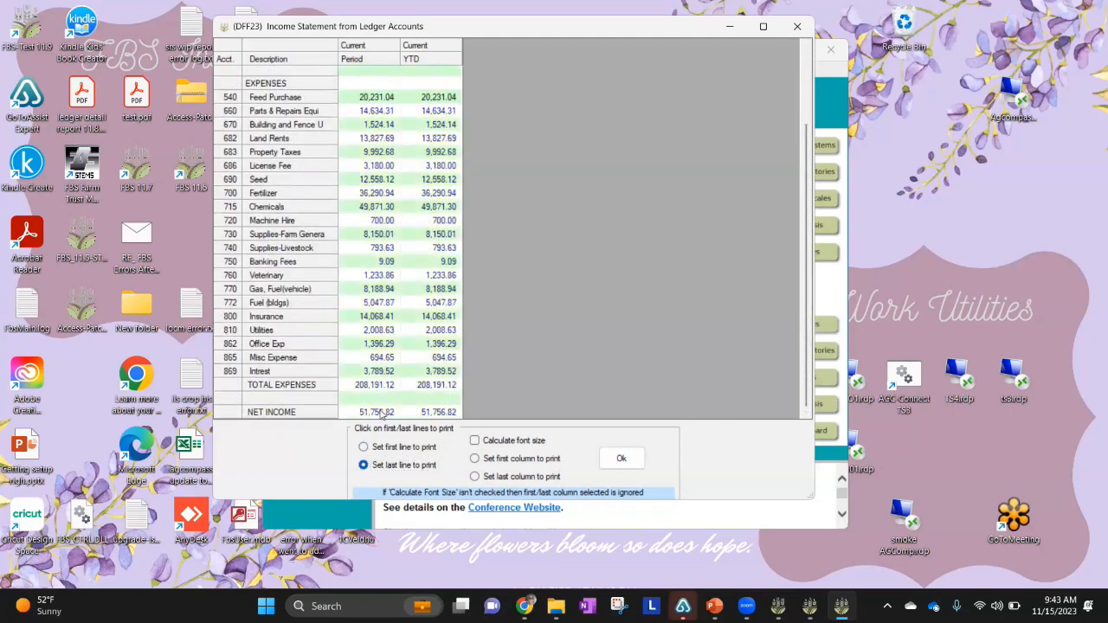
left_click(621, 459)
left_click(437, 488)
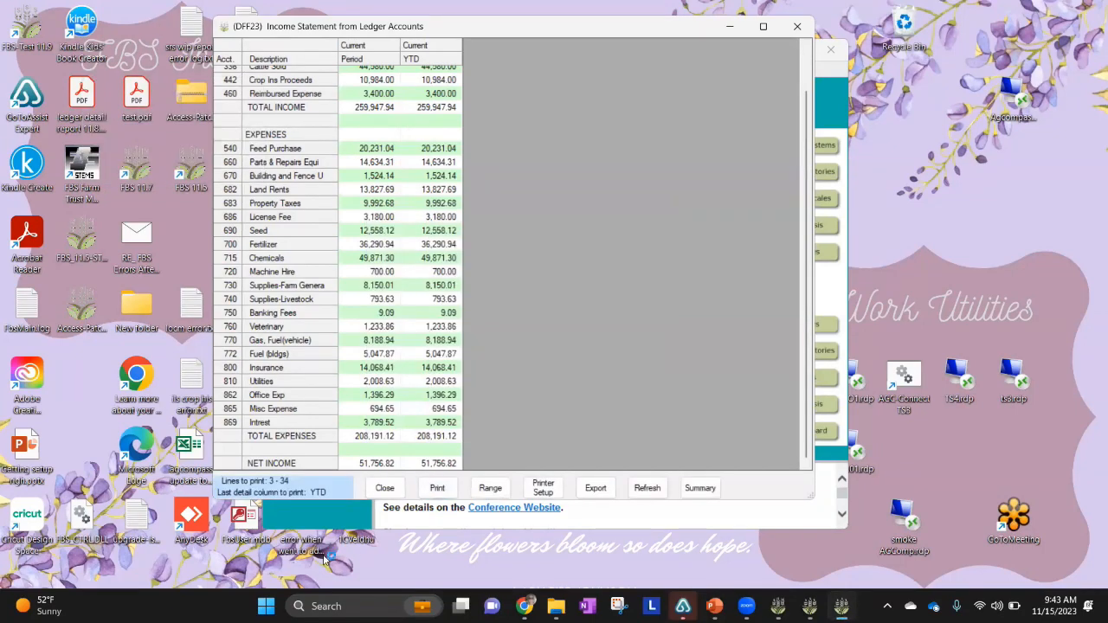
left_click(439, 489)
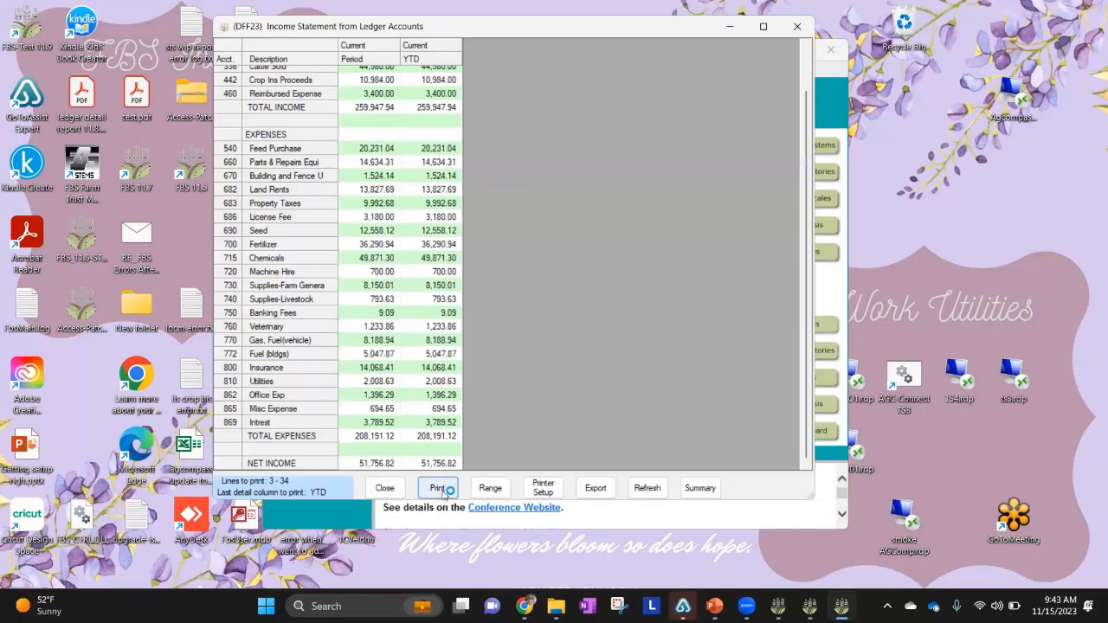
Set PrimoPDF as the printer for this report and print the income statement to it.
left_click(552, 493)
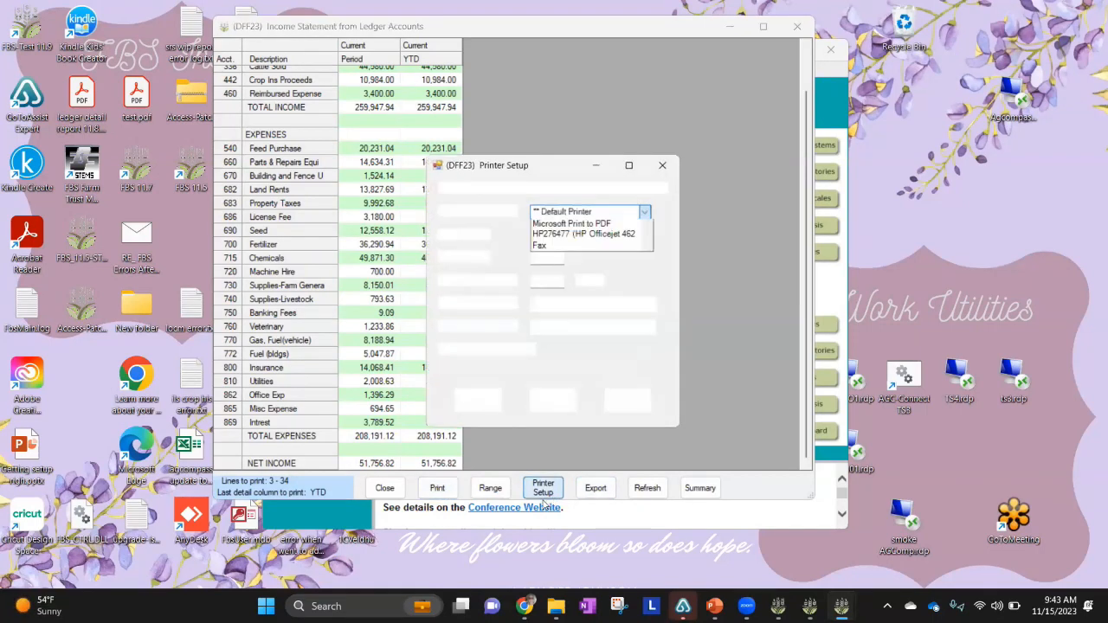
left_click(550, 246)
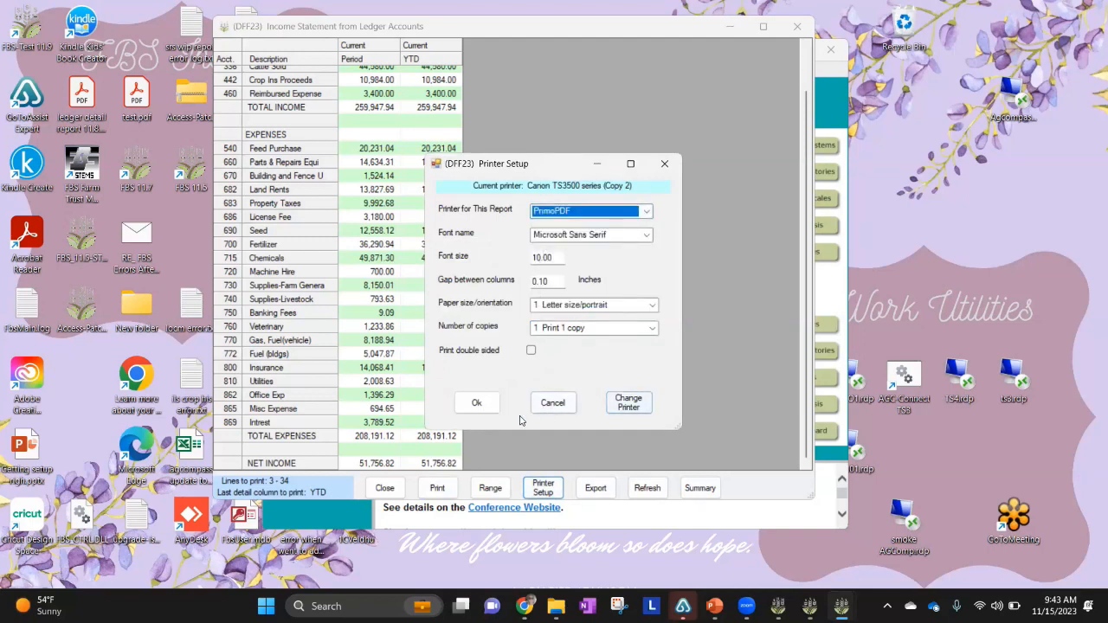
left_click(476, 404)
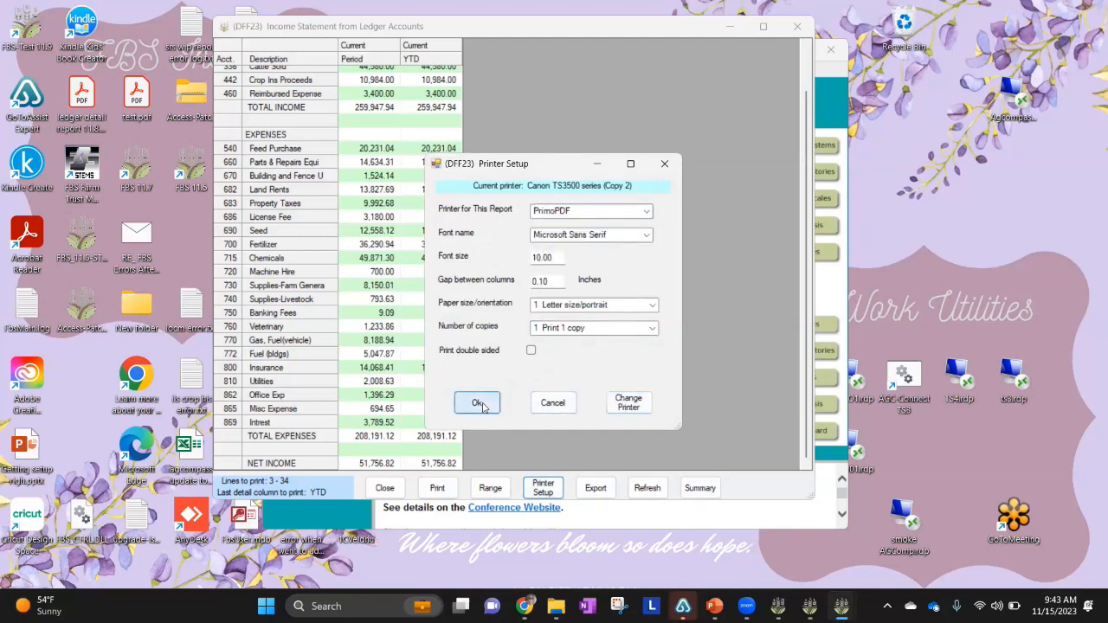
left_click(438, 489)
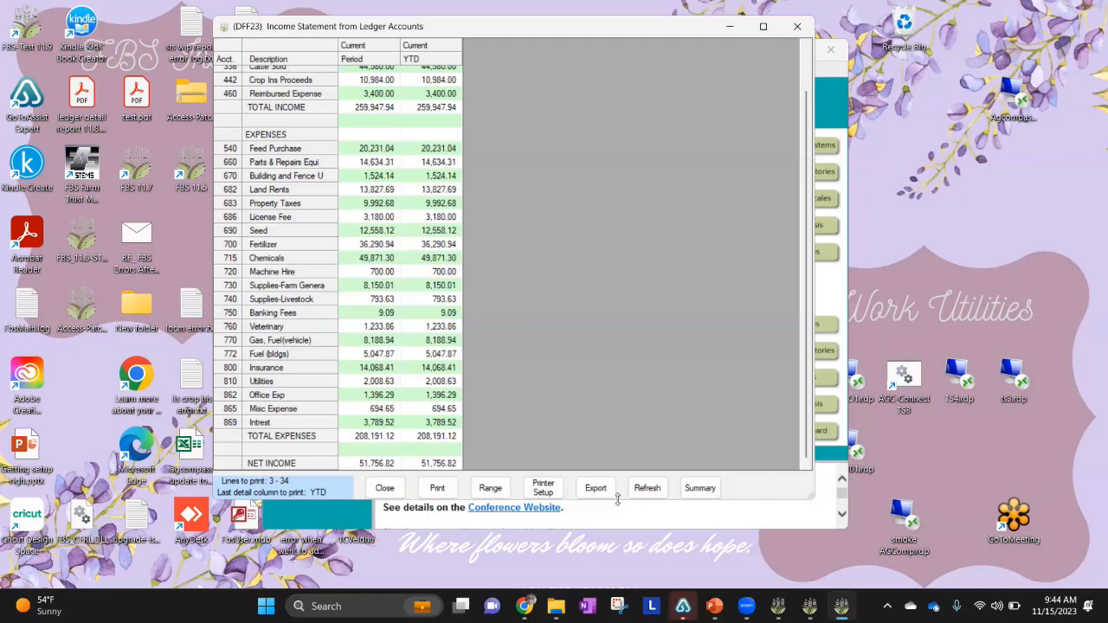
Create the PDF of the income statement under the file name test, overwriting the existing file.
left_click(543, 489)
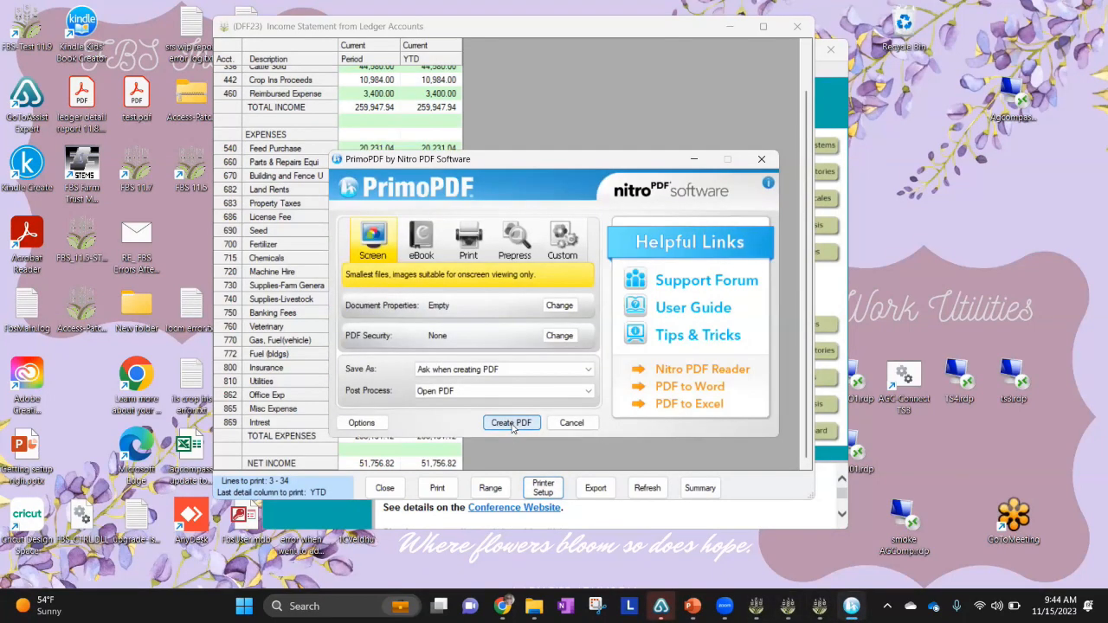
left_click(511, 425)
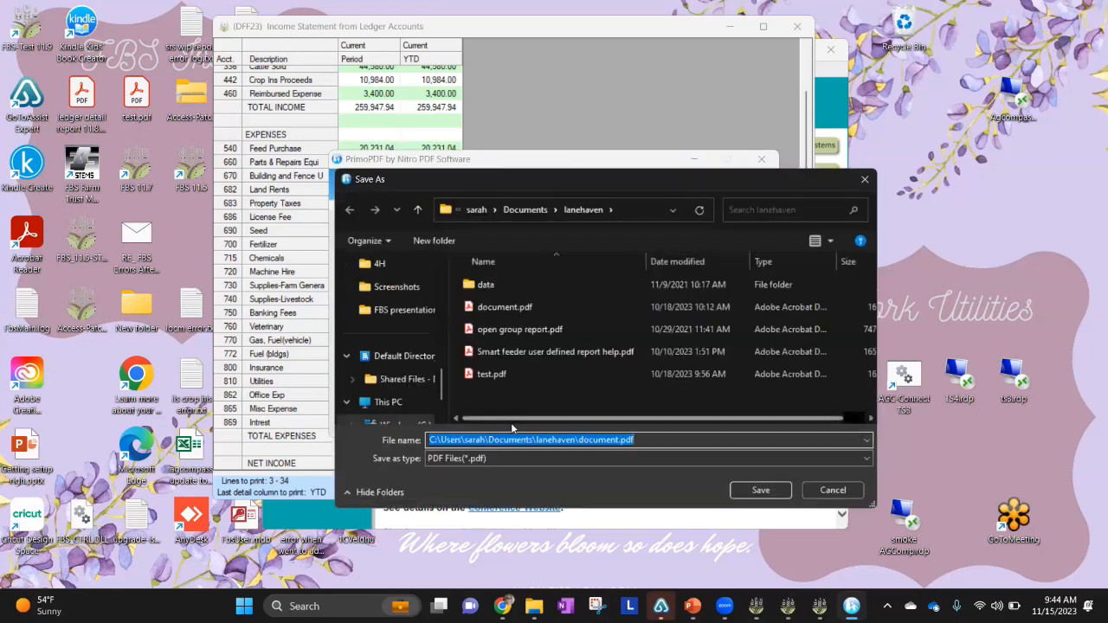
type("test")
left_click(752, 490)
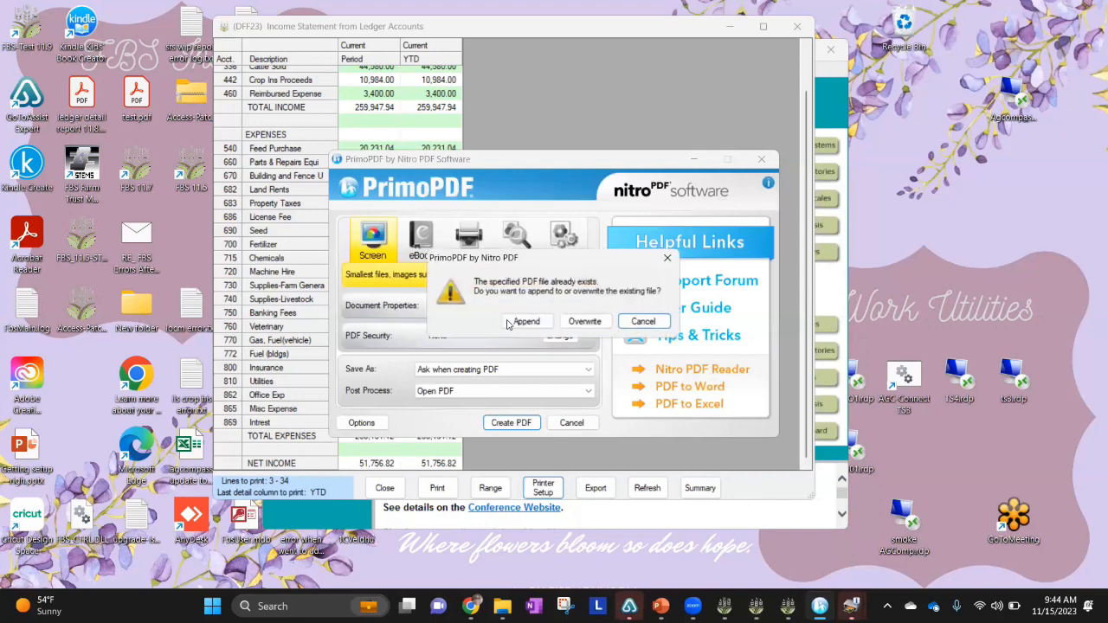
left_click(580, 322)
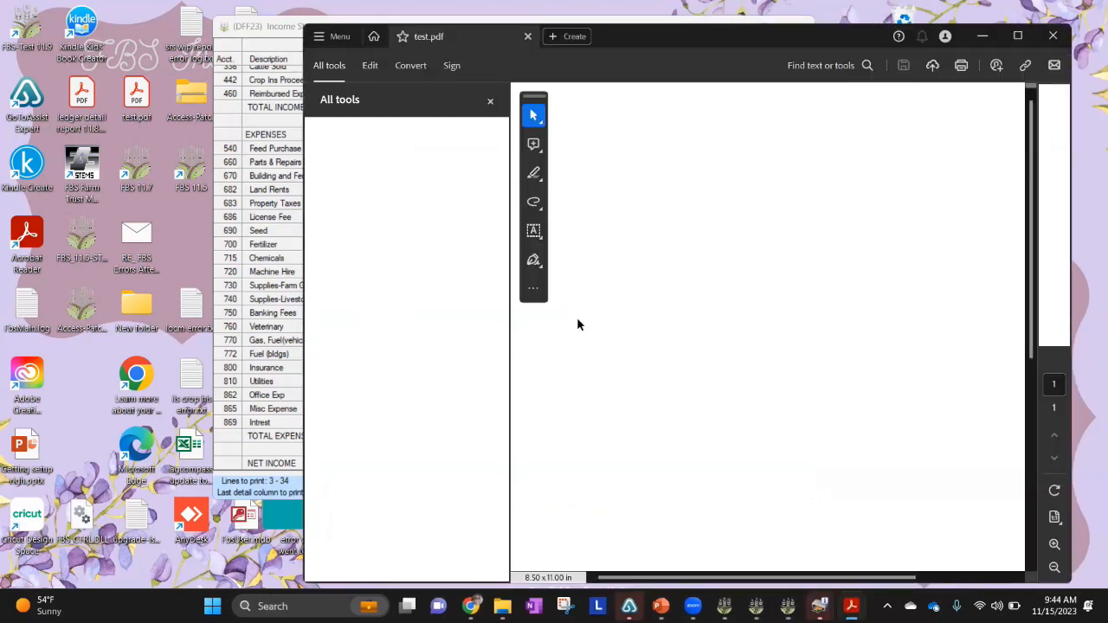
Review the income statement in test.pdf with the tools moved out of the way, dismiss the subscription offer, and close the PDF.
left_click(489, 102)
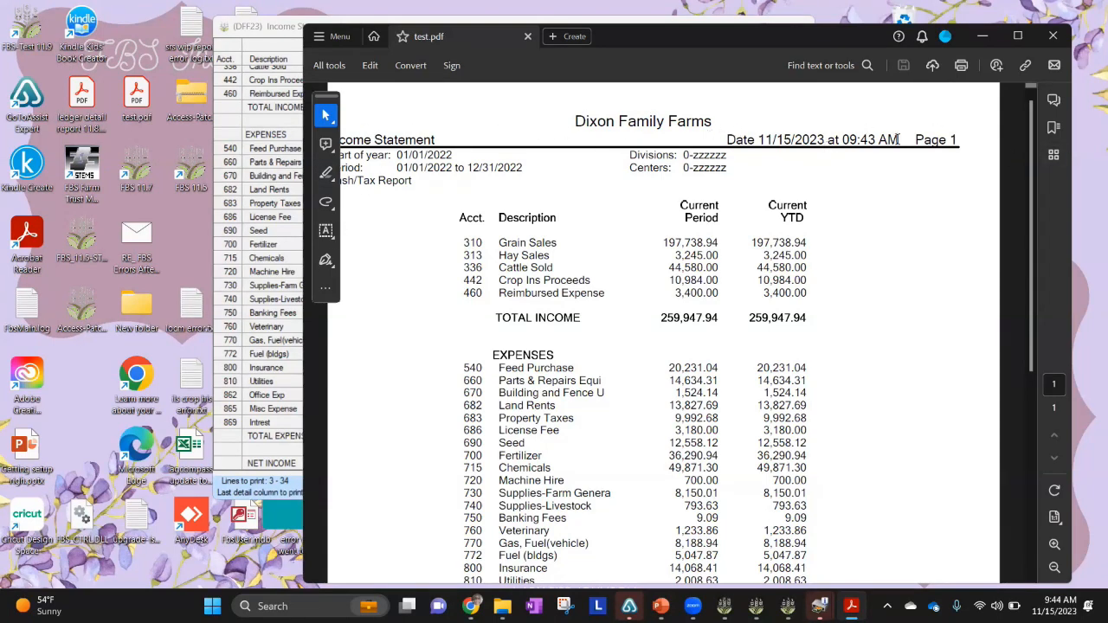
left_click_drag(326, 95, 341, 367)
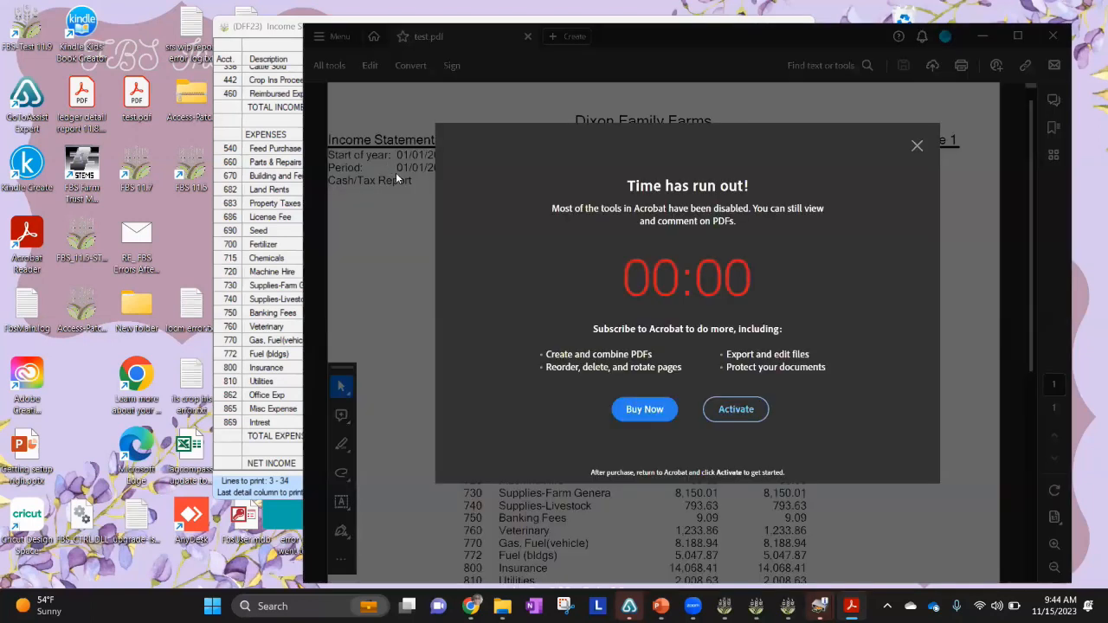
left_click(920, 145)
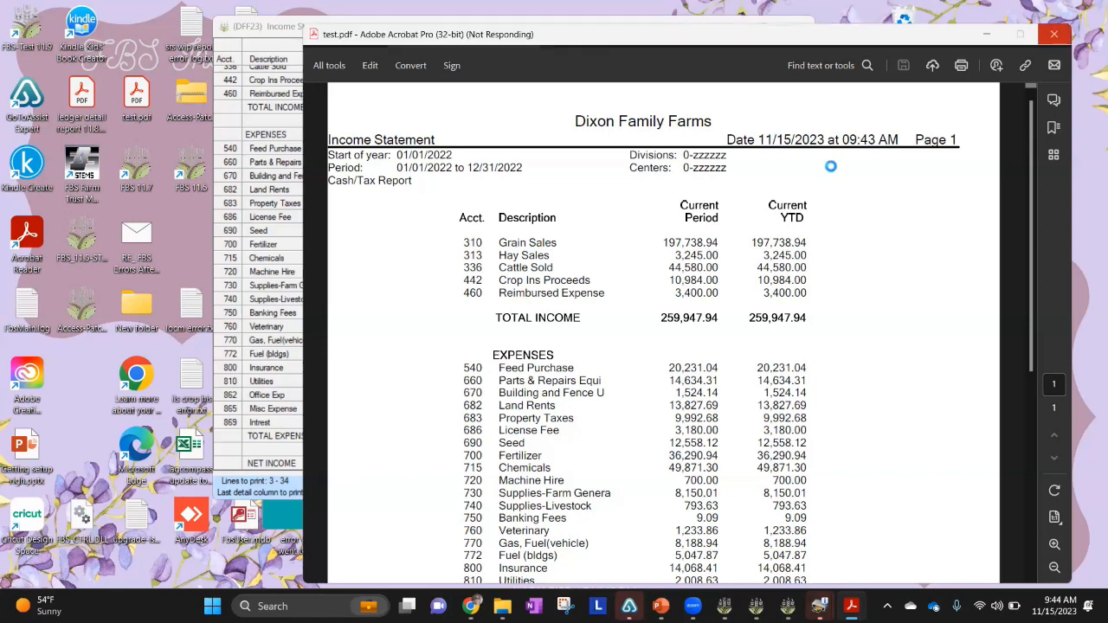
left_click(1043, 41)
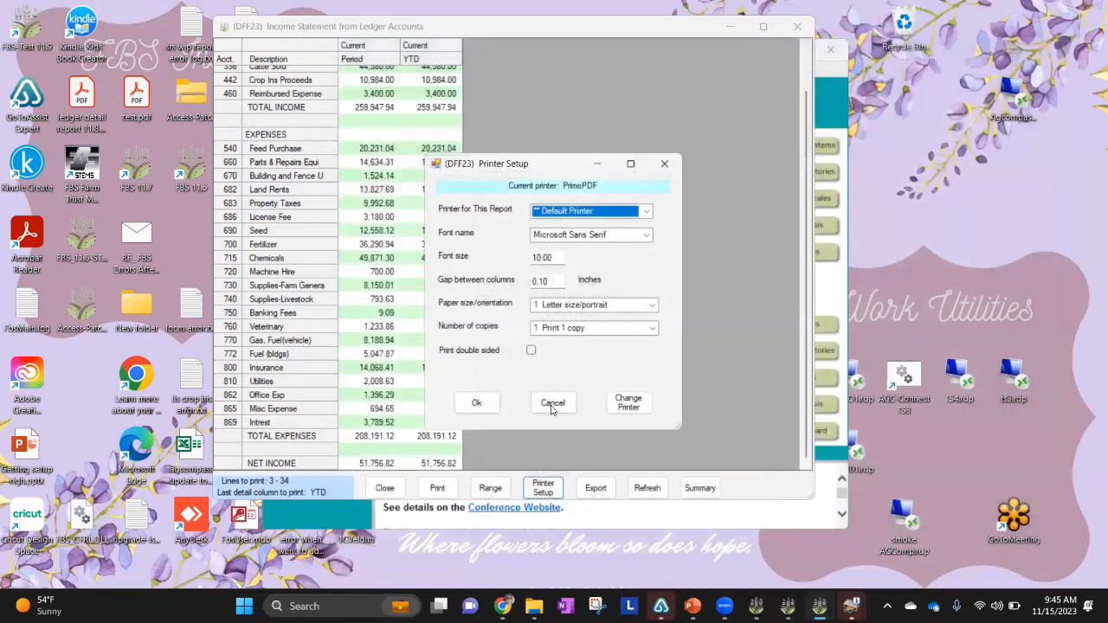
Close the printer setup without changes, along with the income statement and the Canon TS3500 series printer windows.
left_click(551, 405)
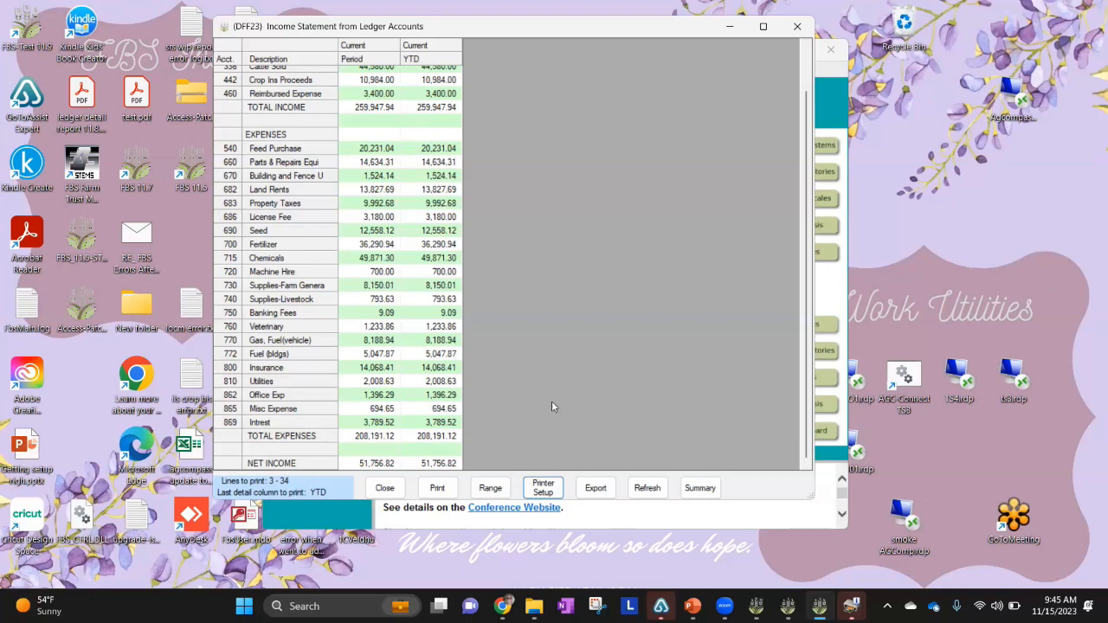
left_click(385, 489)
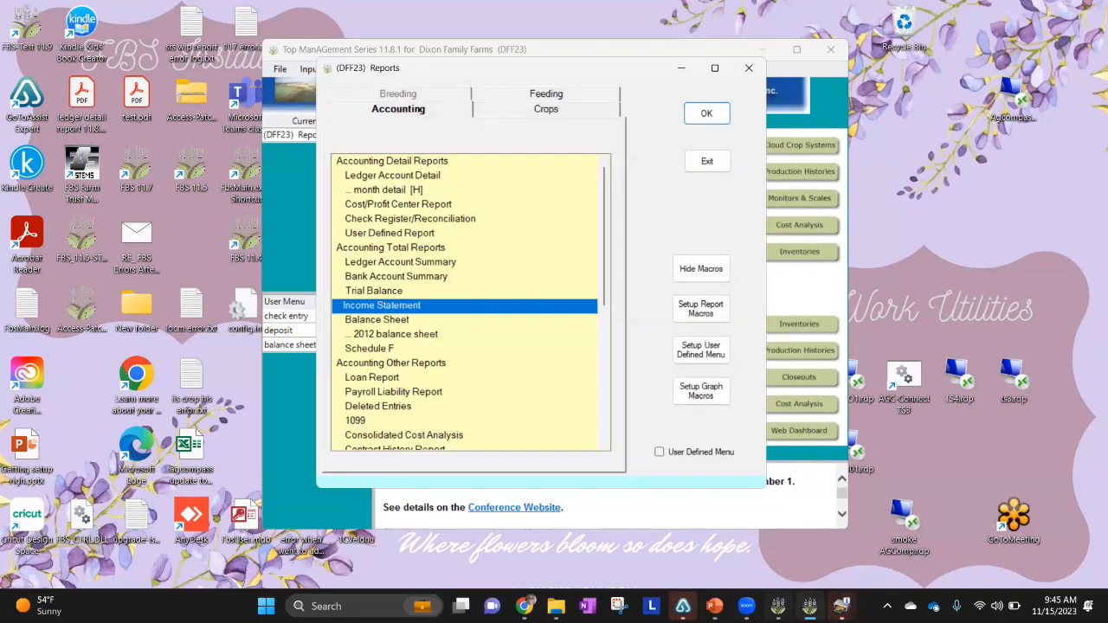
left_click(840, 606)
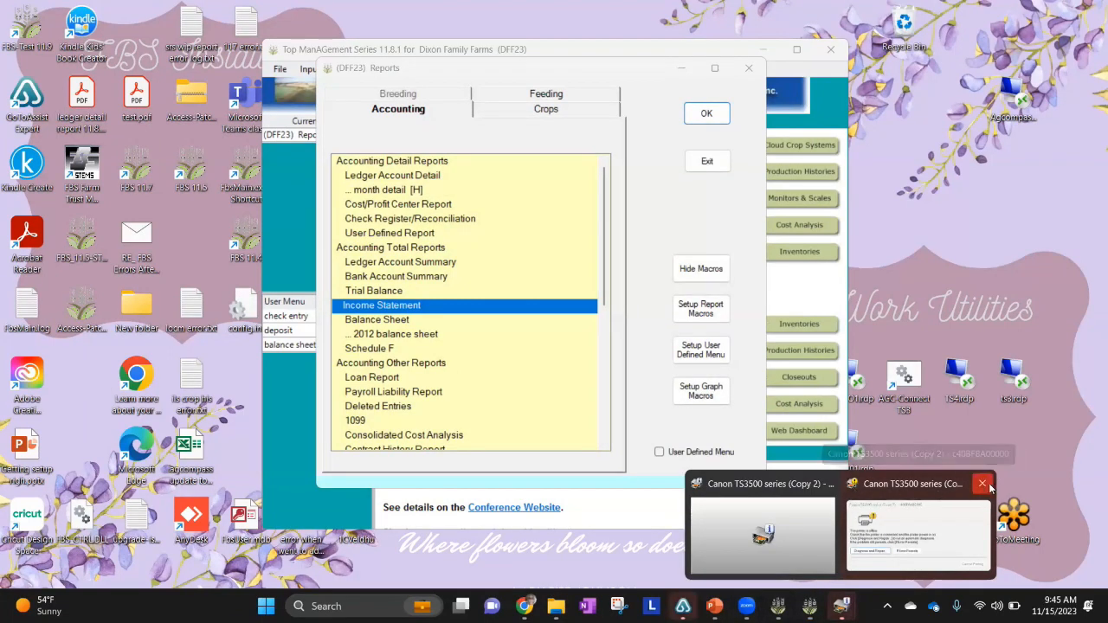
left_click(829, 491)
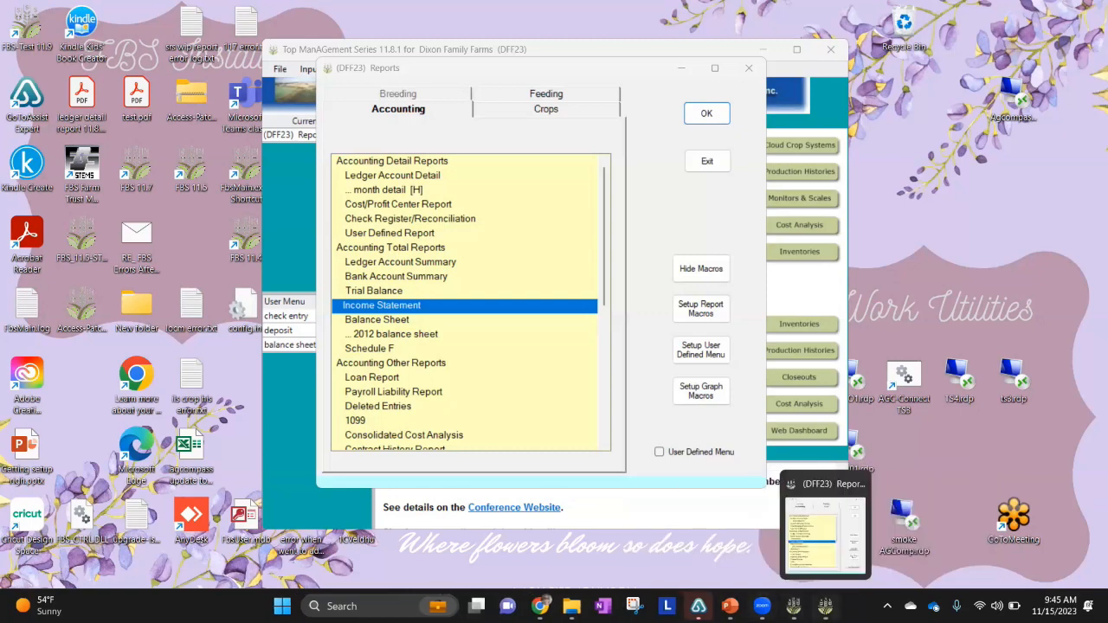
Switch to the Getting setup righ.pptx presentation in PowerPoint and show the Balance Sheet slide.
mouse_move(730, 606)
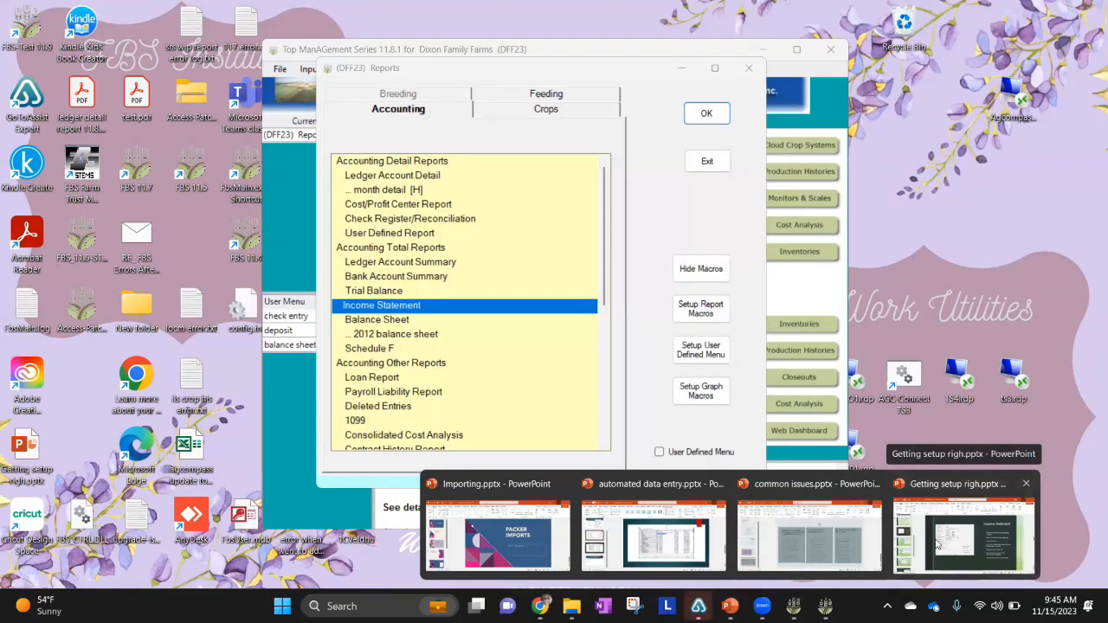
left_click(956, 548)
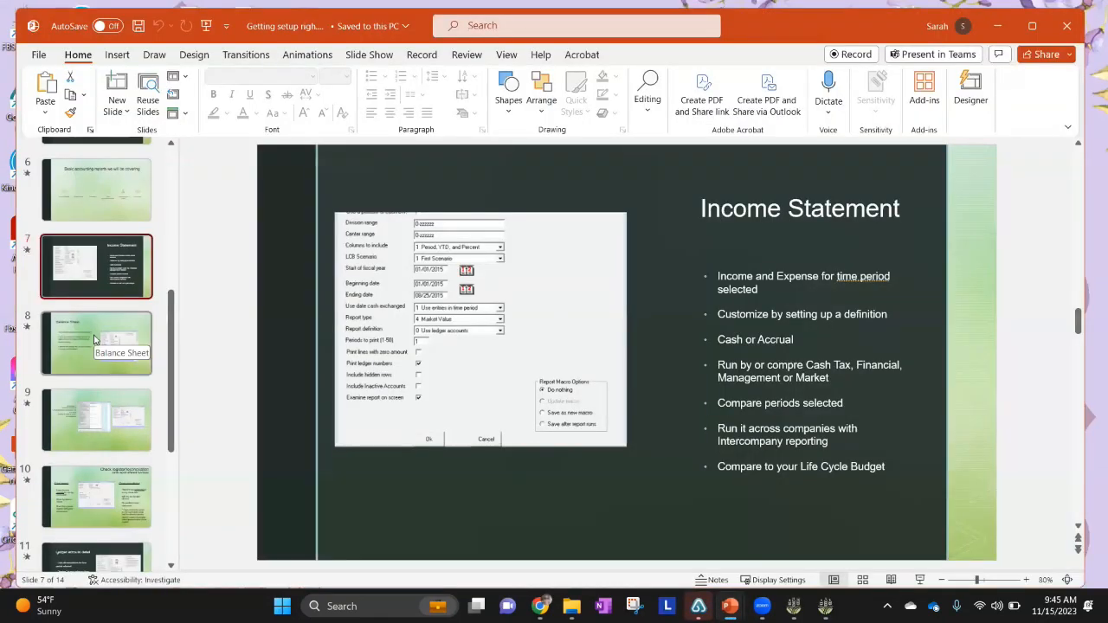
left_click(94, 340)
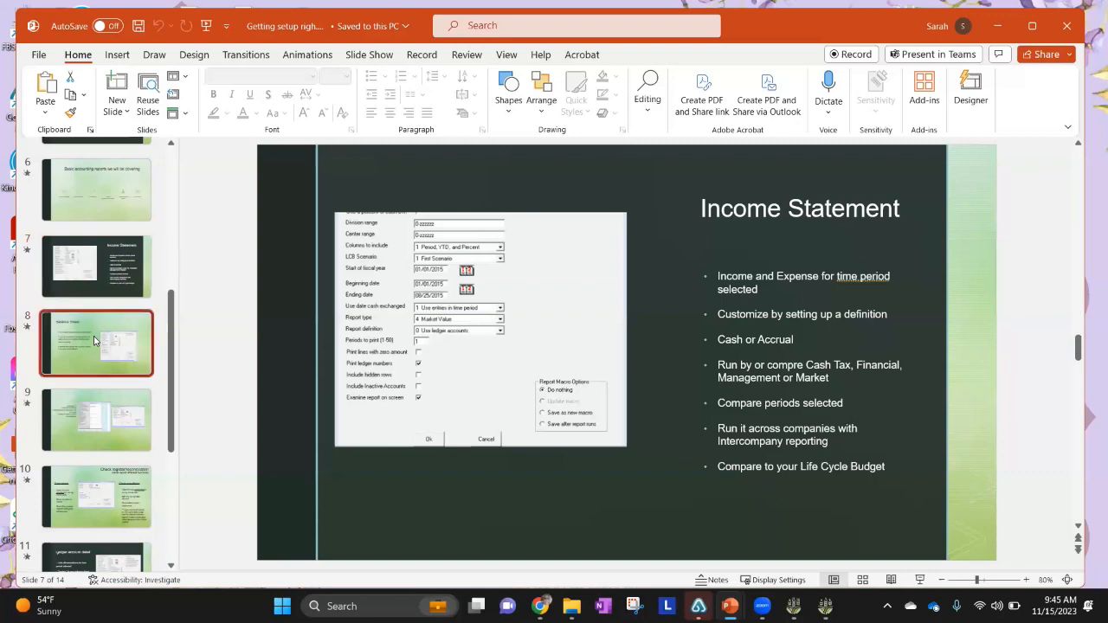
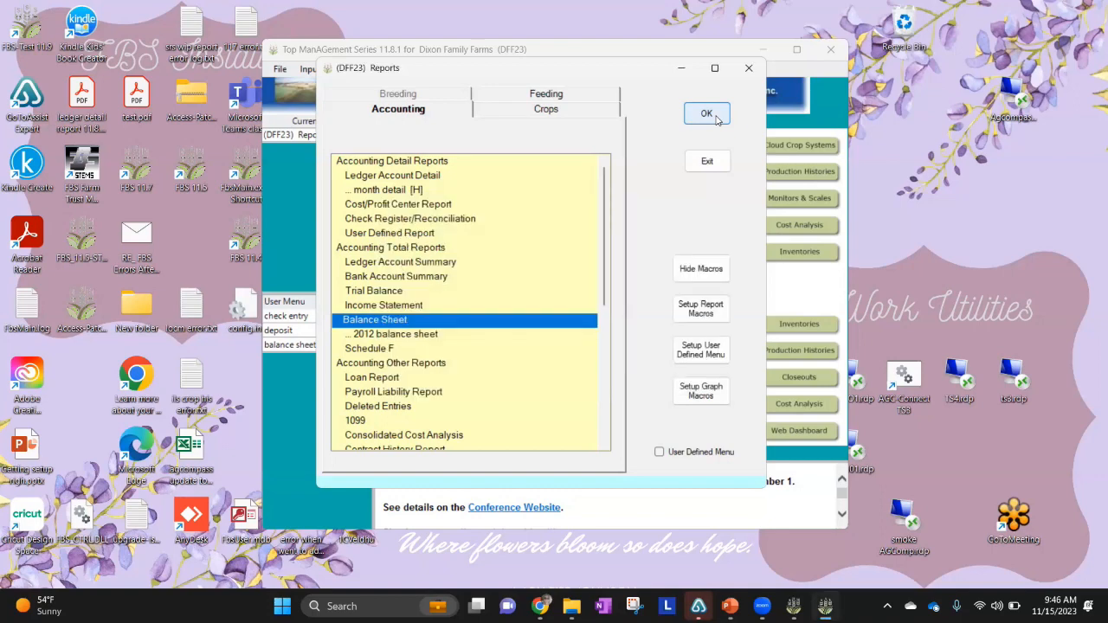
Return to the farm's report list, open the Balance Sheet parameters, and set the report's ending date to 12/31/2022.
left_click(707, 114)
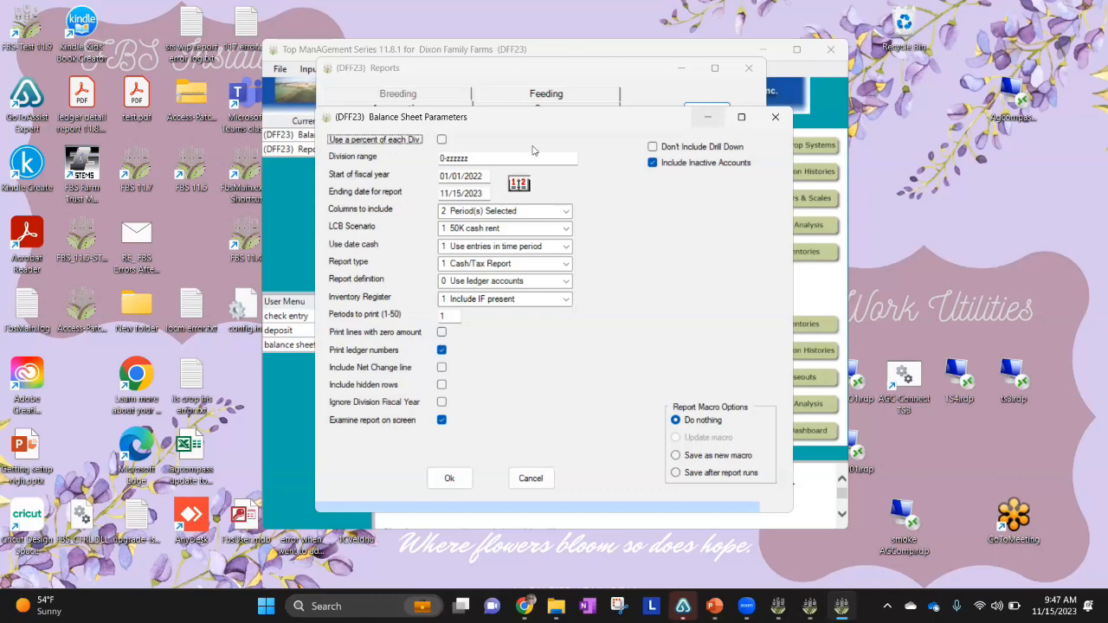
left_click(488, 193)
type("01/__/____")
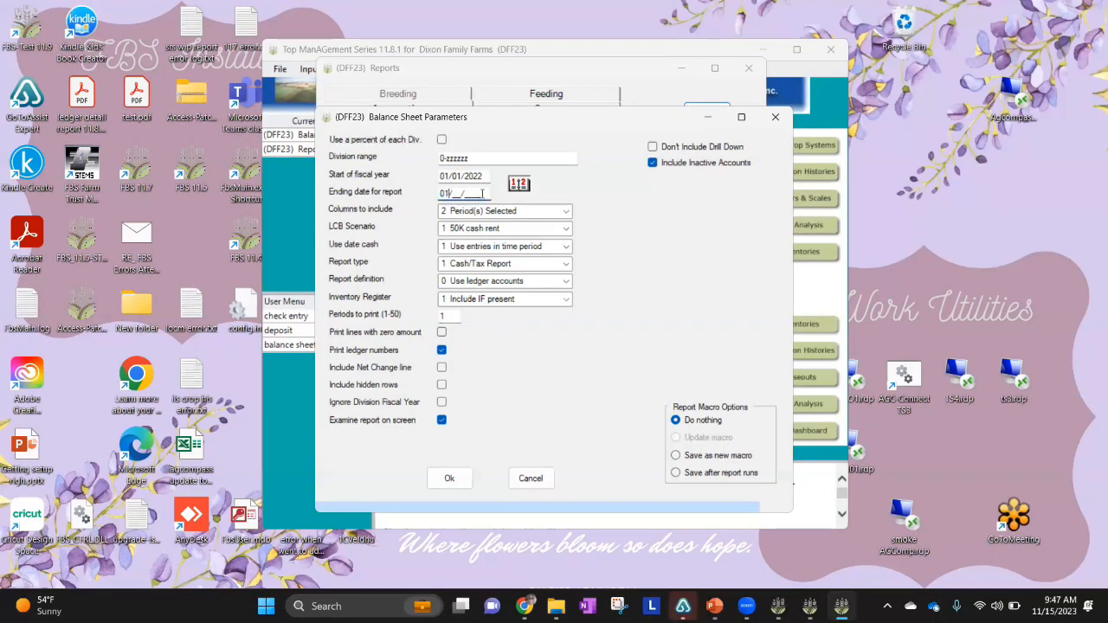
key("BackSpace")
key("BackSpace")
type("12/31/2022")
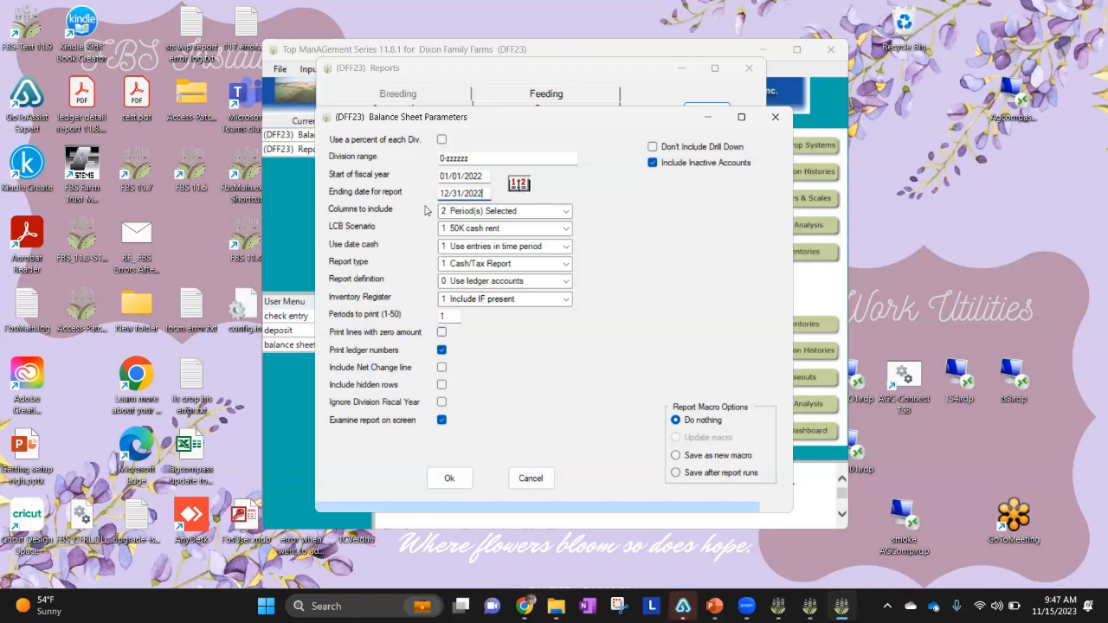
Run the balance sheet as a Two Column Report (one year), using entries in time period and including the Net Change line.
left_click(566, 211)
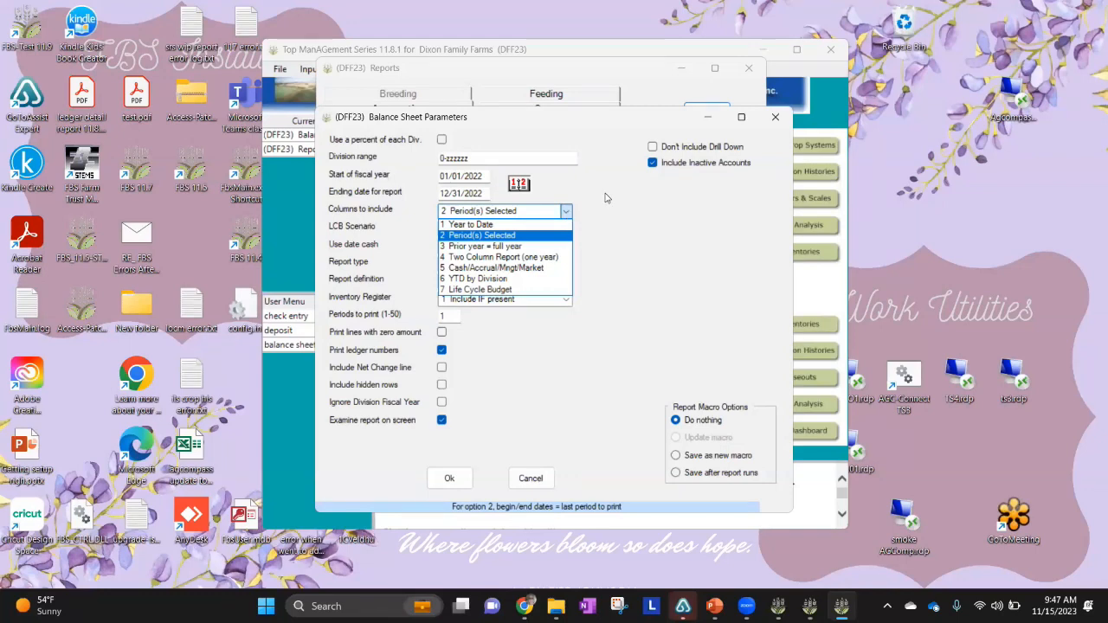
left_click(490, 257)
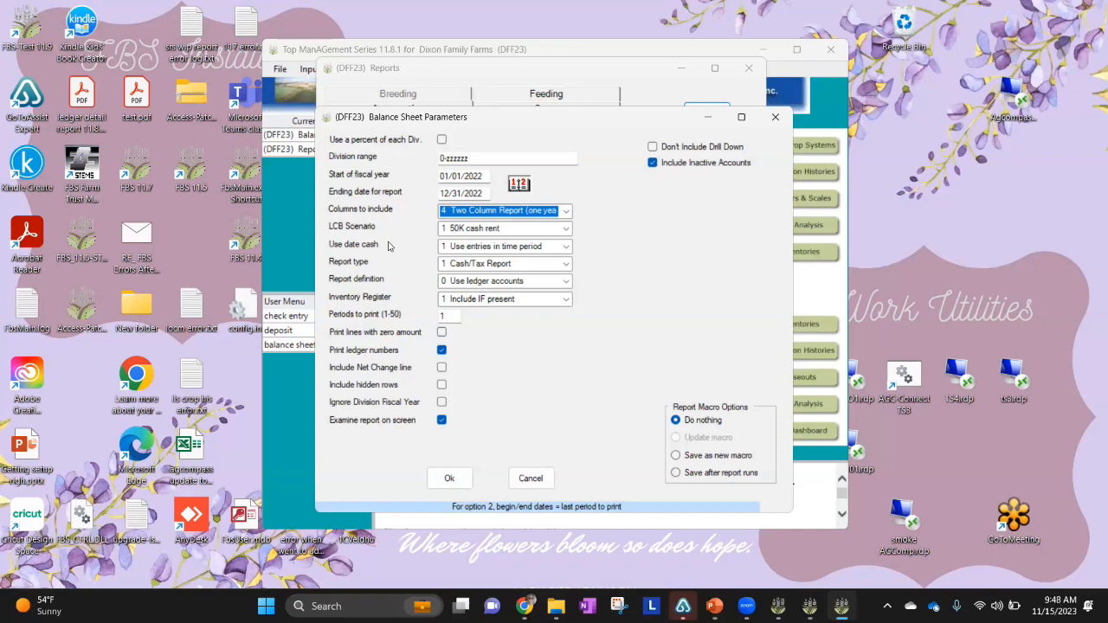
left_click(476, 249)
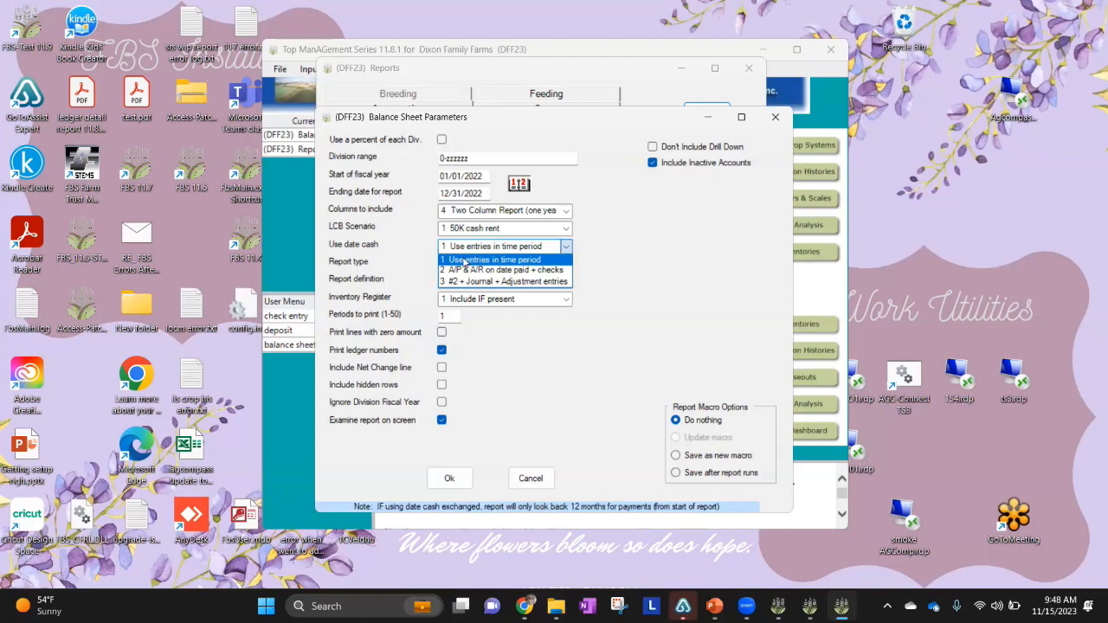
left_click(463, 262)
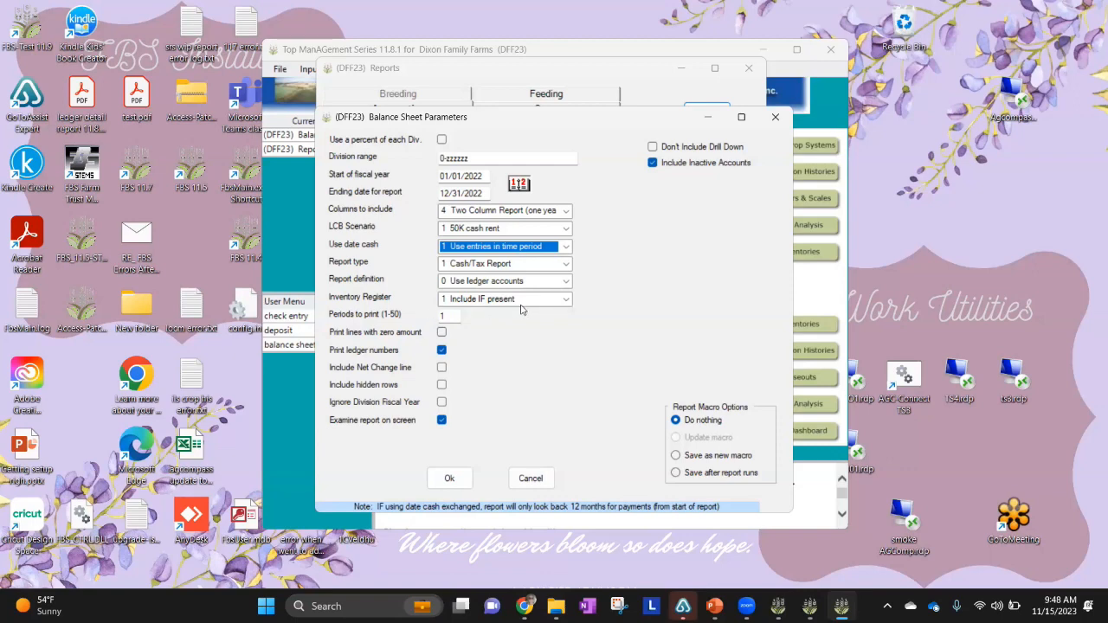
left_click(442, 369)
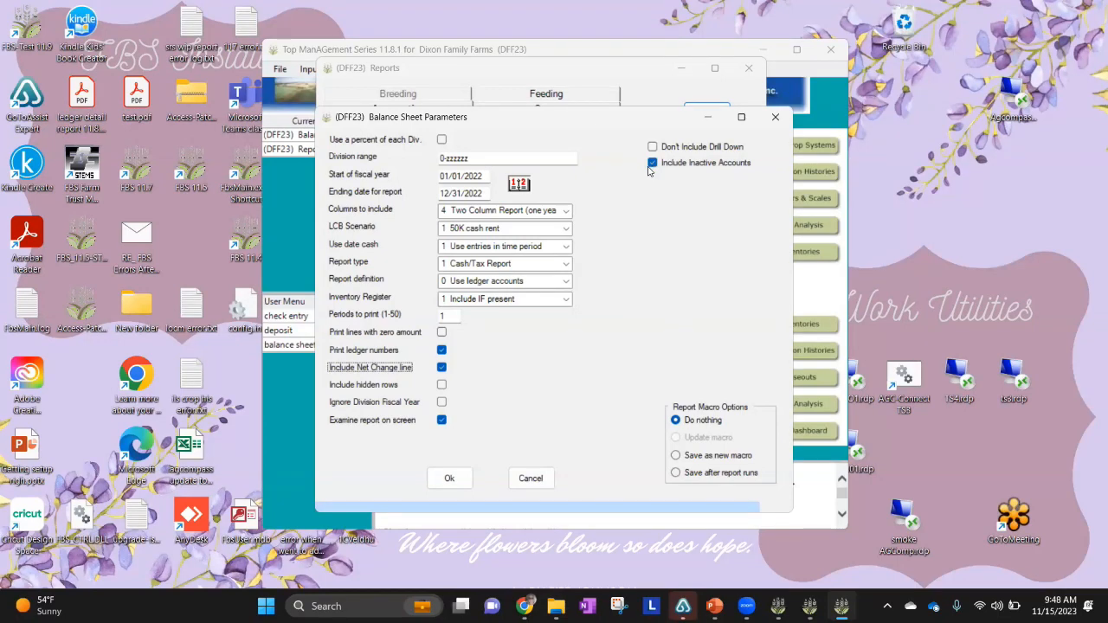
left_click(449, 481)
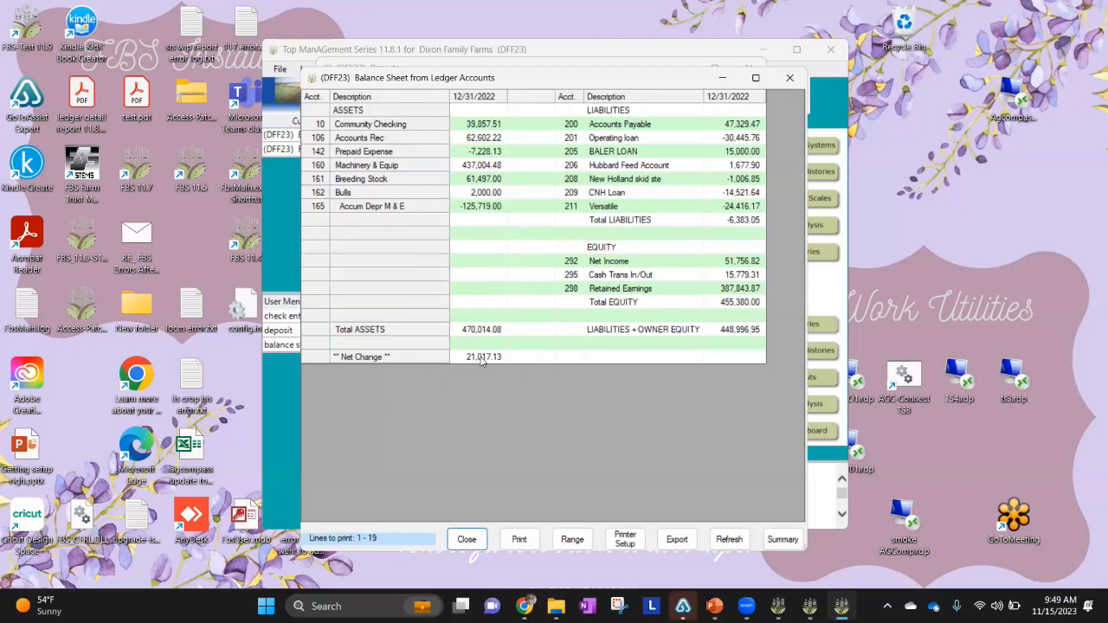
Examine the entries behind Community Checking, including the Nutrien Ag Solutions check for Dap 18-46-0, and those behind Accounts Rec.
double_click(472, 128)
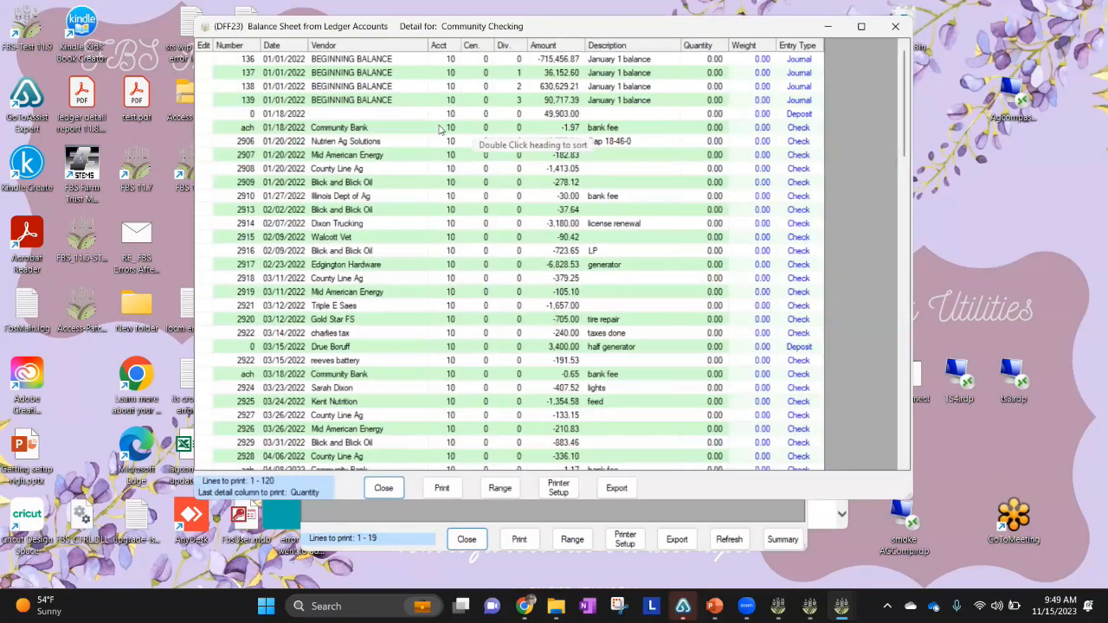
left_click(344, 141)
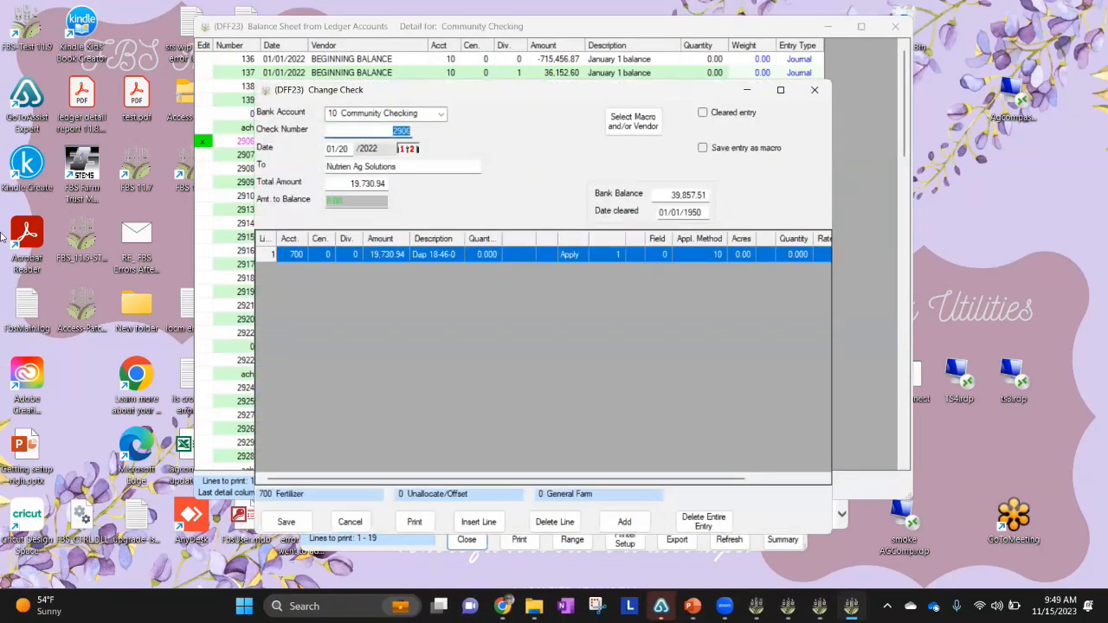
left_click(349, 522)
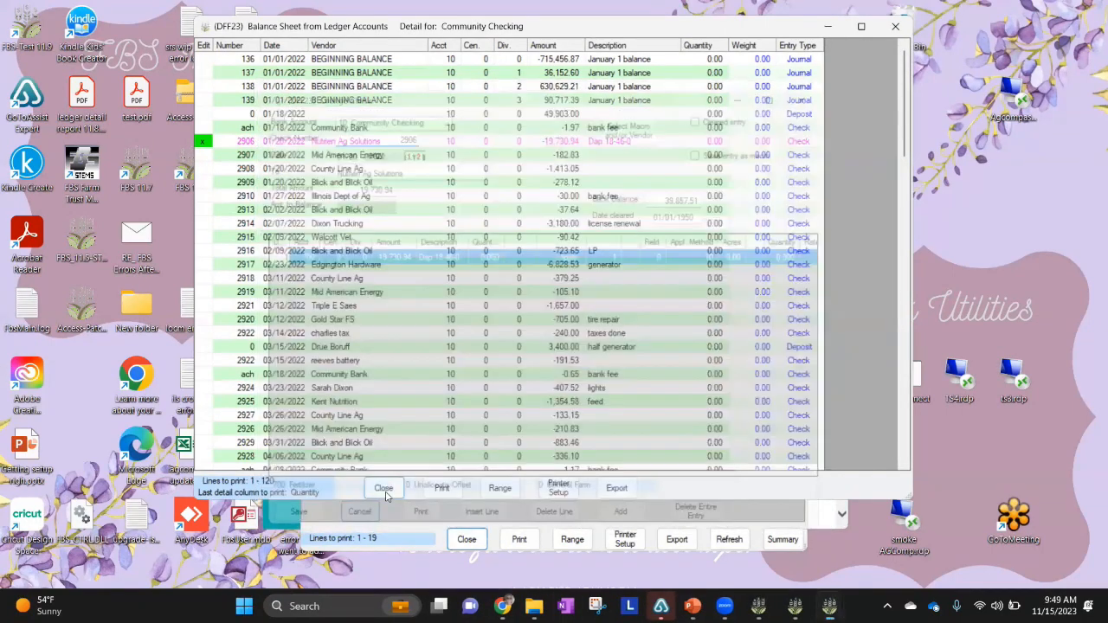
left_click(383, 490)
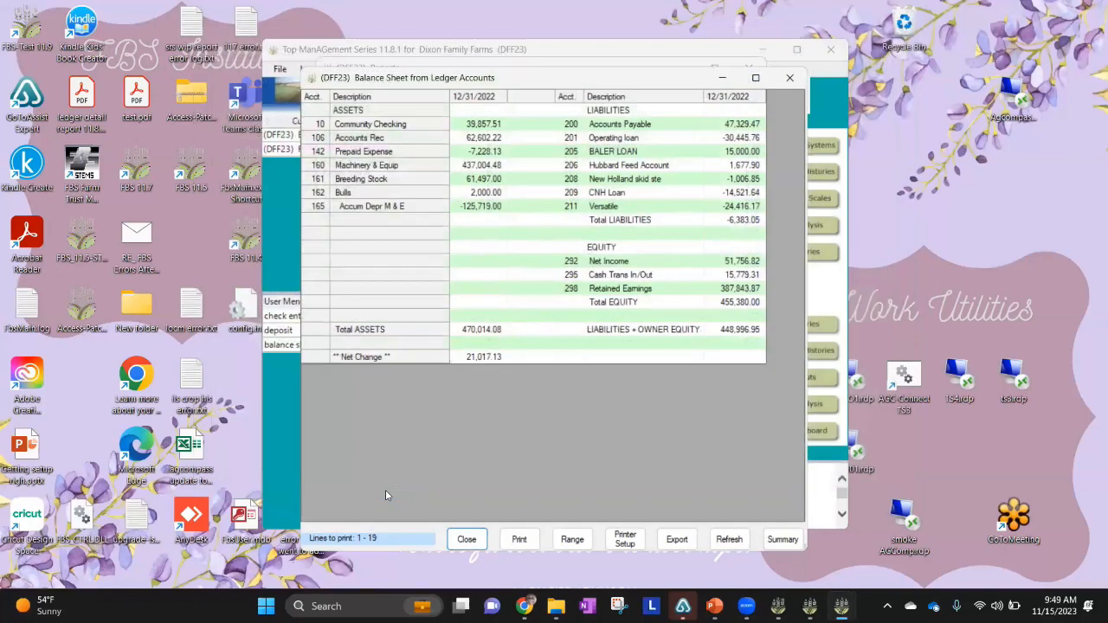
double_click(478, 138)
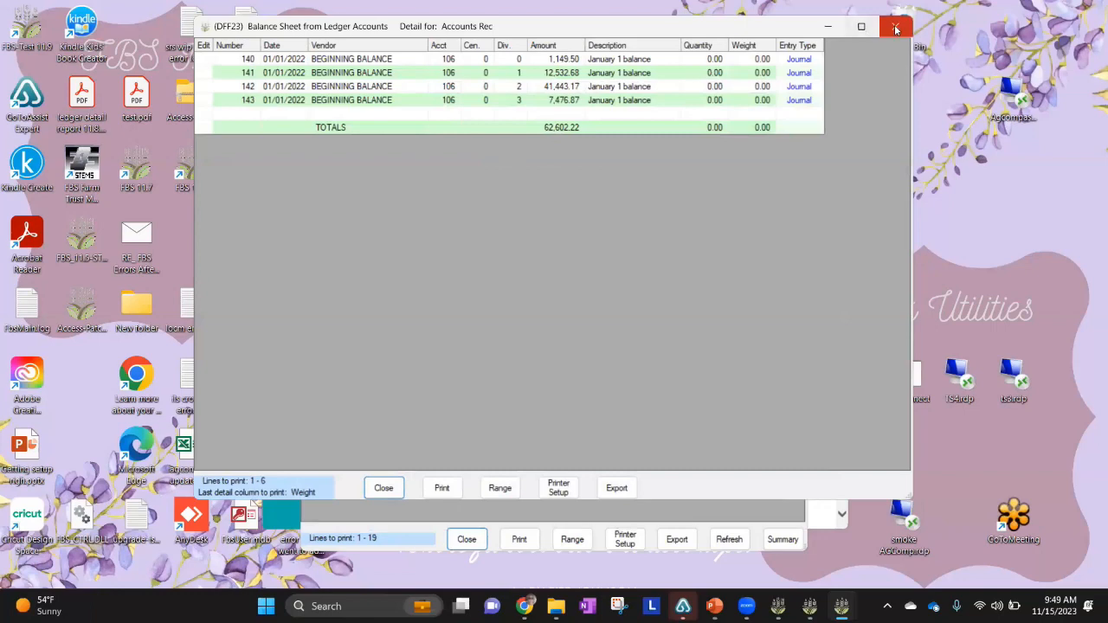
left_click(896, 28)
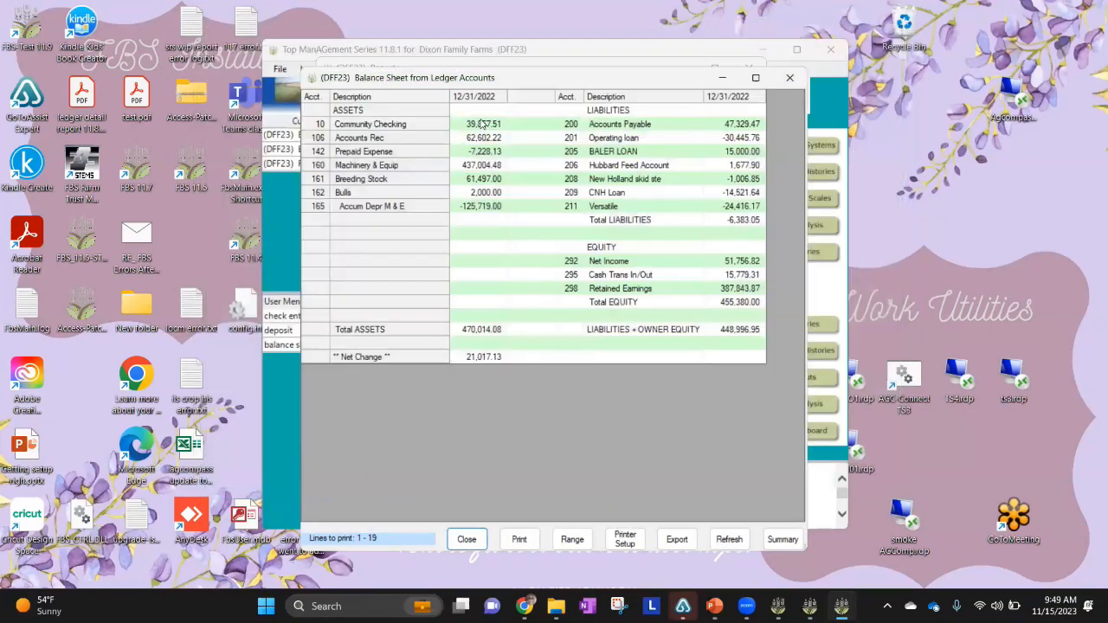
Review the Community Checking detail sorted by amount, by vendor, and by amount again, and close the detail.
double_click(481, 123)
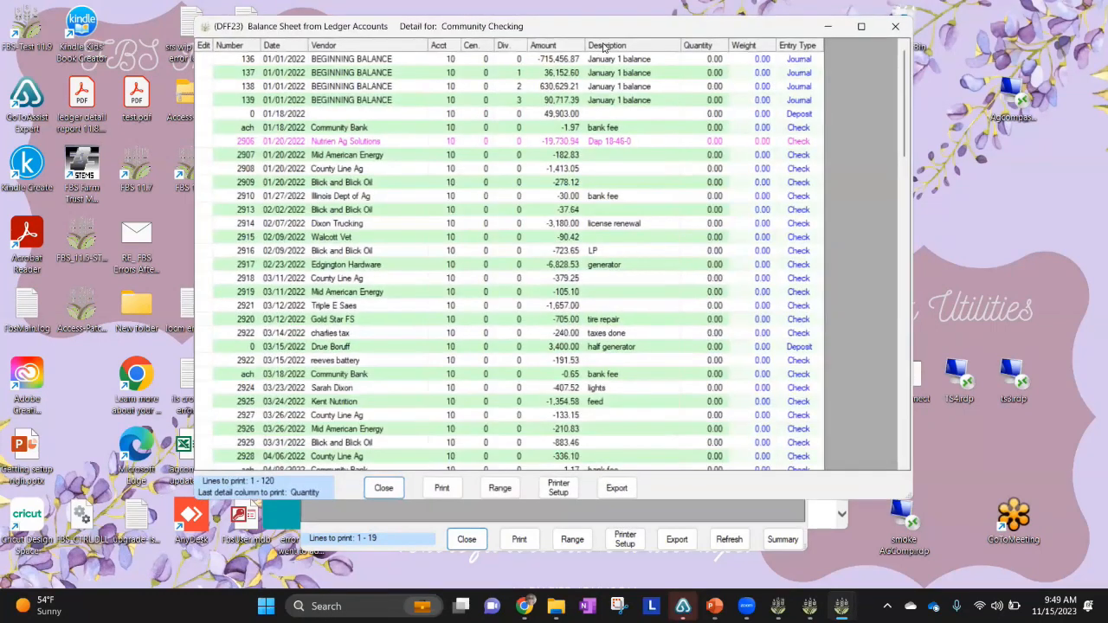
double_click(556, 47)
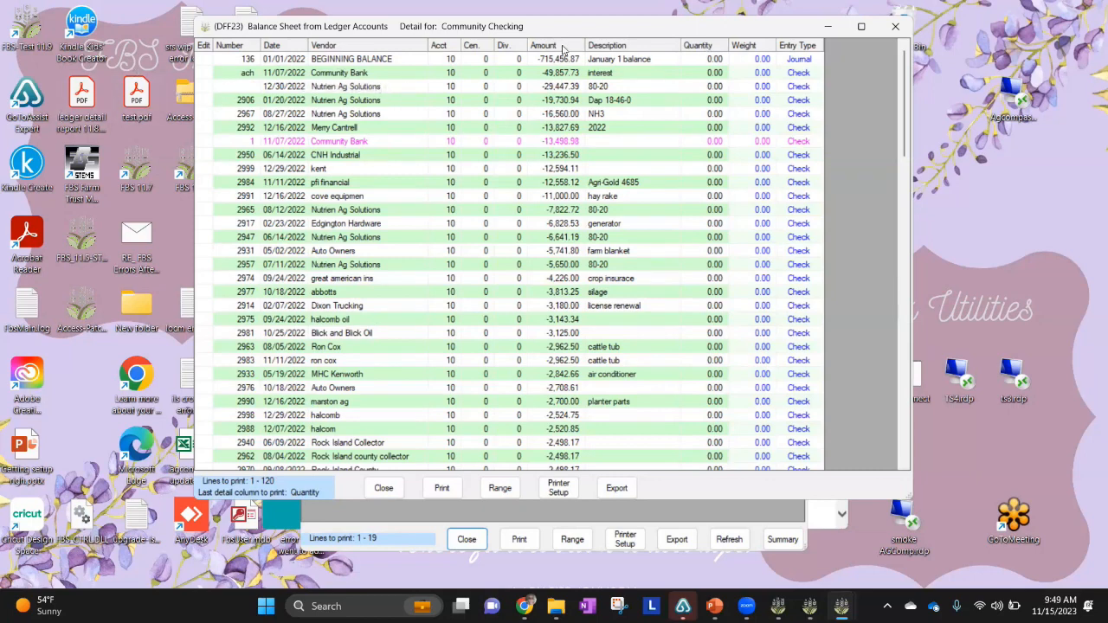
double_click(368, 48)
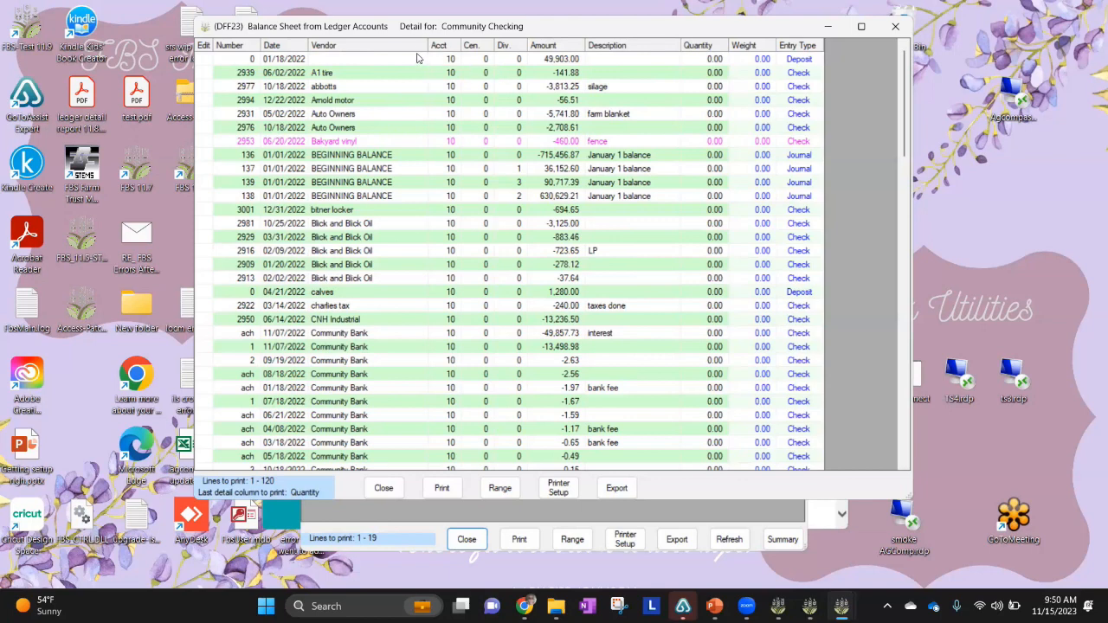
left_click(562, 47)
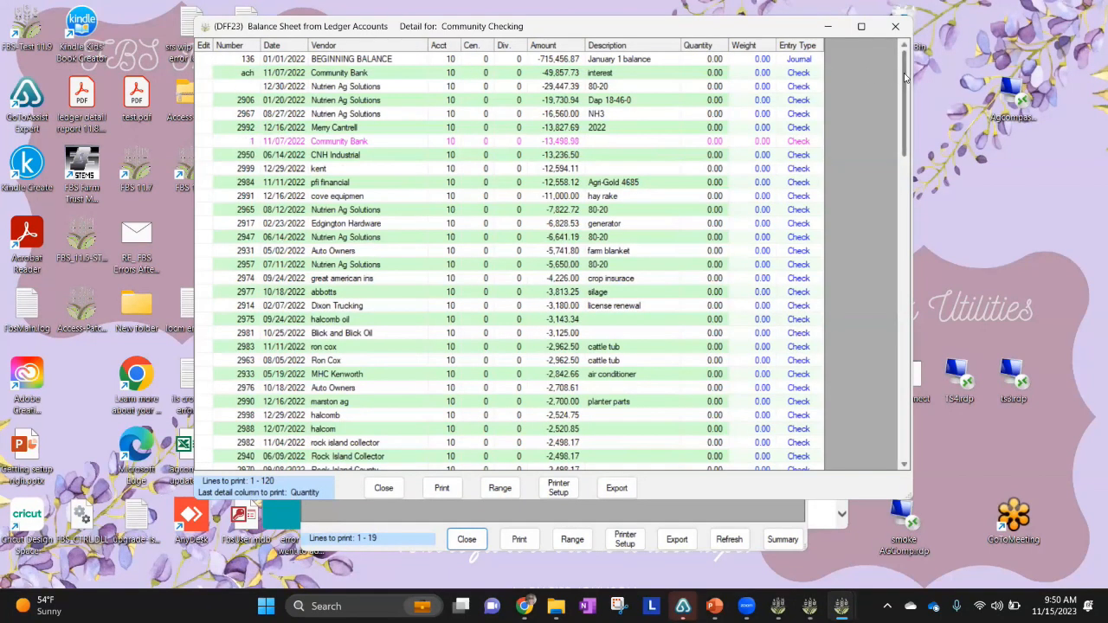
scroll(905, 78, "down", 3)
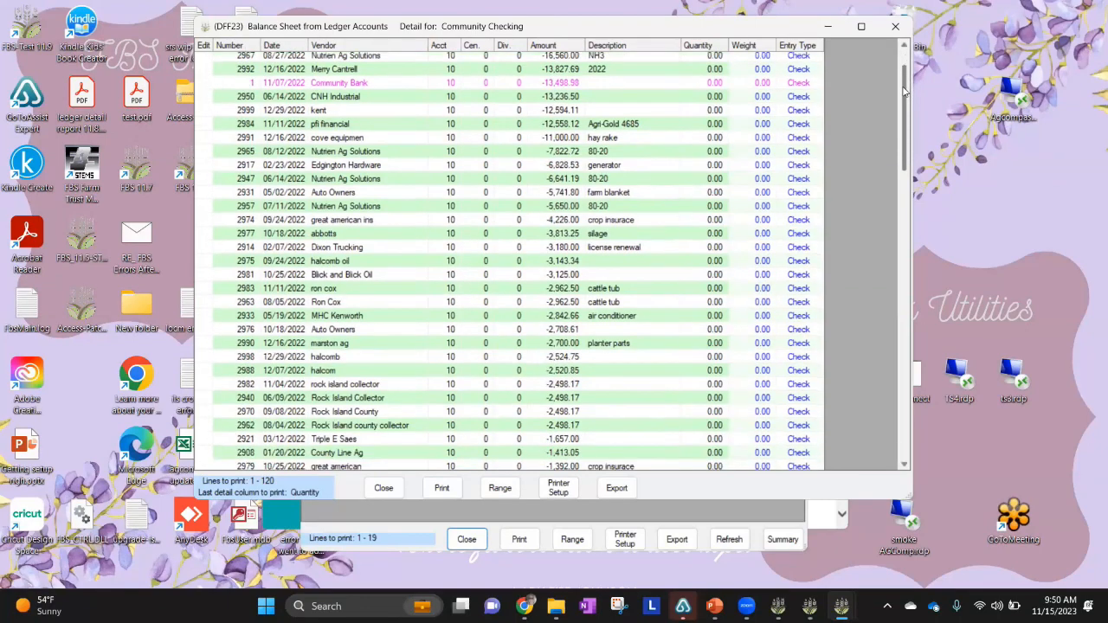
scroll(880, 62, "up", 3)
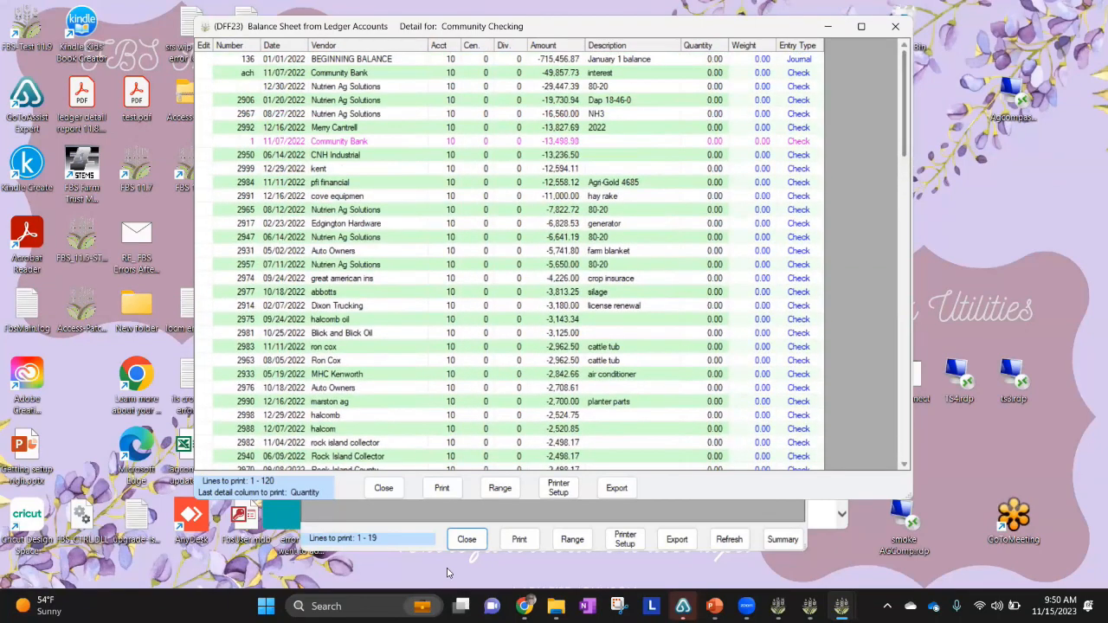
left_click(391, 489)
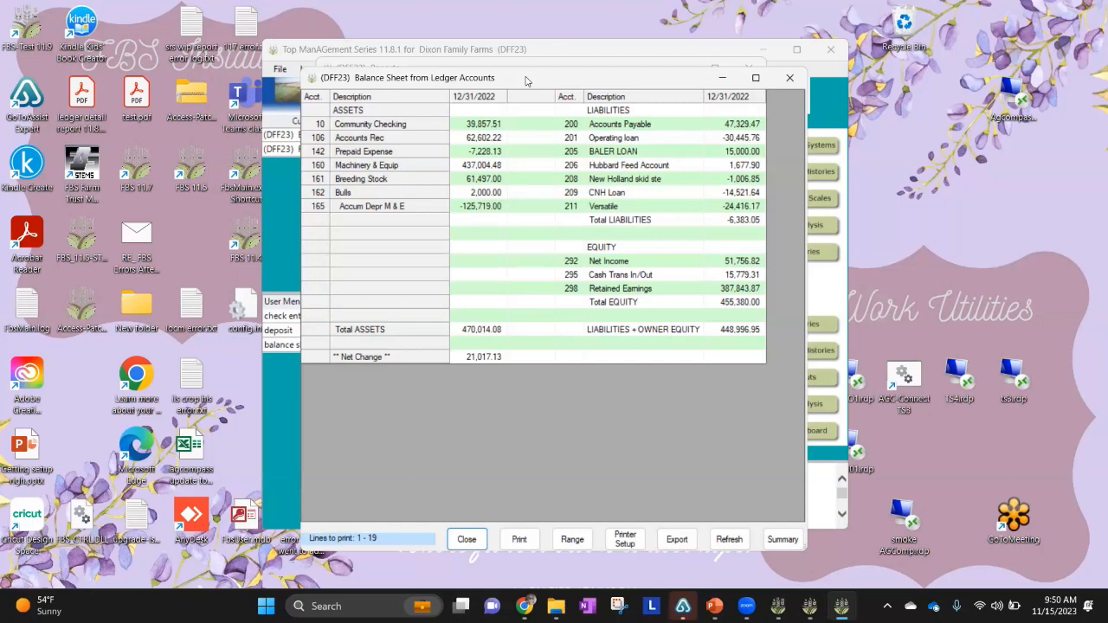
Close the balance sheet and change its parameters to Year to Date columns with 5 periods to print.
left_click(467, 539)
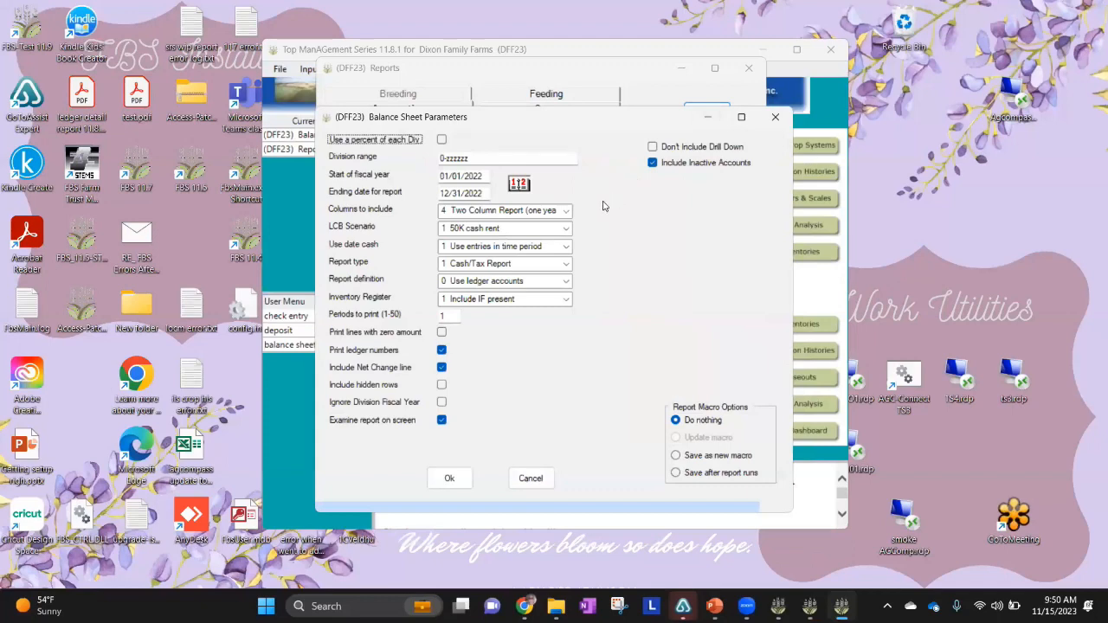
left_click(564, 215)
left_click(550, 209)
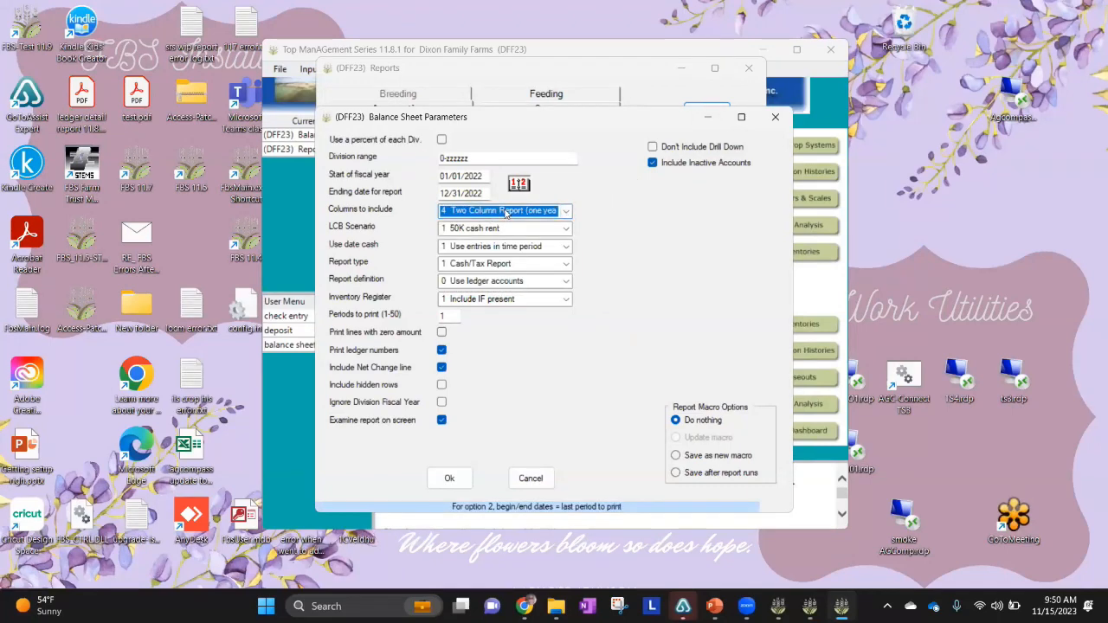
left_click(564, 211)
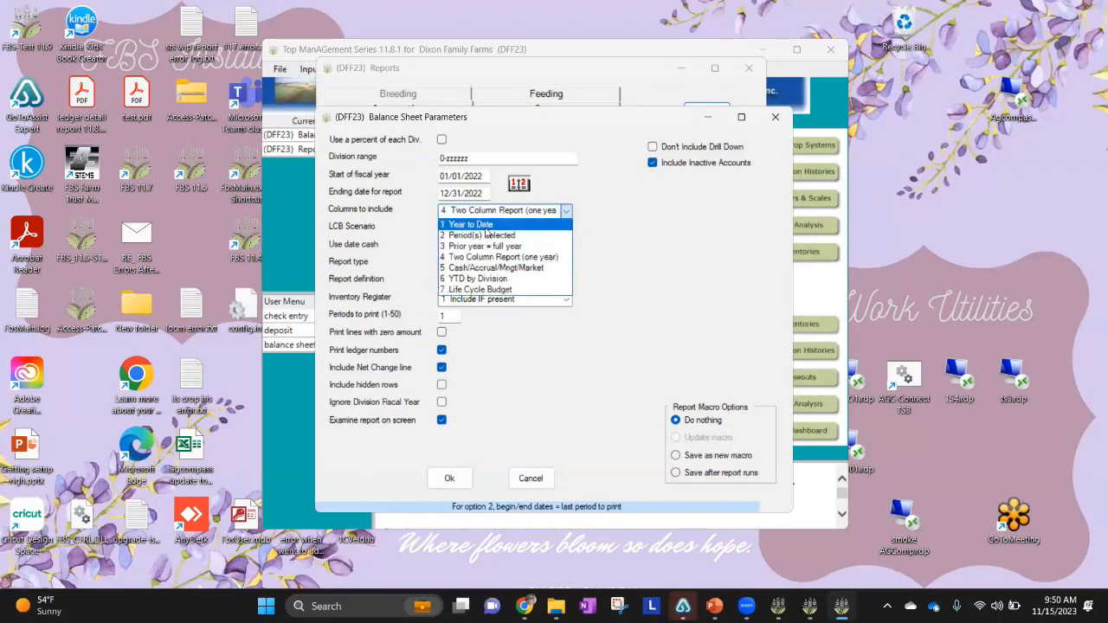
left_click(486, 227)
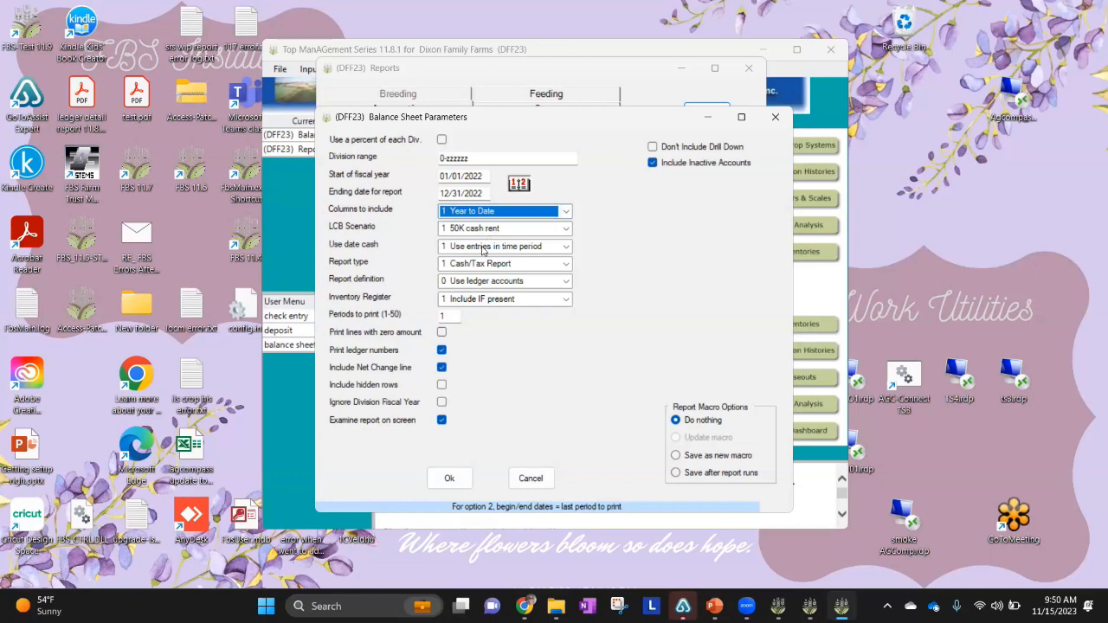
left_click(458, 315)
type("5")
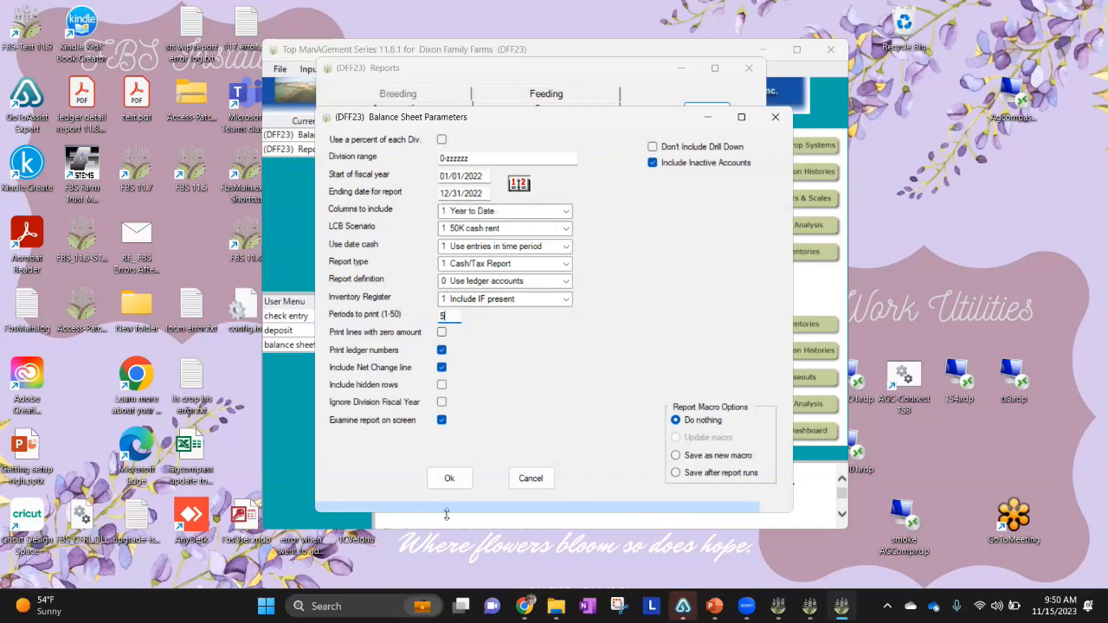
Run the five-period year-to-date balance sheet, compare its yearly columns, and close it.
left_click(450, 479)
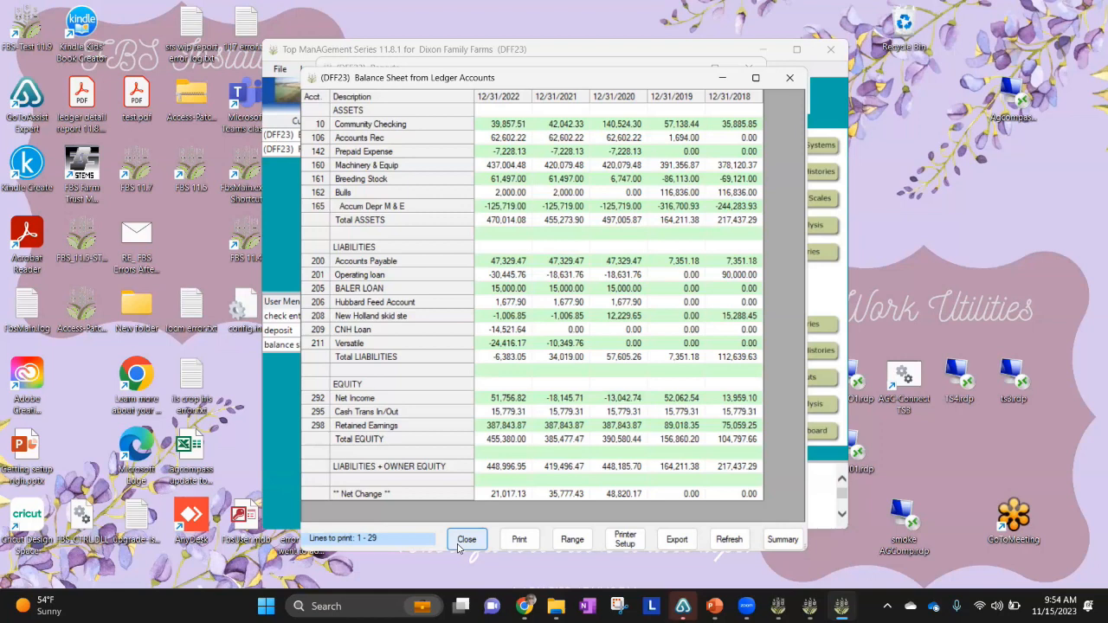
left_click(467, 540)
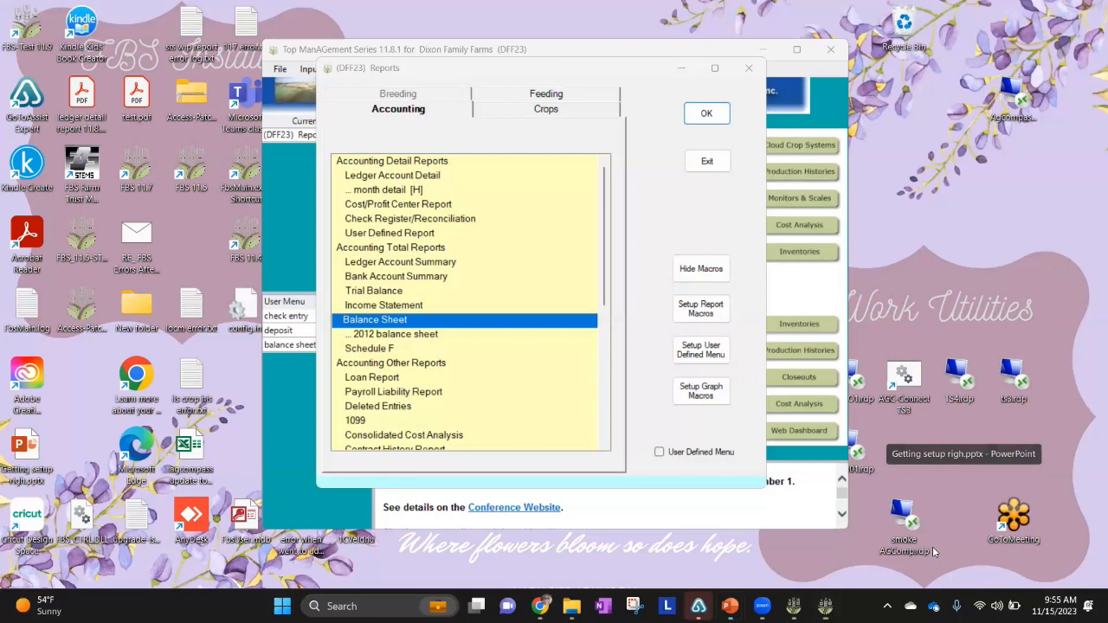
Switch to the PowerPoint presentation and select the Schedule F slide.
left_click(933, 548)
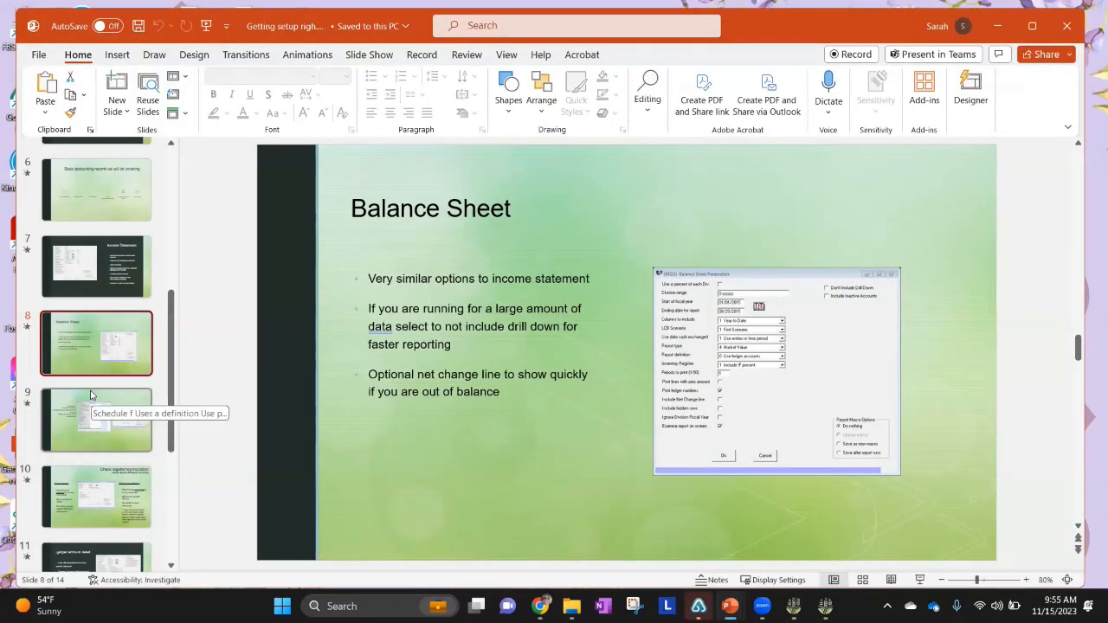
left_click(83, 421)
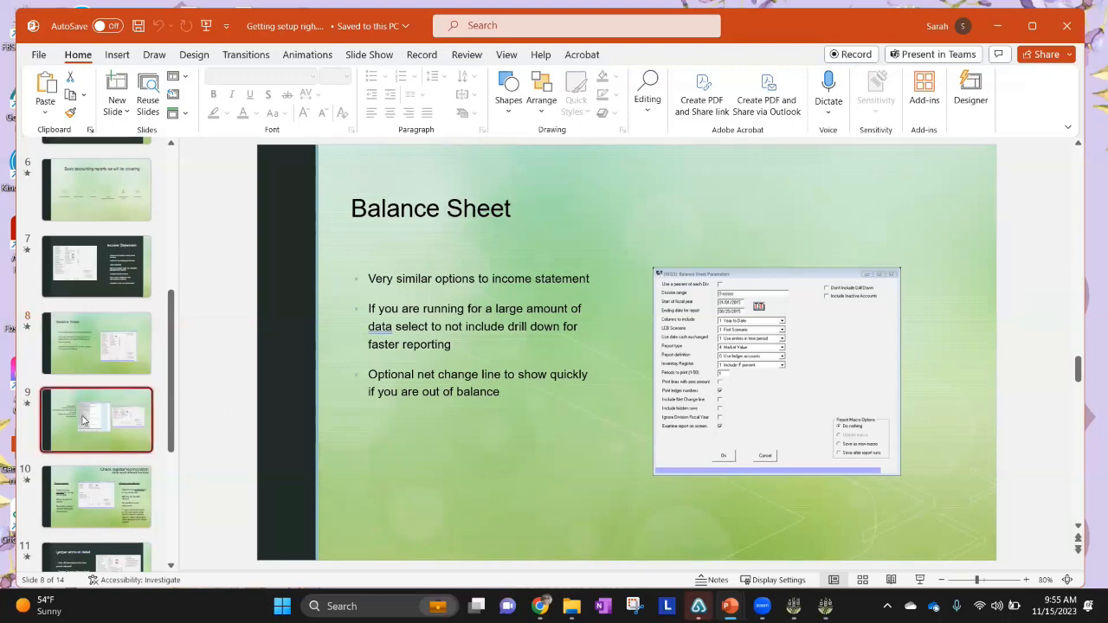
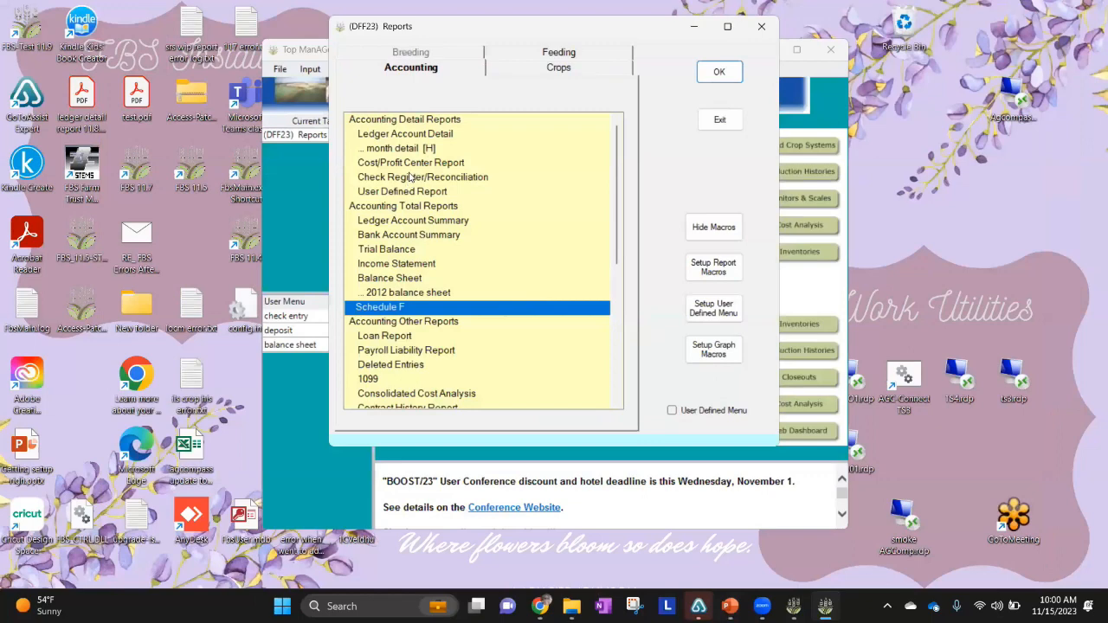
Run the Check Register/Reconciliation report for Community Checking with one line per check, selecting by date cleared instead of check date.
left_click(727, 71)
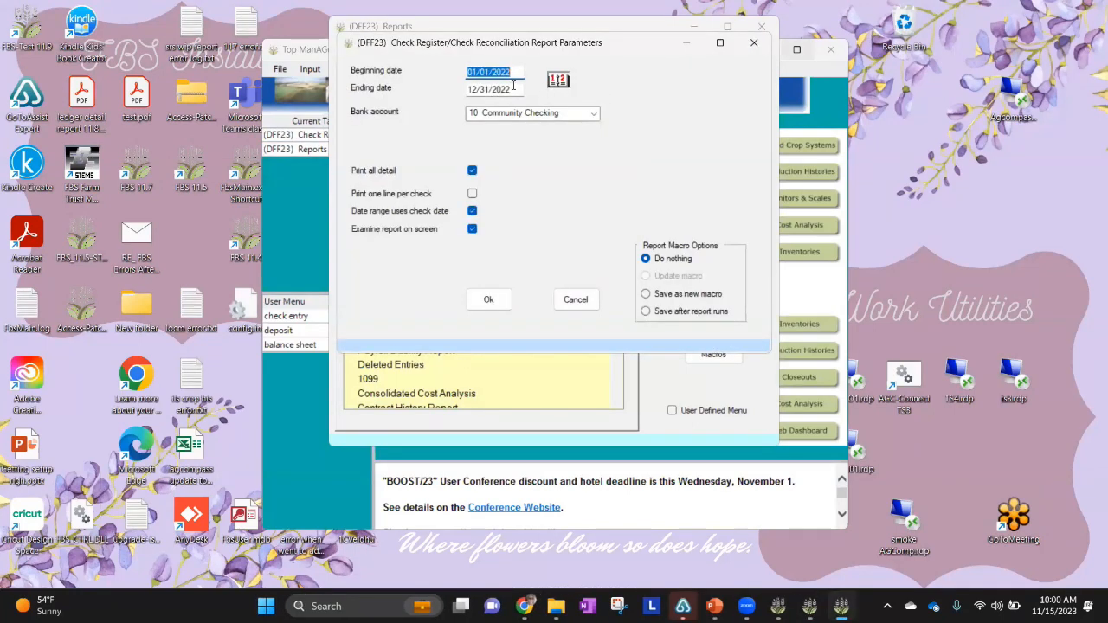
left_click(594, 115)
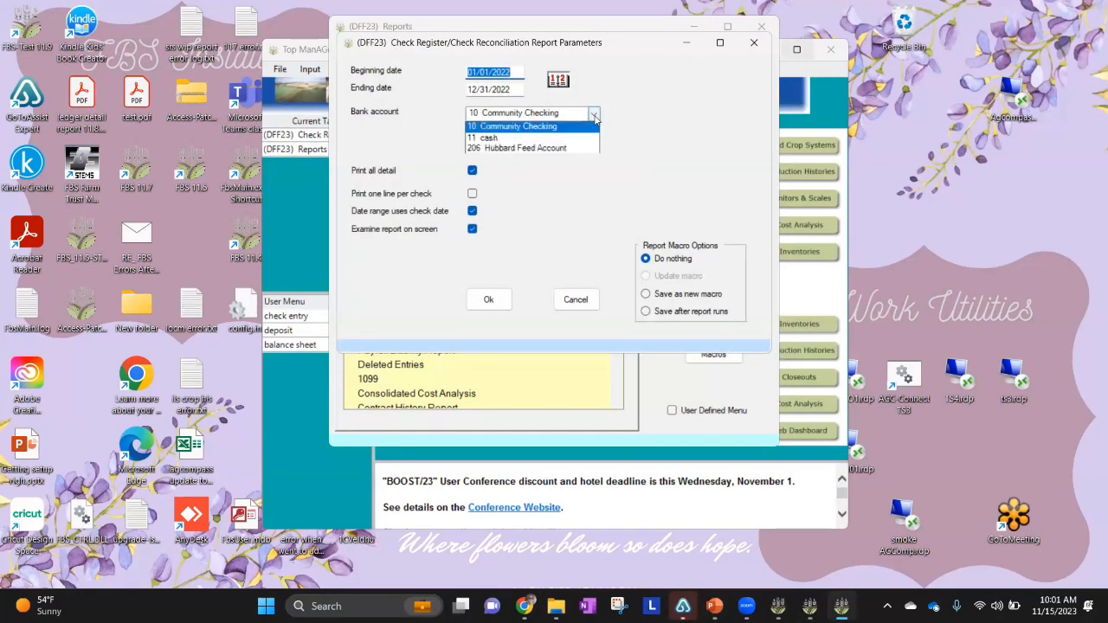
left_click(594, 119)
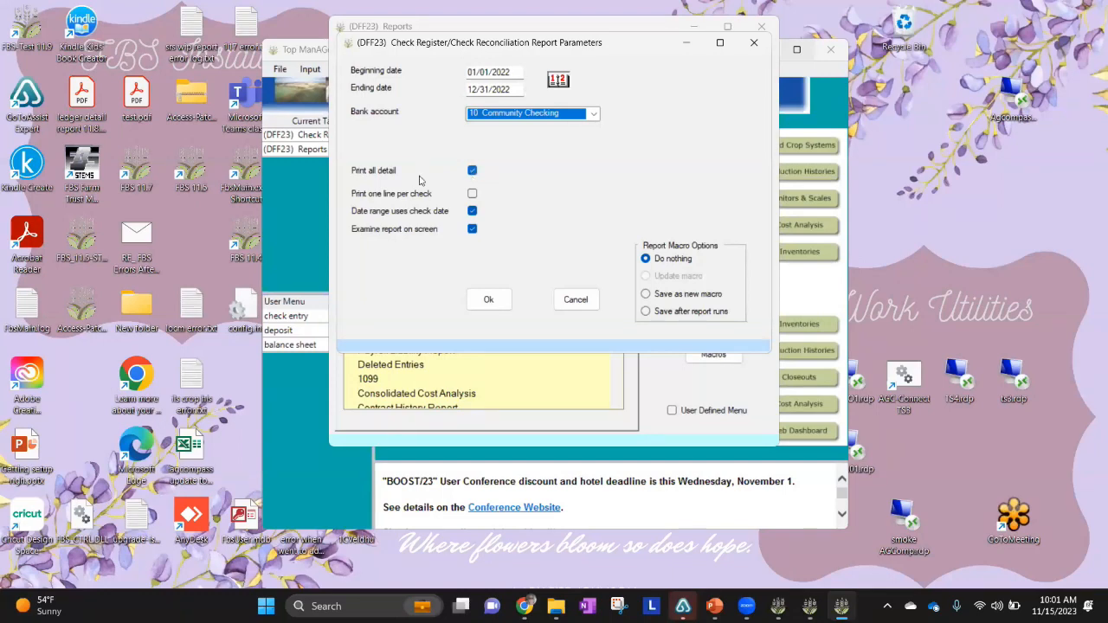
left_click(473, 194)
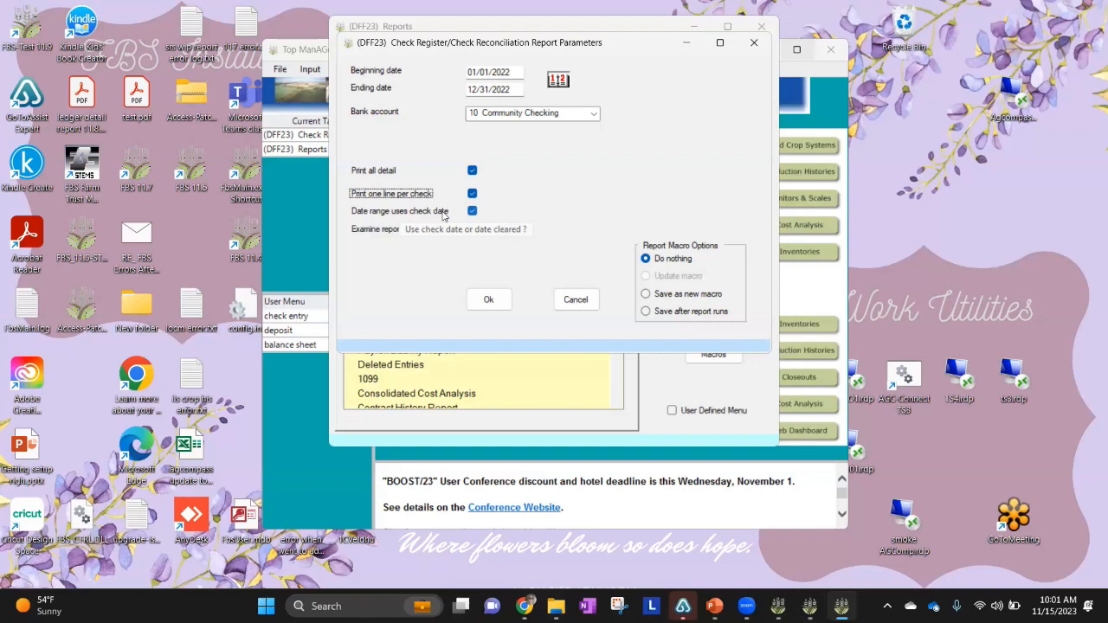
left_click(472, 211)
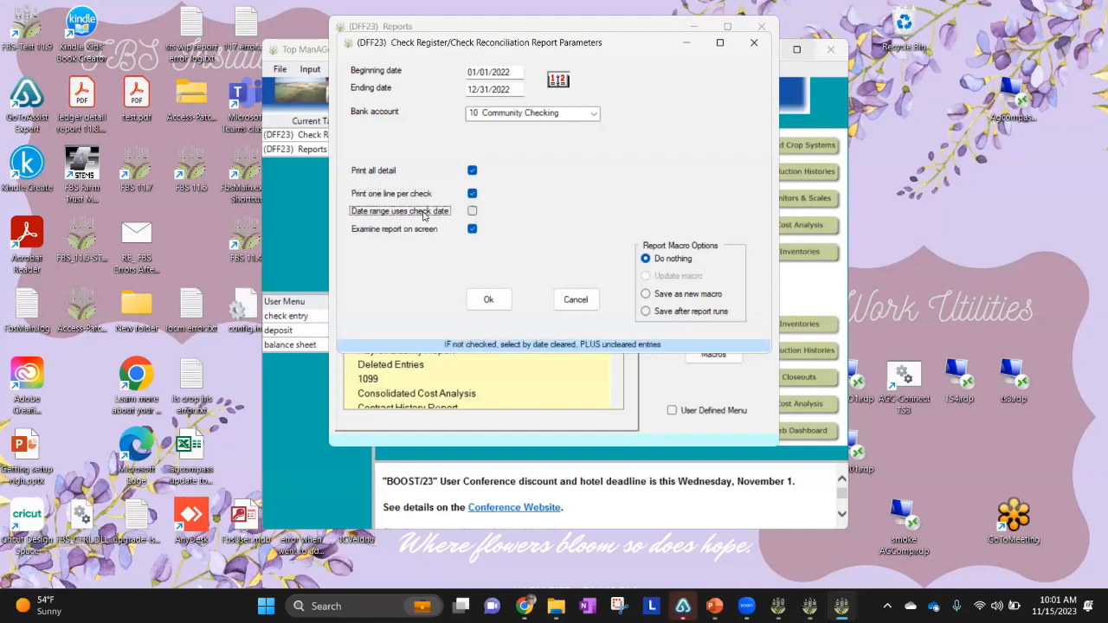
left_click(472, 211)
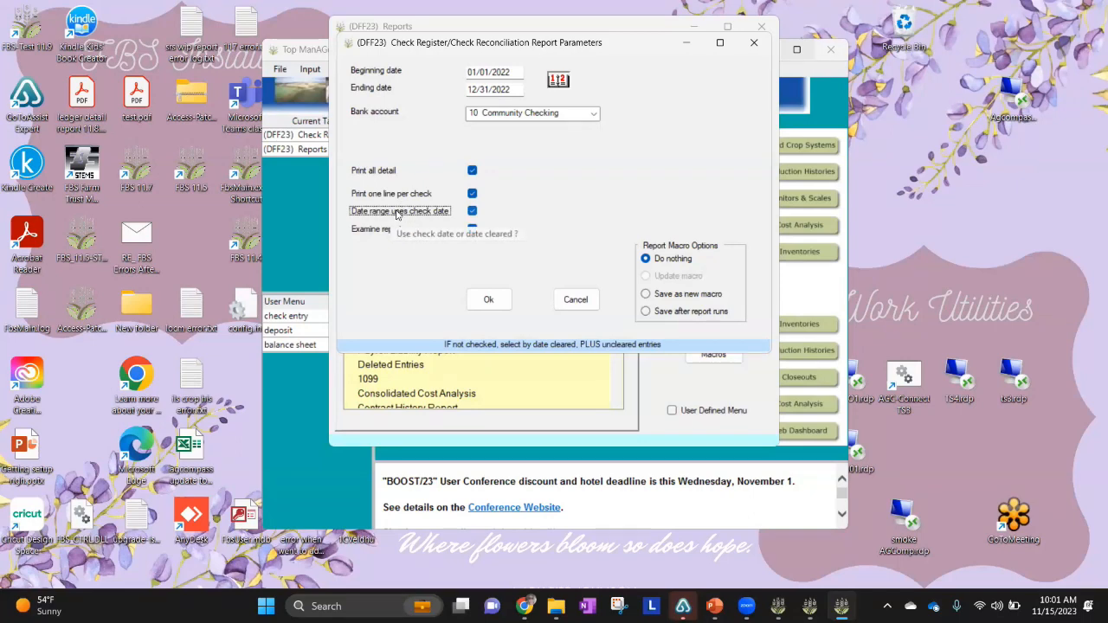
left_click(473, 213)
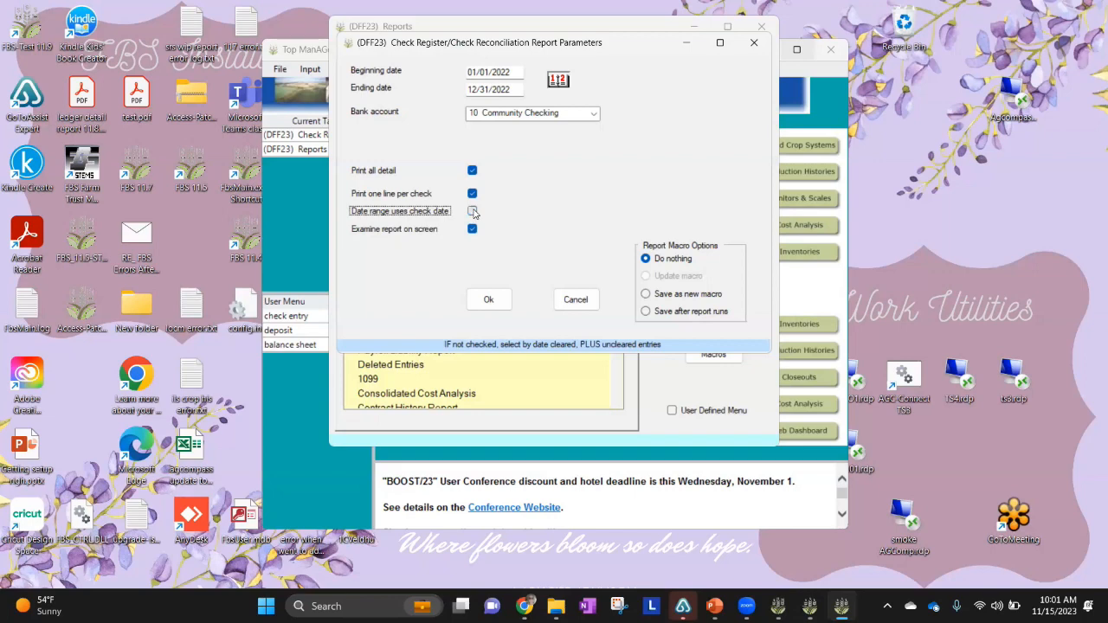
left_click(487, 298)
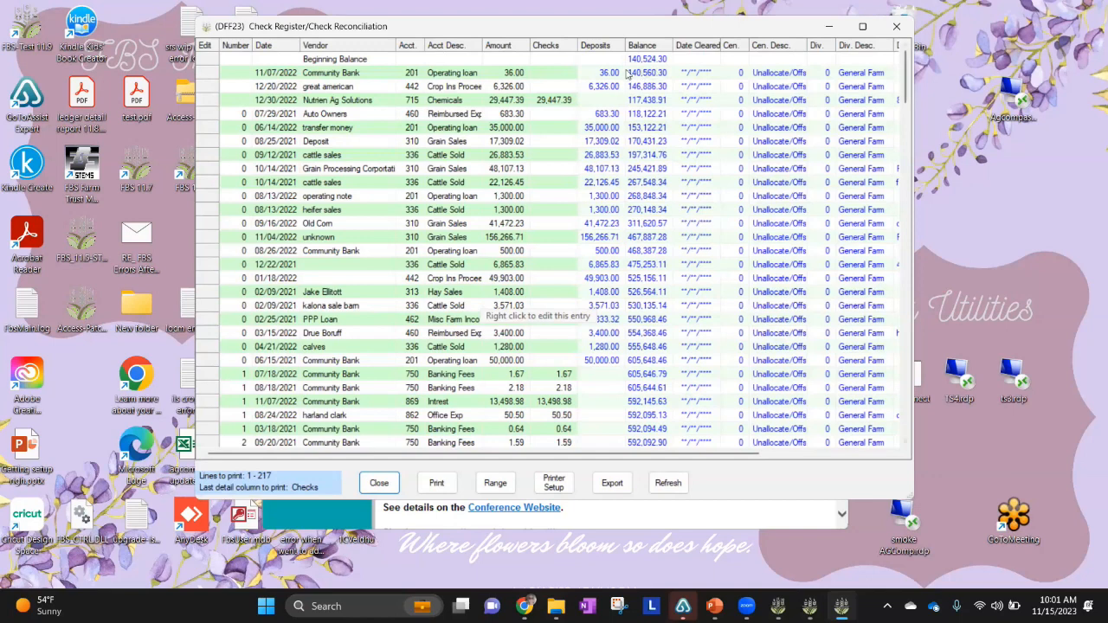
Widen the check register window and examine its date cleared, center, division and description columns.
left_click(201, 25)
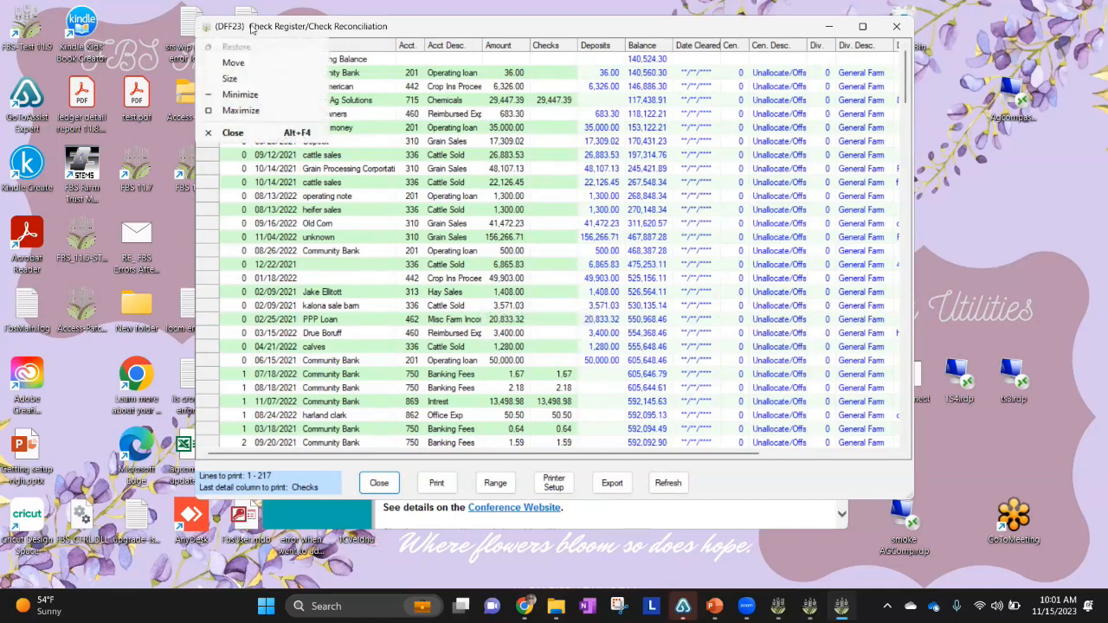
left_click(442, 33)
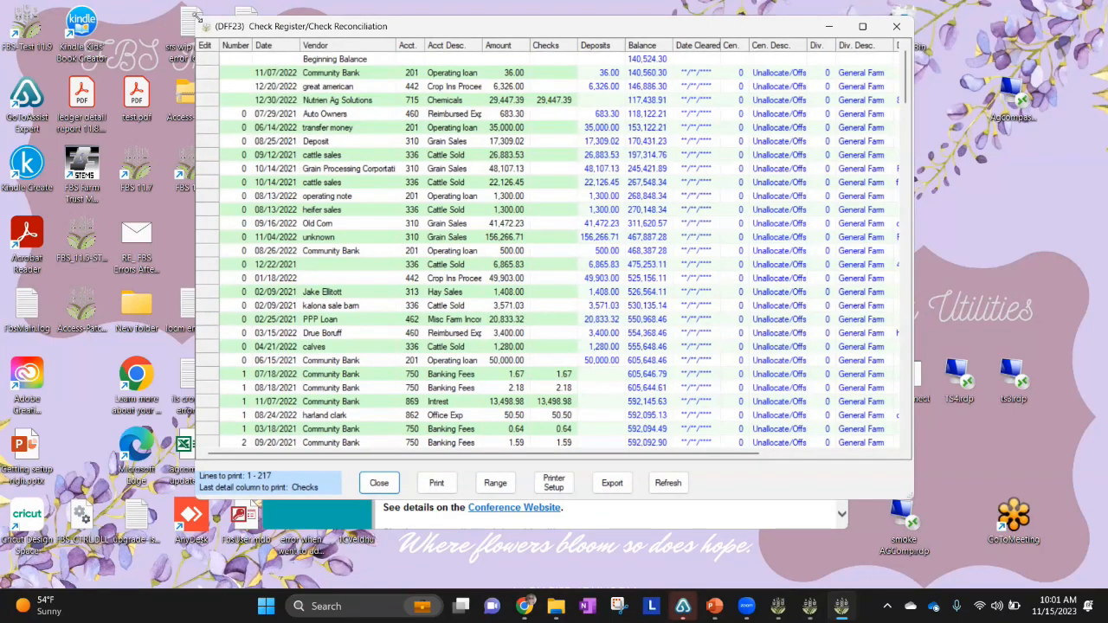
left_click_drag(197, 17, 97, 13)
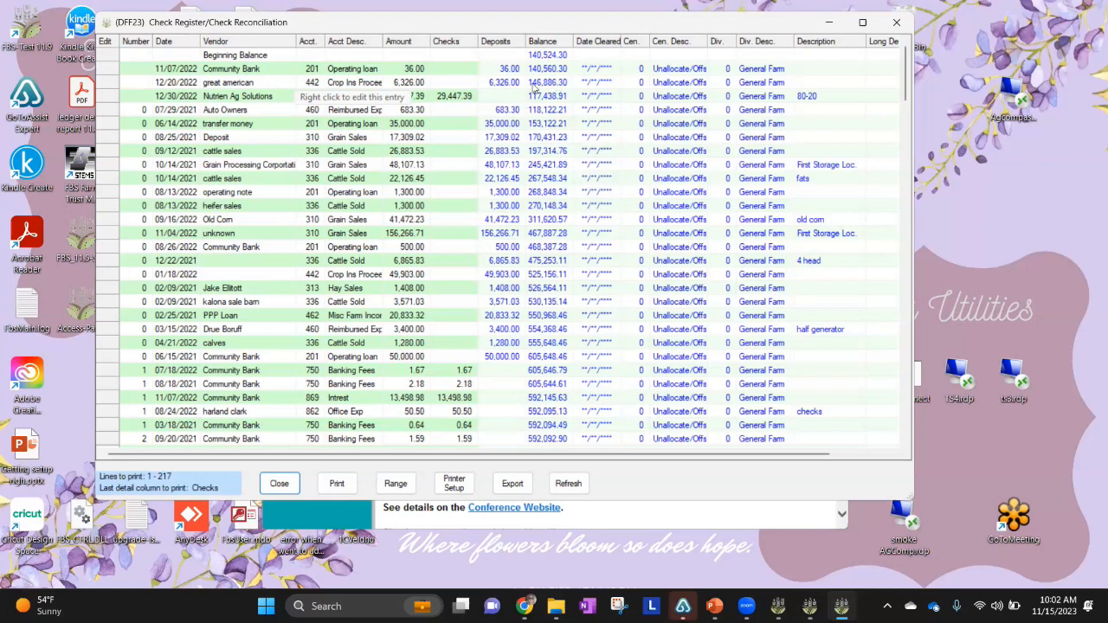
left_click(589, 69)
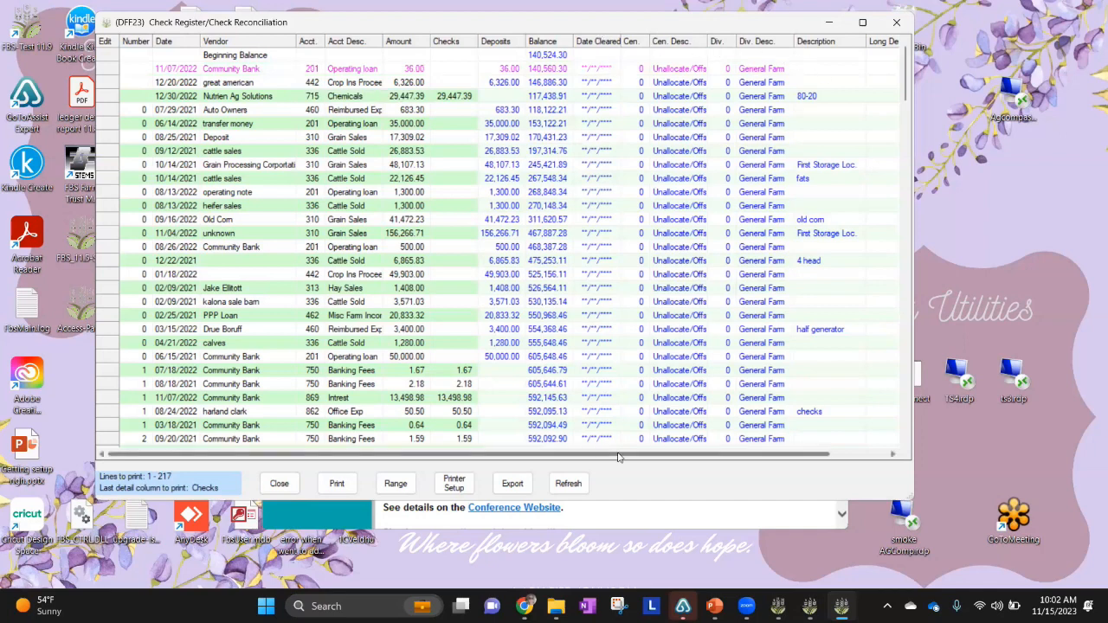
left_click_drag(631, 455, 721, 449)
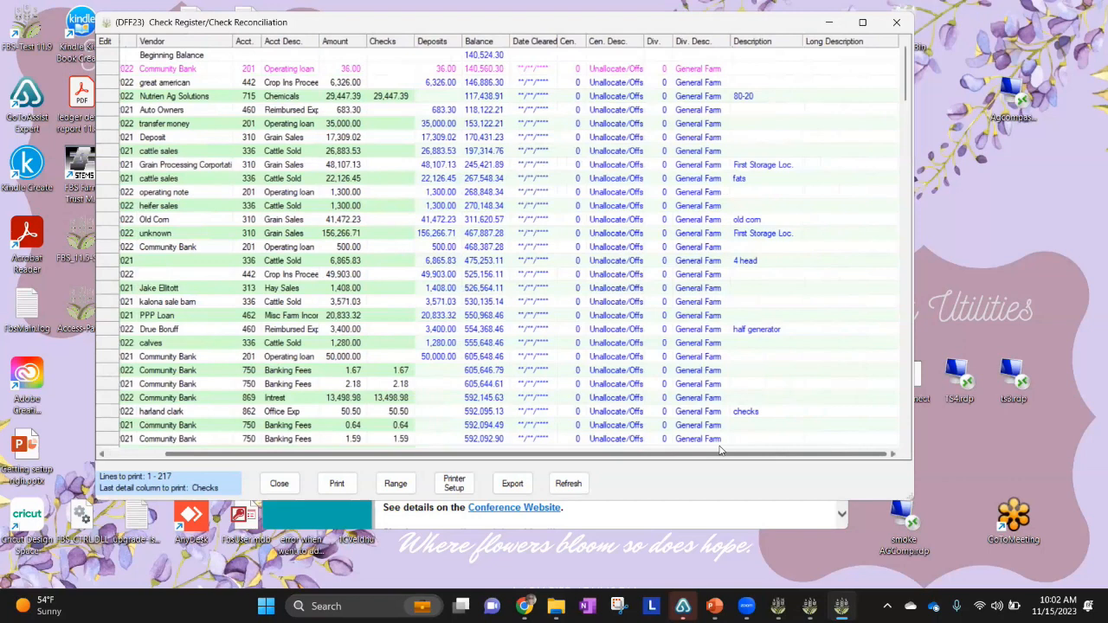
left_click_drag(659, 449, 556, 464)
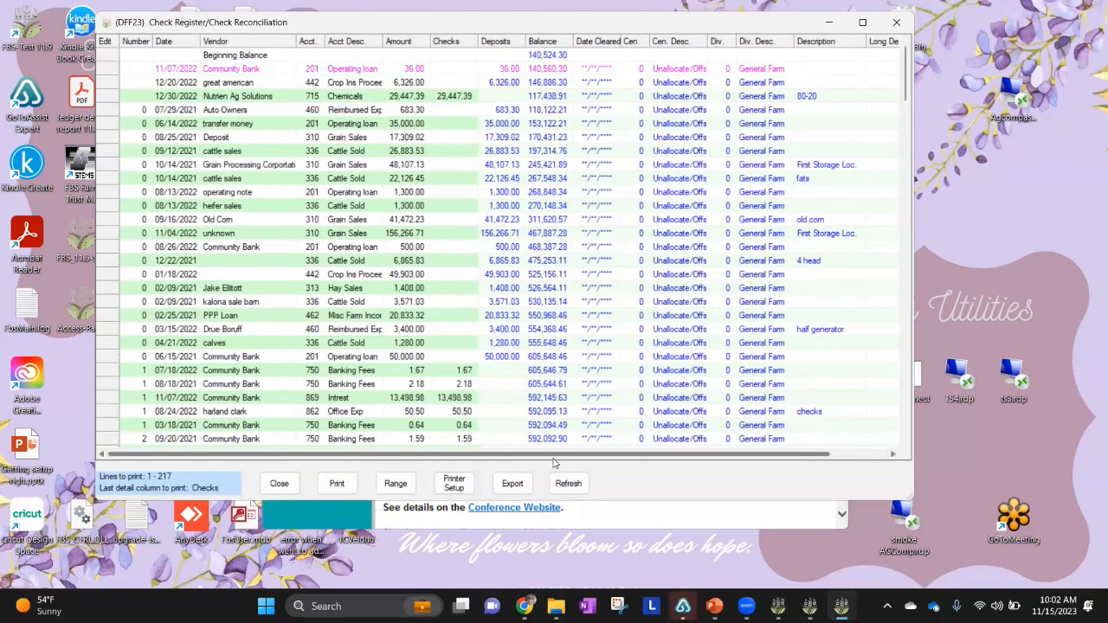
Examine the cleared, uncleared and total lines at the end of the check register, enlarging the window's height.
scroll(511, 390, "down", 9)
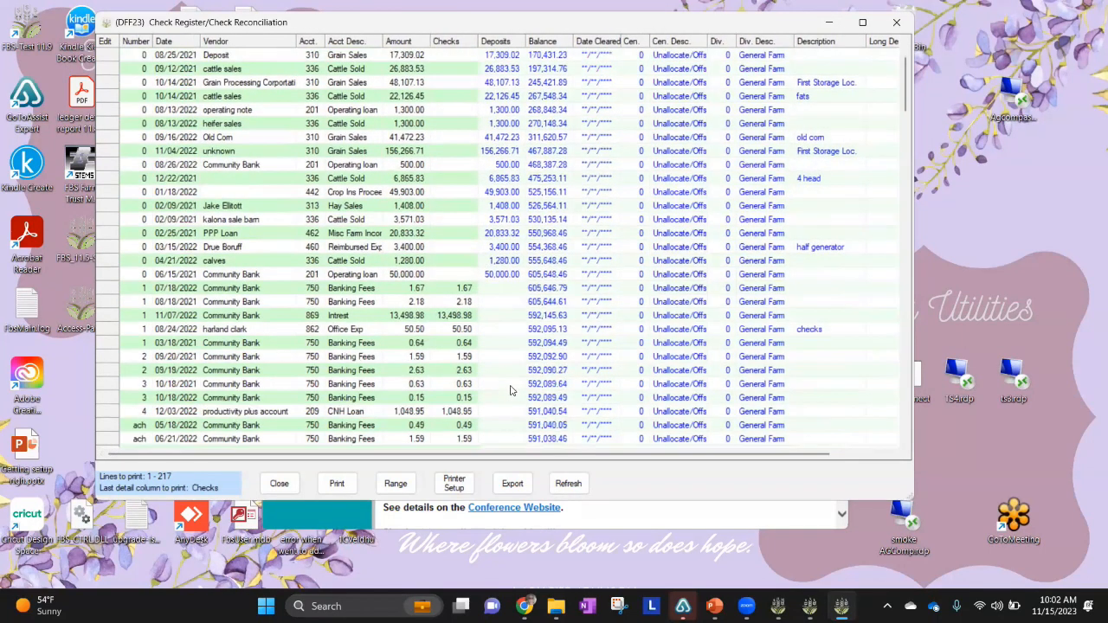
scroll(511, 390, "down", 20)
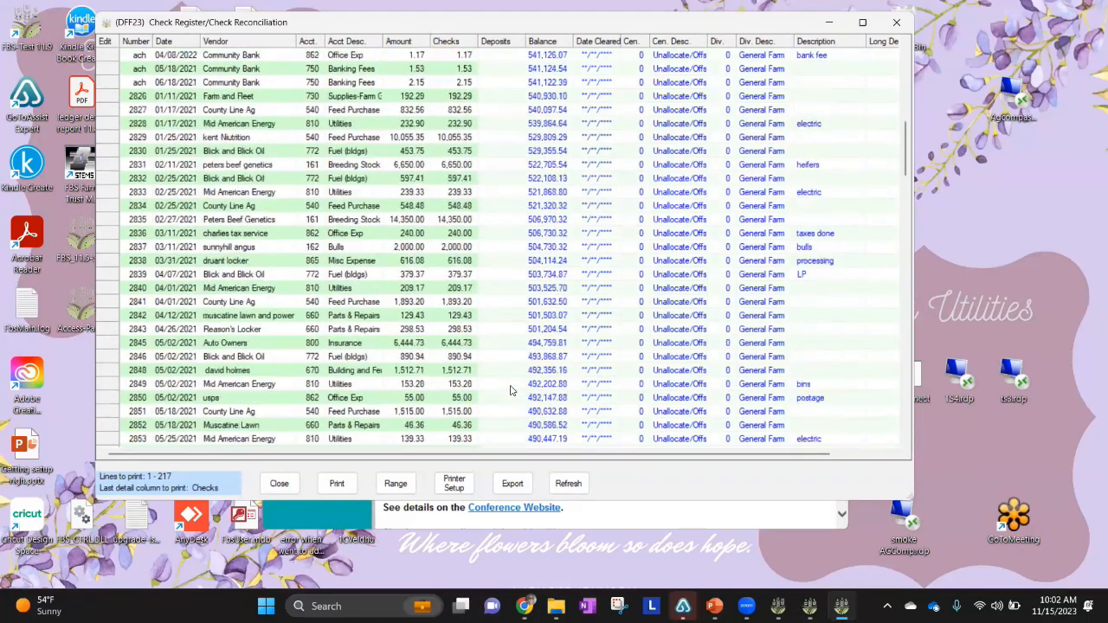
scroll(511, 390, "down", 15)
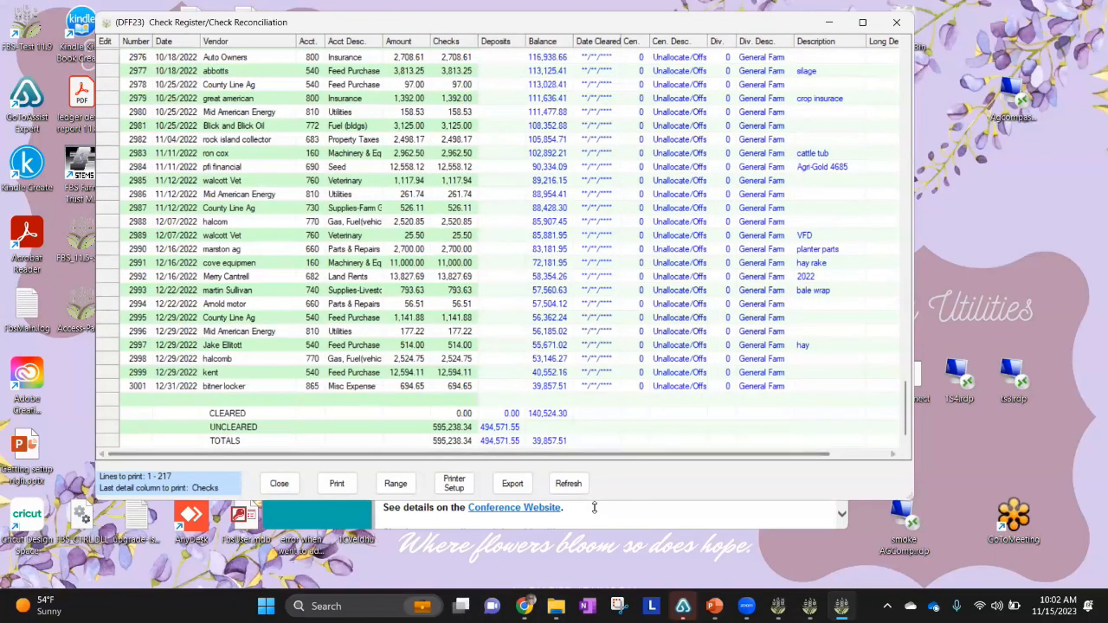
left_click_drag(602, 500, 604, 561)
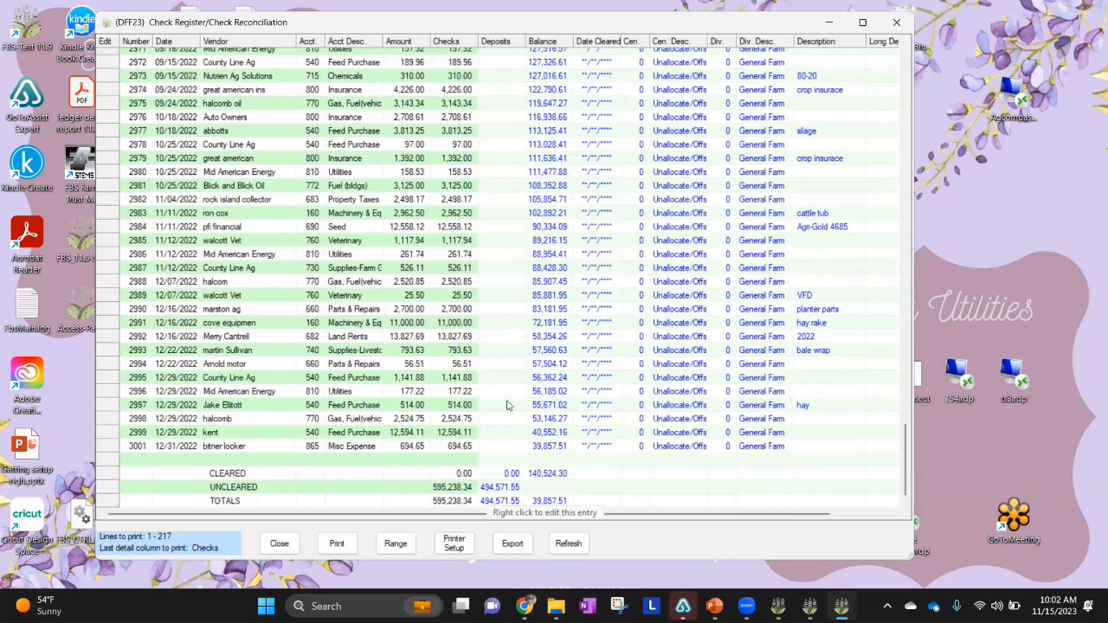
left_click(550, 478)
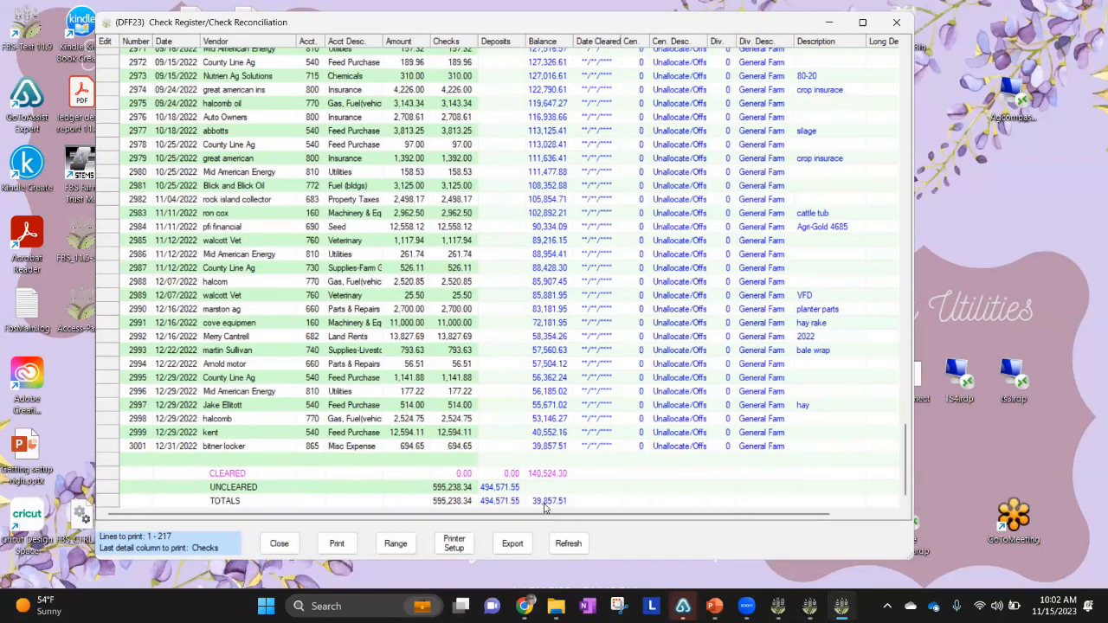
left_click(545, 508)
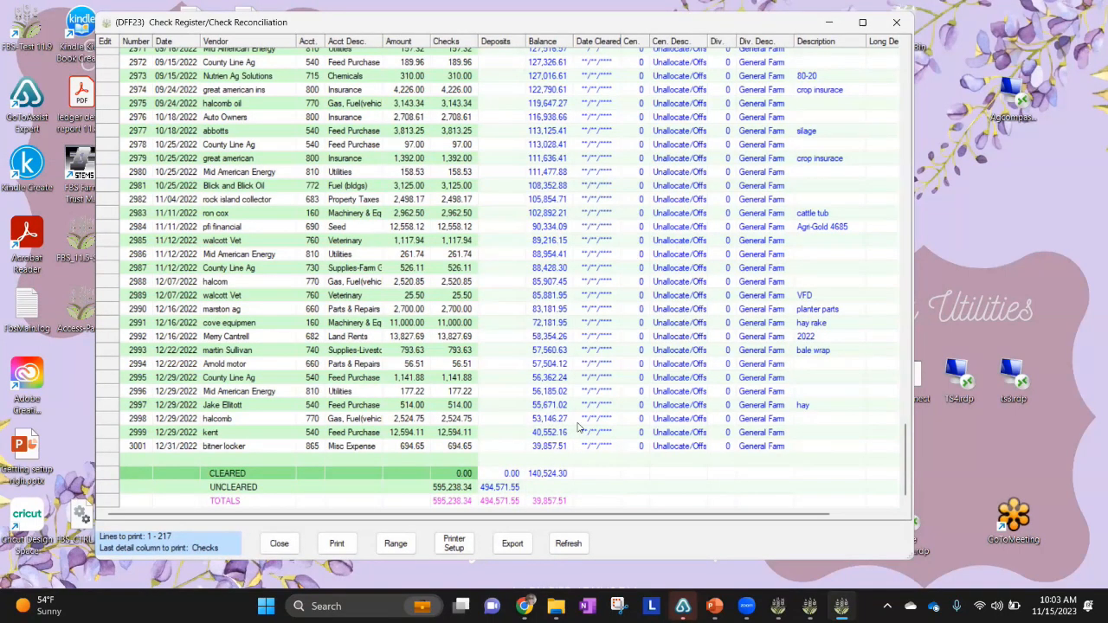
Set the date cleared of the marston ag planter parts check to 12/12/2022, save it, and refresh the check register.
double_click(556, 309)
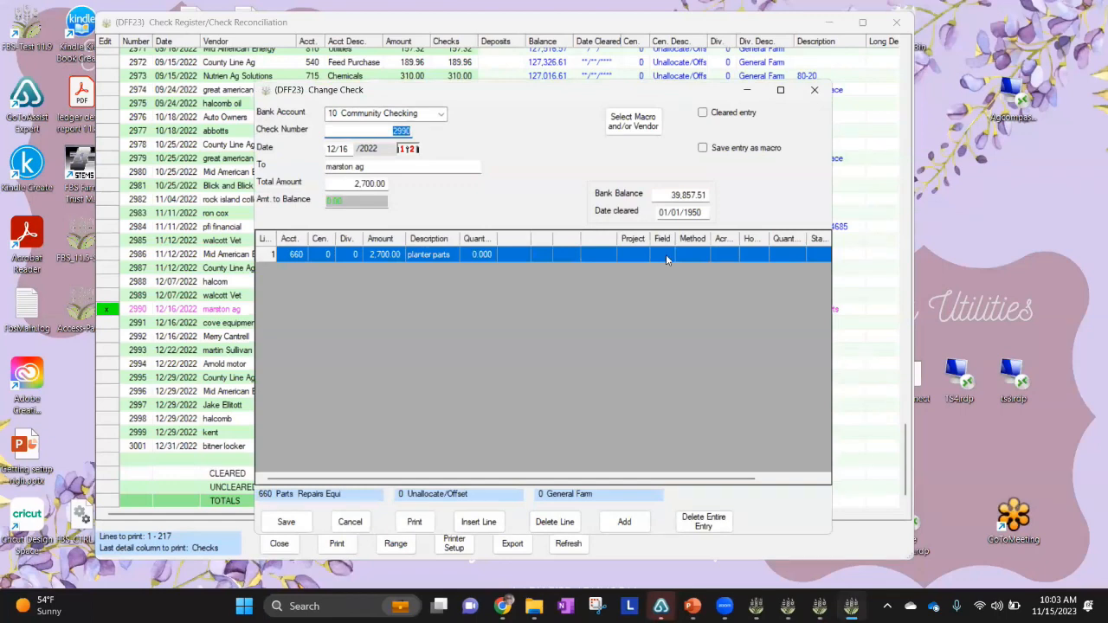
left_click(703, 210)
type("12/12/2022")
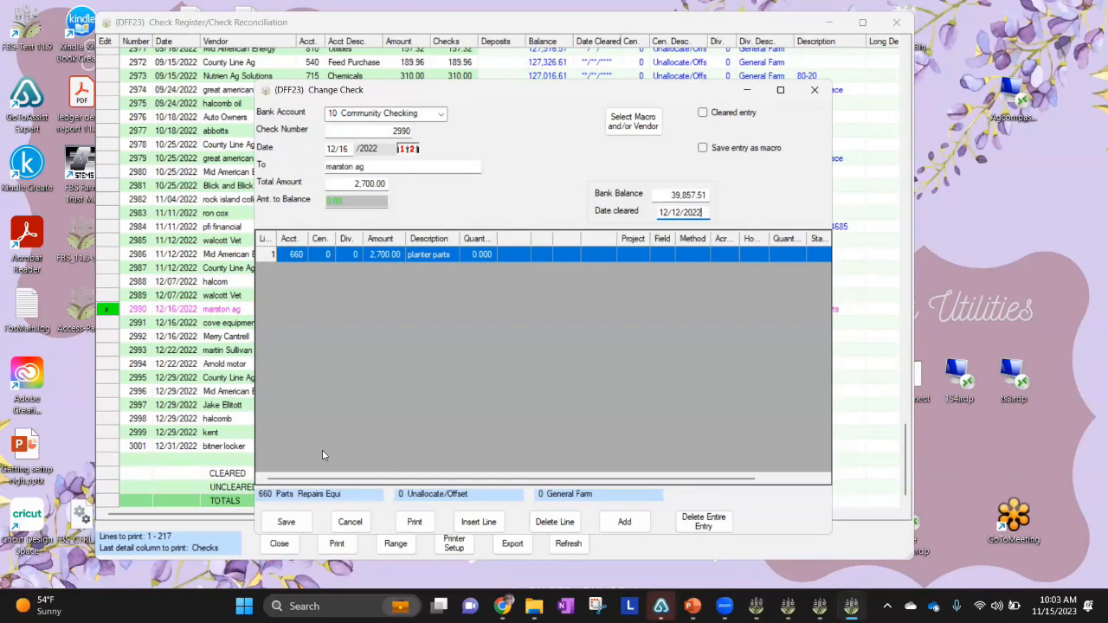
left_click(286, 522)
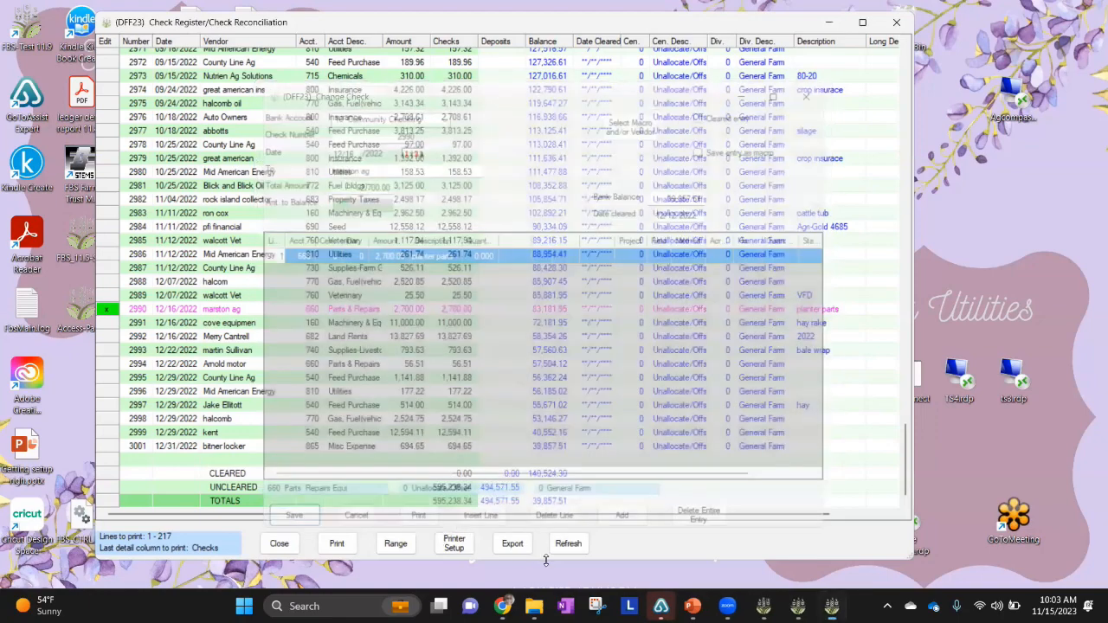
left_click(568, 544)
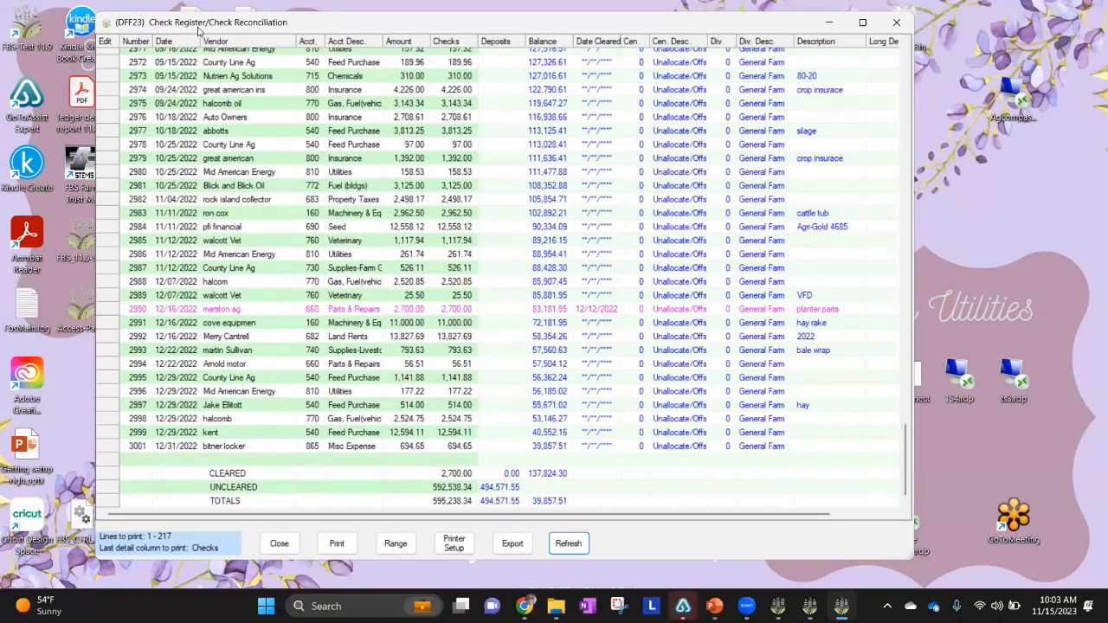
Open the Clear Checks and Deposits list for Community Checking with a beginning date of 01/01/2022.
left_click_drag(197, 28, 316, 97)
left_click(274, 59)
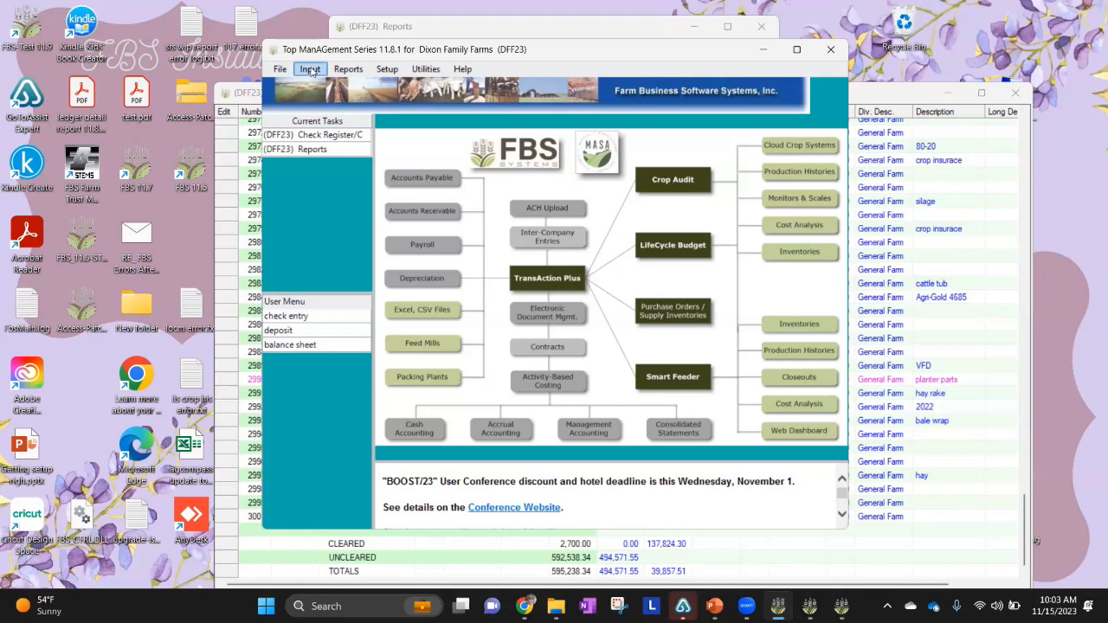
left_click(310, 73)
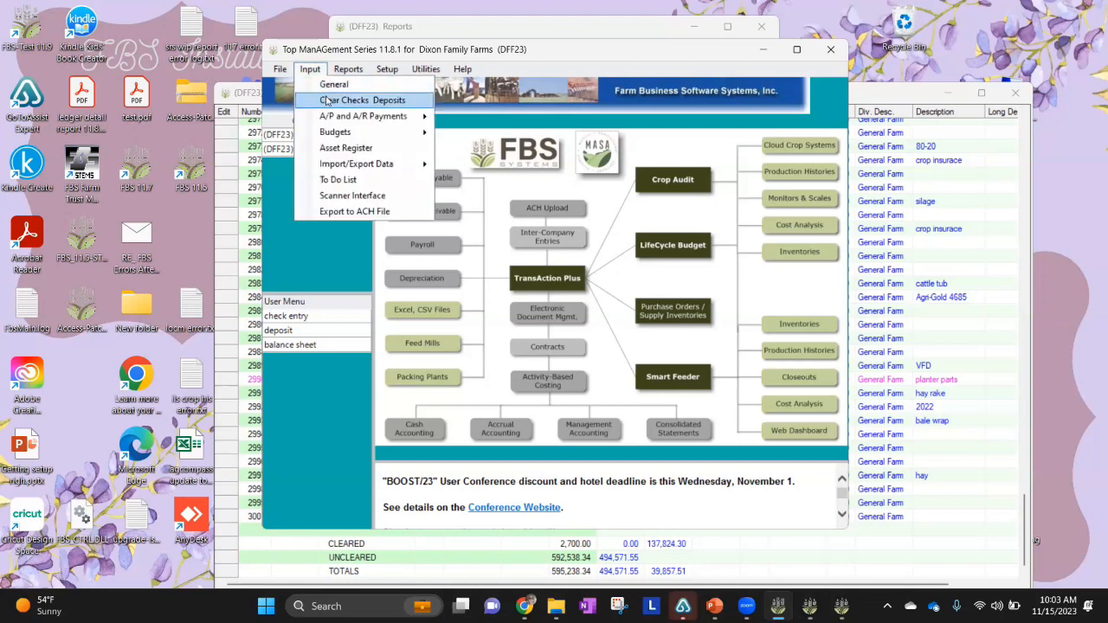
left_click(327, 100)
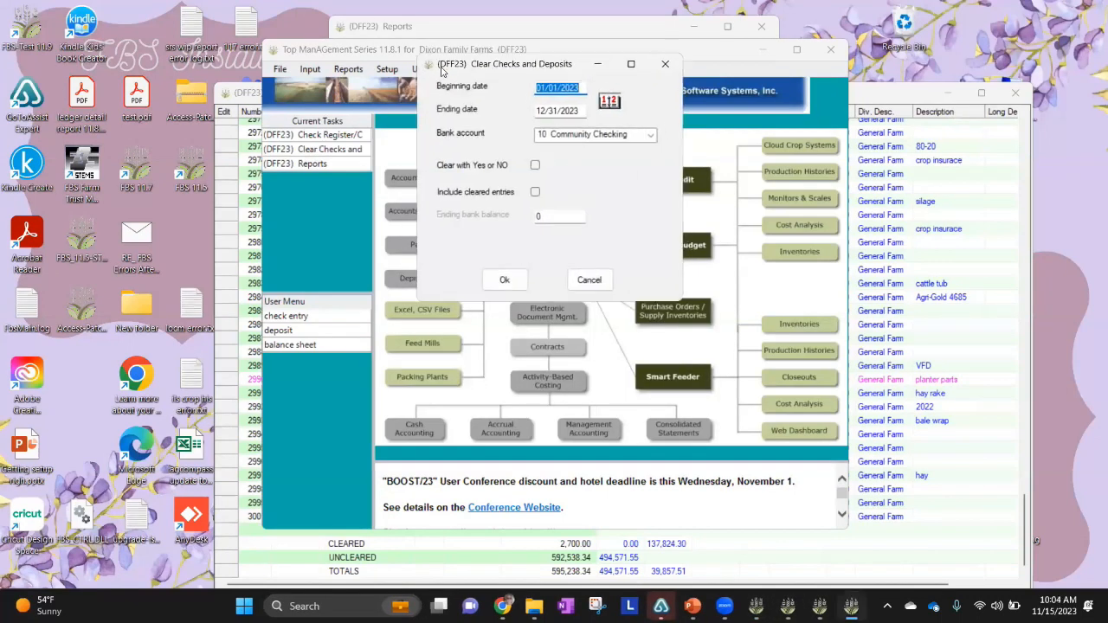
left_click(525, 127)
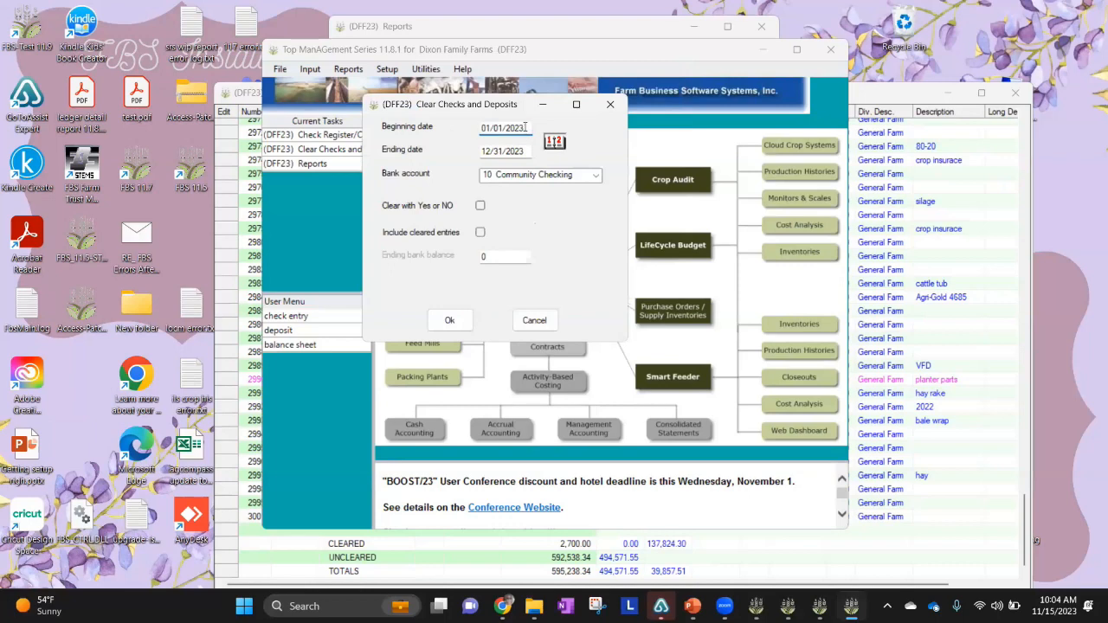
key("BackSpace")
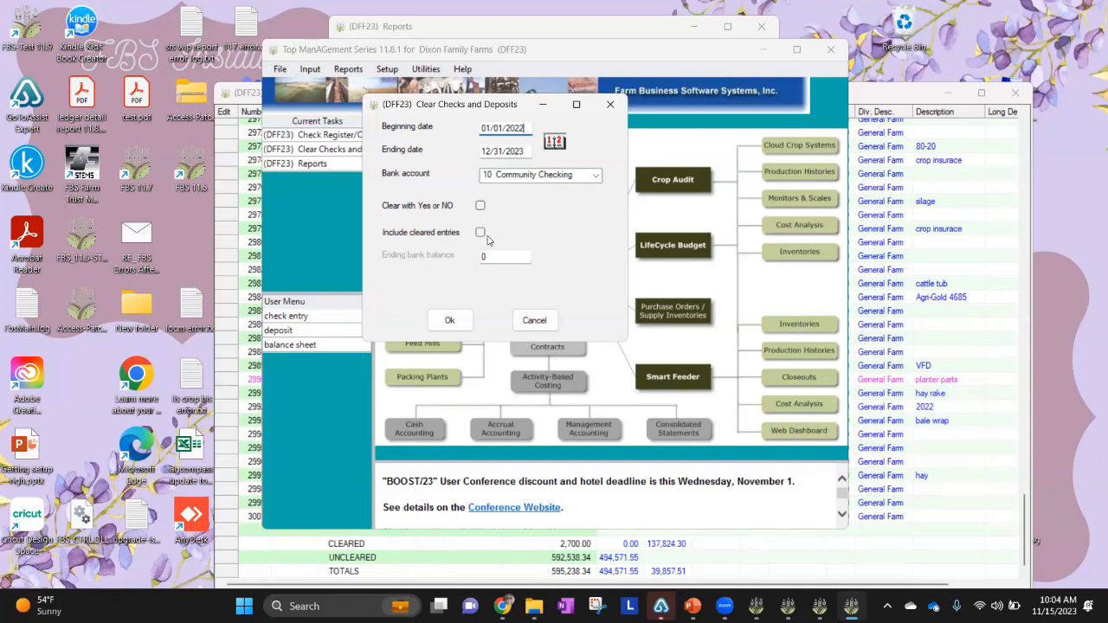
left_click(458, 322)
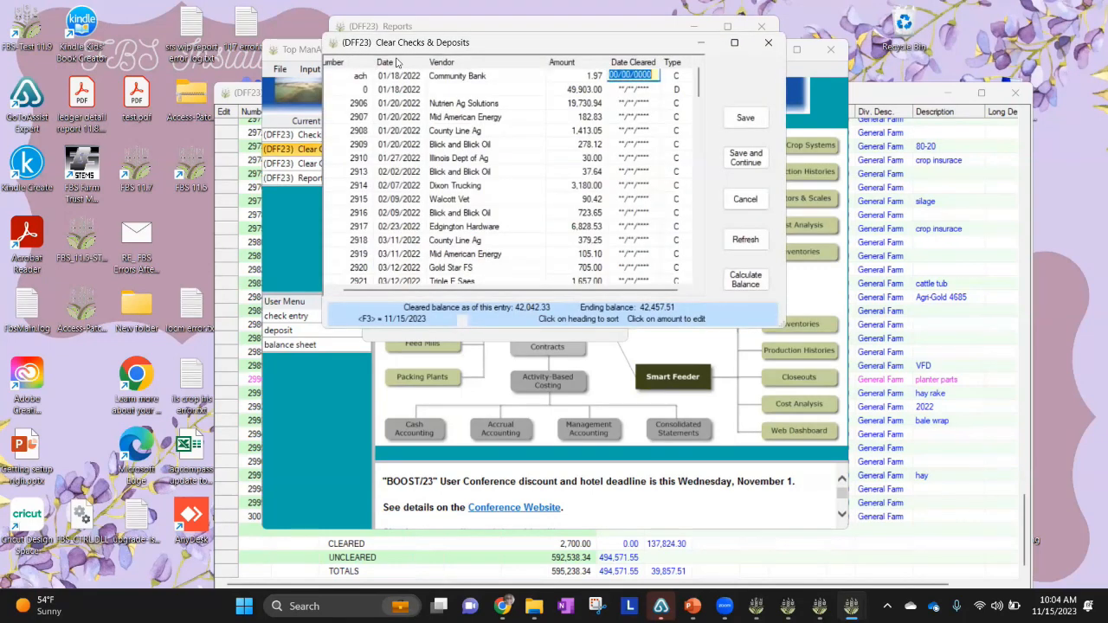
Set the date cleared of the 01/18/2022 Community Bank ach entry to 01/21/2022.
left_click_drag(770, 427, 892, 471)
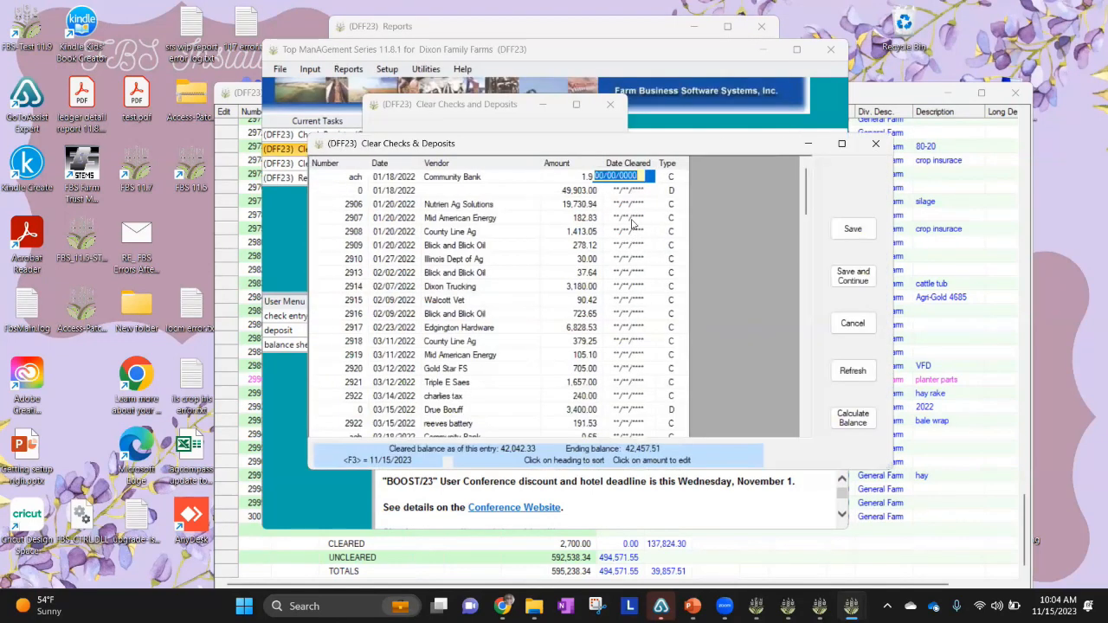
left_click(639, 176)
left_click_drag(644, 179, 568, 174)
type("01212022")
key("Return")
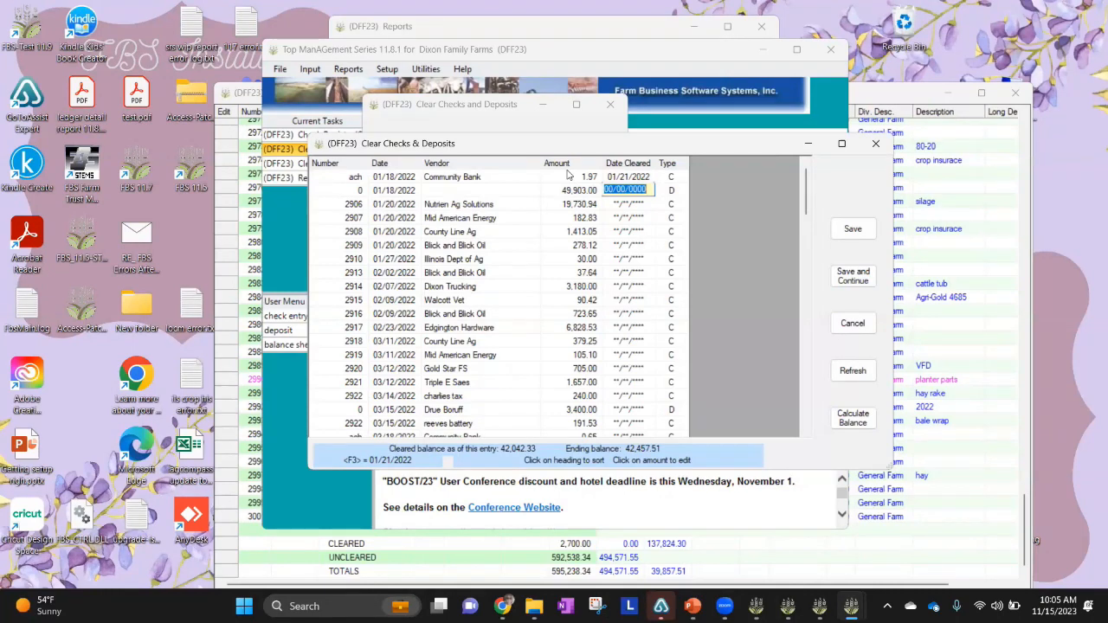
Repeat the 01/21/2022 date cleared for the next six entries, down through the Illinois Dept of Ag check.
key("F3")
key("F3")
key("F3")
key("F3")
key("F3")
key("F3")
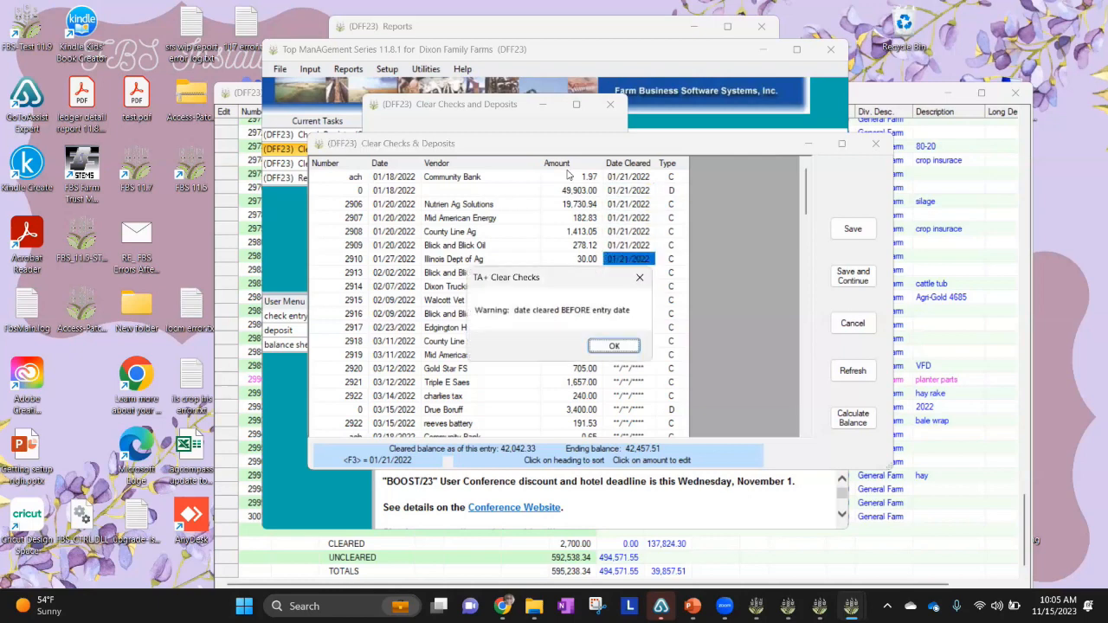
left_click(613, 347)
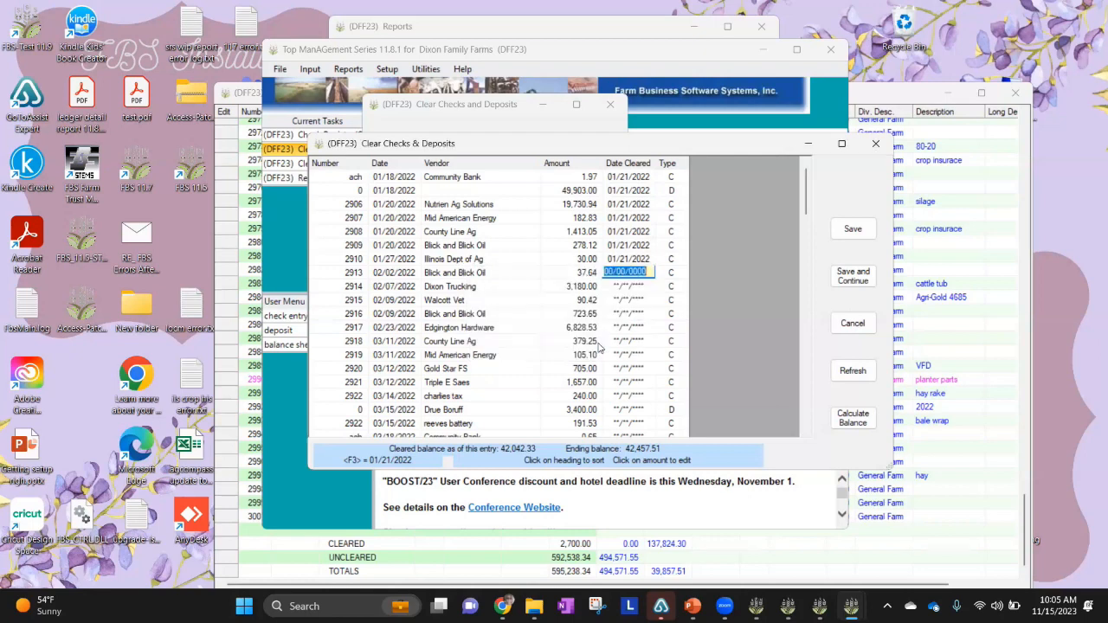
Change the Illinois Dept of Ag check's date cleared to 01/27/2022, and close the clearing list without saving any changes.
left_click(629, 259)
type("01272022")
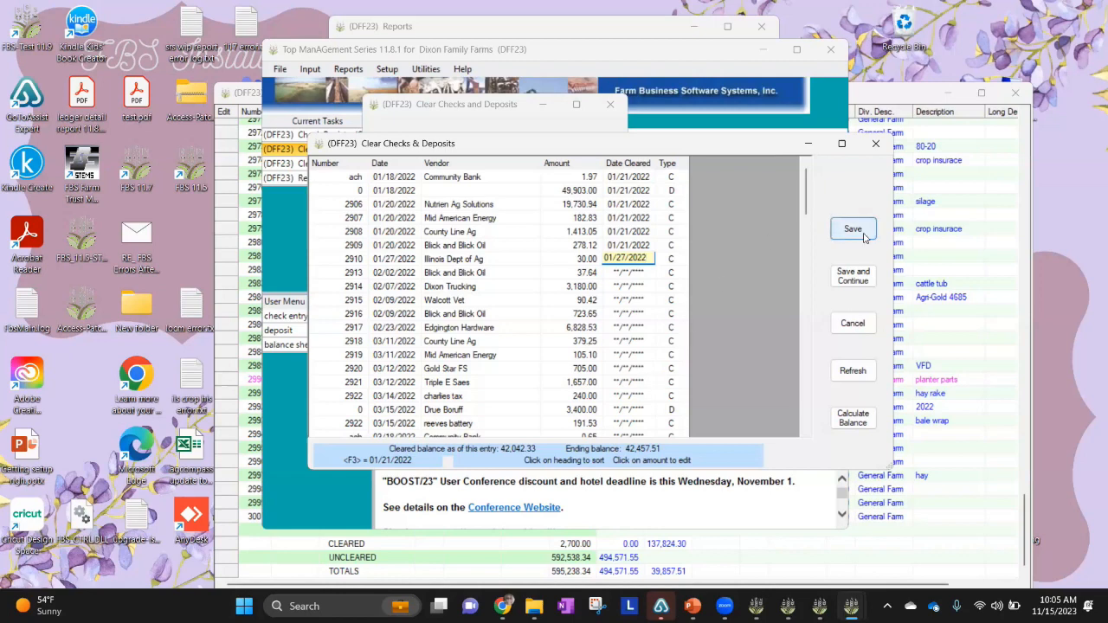
left_click(850, 325)
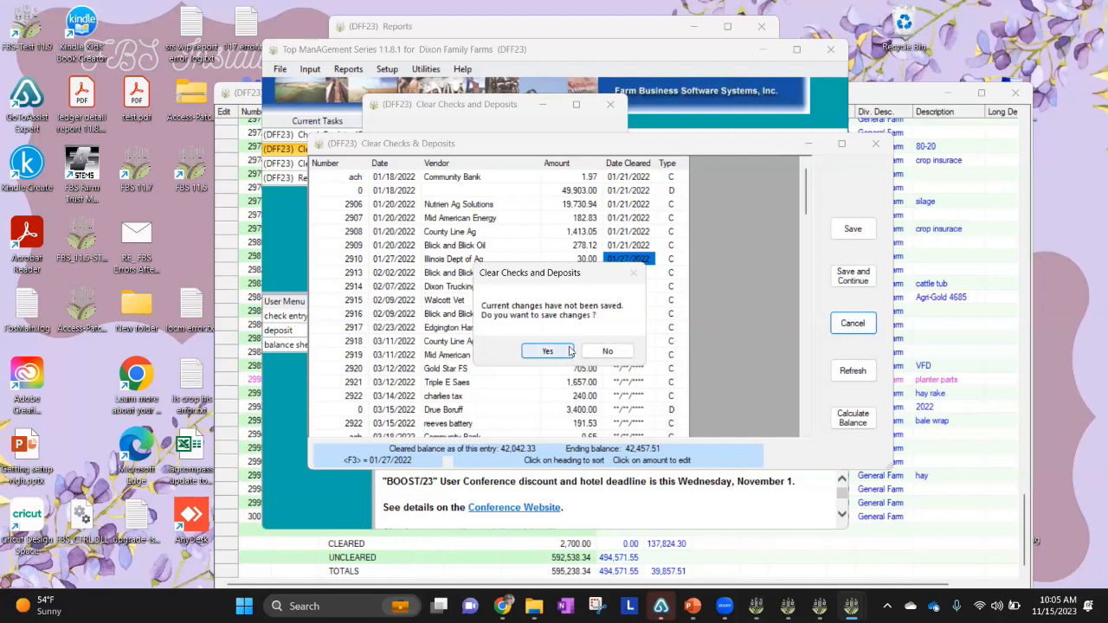
left_click(608, 352)
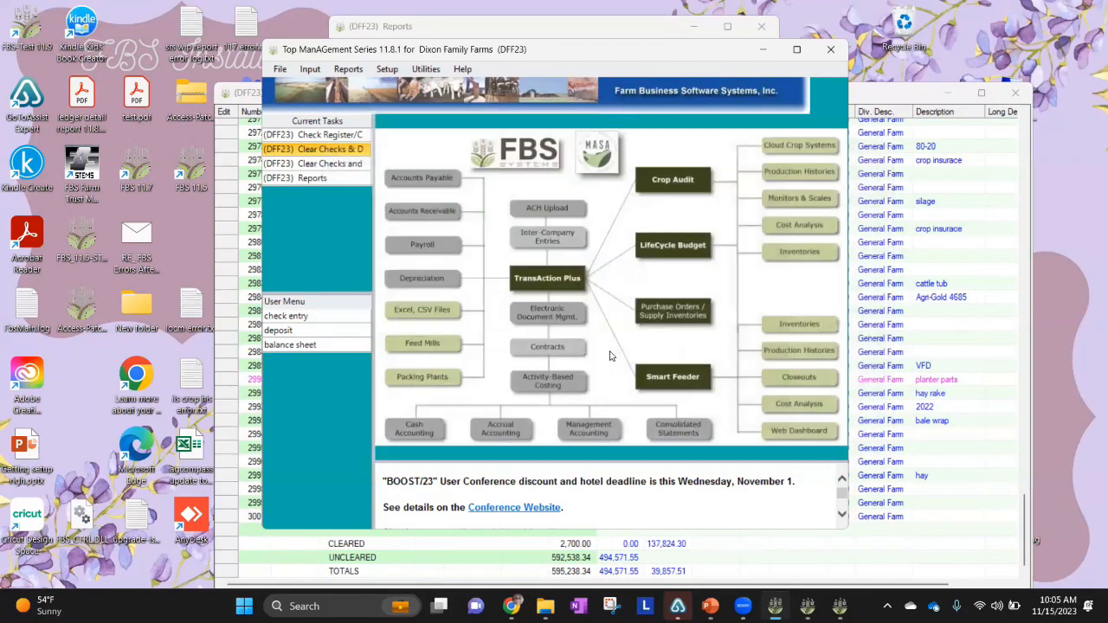
View the Community Checking clearing list with cleared entries included and an ending bank balance of 20000, and close it without editing.
left_click(314, 72)
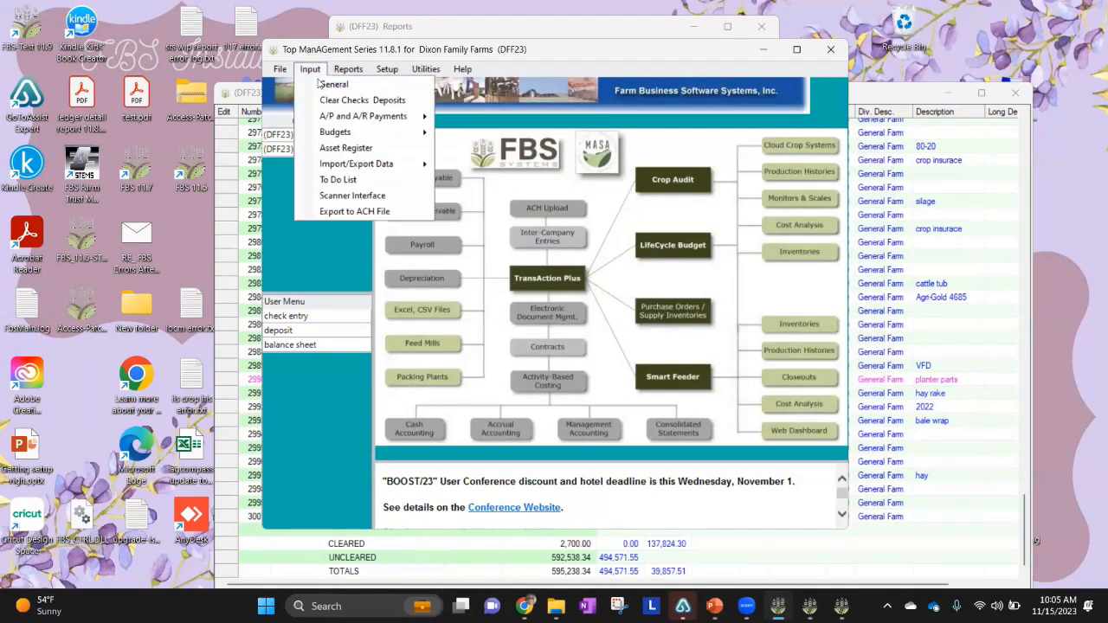
left_click(335, 101)
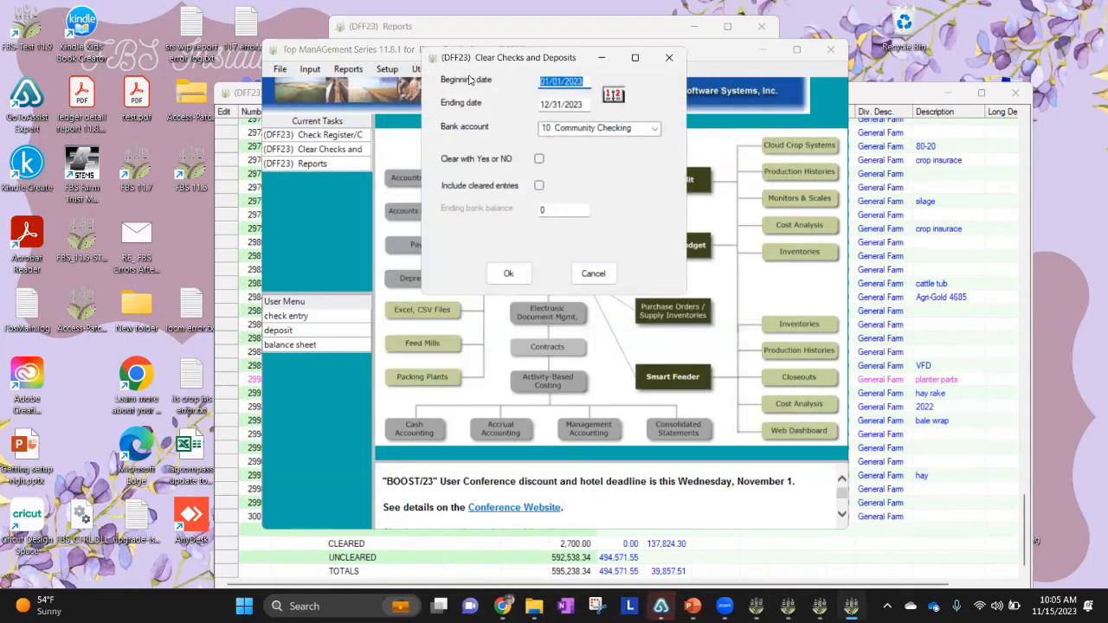
left_click_drag(465, 65, 451, 153)
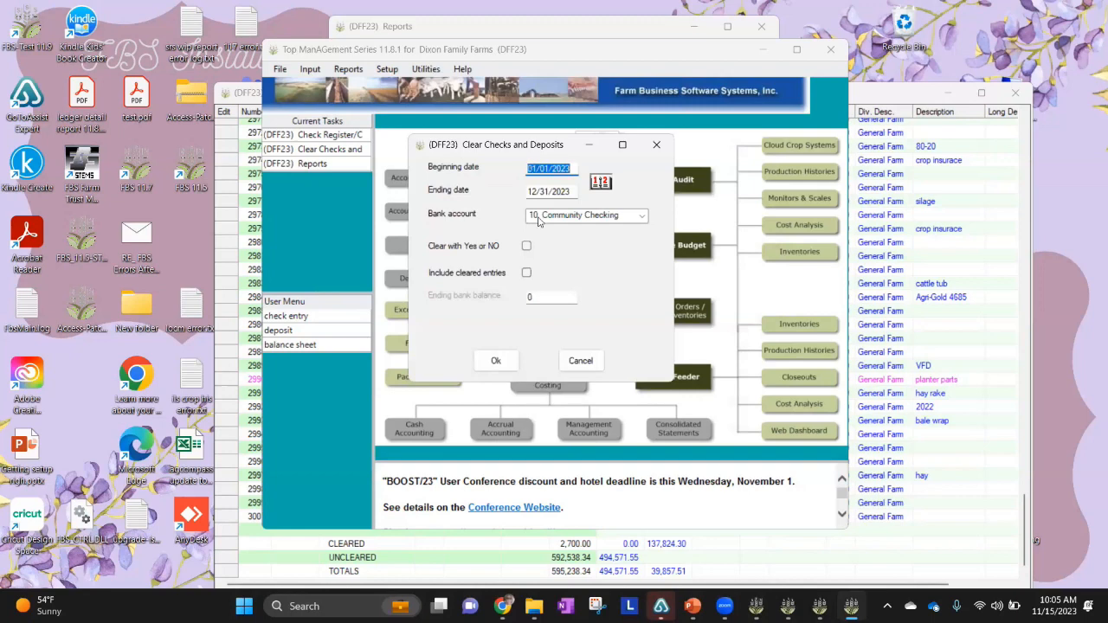
left_click(526, 273)
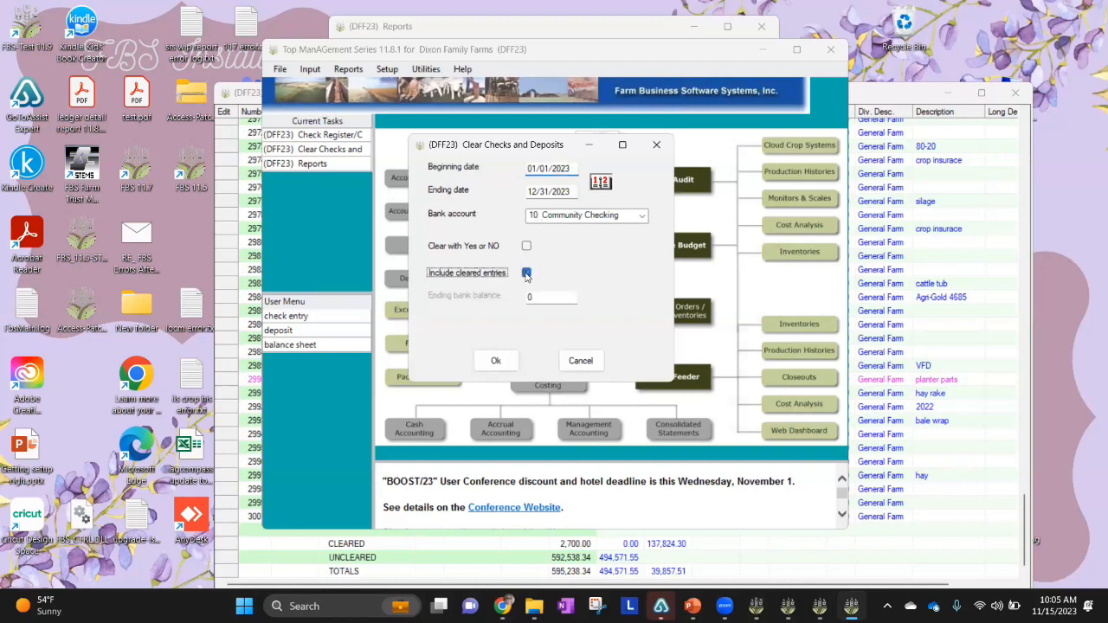
left_click(541, 297)
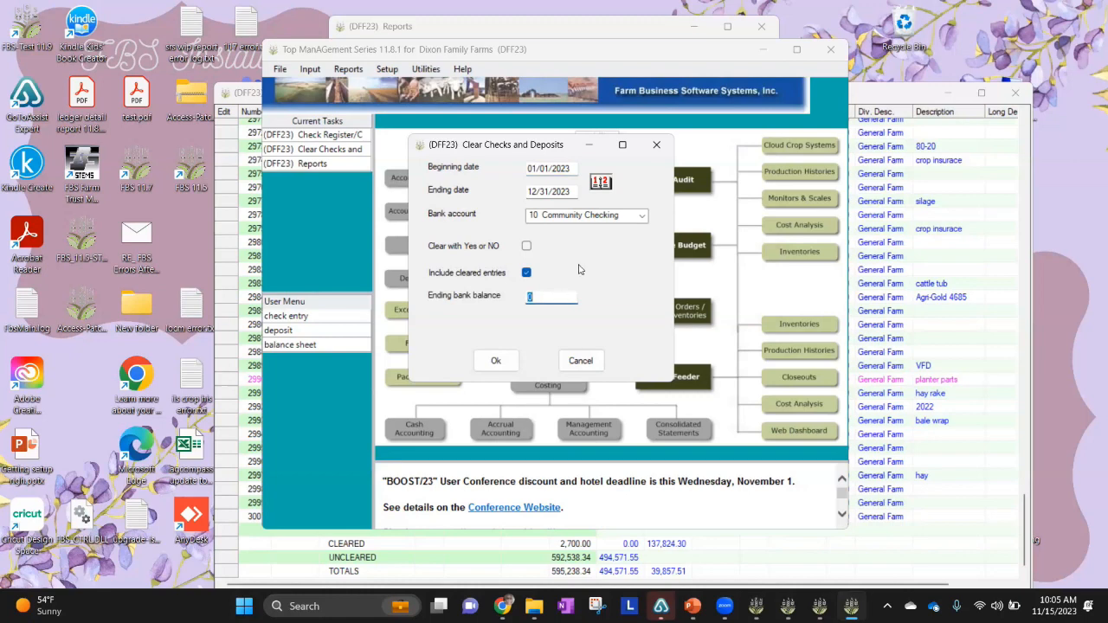
type("20000")
left_click(496, 361)
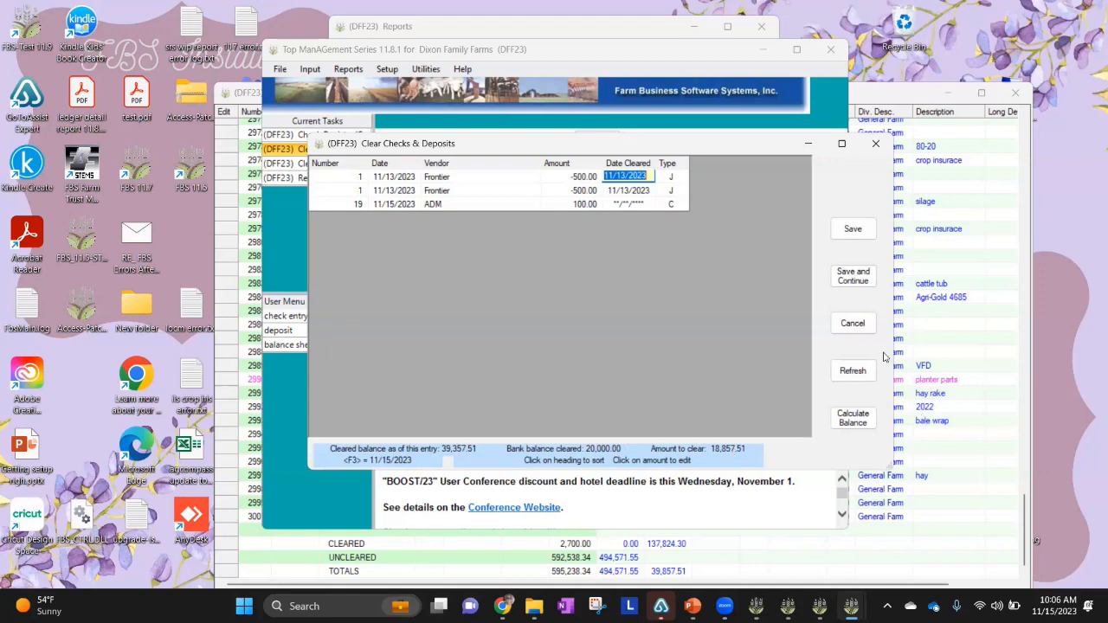
left_click(866, 324)
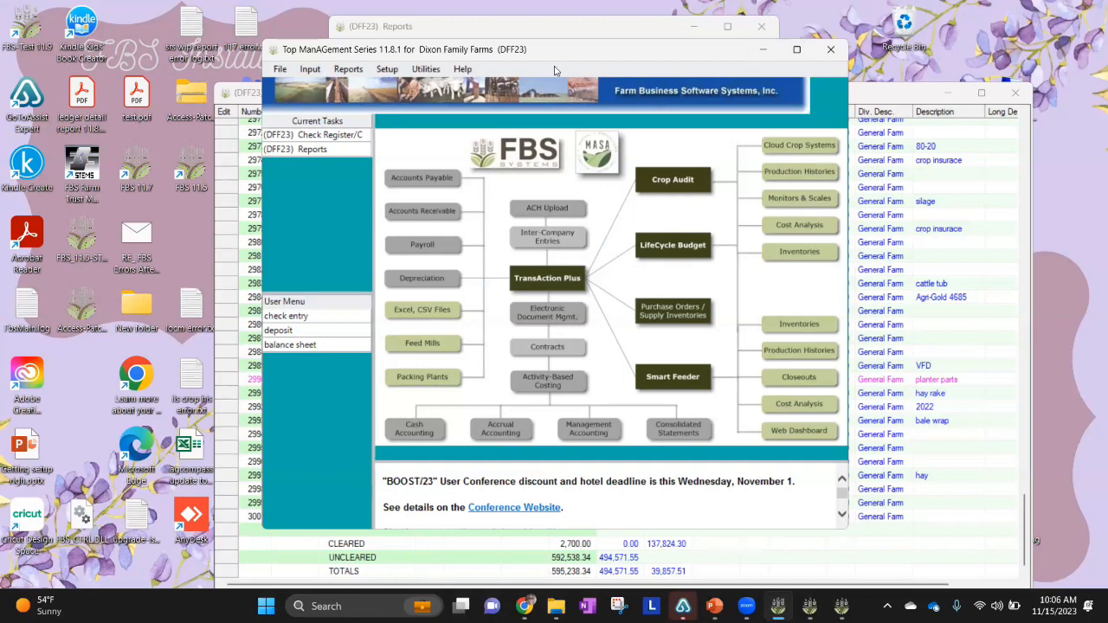
Reset the date cleared of the marston ag planter parts check to 00/00/0000 in the check register, save it, and refresh the register.
left_click_drag(503, 59, 497, 58)
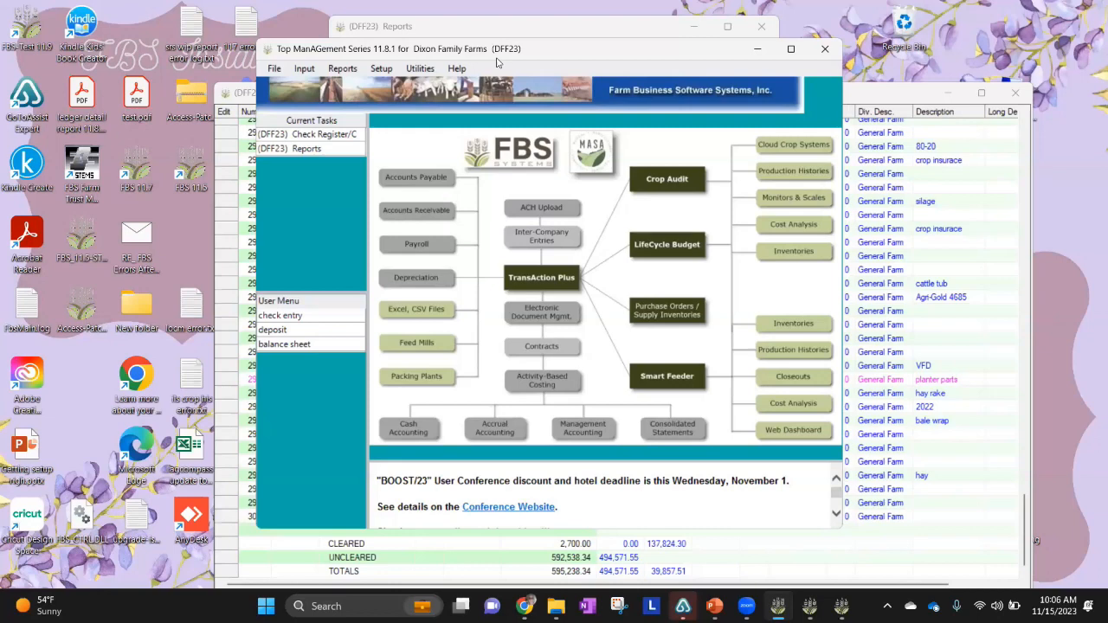
left_click(874, 92)
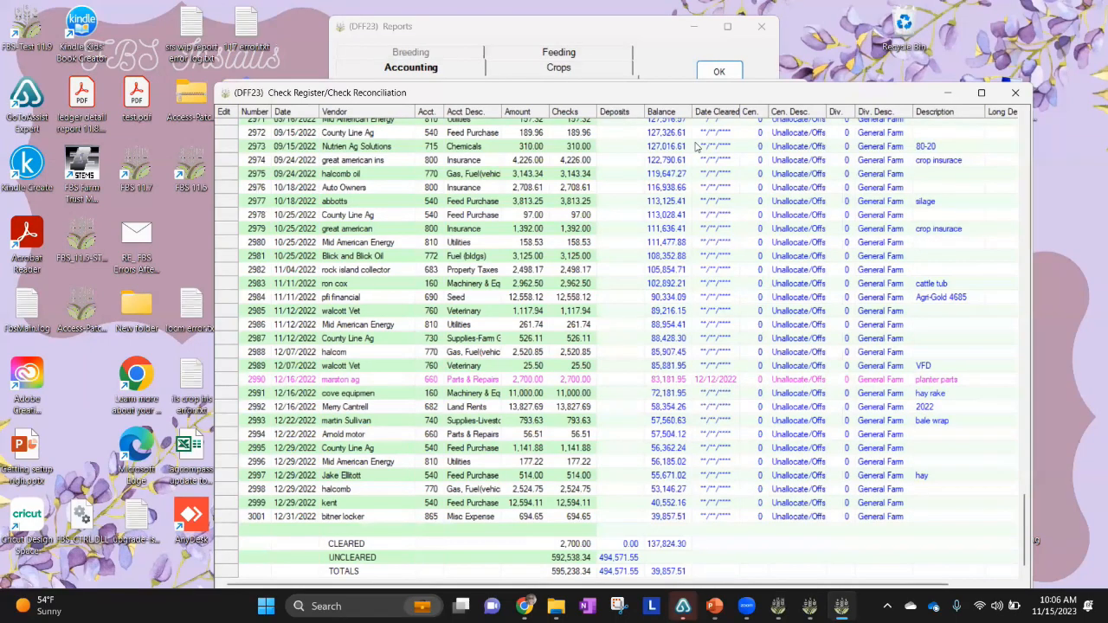
left_click_drag(303, 89, 301, 141)
left_click(303, 89)
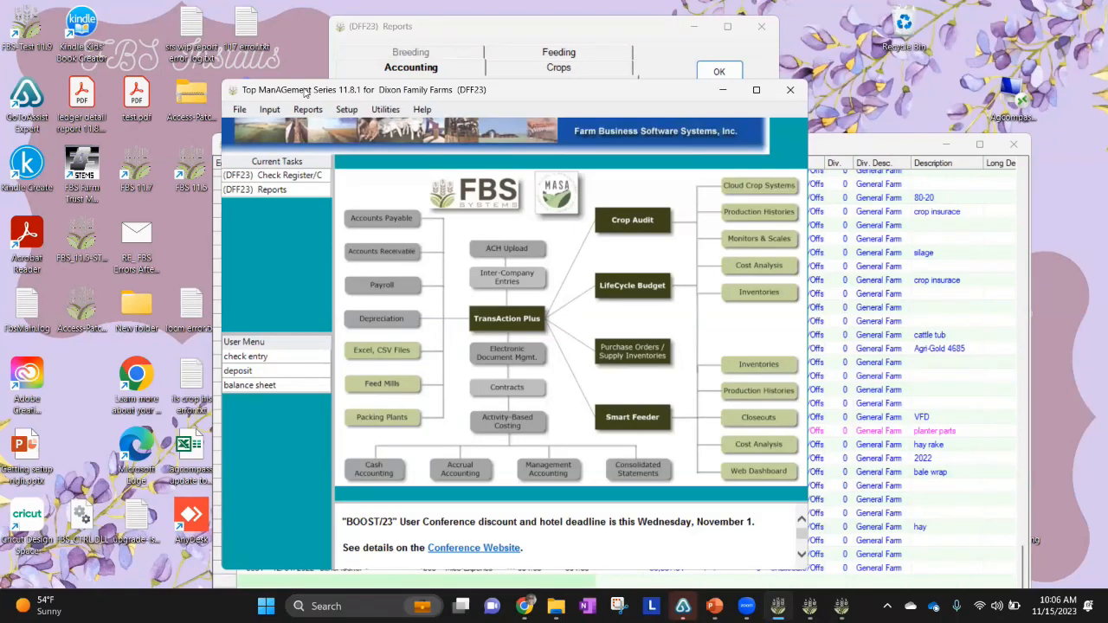
left_click(838, 155)
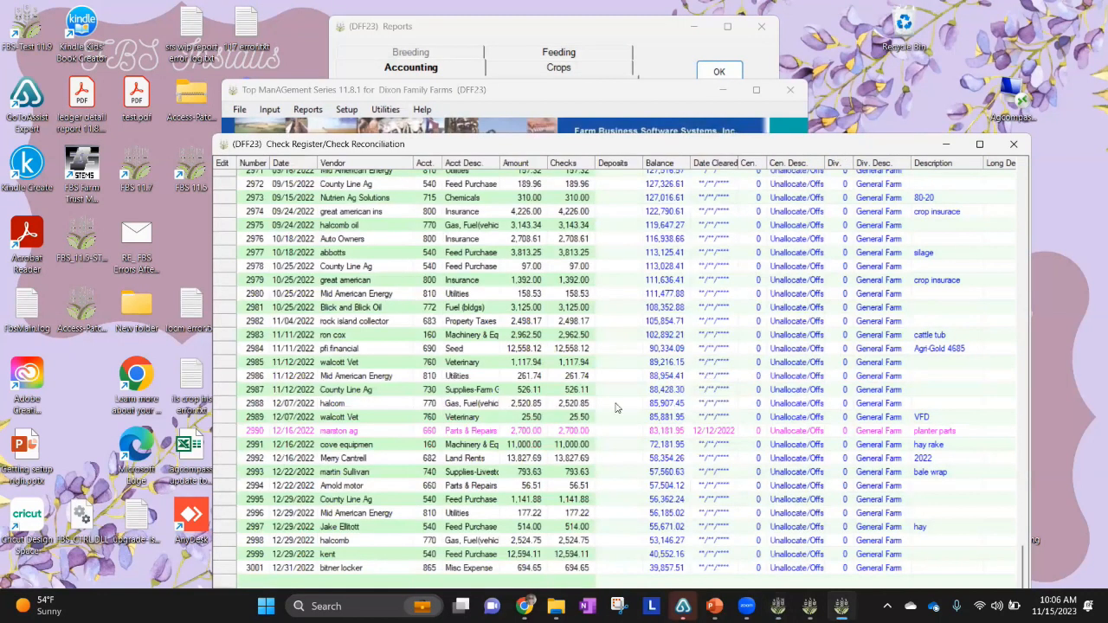
right_click(577, 428)
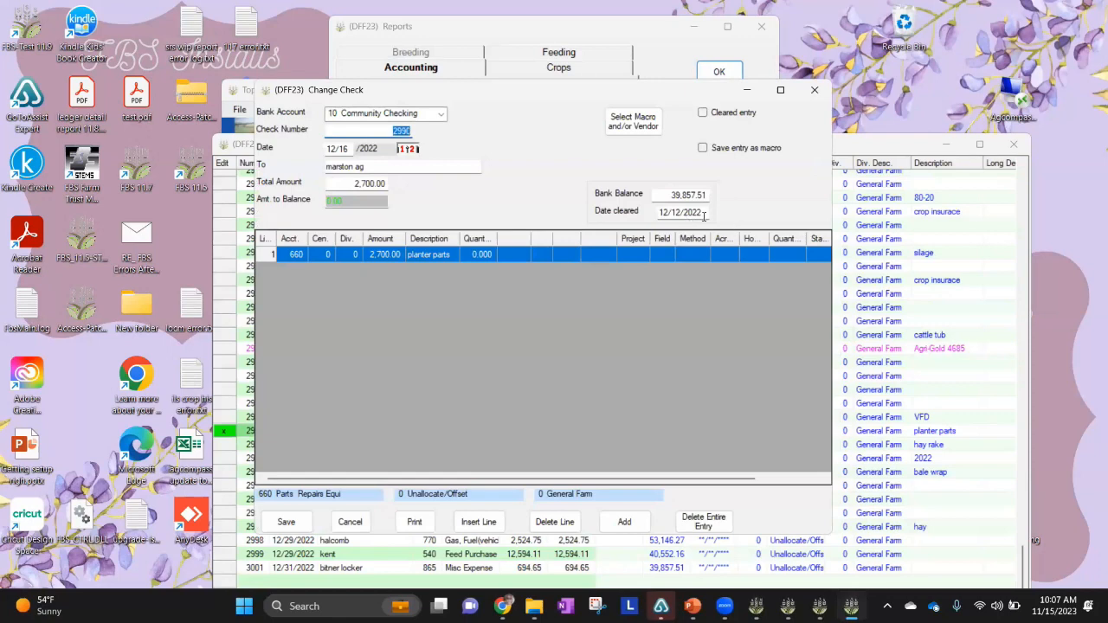
left_click(704, 212)
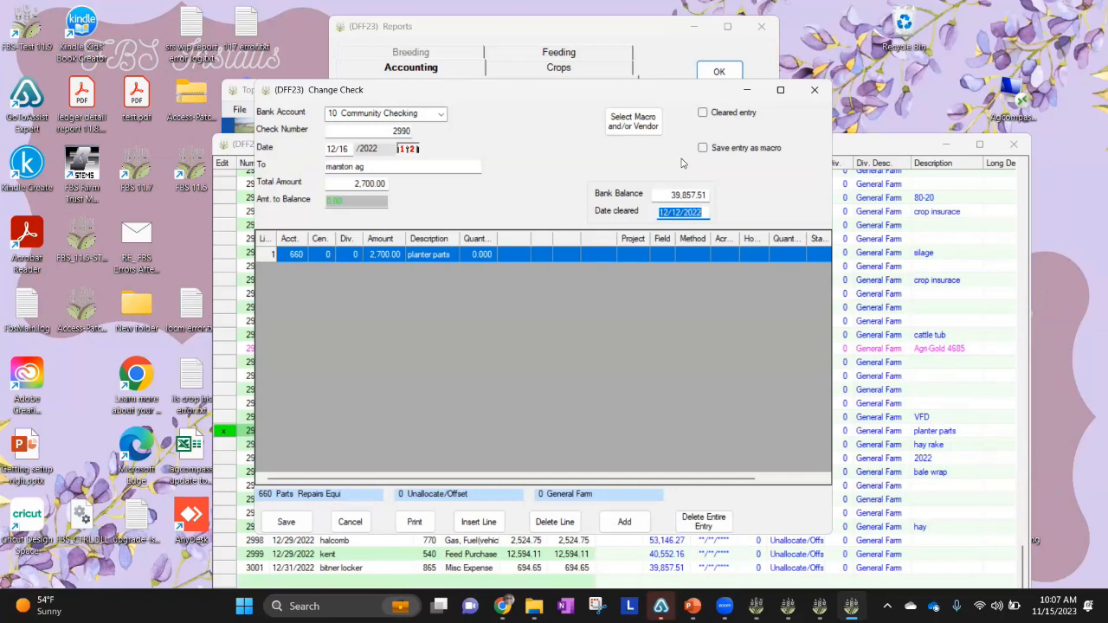
type("00000000")
left_click(285, 523)
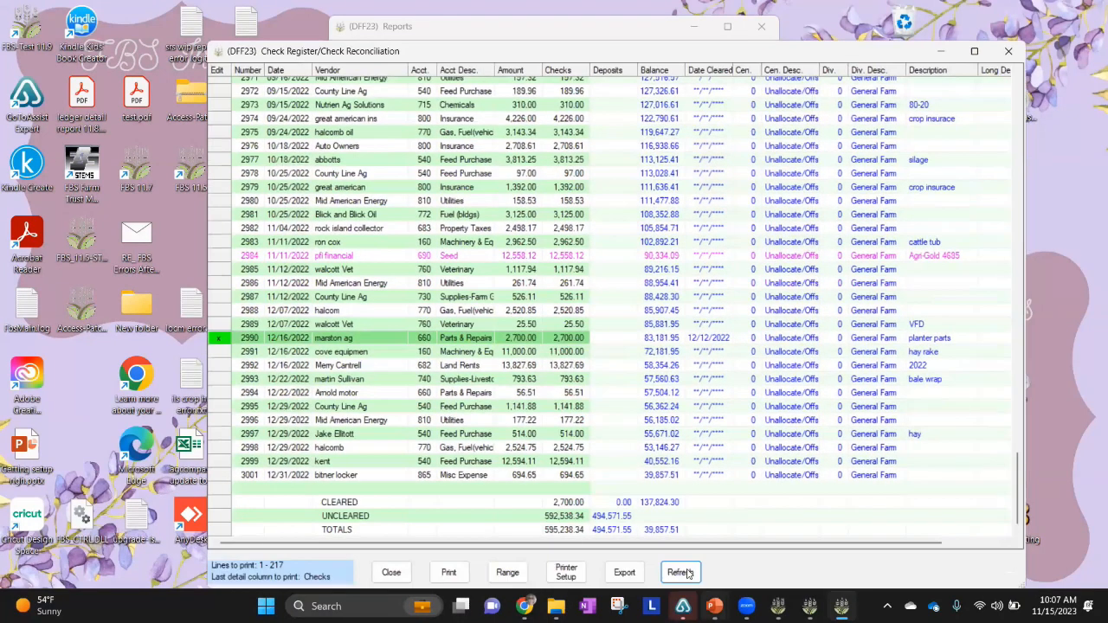
left_click(681, 573)
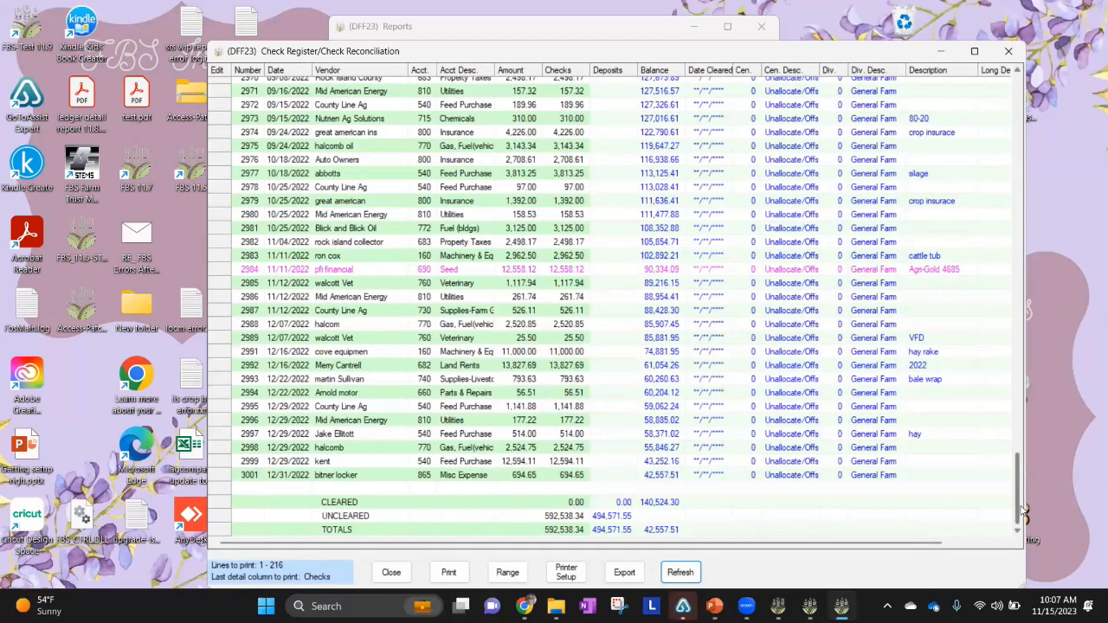
Open the 12/29/2022 Mid American Energy check from the register, close it without editing, and close the check register.
left_click_drag(1023, 512, 1033, 538)
right_click(651, 420)
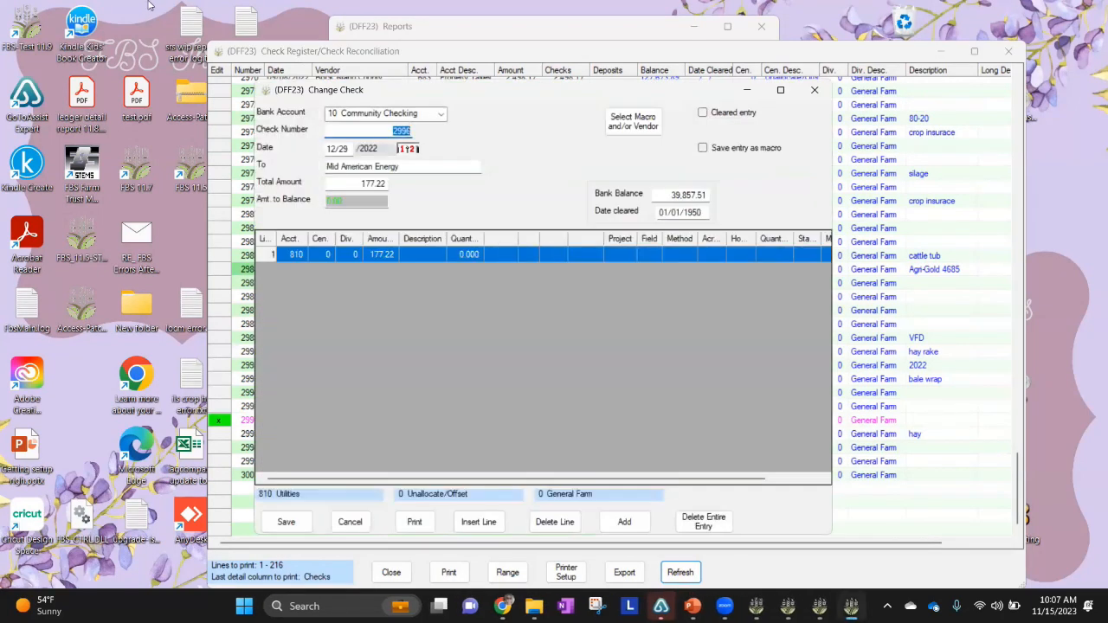
left_click(814, 89)
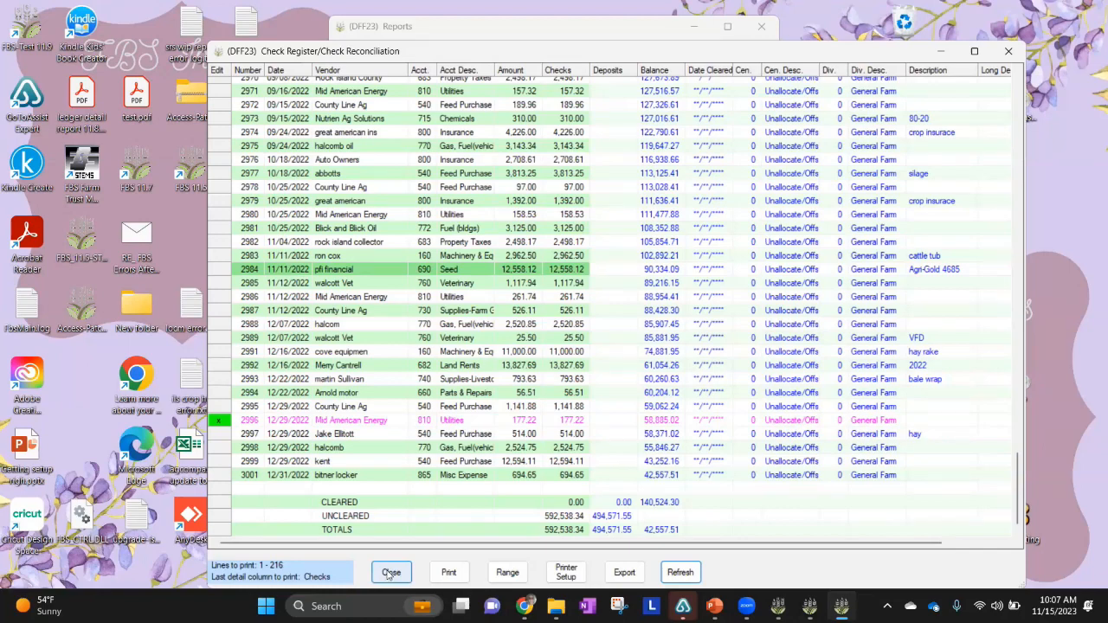
left_click(390, 573)
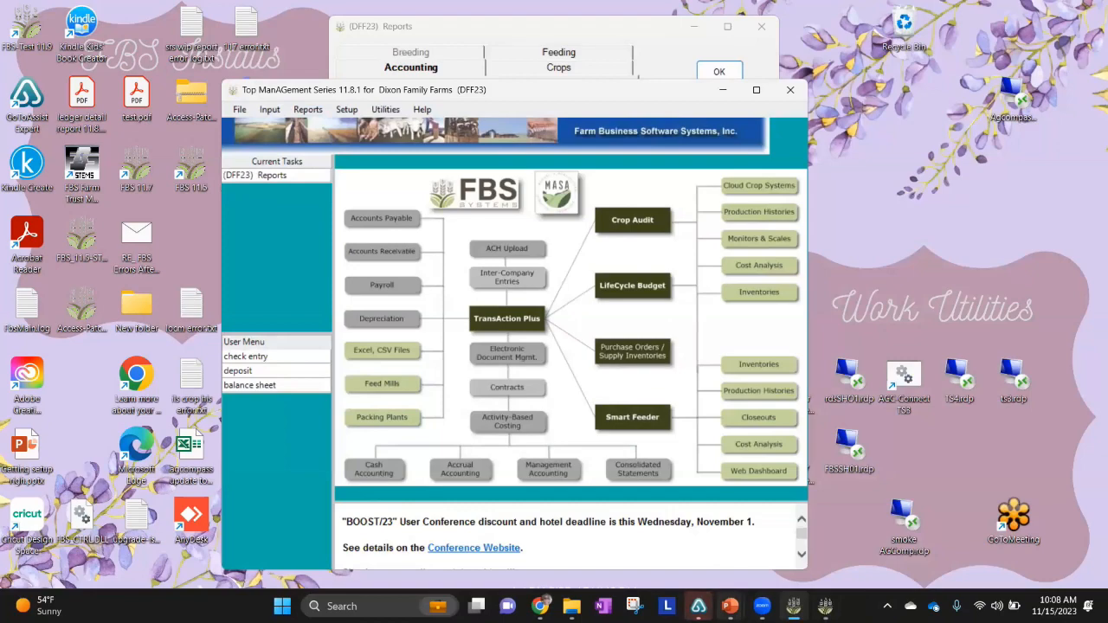
Switch to the PowerPoint presentation and display the Ledger account detail slide.
left_click(730, 606)
left_click(964, 528)
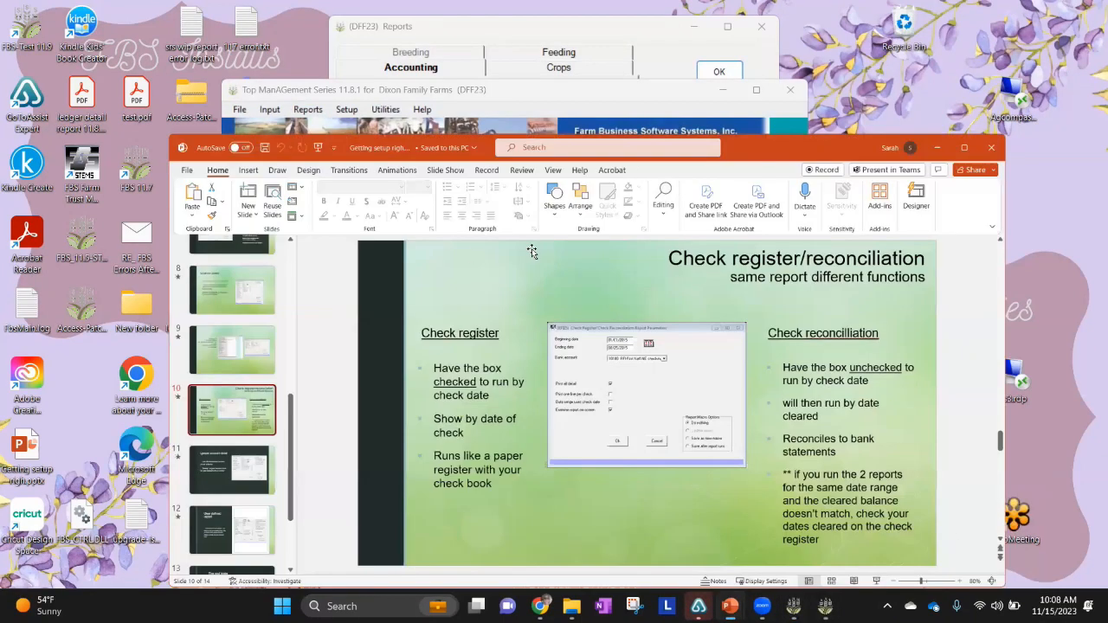
left_click(109, 441)
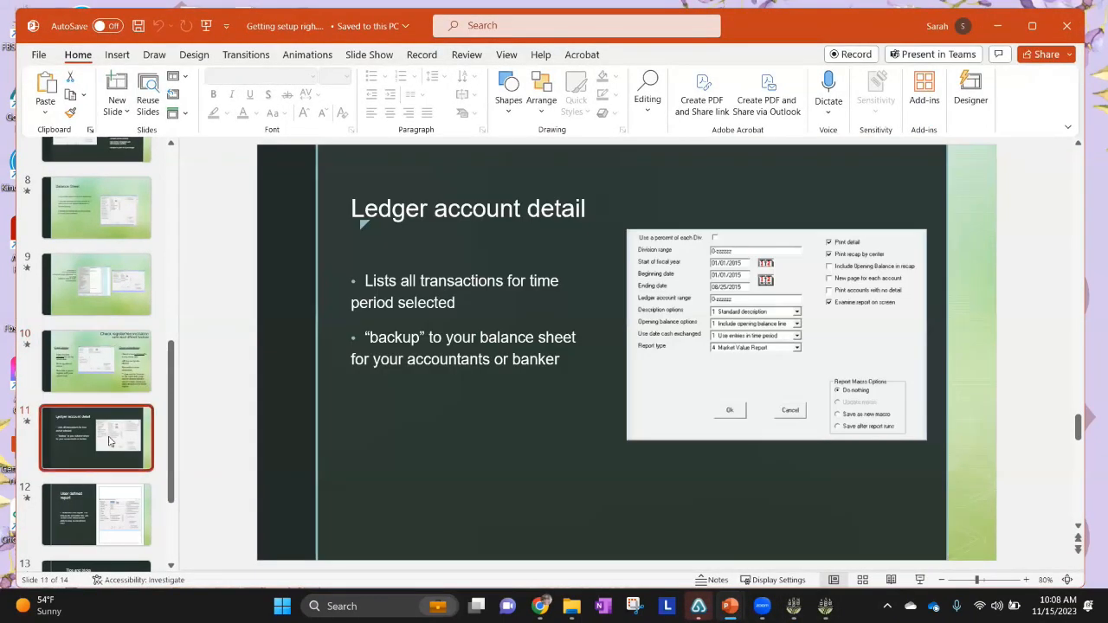
left_click(93, 517)
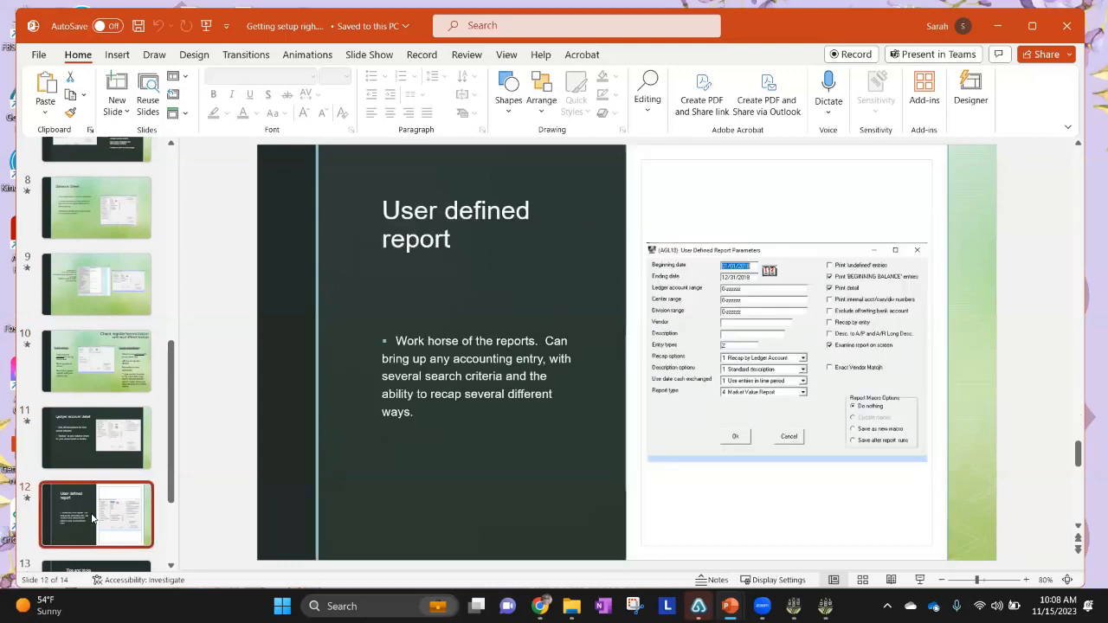
left_click(106, 445)
mouse_move(825, 606)
left_click(825, 532)
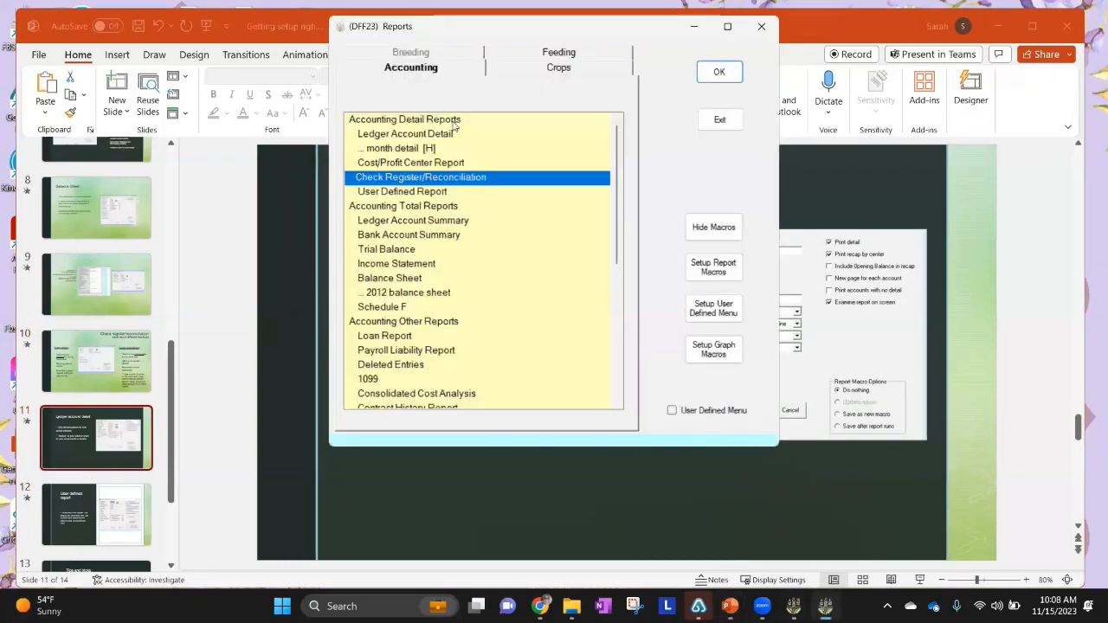
left_click(1048, 21)
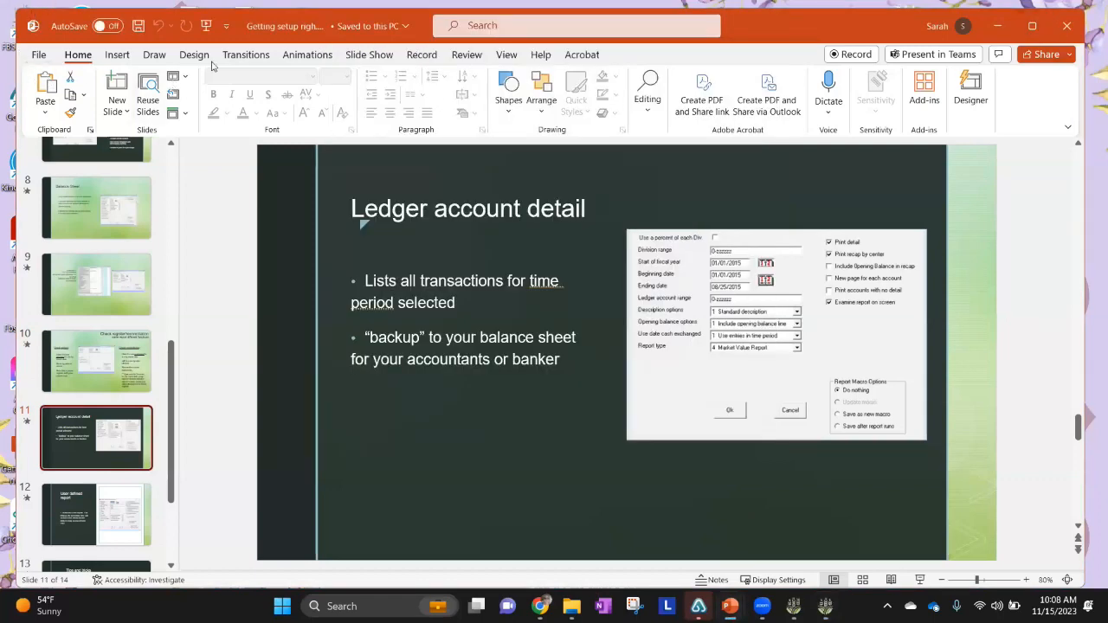
left_click(225, 26)
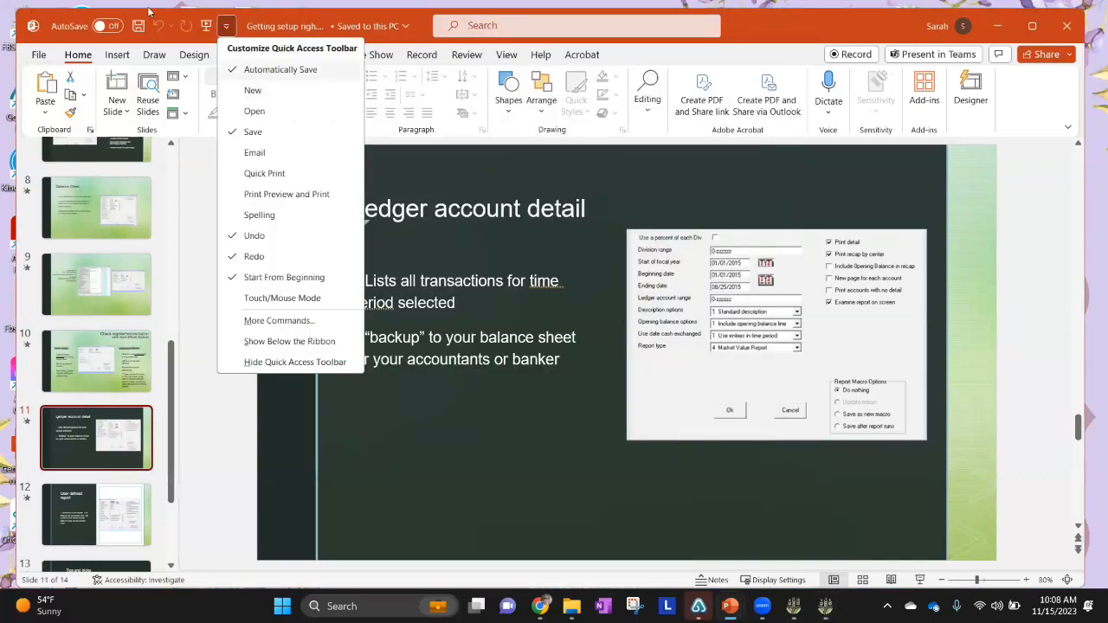
left_click(24, 16)
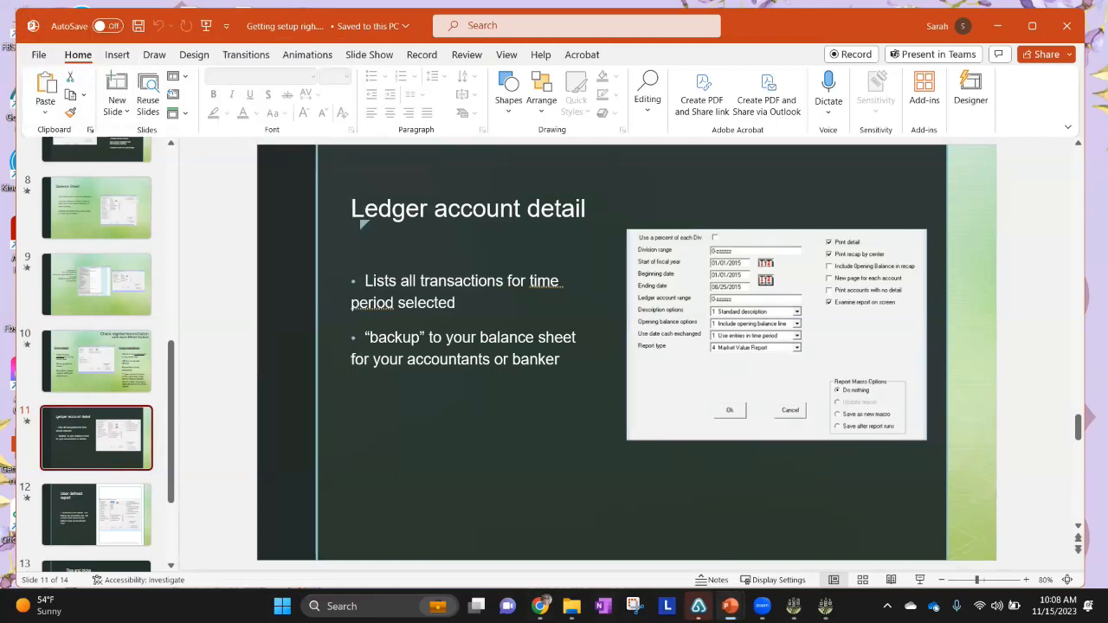
left_click(732, 603)
right_click(732, 603)
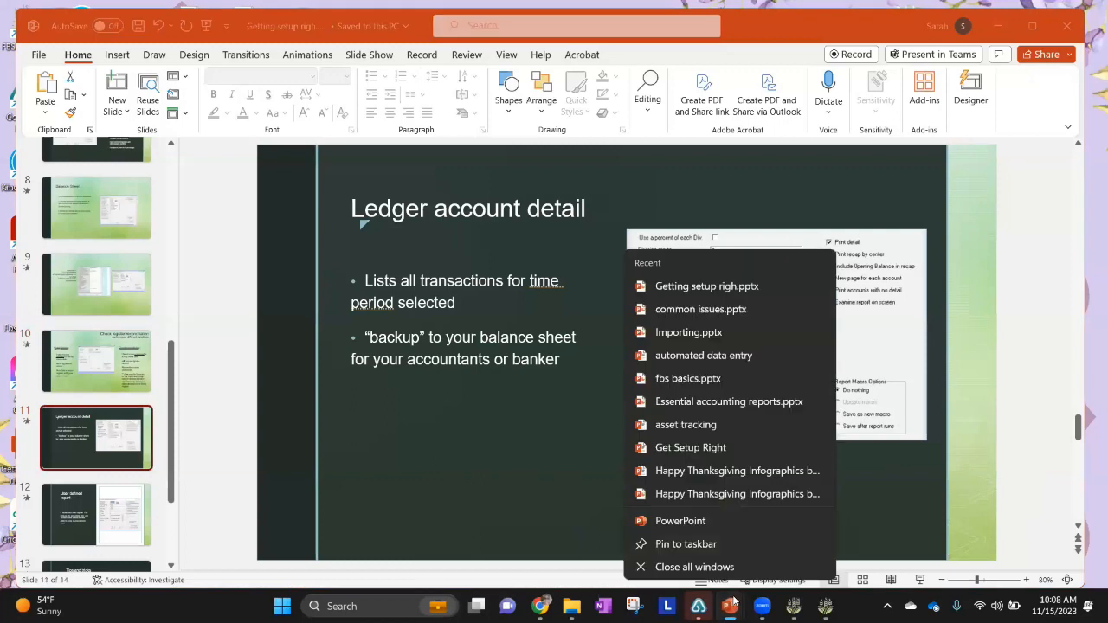
left_click(1092, 257)
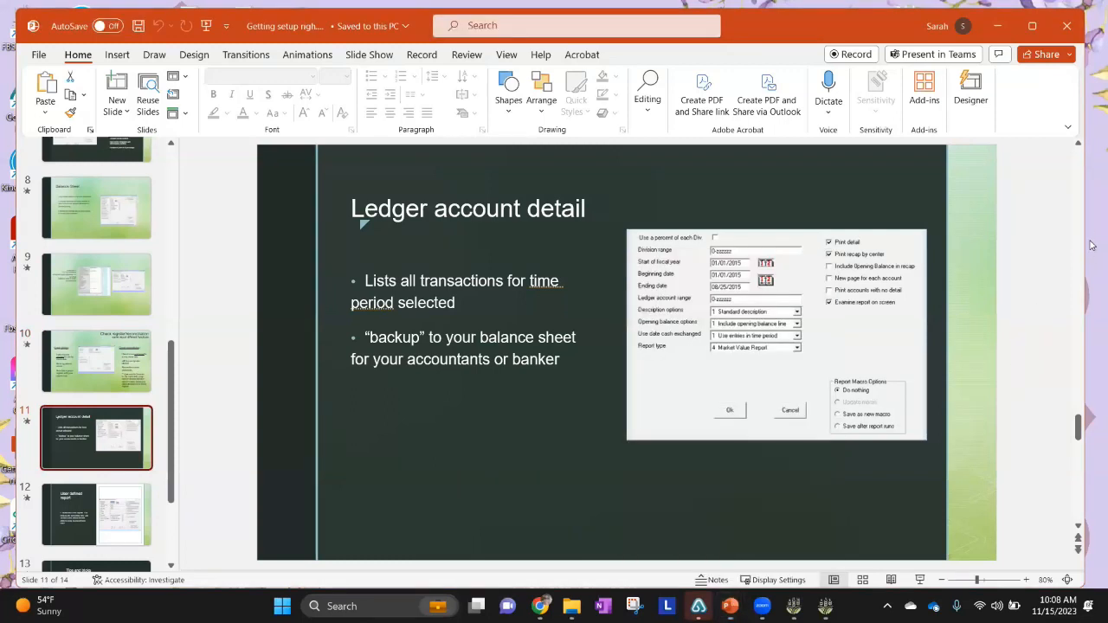
left_click(1092, 246)
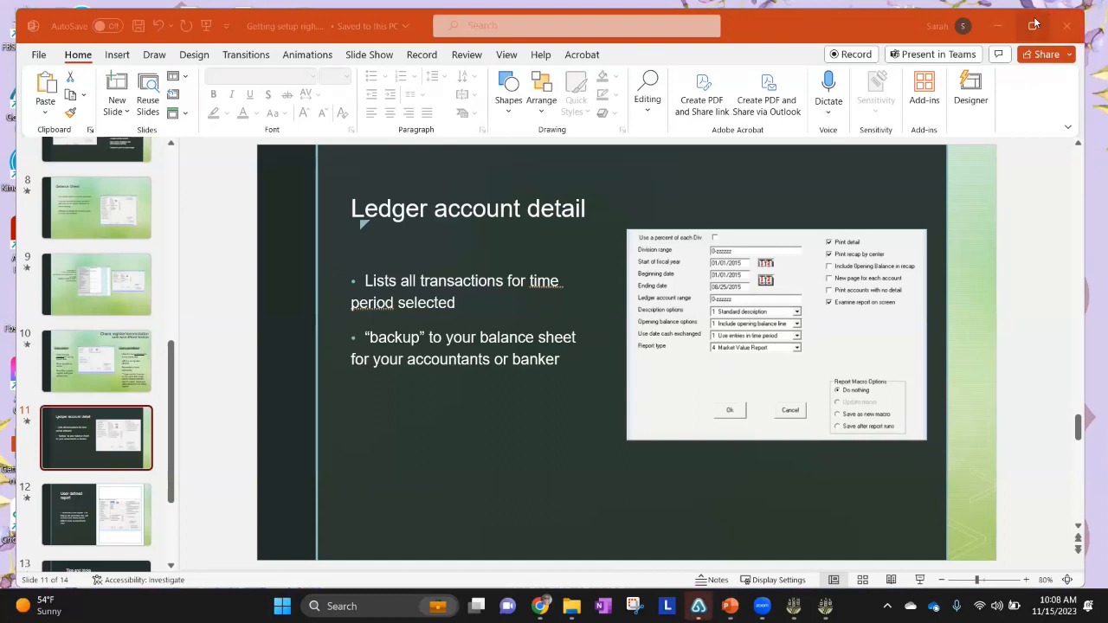
Minimize both open PowerPoint presentations and return to the accounting reports list in FBS.
left_click(26, 19)
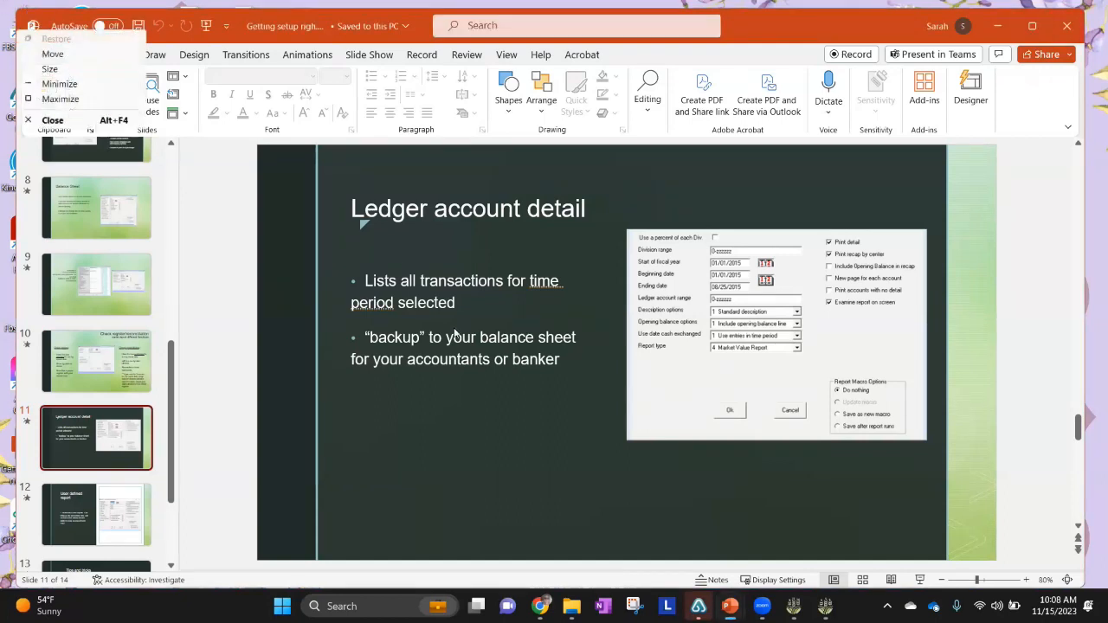
left_click(161, 140)
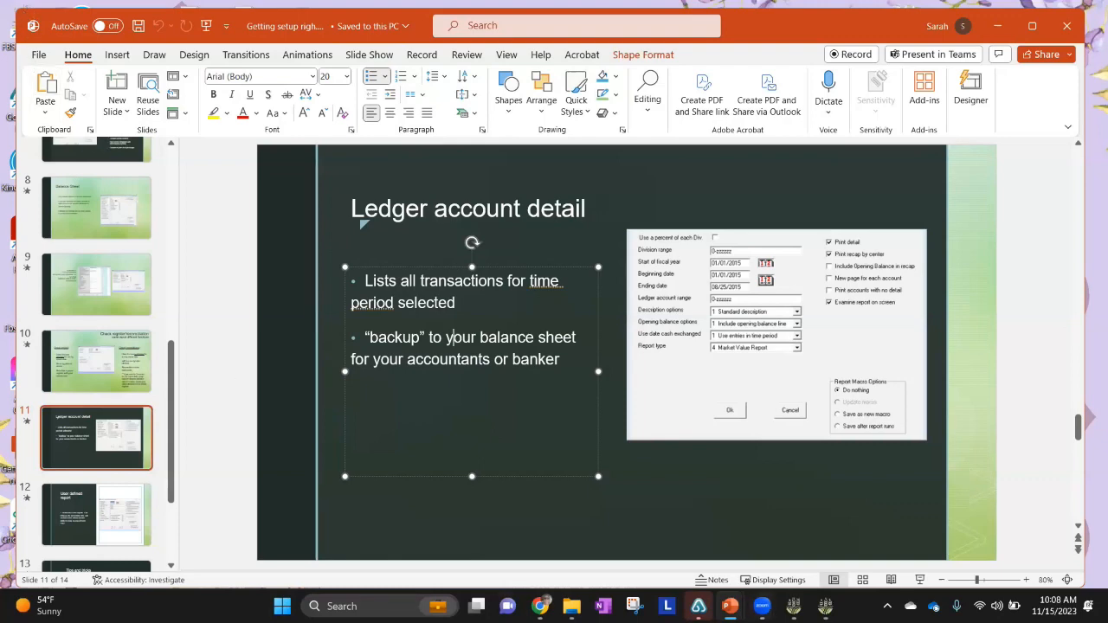
mouse_move(731, 606)
left_click(830, 538)
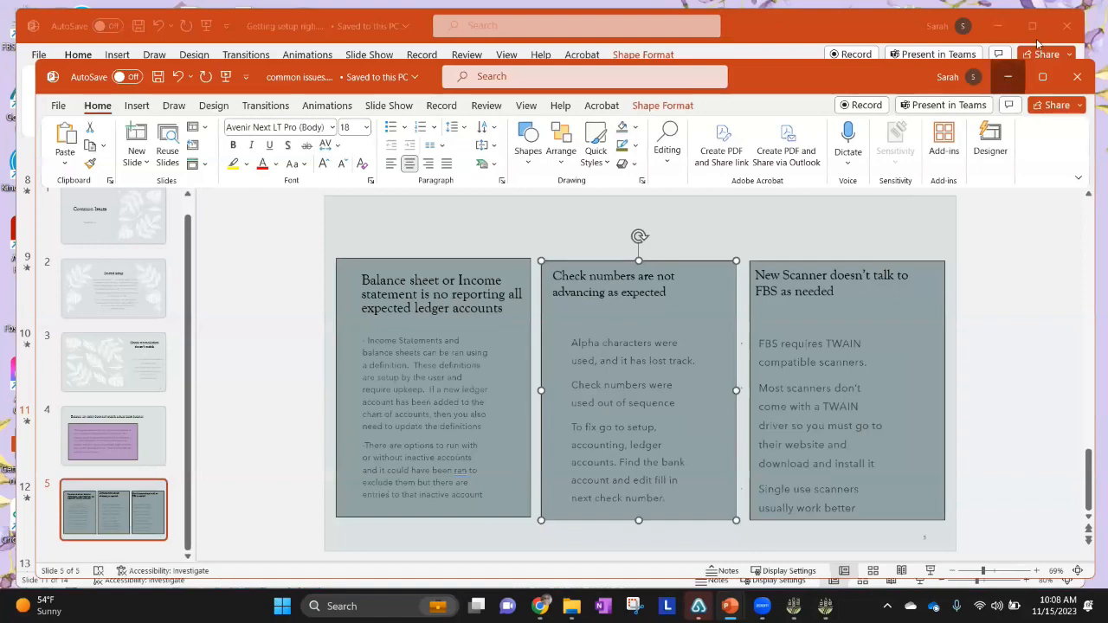
left_click(1008, 78)
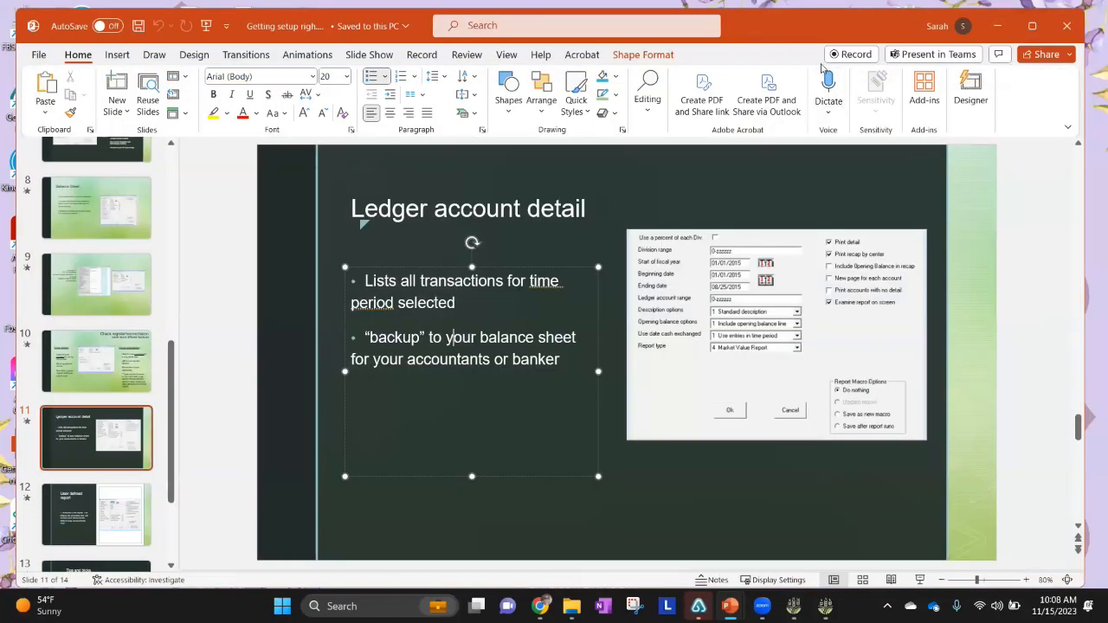
left_click(997, 26)
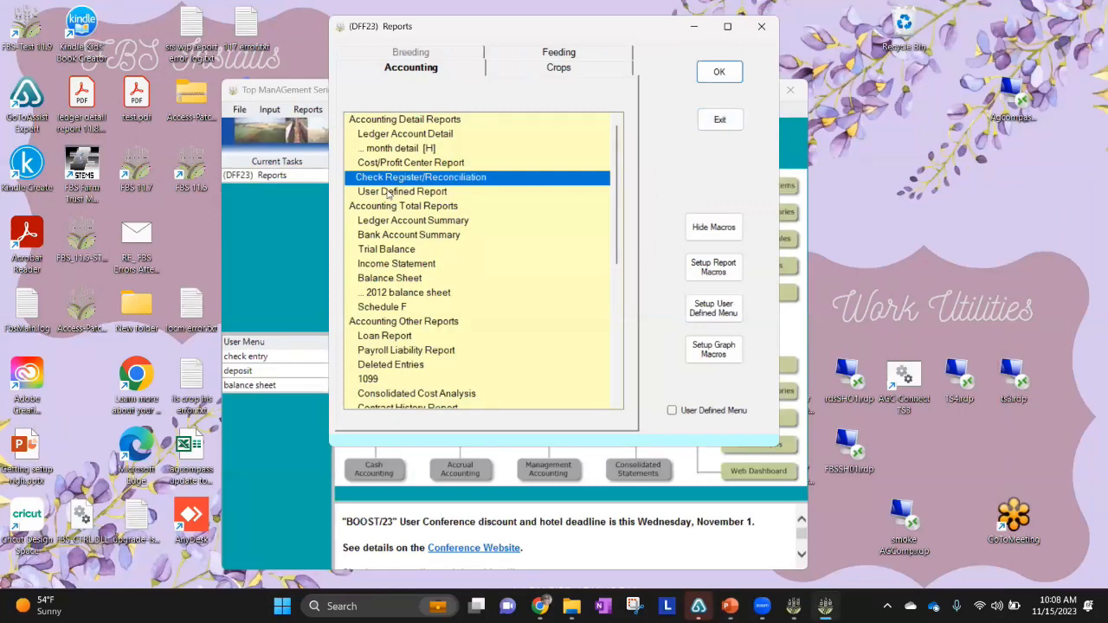
Open the Ledger Account Detail report parameters and move the report windows lower on the desktop.
left_click(378, 135)
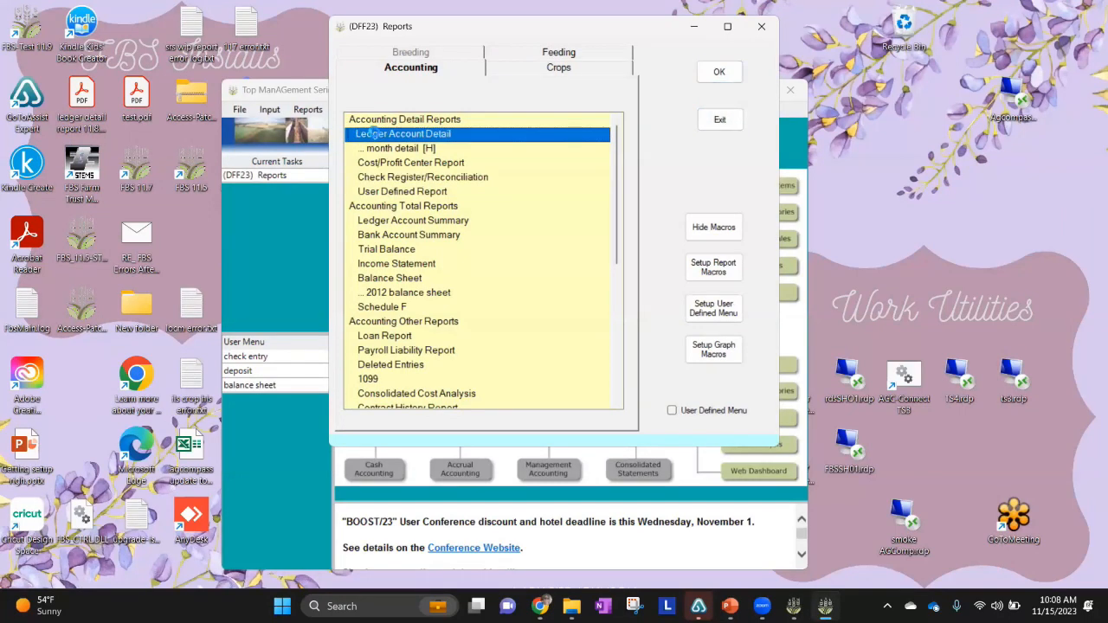
double_click(382, 139)
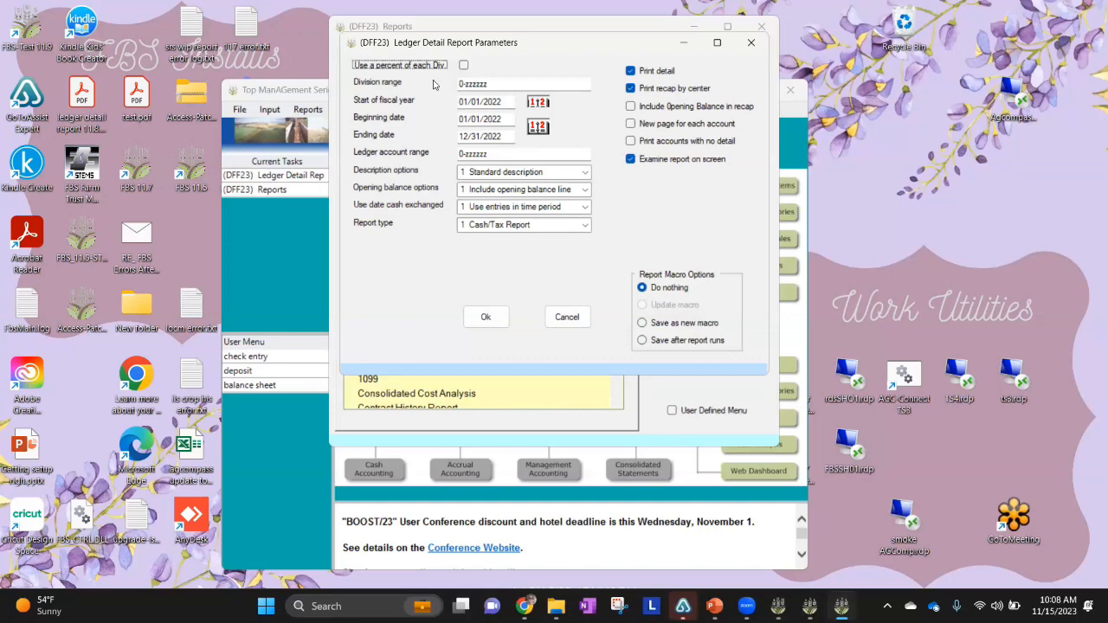
left_click_drag(450, 25, 446, 97)
left_click_drag(572, 42, 533, 168)
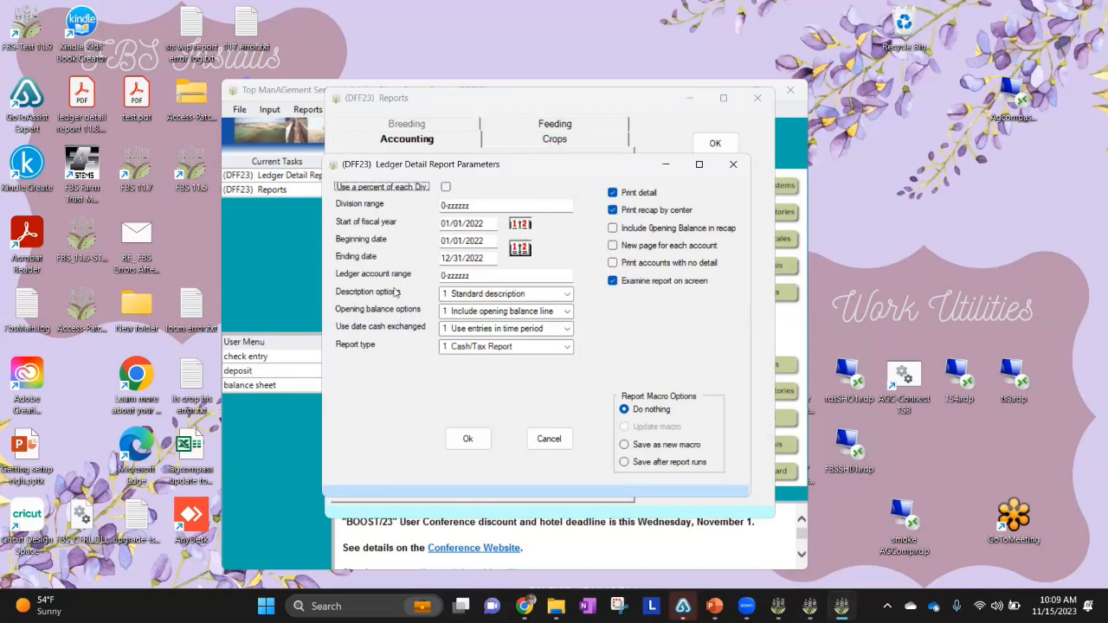
Pick Grain Sales, Wheat Sales and Timber Sales as individual ledger accounts, and clear the ledger account range.
left_click(477, 275)
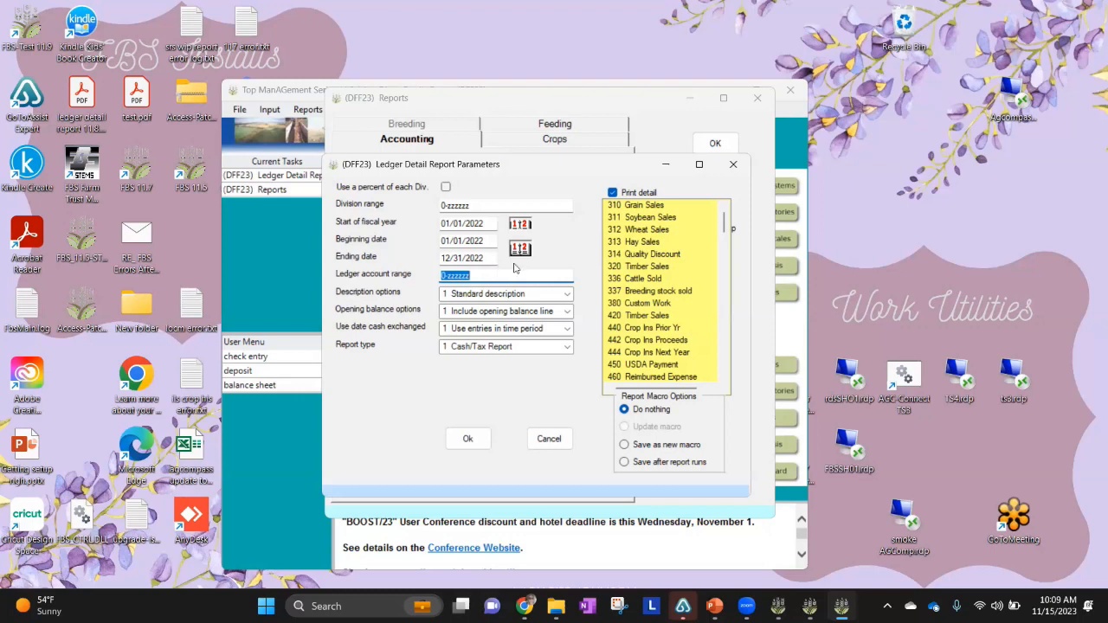
left_click(643, 207)
left_click(644, 229)
left_click(632, 267)
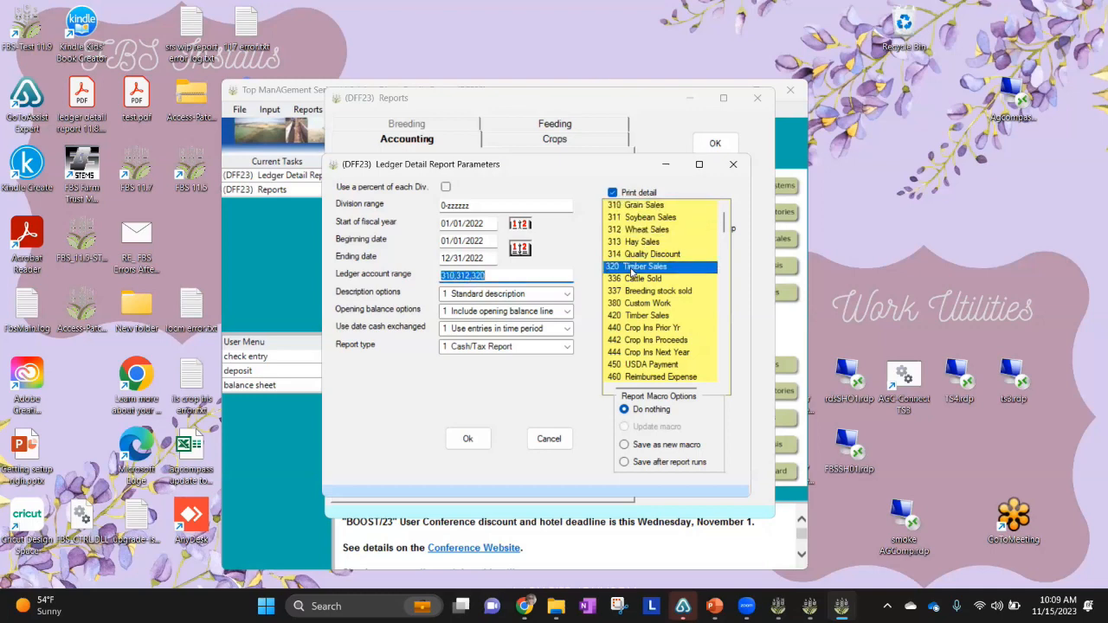
left_click(523, 278)
left_click_drag(506, 276, 434, 281)
key("BackSpace")
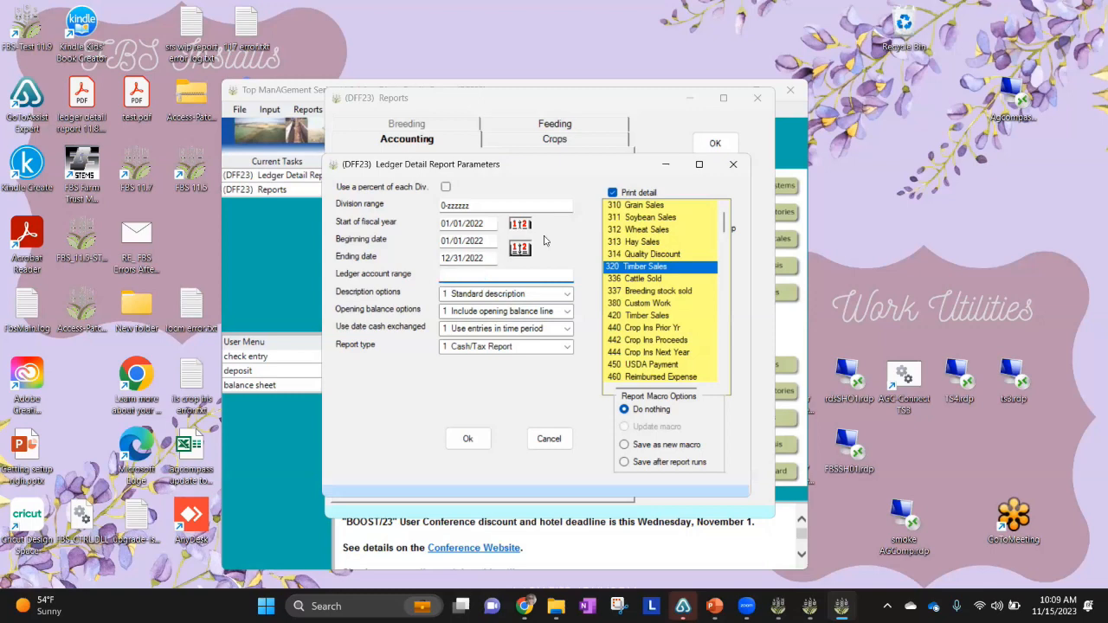
Set the ledger account range to 310-460, covering Grain Sales through Reimbursed Expense.
left_click(633, 210)
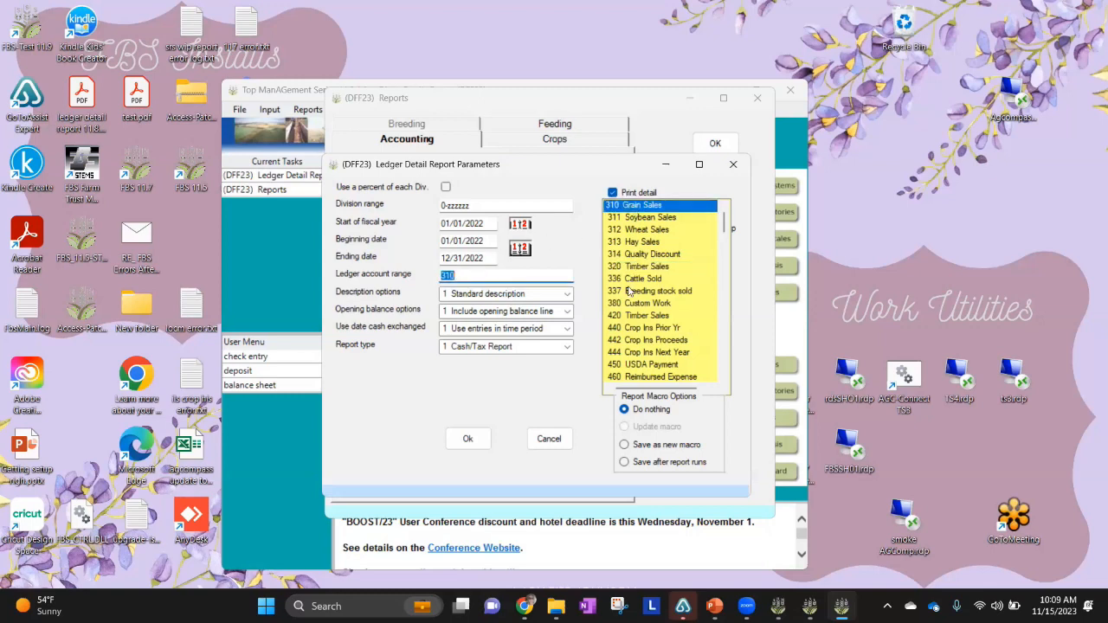
left_click(637, 376)
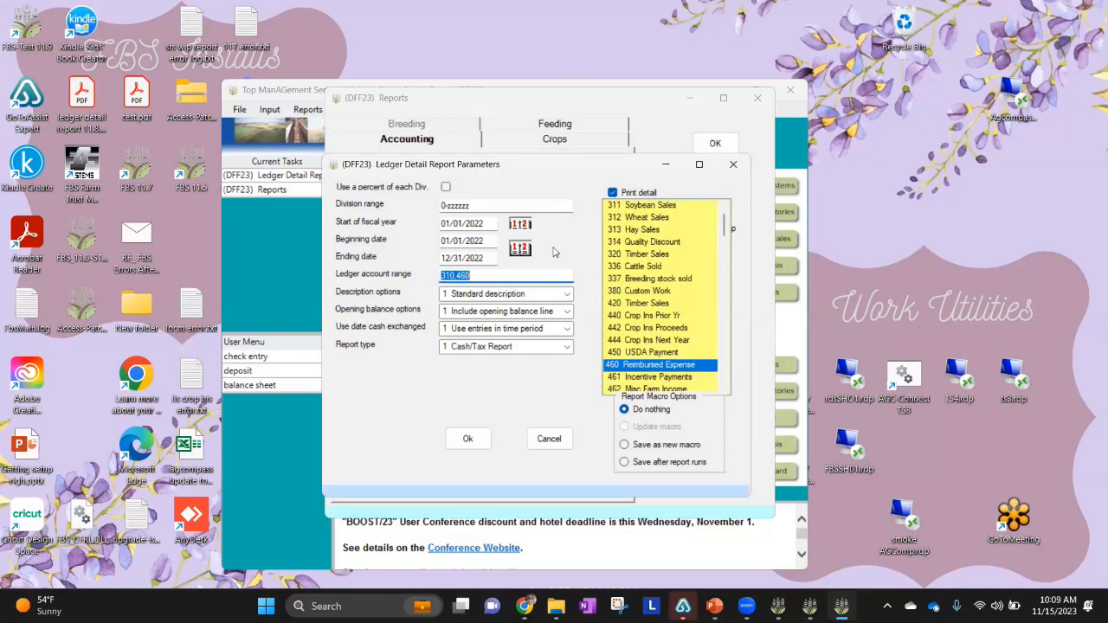
left_click(456, 276)
key("BackSpace")
type("-")
Keep the standard description, set the opening balance option to 3 NO opening line/BEGINNING, and run the ledger detail report.
left_click(567, 295)
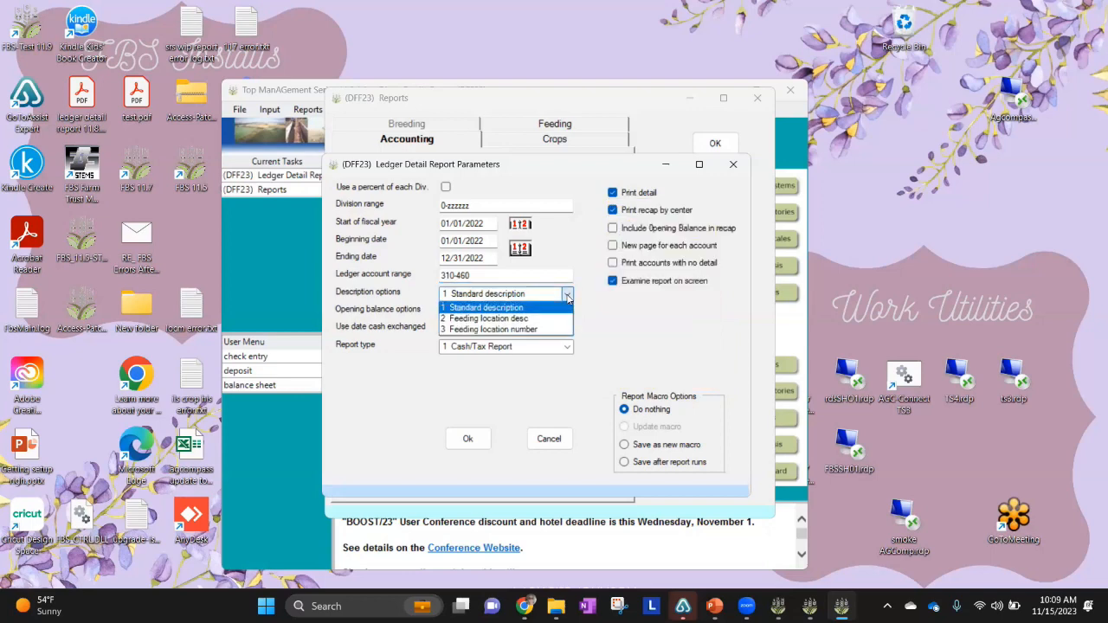
left_click(466, 309)
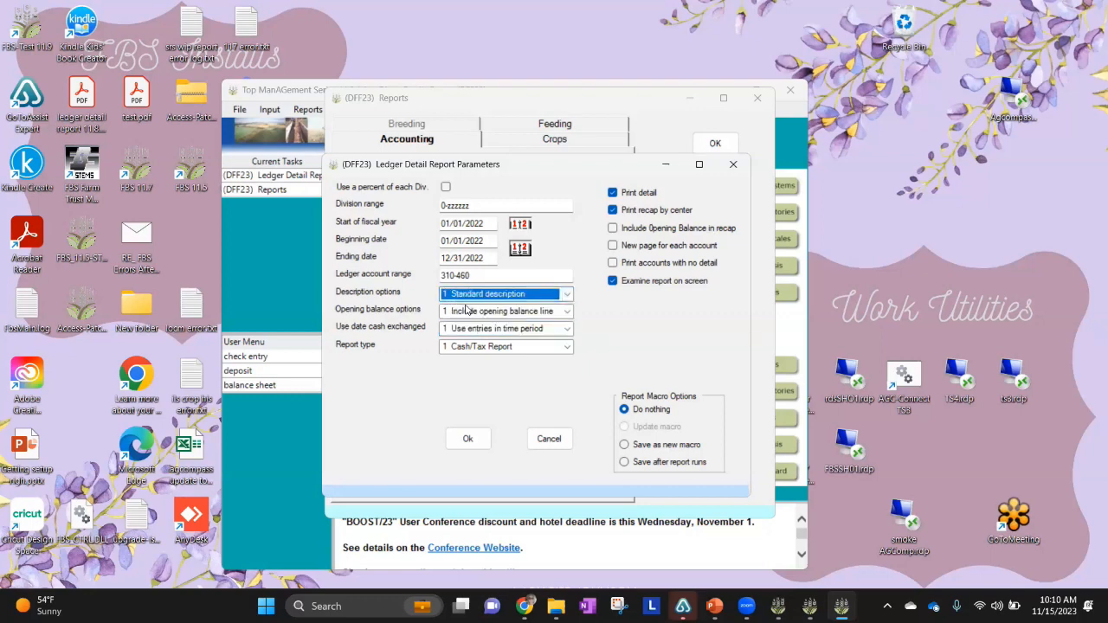
left_click(568, 313)
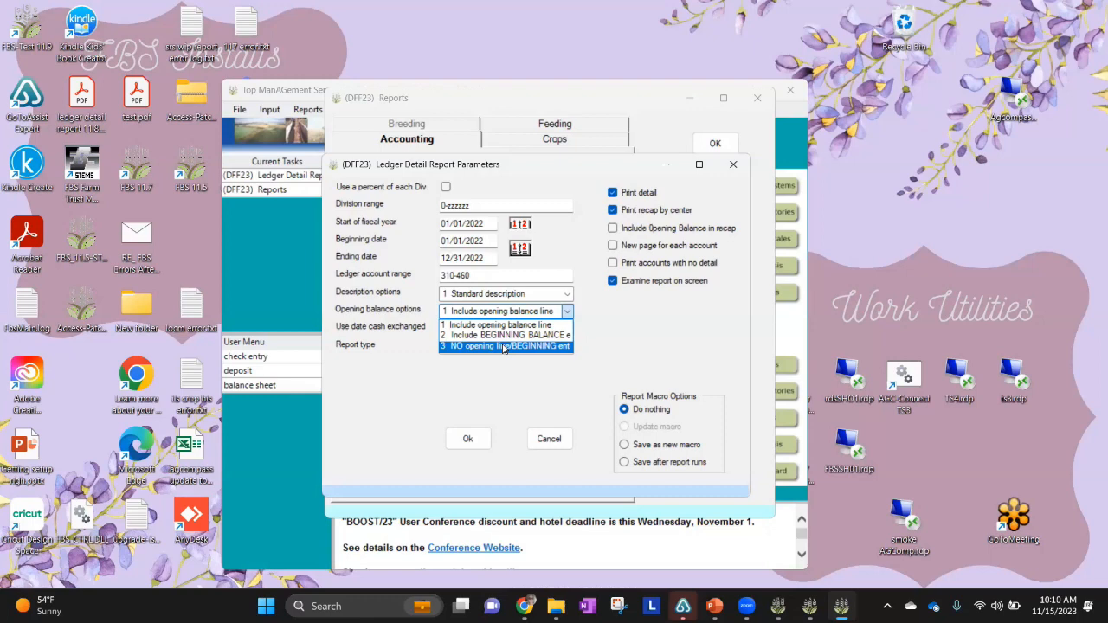
left_click(504, 346)
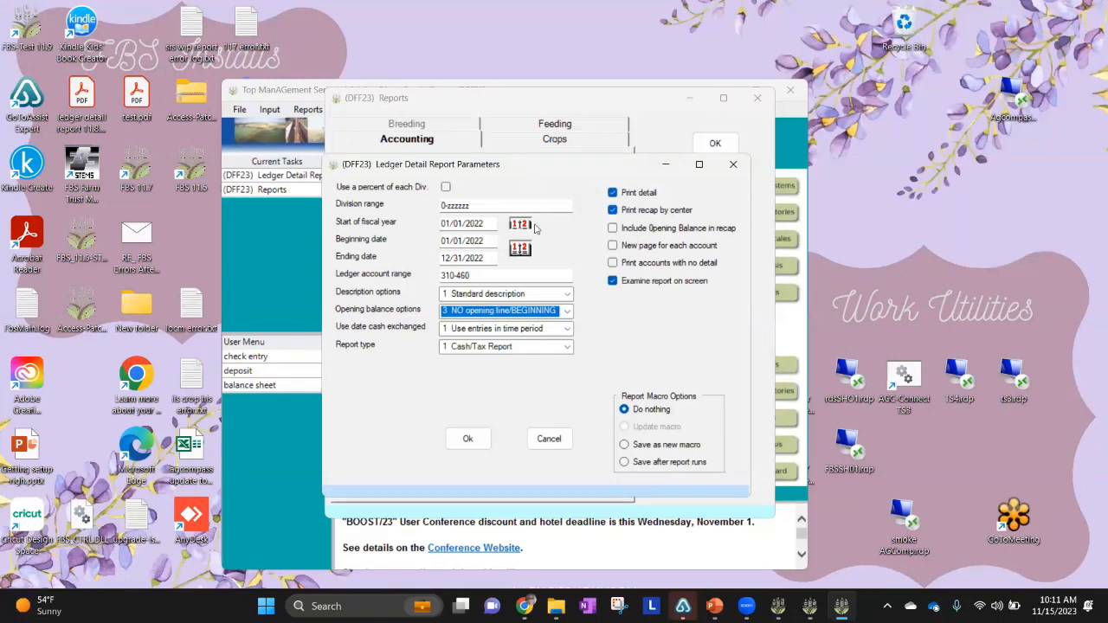
left_click(467, 440)
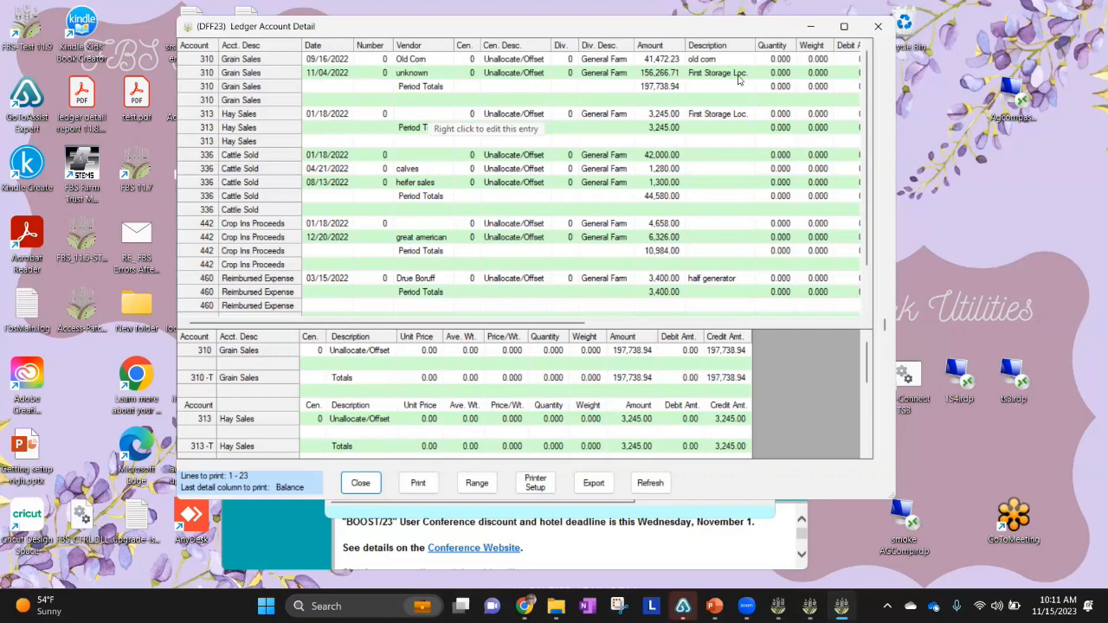
Review the report's detail columns and the recap by center through the Reimbursed Expense account, and close the report.
left_click_drag(537, 327, 883, 331)
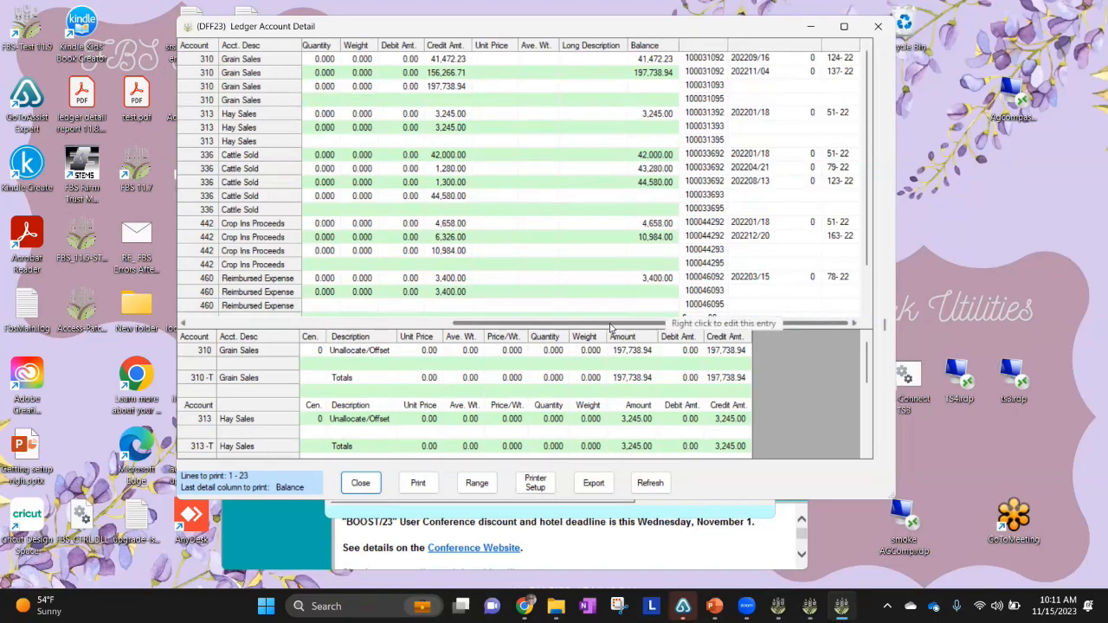
left_click_drag(606, 327, 338, 304)
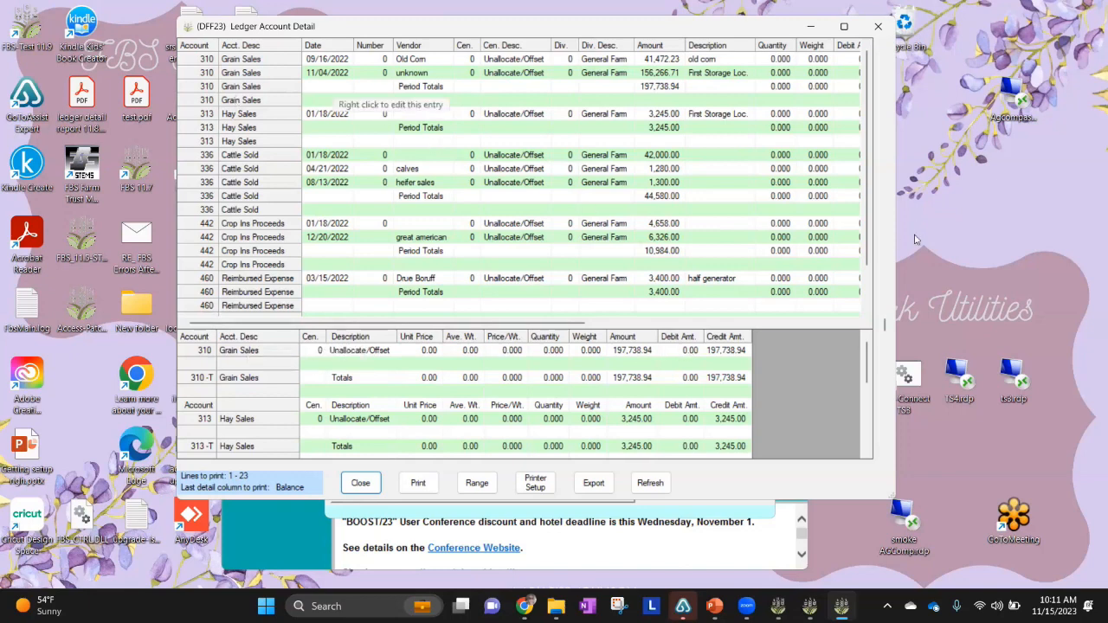
left_click_drag(866, 181, 870, 151)
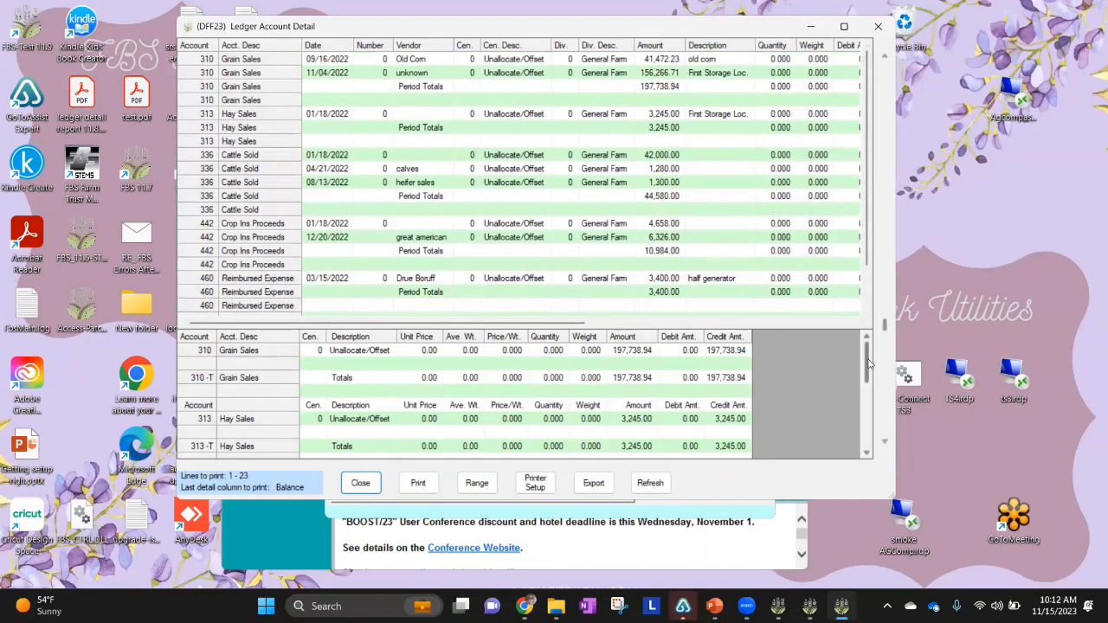
left_click_drag(868, 362, 868, 433)
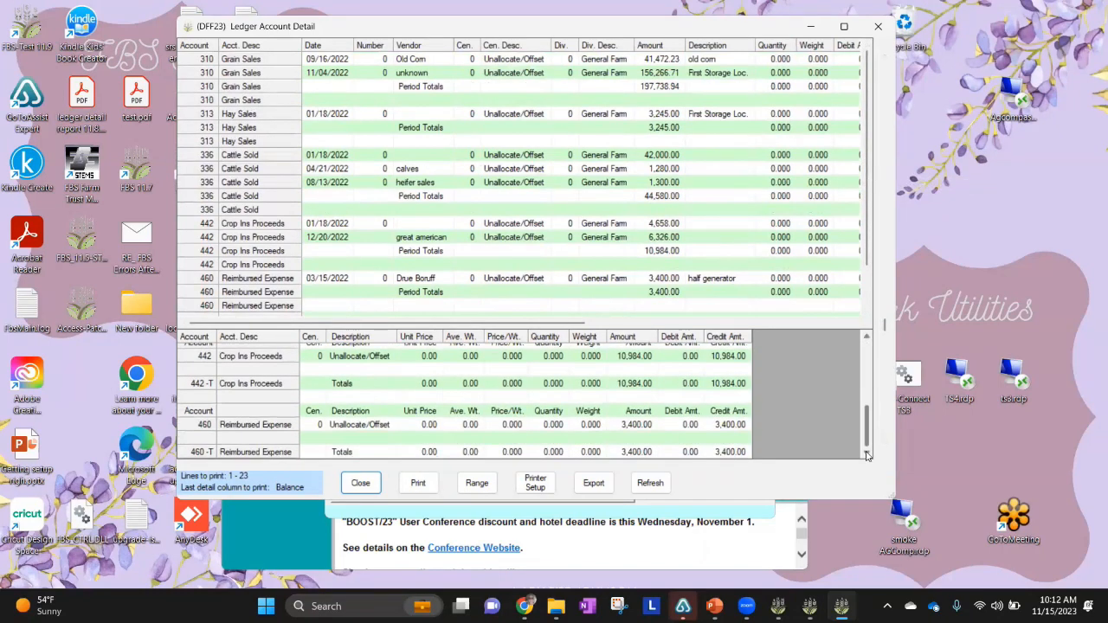
left_click(360, 486)
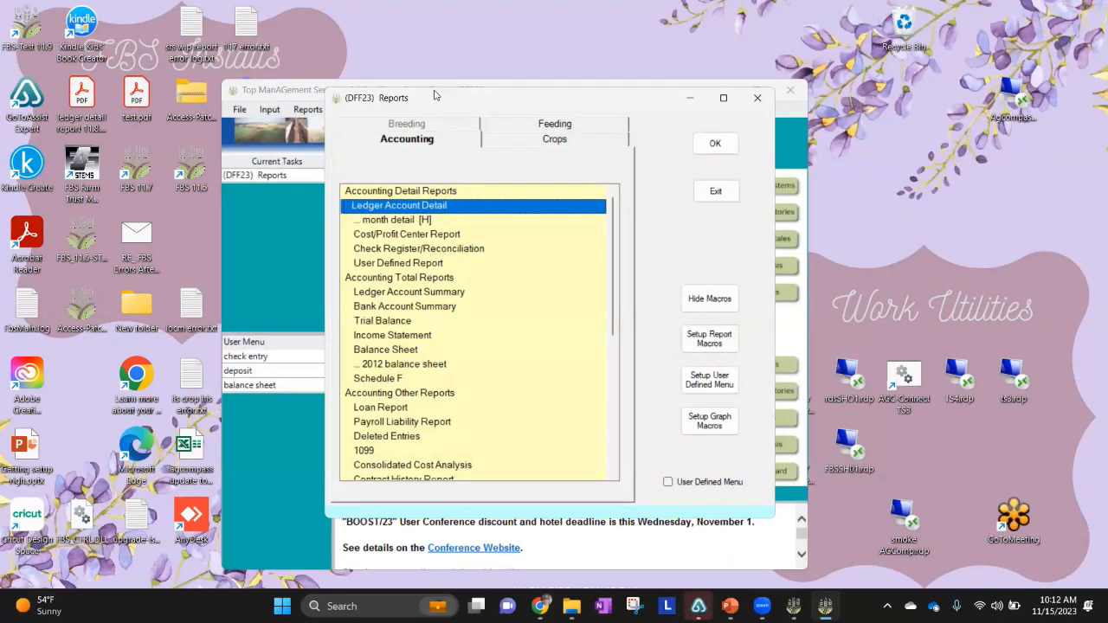
Open the User Defined Report parameters, enlarge and reposition the window, and set the ledger account range to 0-zzzzzzz.
left_click_drag(434, 91, 434, 84)
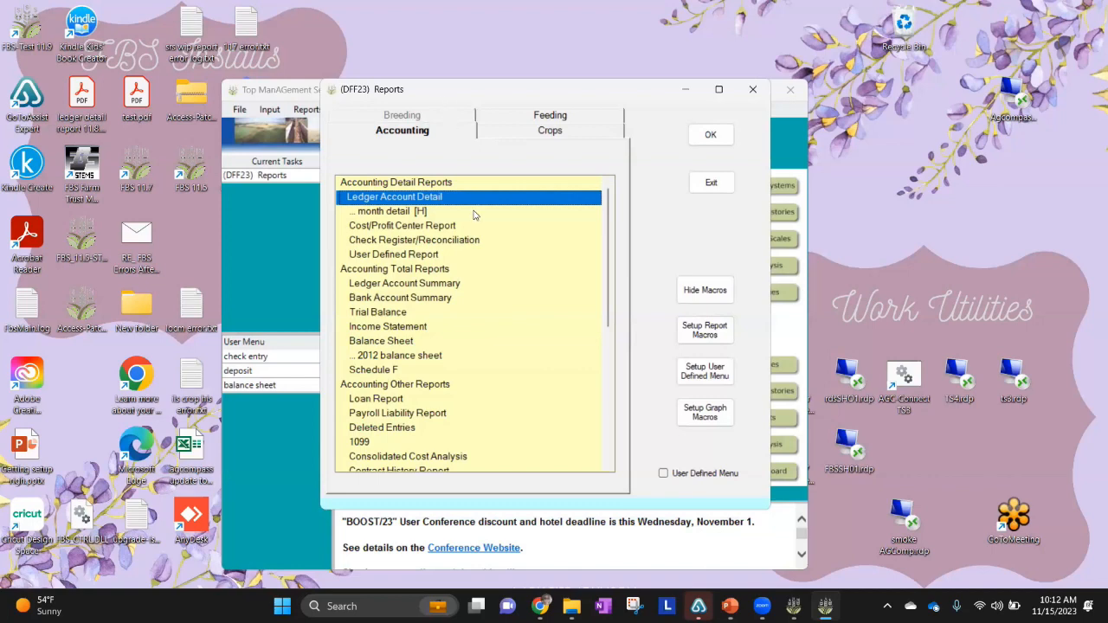
left_click(424, 258)
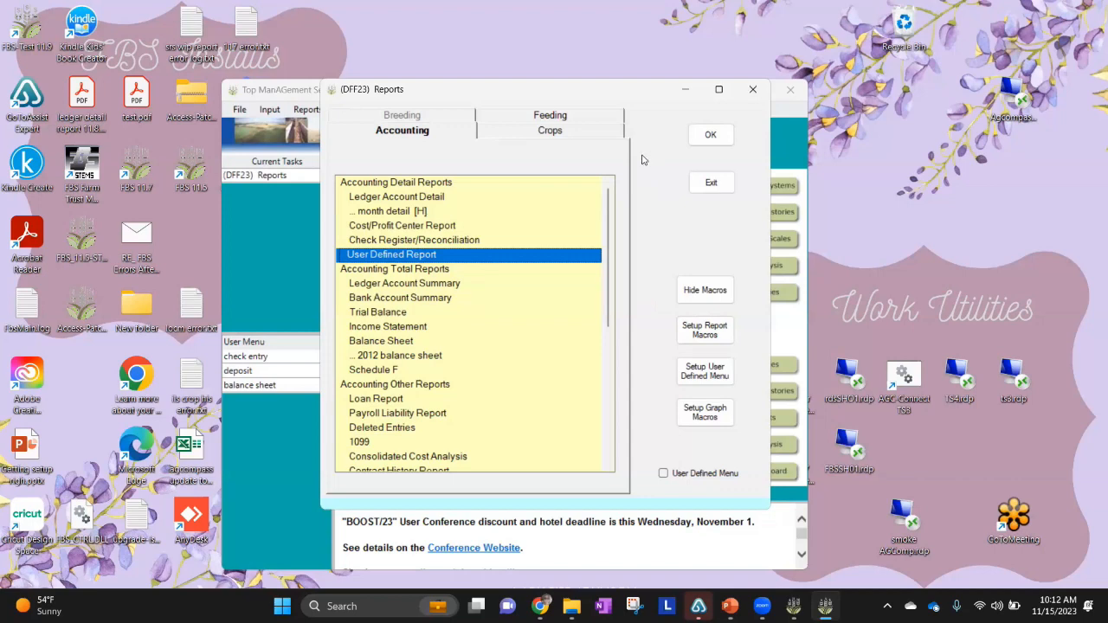
left_click(704, 137)
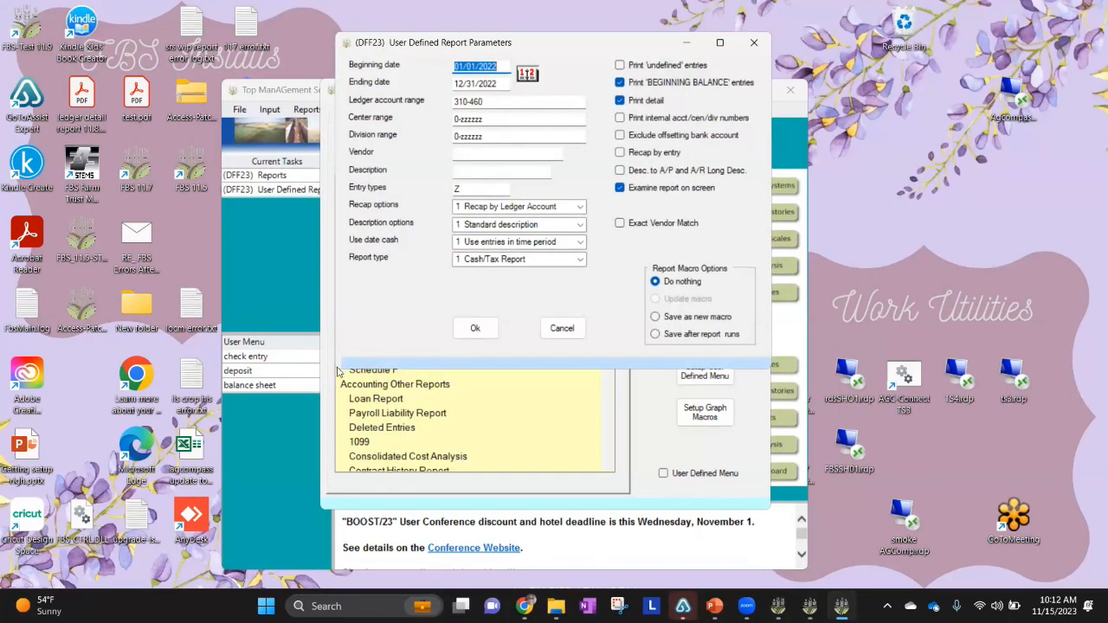
left_click_drag(334, 367, 200, 425)
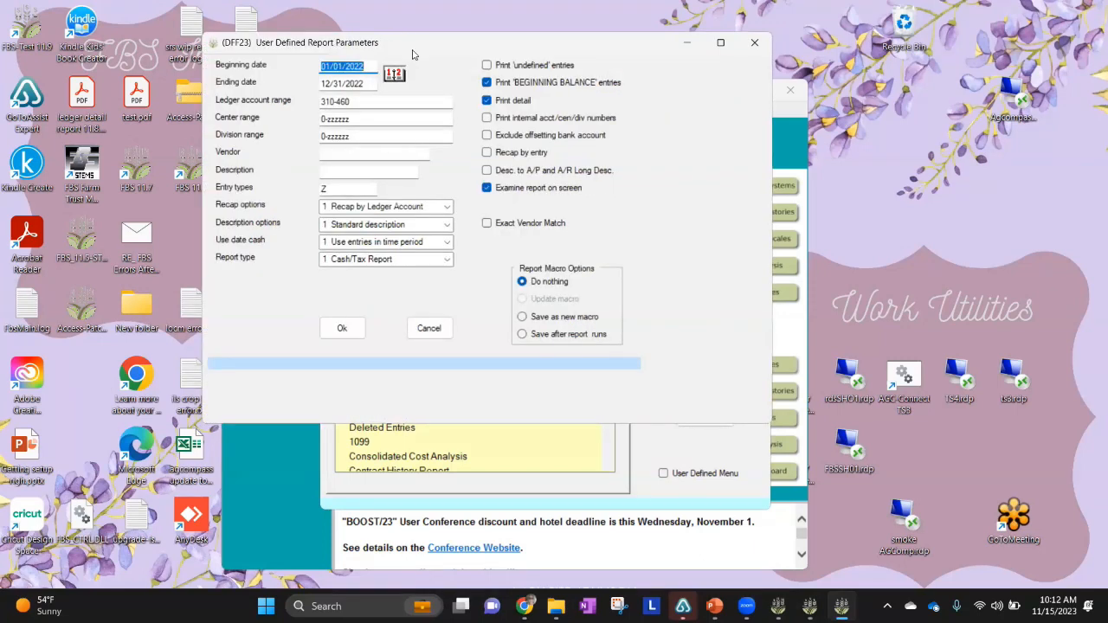
left_click_drag(412, 54, 447, 108)
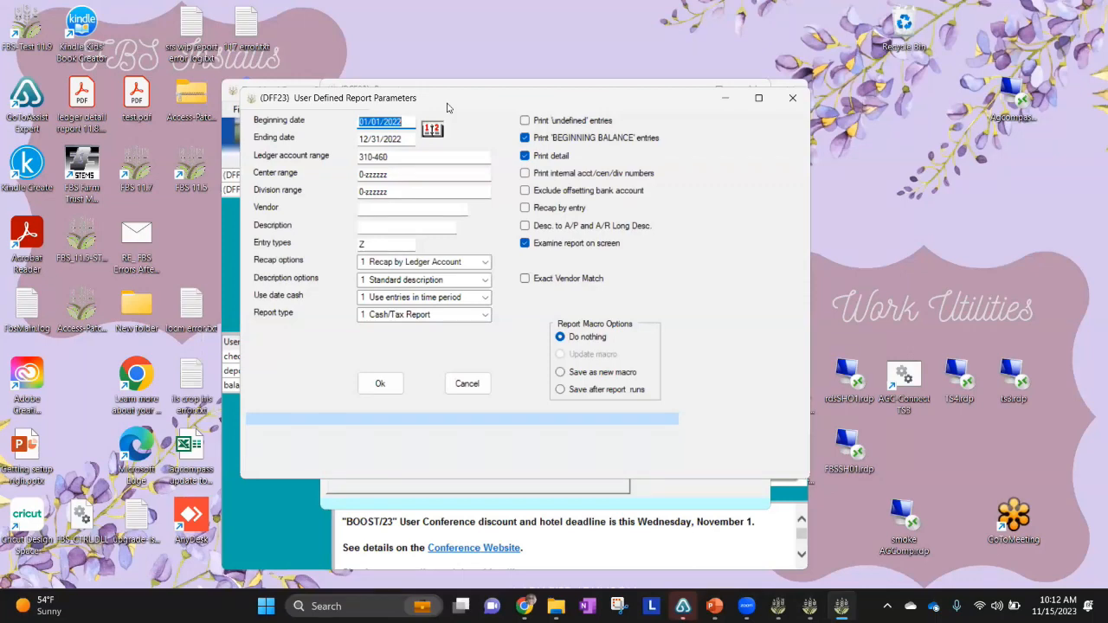
left_click(399, 156)
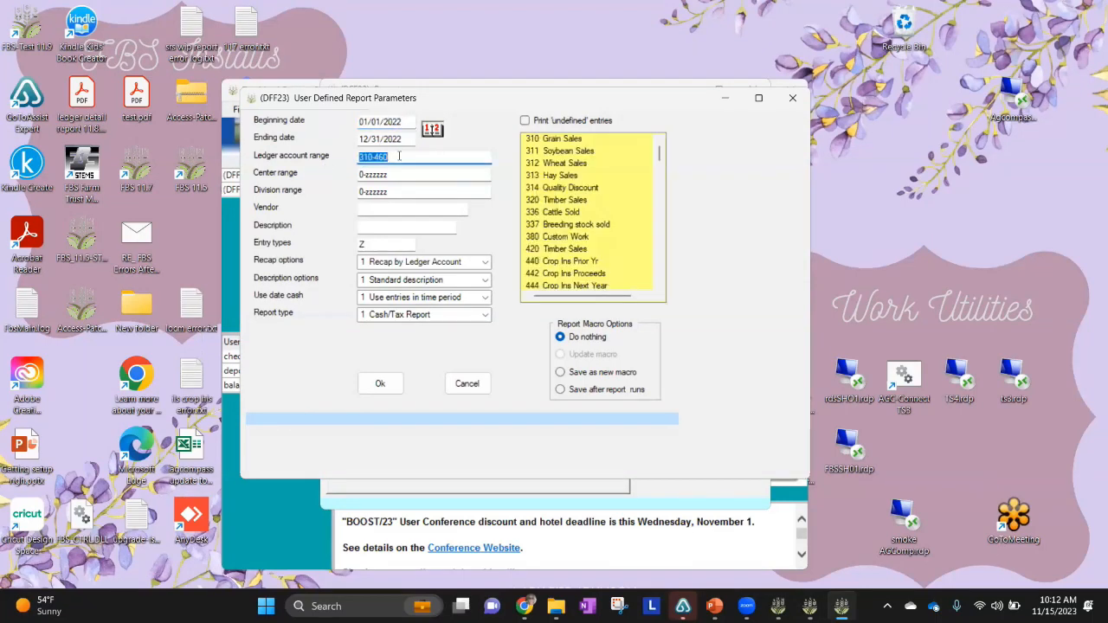
type("0-zzzzzz")
Examine the available choices for the center range, vendor, description and entry types in the report parameters.
left_click(394, 175)
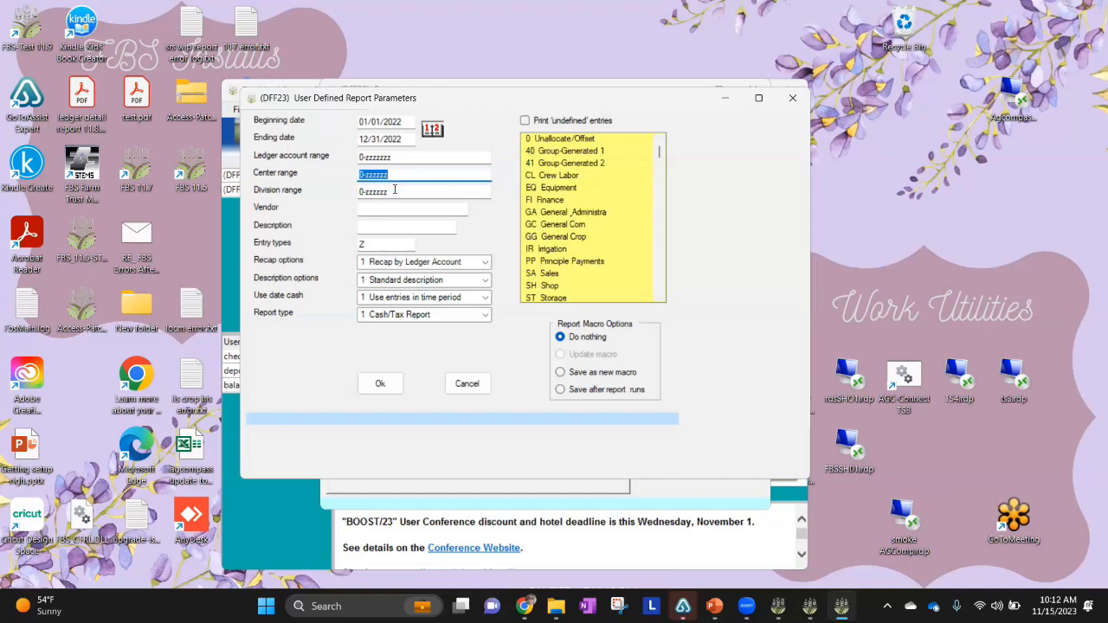
left_click(389, 207)
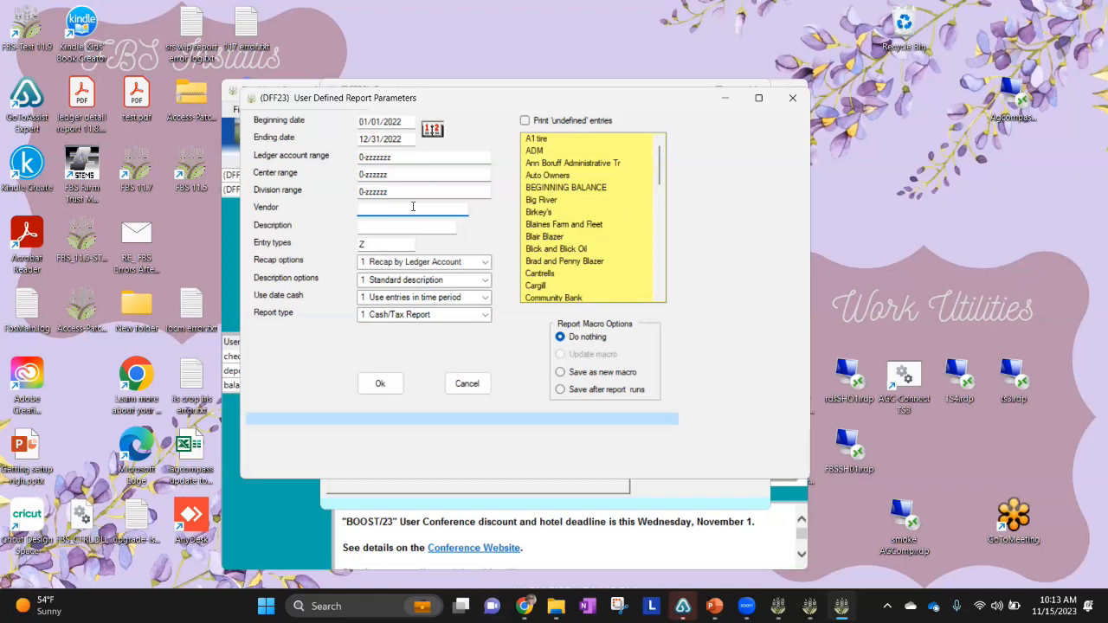
left_click(409, 224)
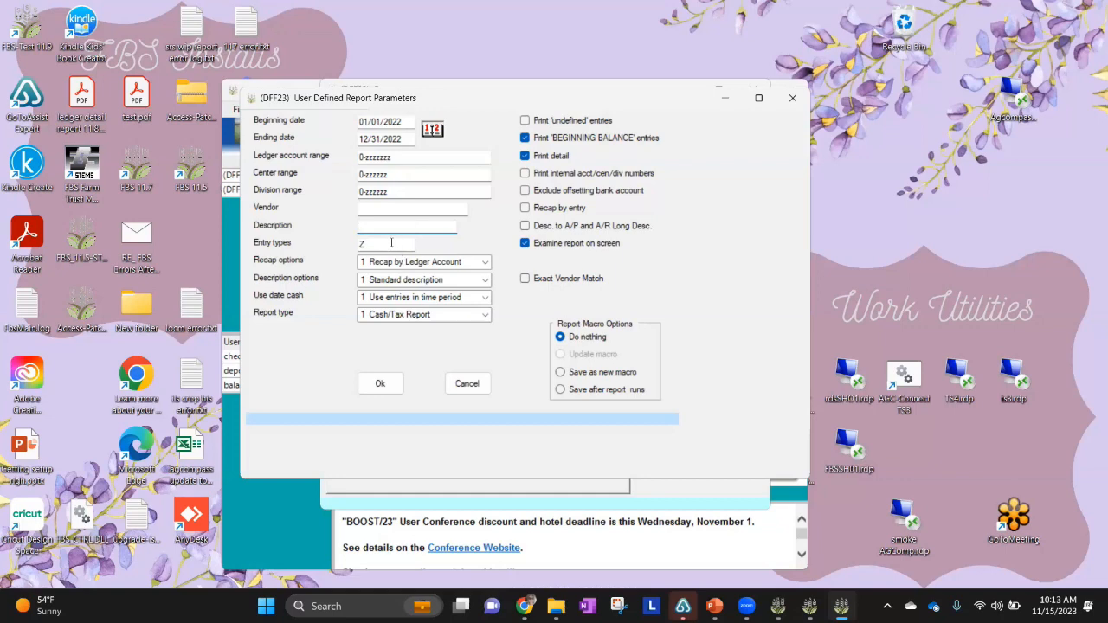
left_click(391, 243)
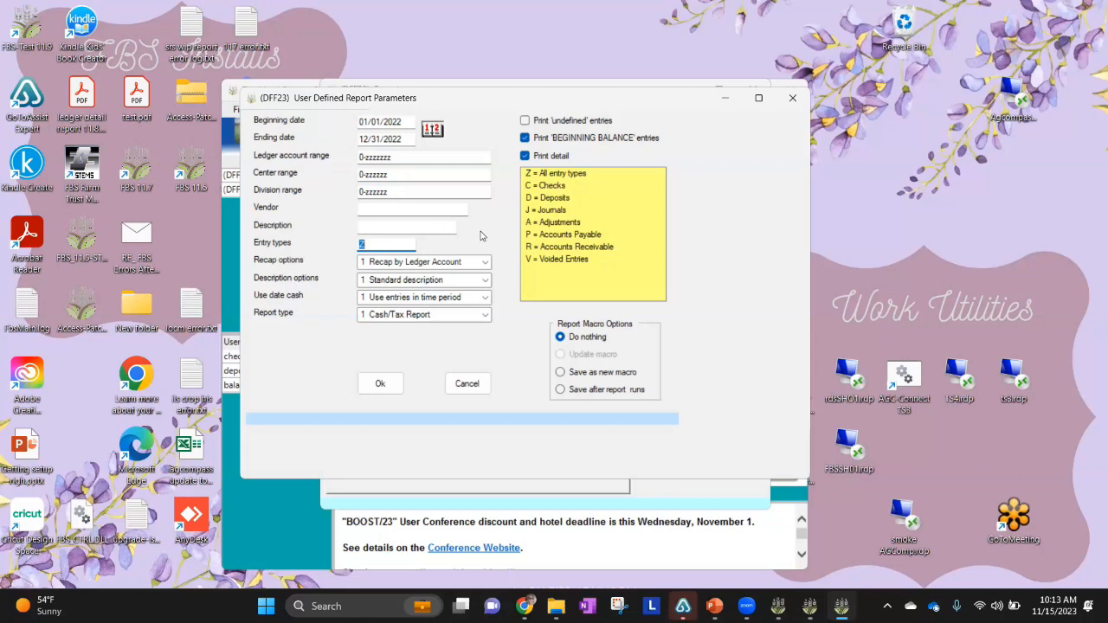
left_click(379, 225)
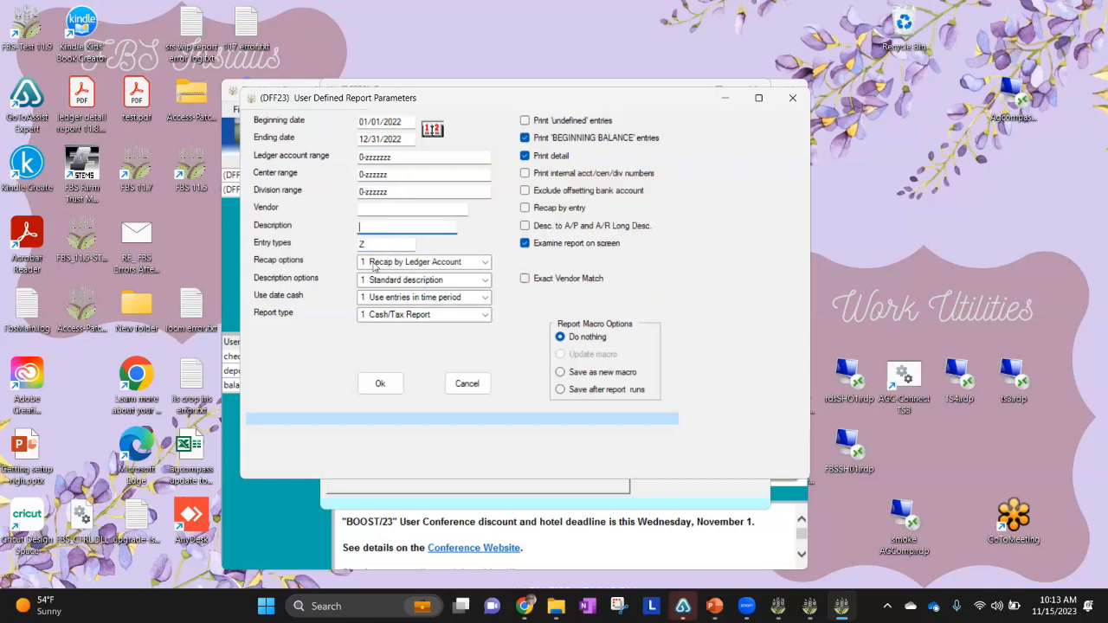
Keep the recap by ledger account and the standard description, and run the user defined report.
left_click(485, 262)
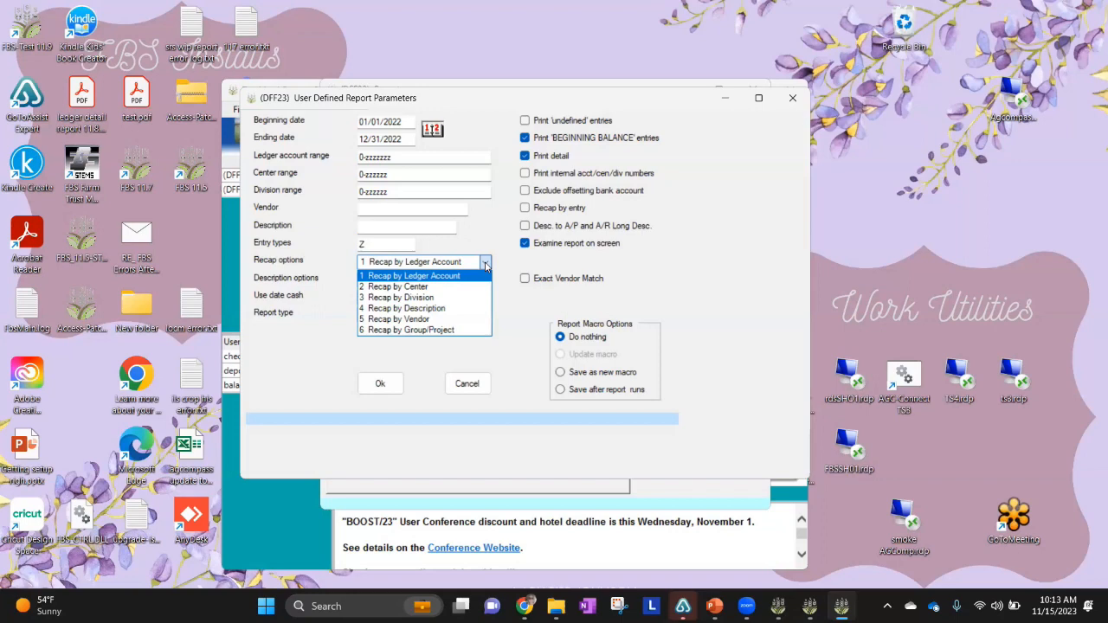
left_click(466, 275)
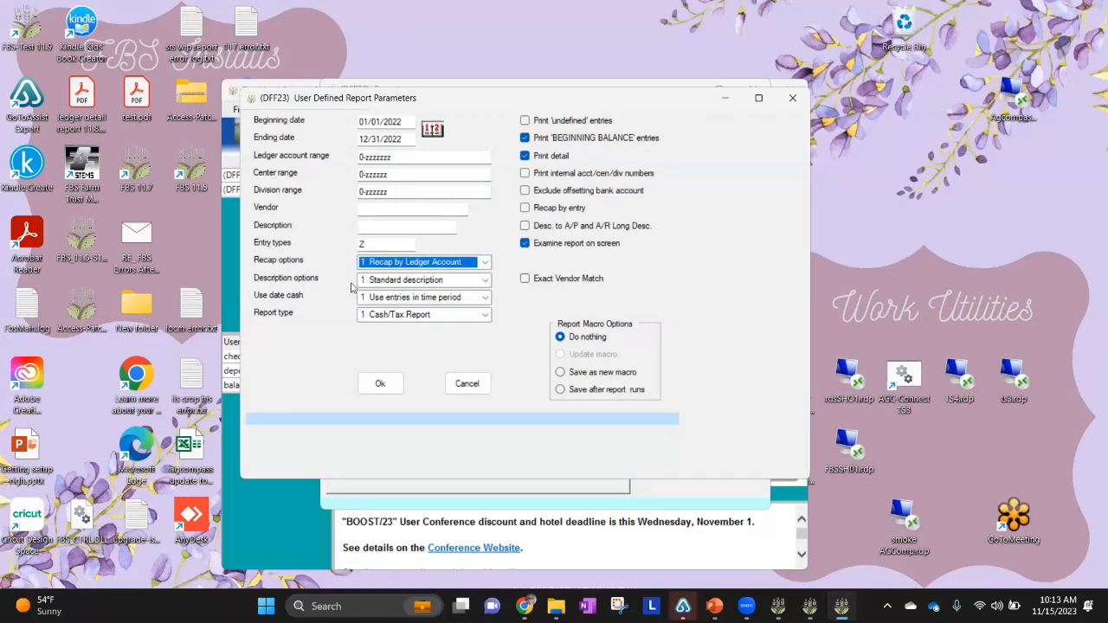
left_click(485, 281)
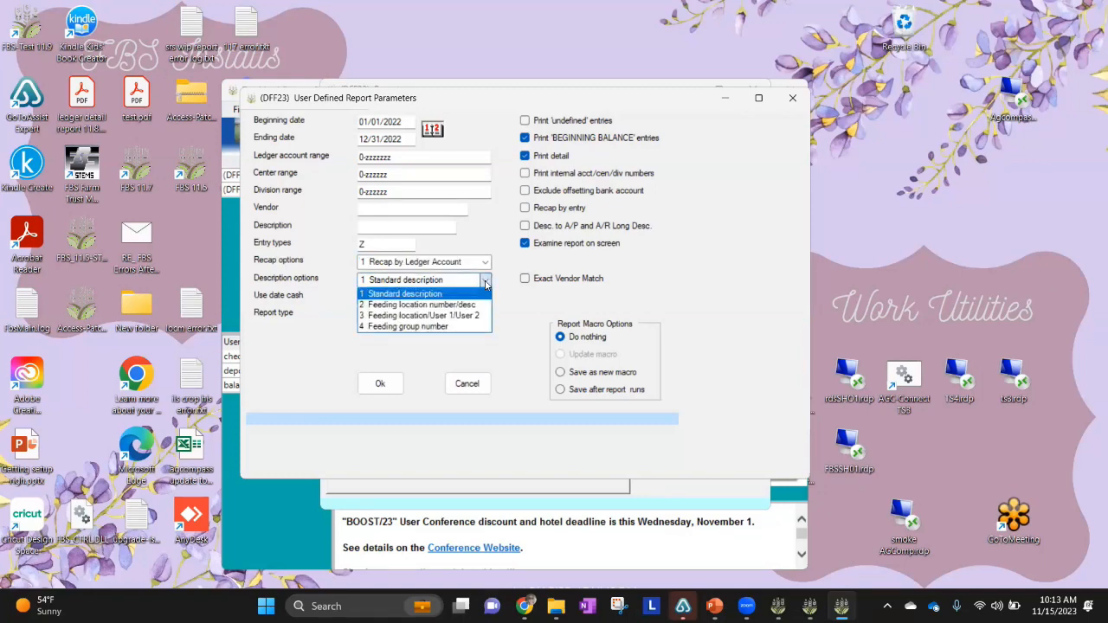
left_click(457, 293)
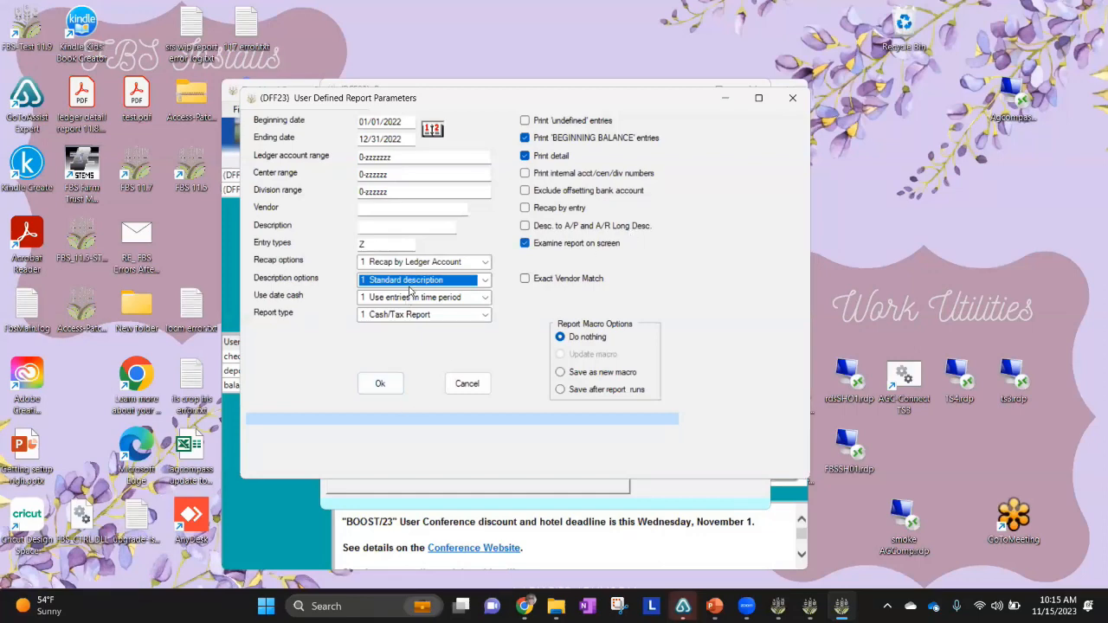
left_click(380, 386)
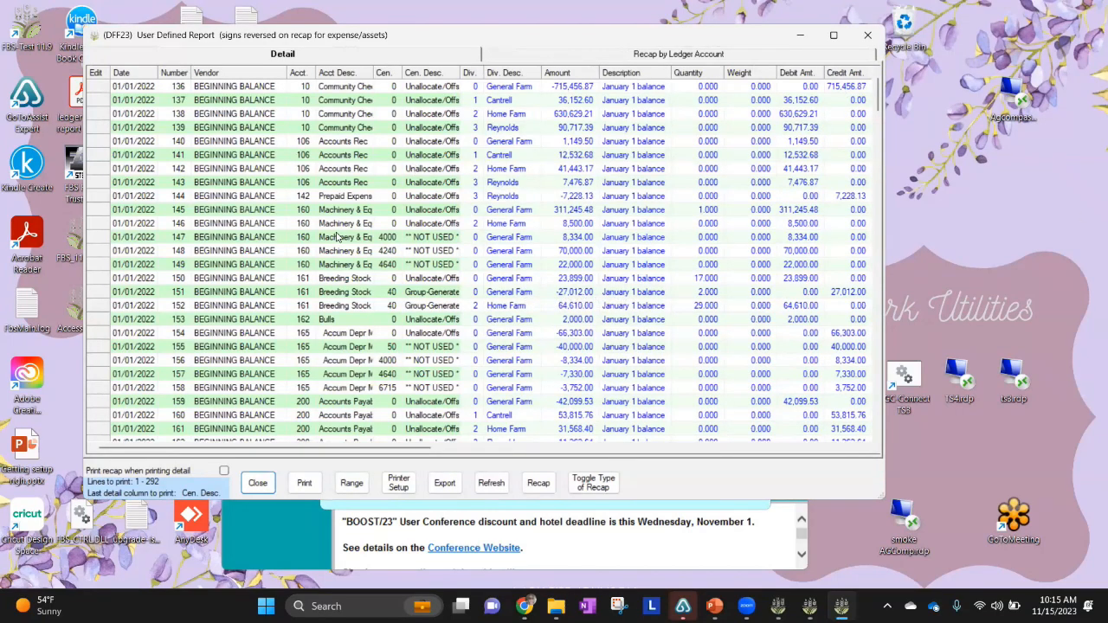
Review the report's detail entries from the beginning balances and January bank fees through the closing totals.
left_click(423, 240)
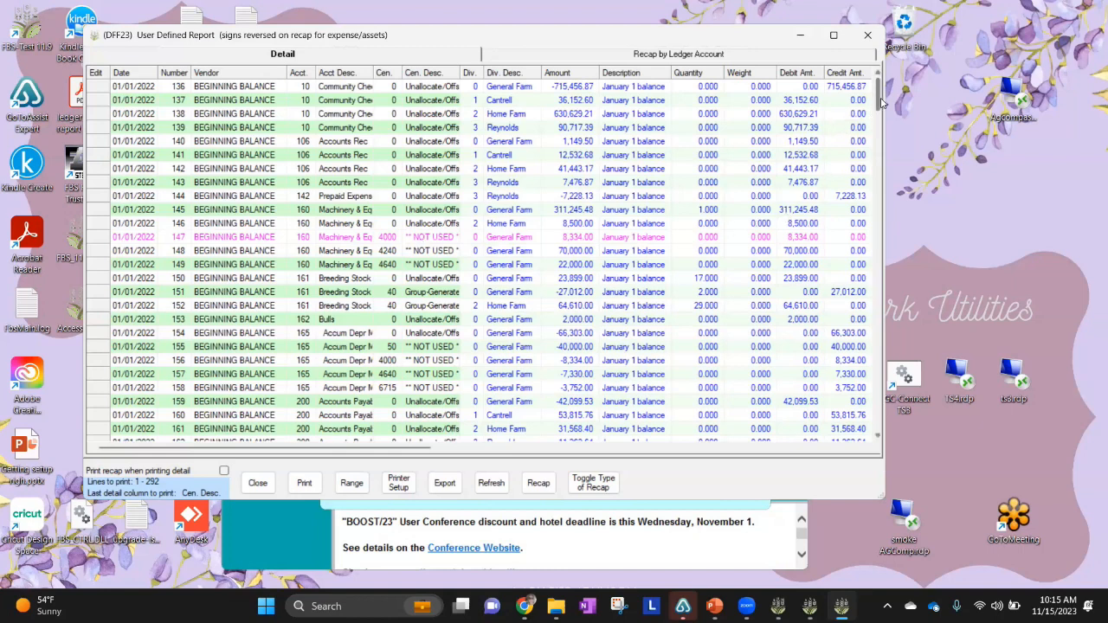
scroll(547, 286, "down", 15)
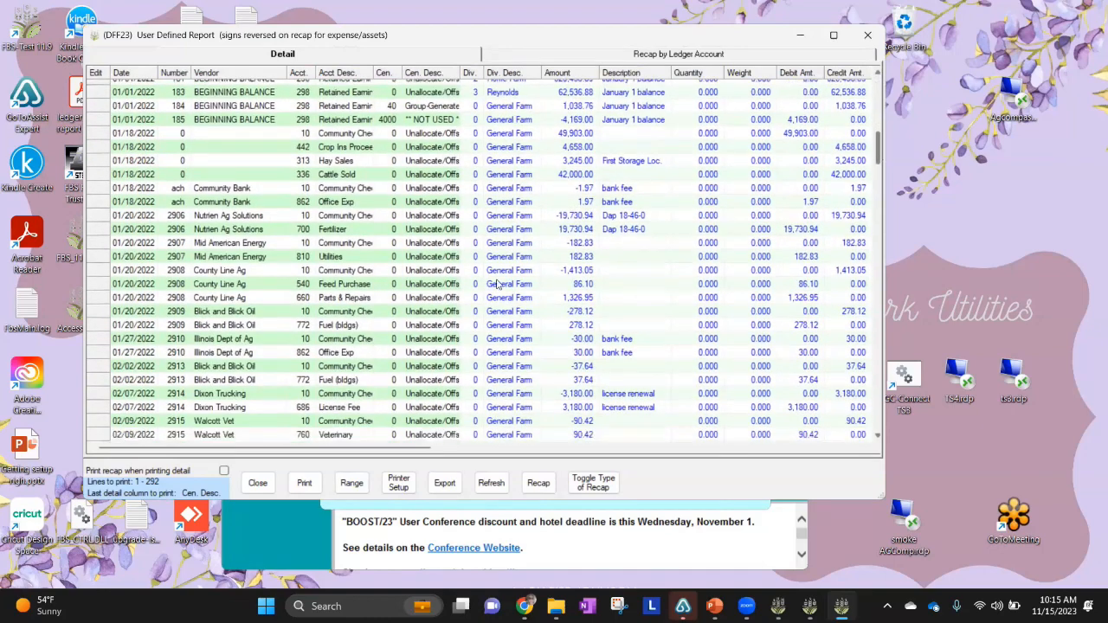
left_click(246, 188)
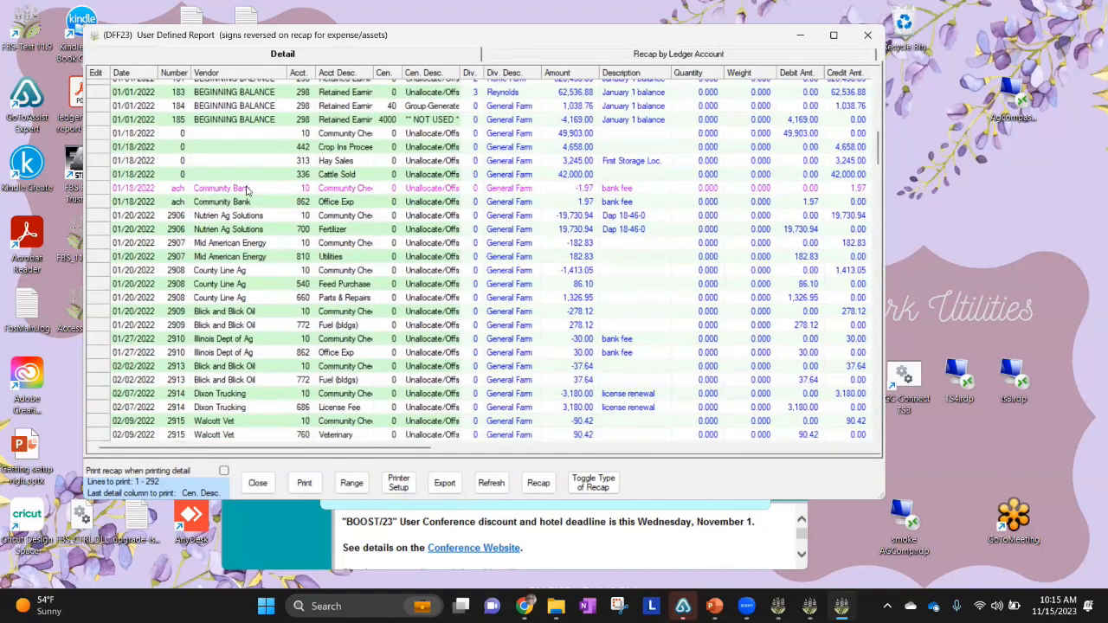
left_click(340, 204)
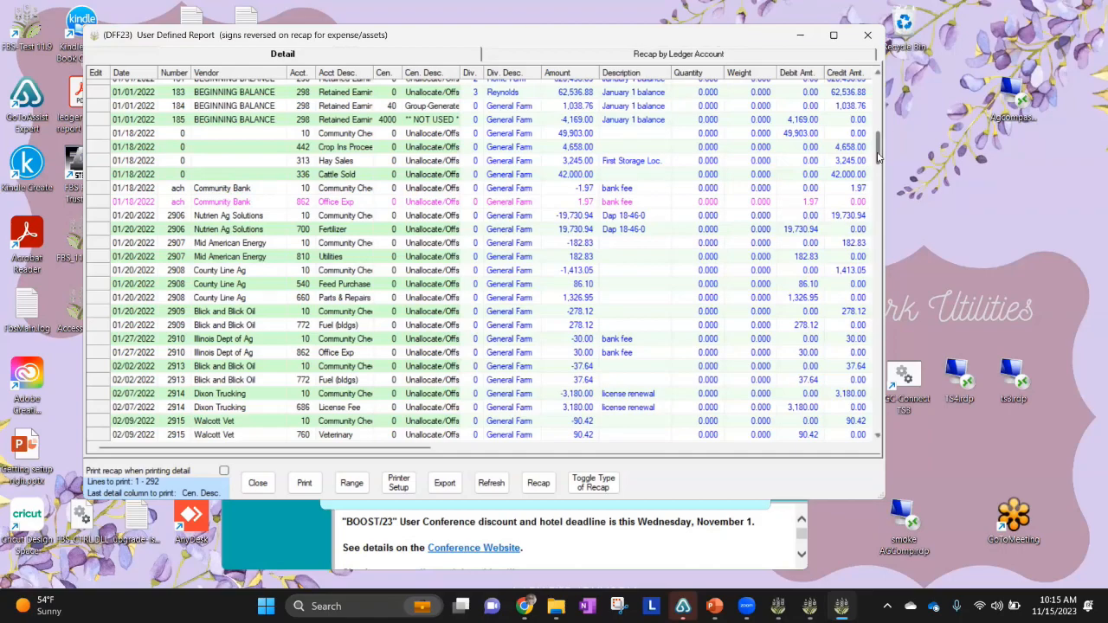
left_click_drag(877, 155, 876, 434)
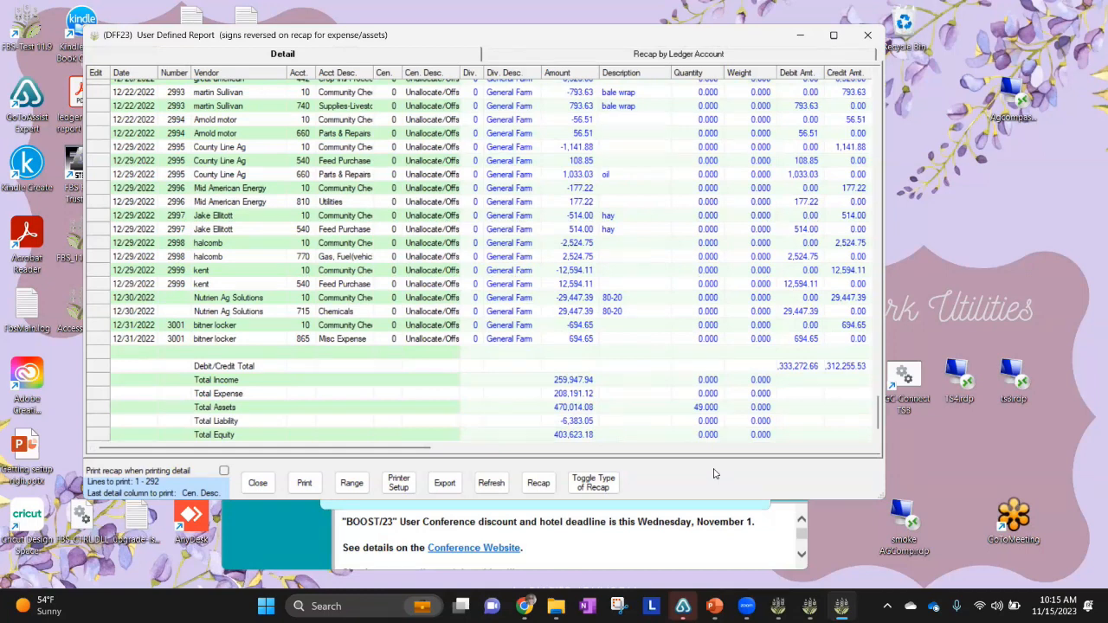
Review the recap by ledger account from income and expenses through assets, liabilities and equity.
left_click(504, 57)
left_click(419, 57)
left_click(531, 57)
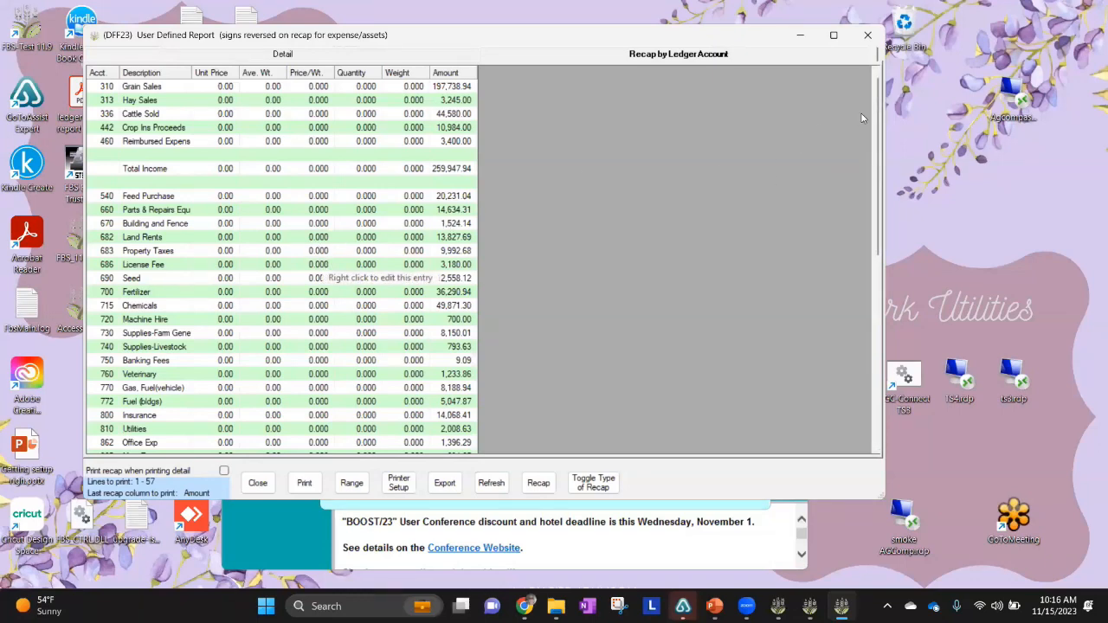
scroll(879, 118, "down", 1)
left_click_drag(880, 117, 880, 129)
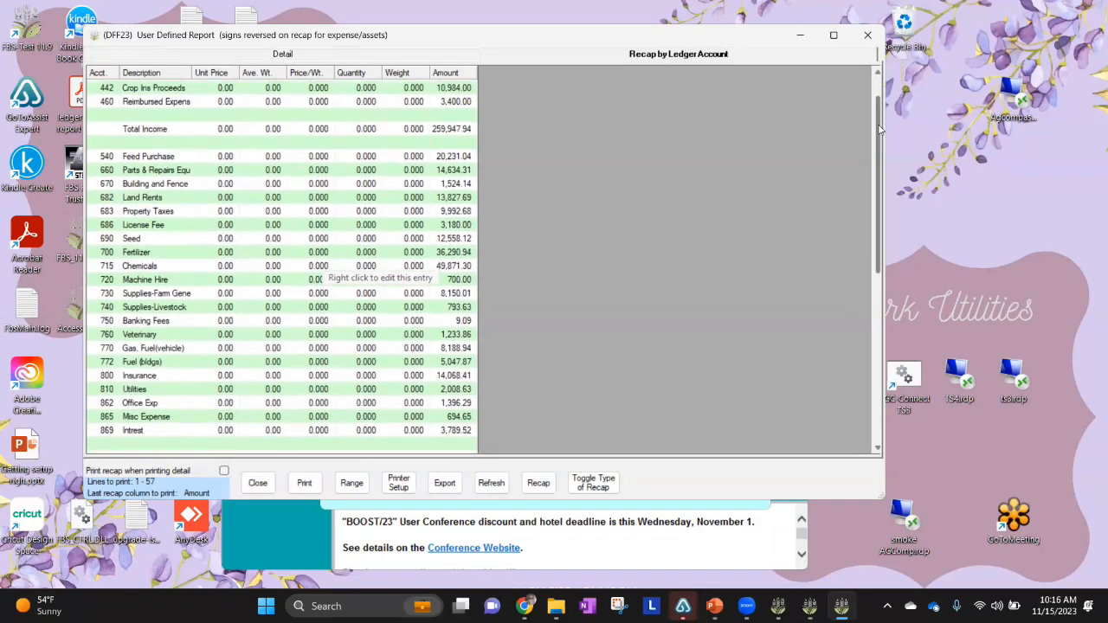
left_click_drag(879, 128, 880, 213)
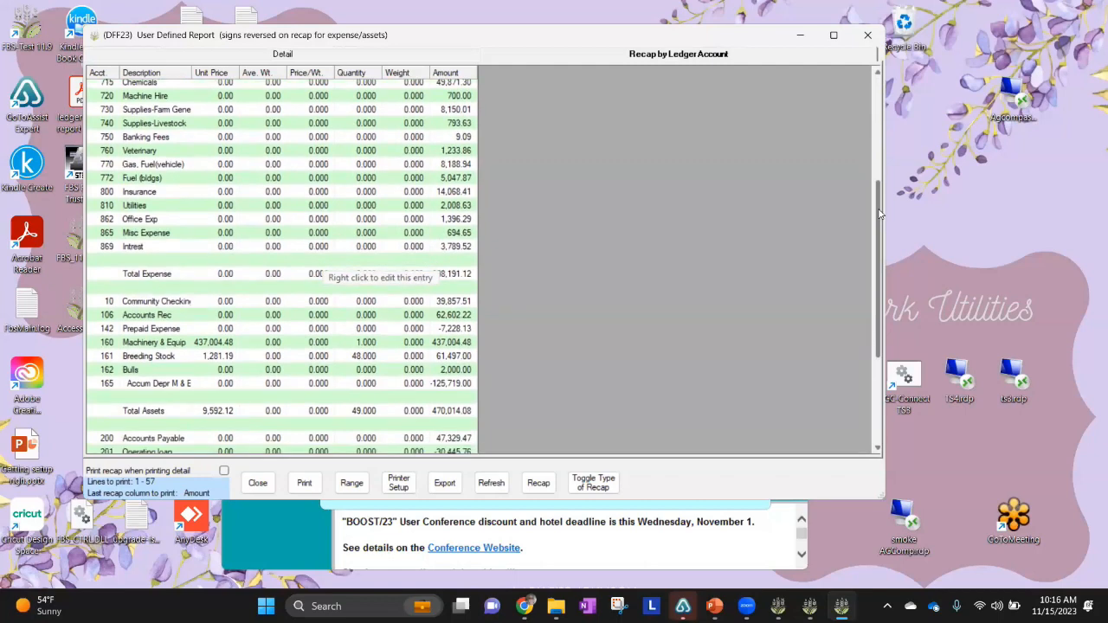
left_click_drag(880, 214, 894, 324)
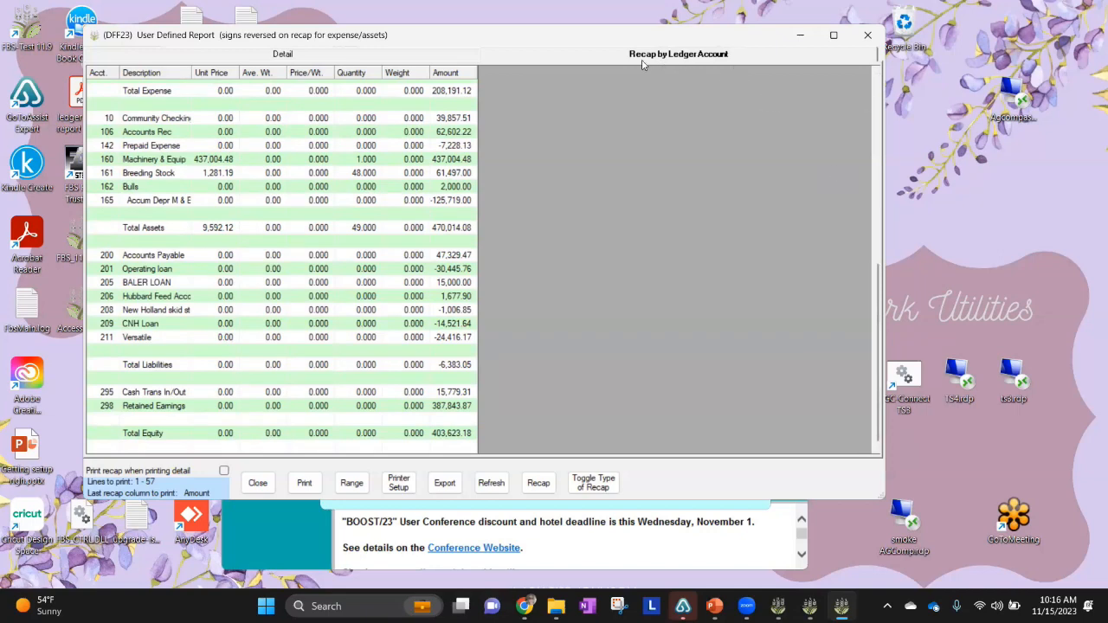
Regenerate the recap by center and again by vendor to compare the breakdowns.
left_click(594, 482)
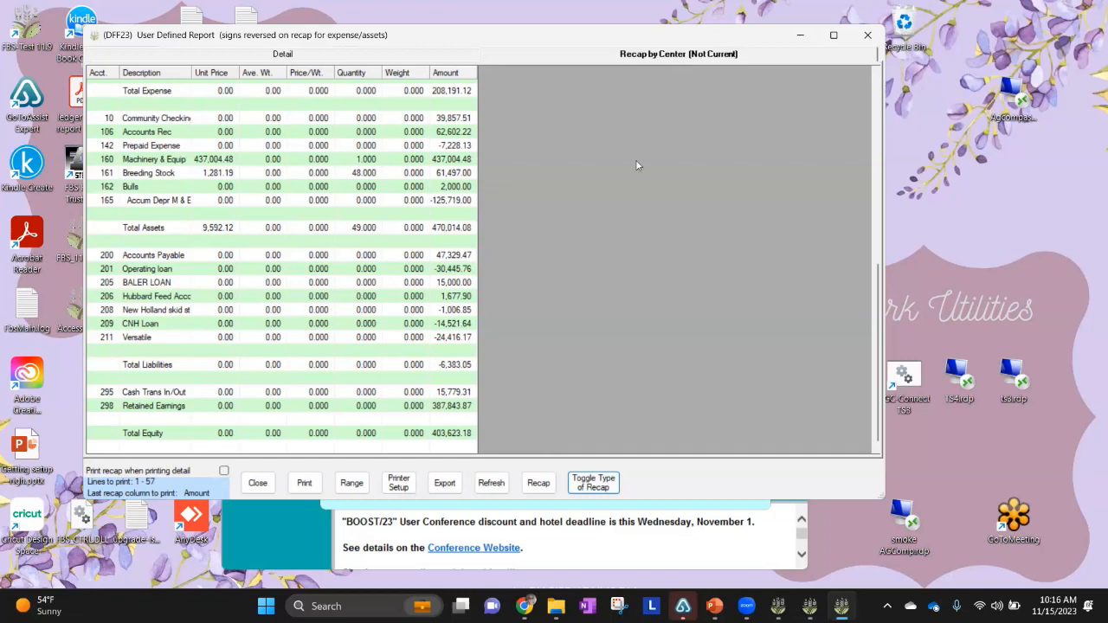
left_click(537, 486)
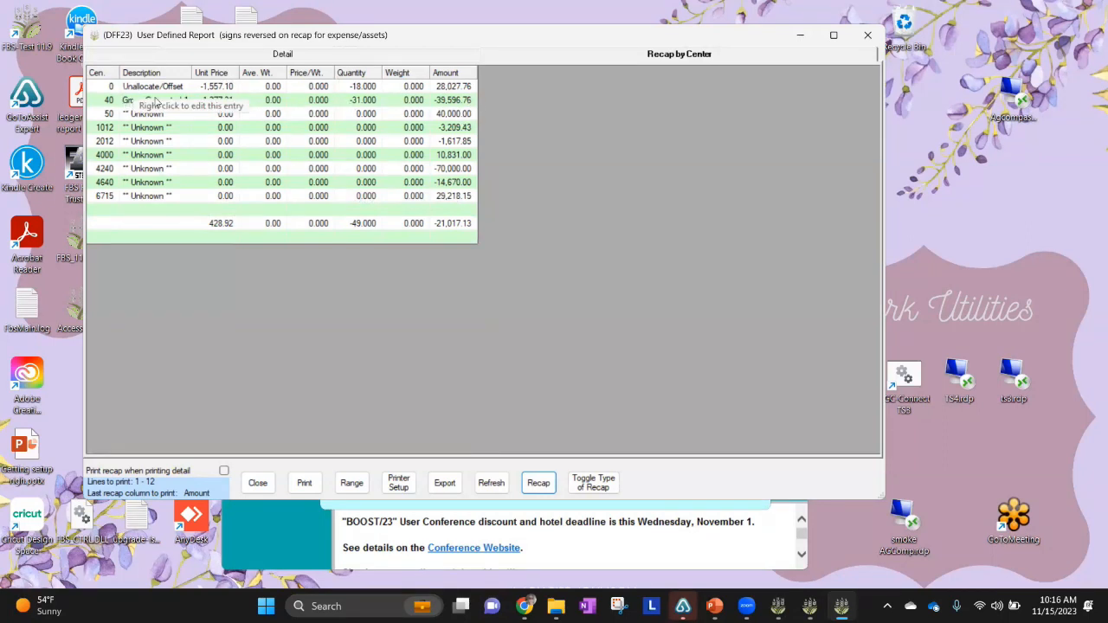
left_click(607, 488)
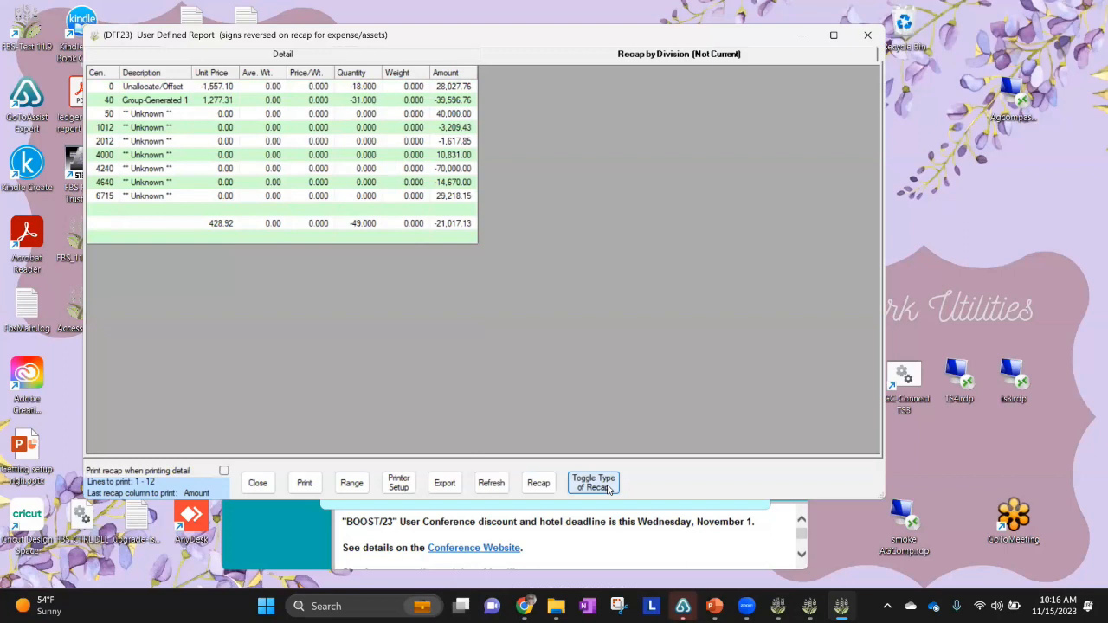
left_click(608, 489)
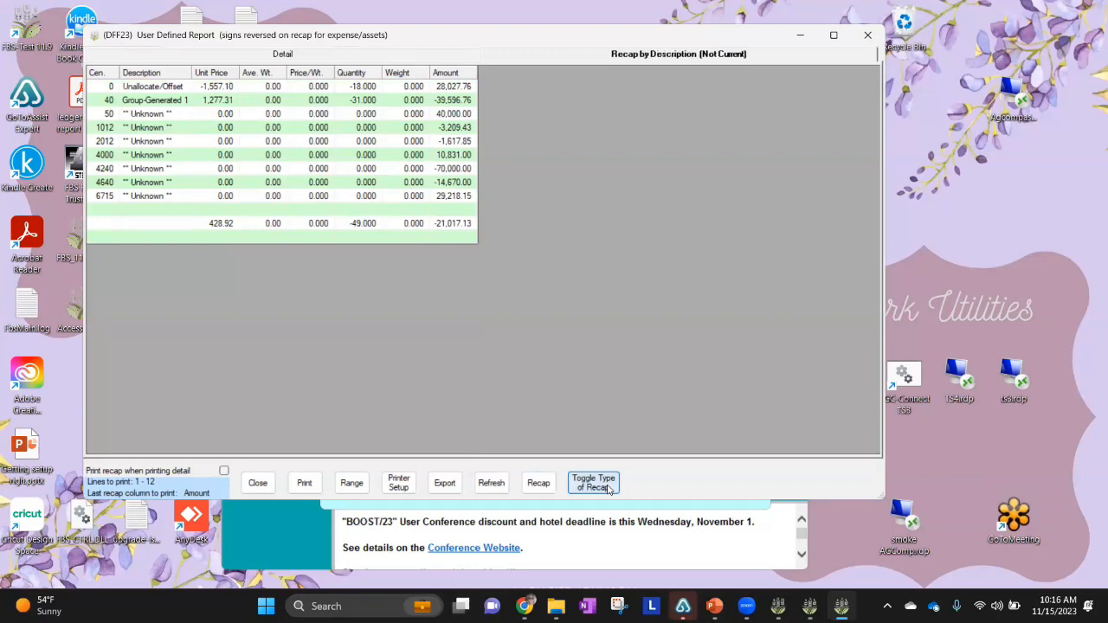
left_click(607, 489)
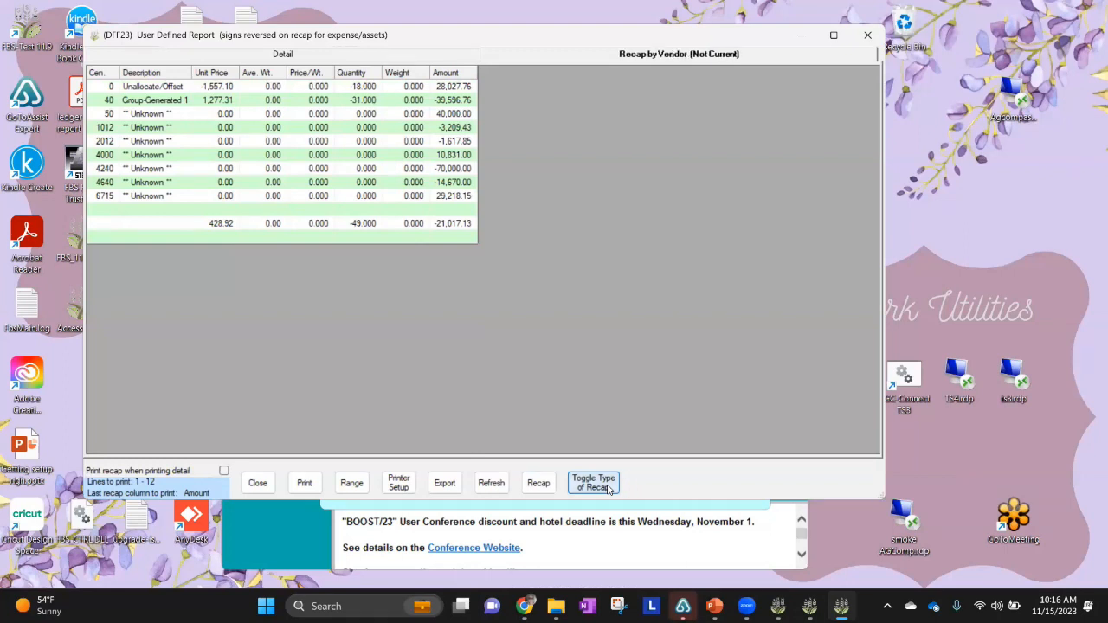
left_click(538, 487)
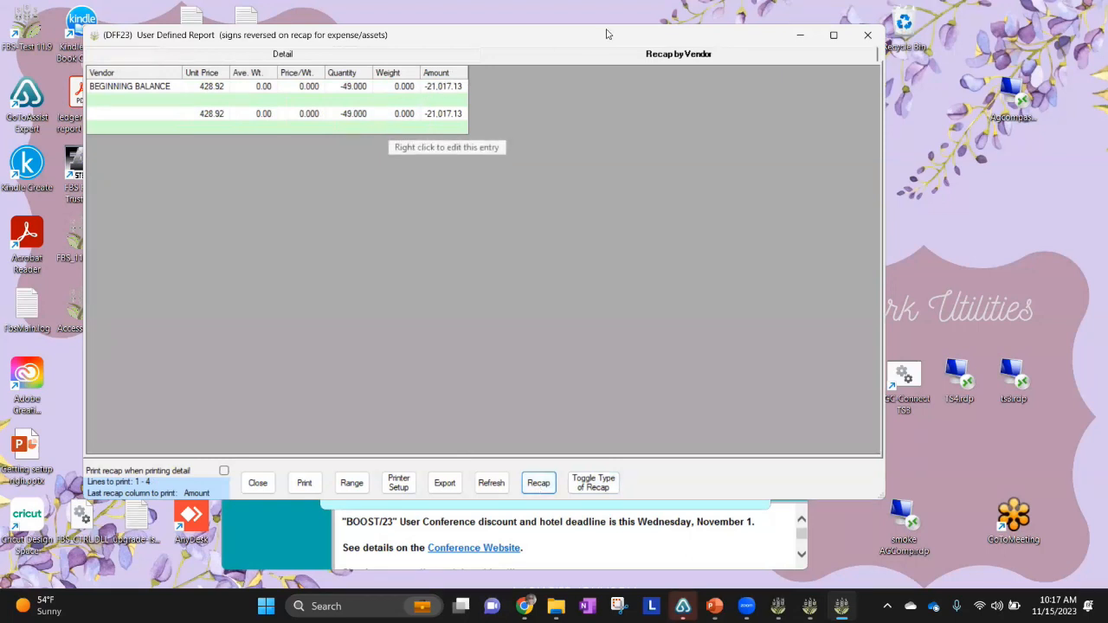
Switch the recap type to division and regenerate the recap.
left_click(603, 487)
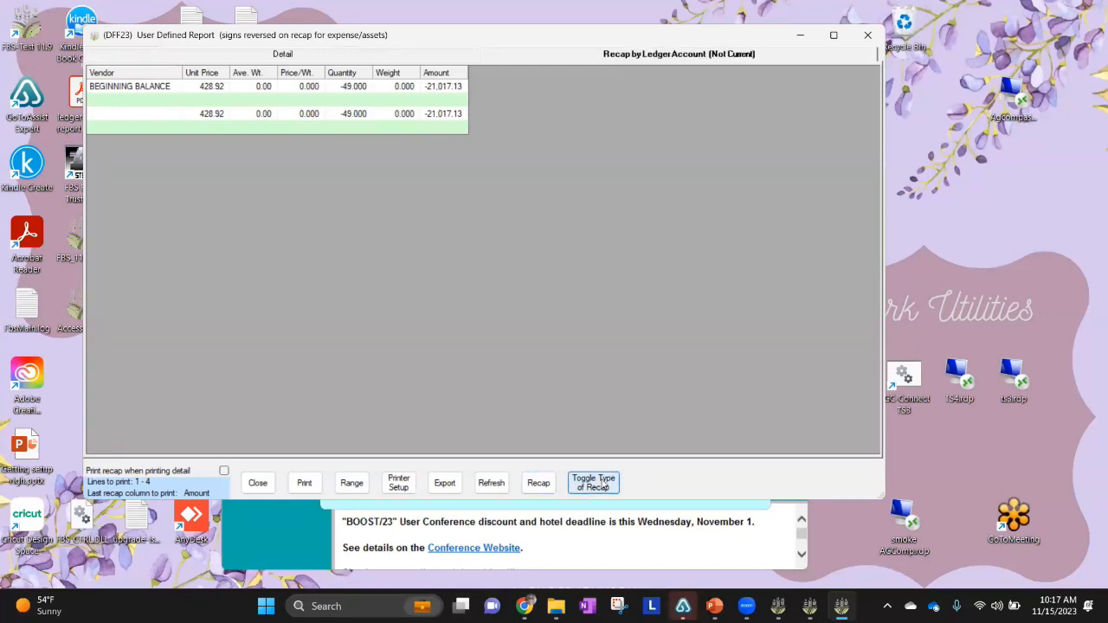
left_click(604, 486)
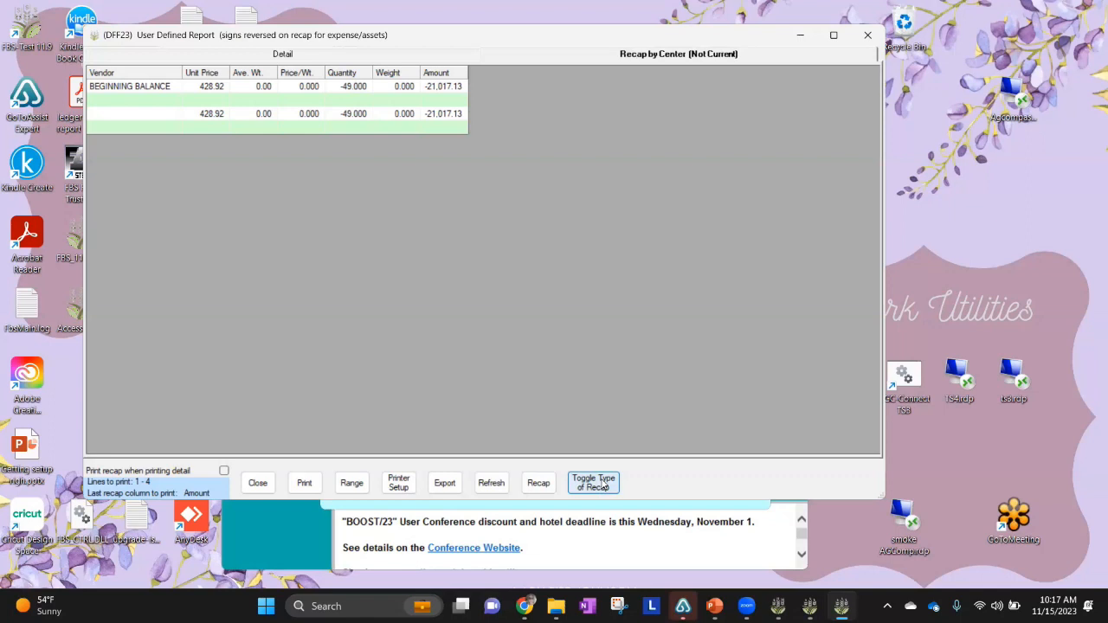
left_click(593, 487)
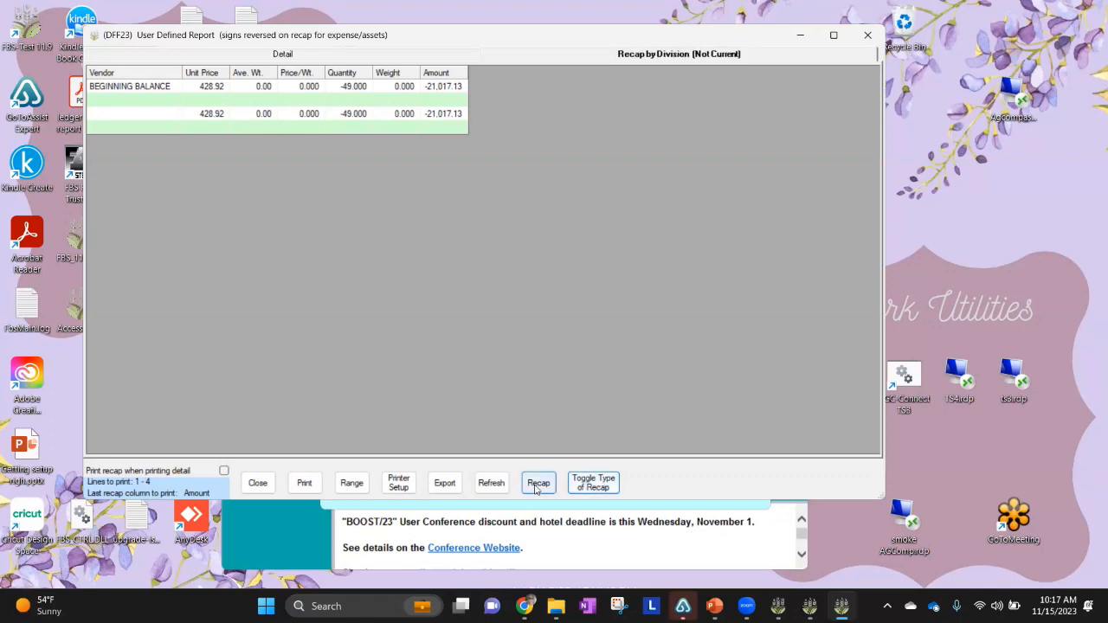
left_click(536, 486)
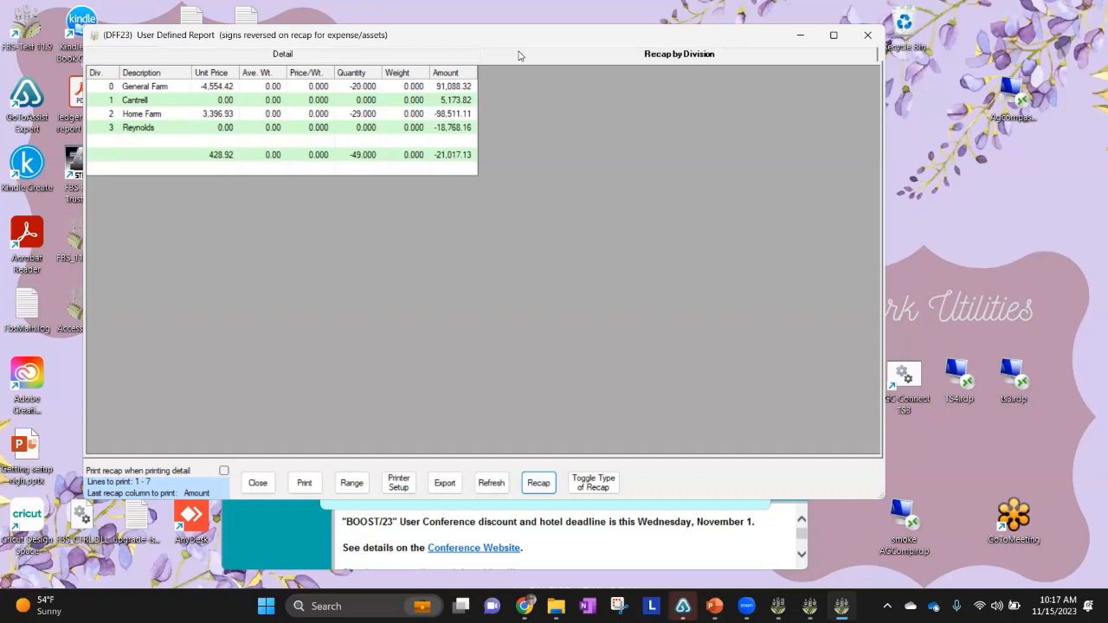
Enlarge the report window on the detail view and examine the remaining columns, from due and pay dates through entry users and internal numbers.
left_click(355, 58)
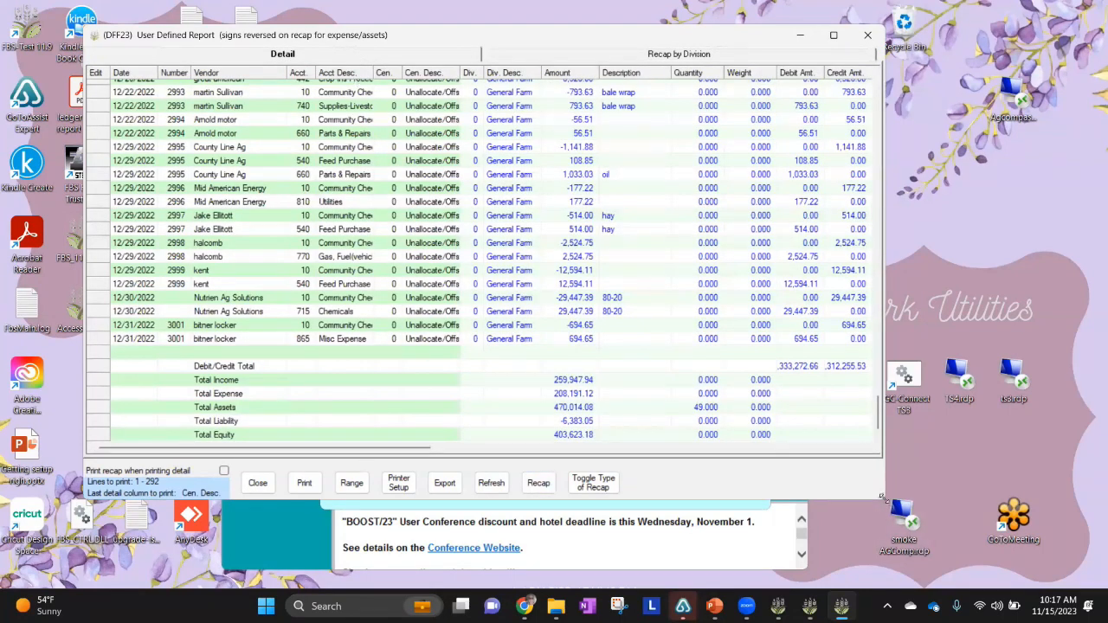
left_click_drag(882, 498, 917, 590)
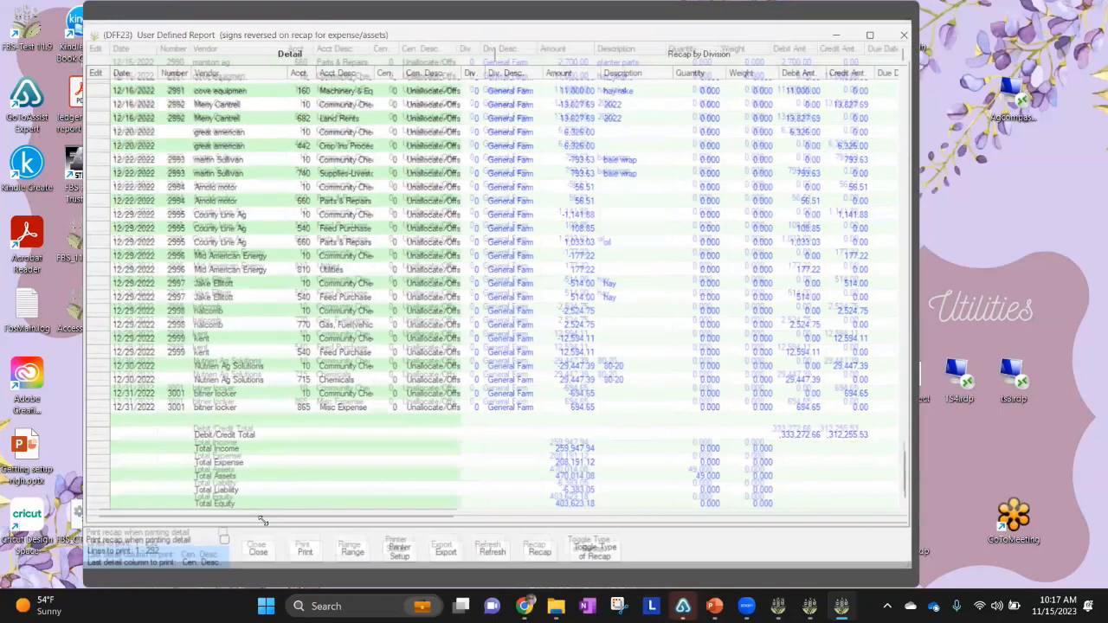
left_click_drag(264, 535, 354, 538)
left_click_drag(385, 537, 451, 537)
scroll(618, 427, "up", 4)
scroll(618, 427, "up", 8)
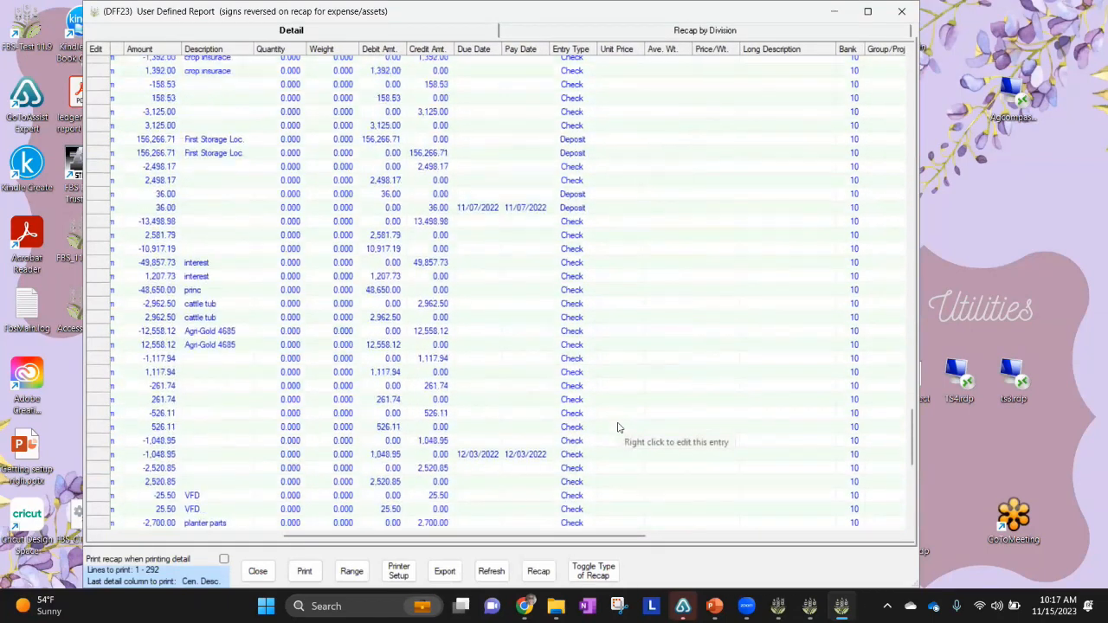
left_click_drag(587, 541, 721, 528)
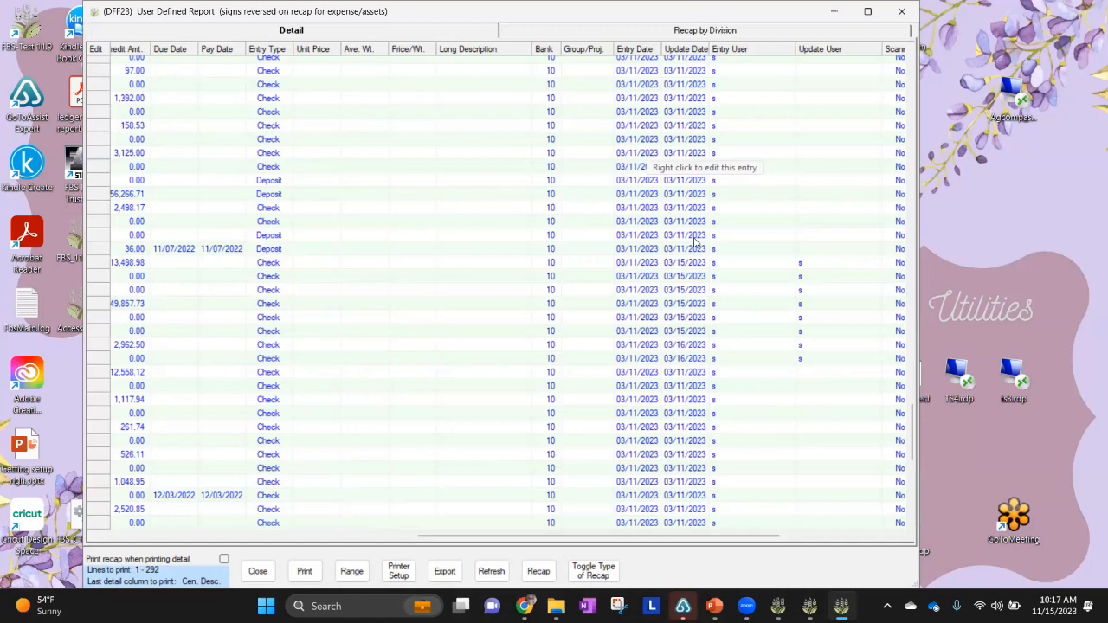
left_click_drag(653, 538, 710, 546)
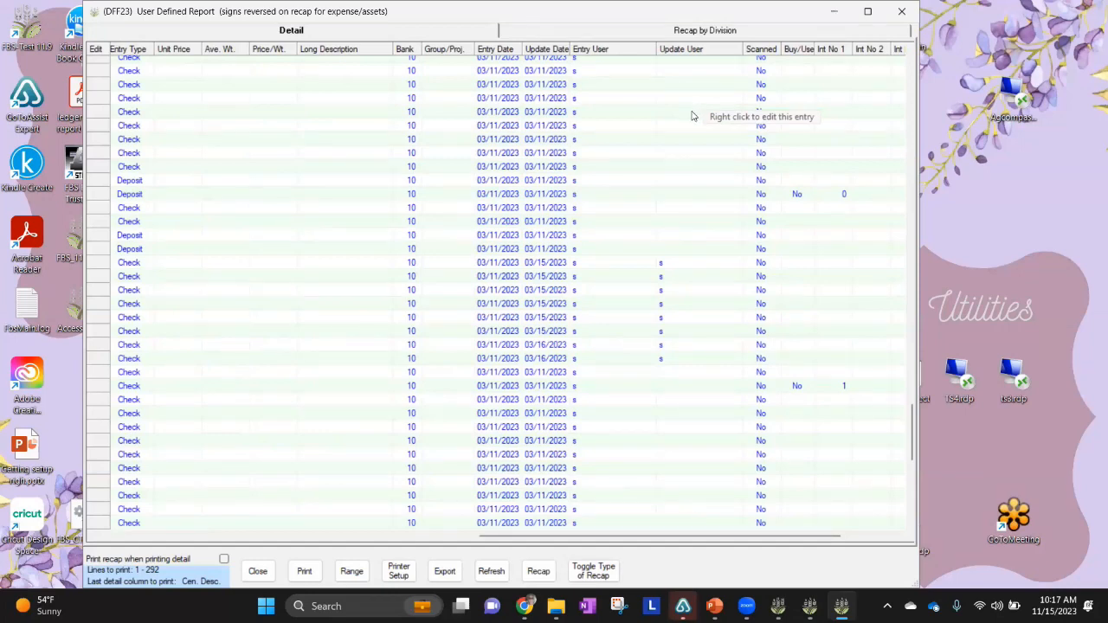
scroll(573, 489, "down", 1)
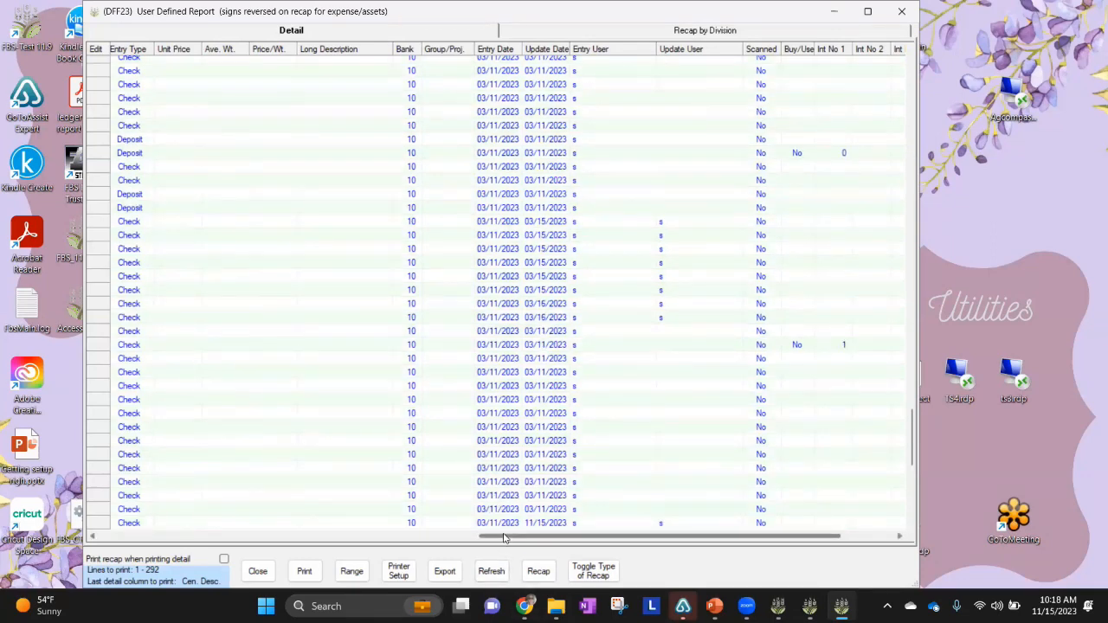
Move the Scanned column of the user defined report's detail view to directly after the Amount column.
left_click_drag(509, 538, 519, 540)
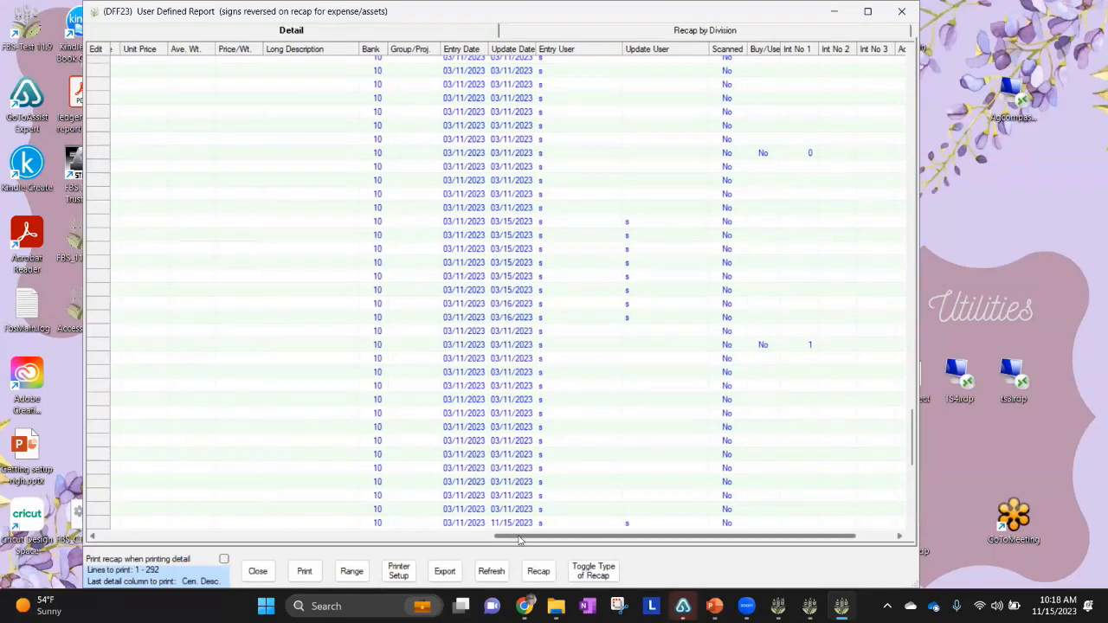
left_click_drag(520, 540, 296, 537)
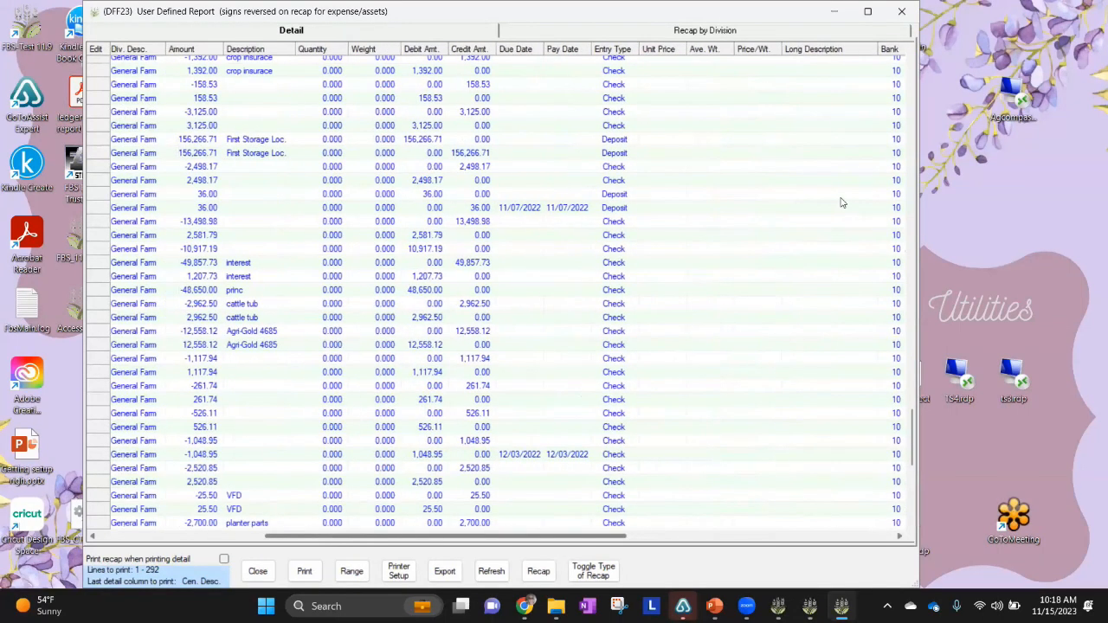
left_click_drag(545, 543, 864, 534)
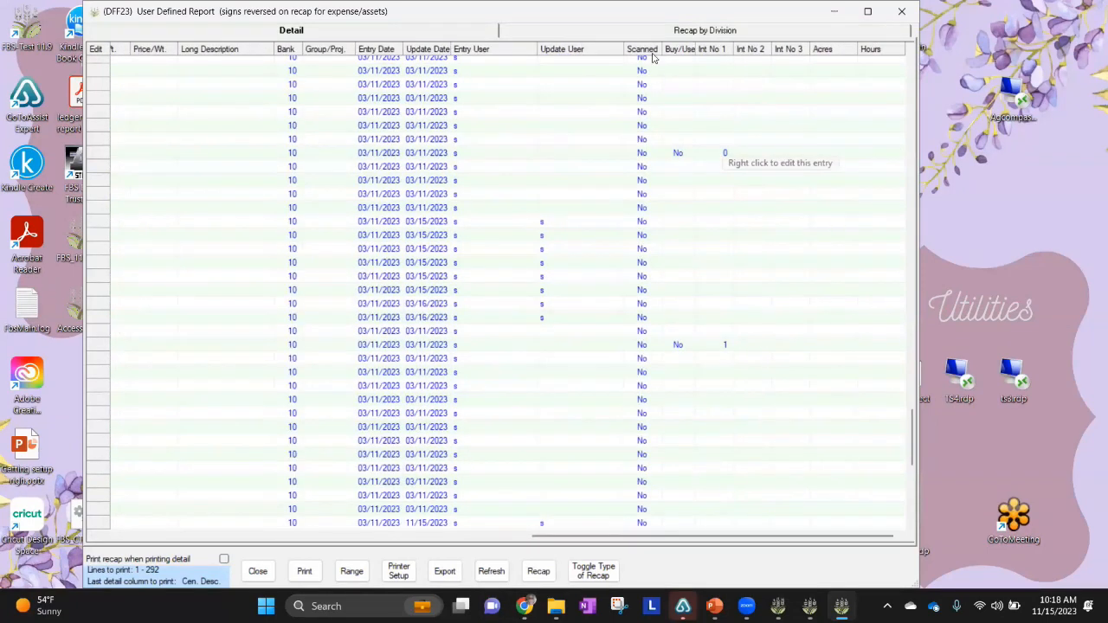
left_click_drag(919, 467, 911, 85)
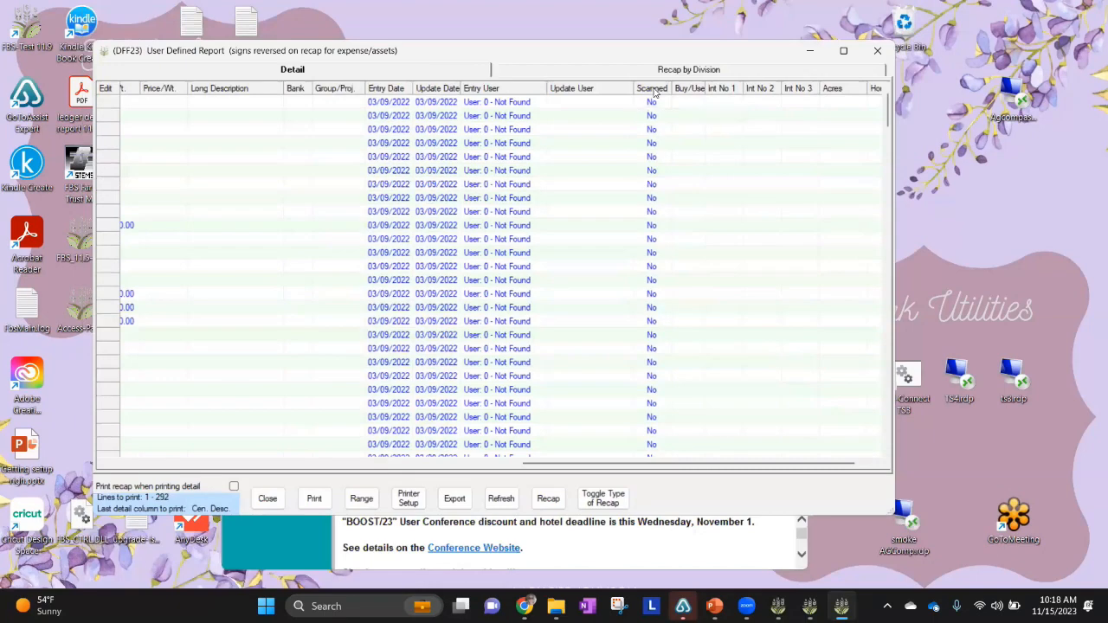
left_click_drag(634, 92, 186, 90)
left_click_drag(599, 470, 228, 90)
left_click_drag(428, 469, 264, 468)
left_click_drag(637, 90, 328, 97)
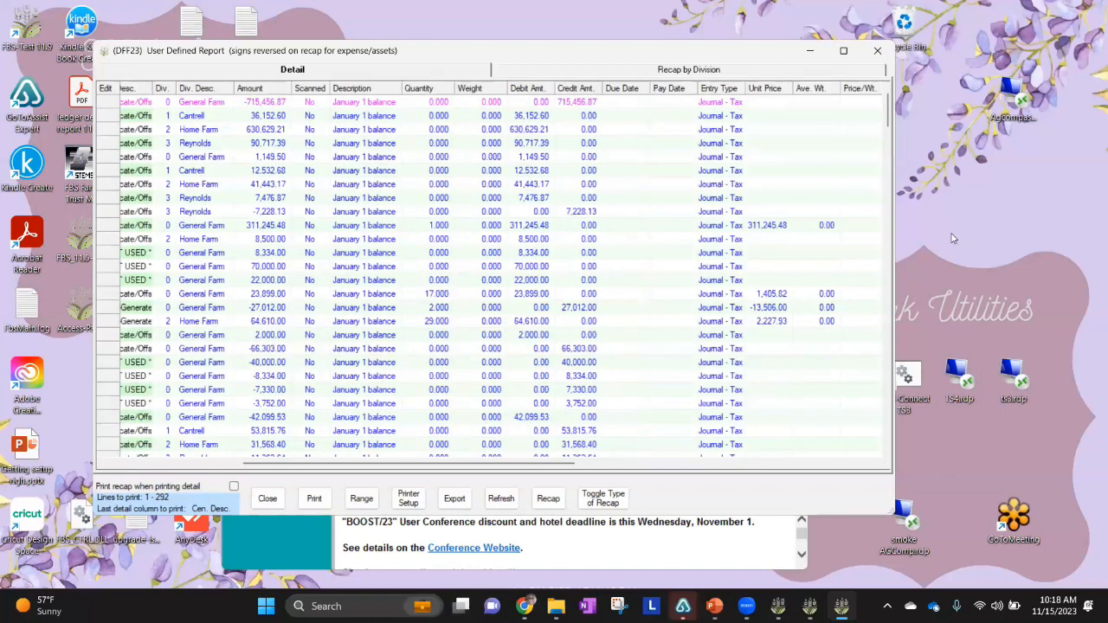
Place the Scanned column between Div. and Div. Desc. in the detail view, then close the user defined report.
scroll(247, 445, "down", 1)
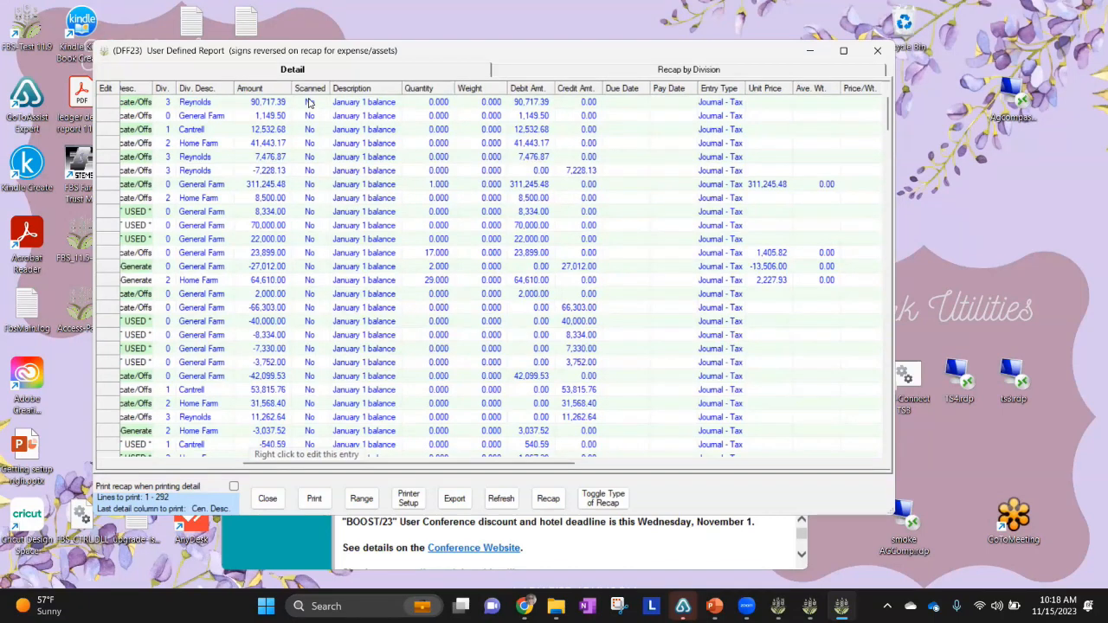
left_click_drag(284, 464, 147, 460)
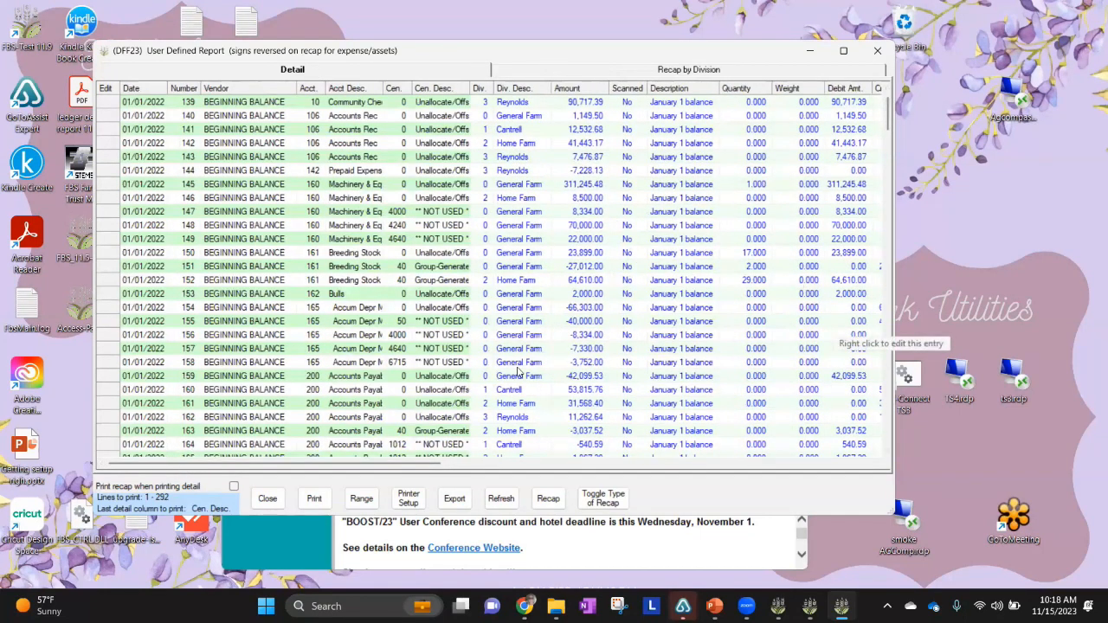
left_click_drag(627, 88, 520, 90)
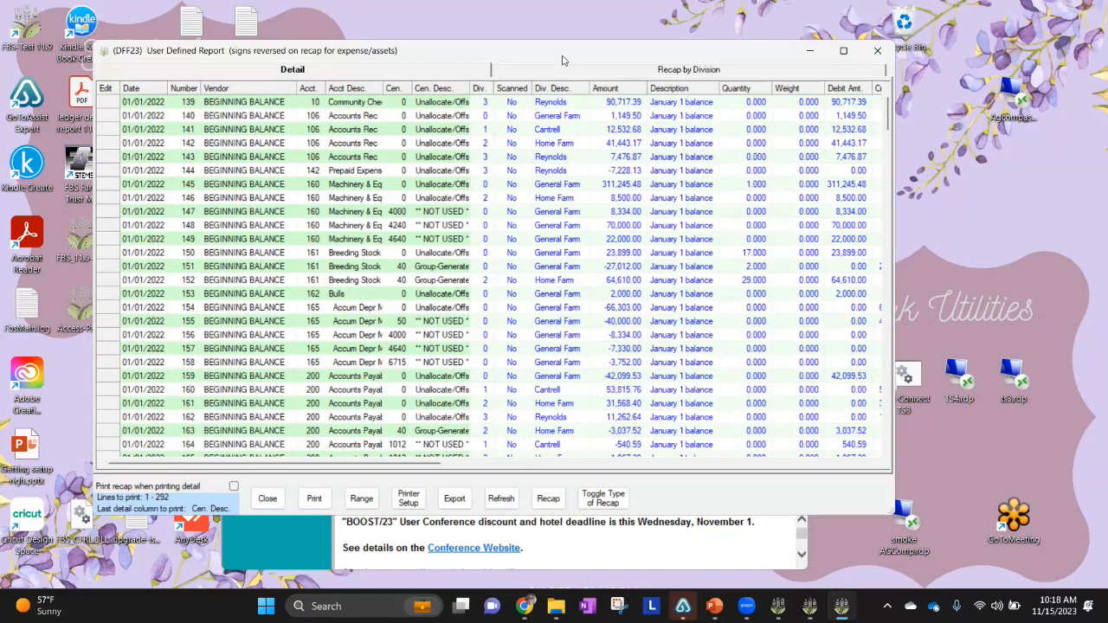
left_click(875, 52)
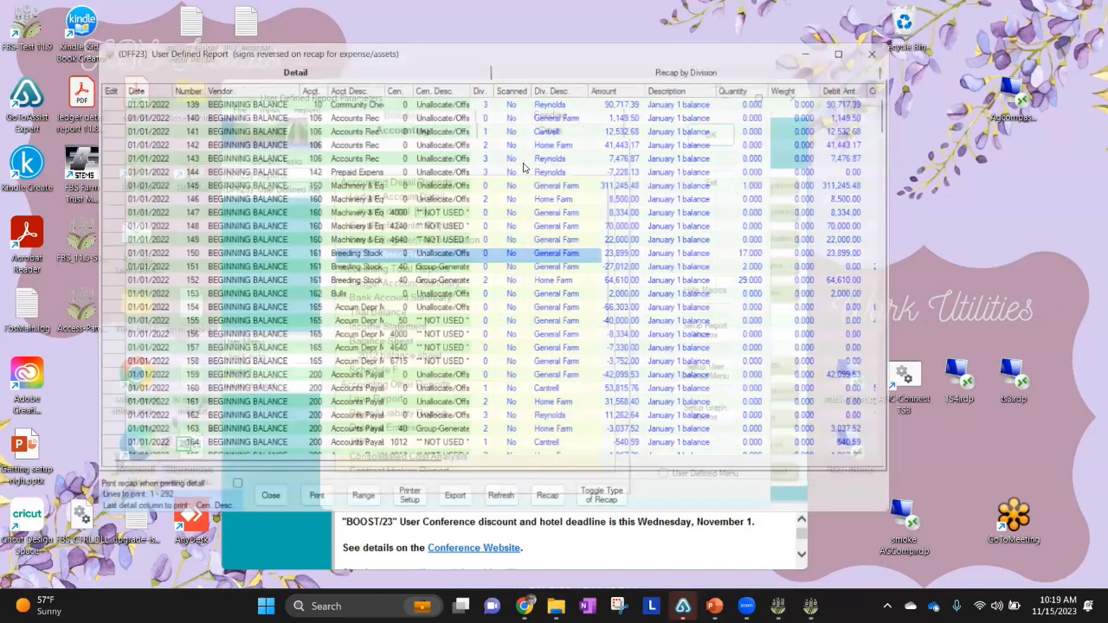
Try to open the Scanner Interface.
left_click(269, 109)
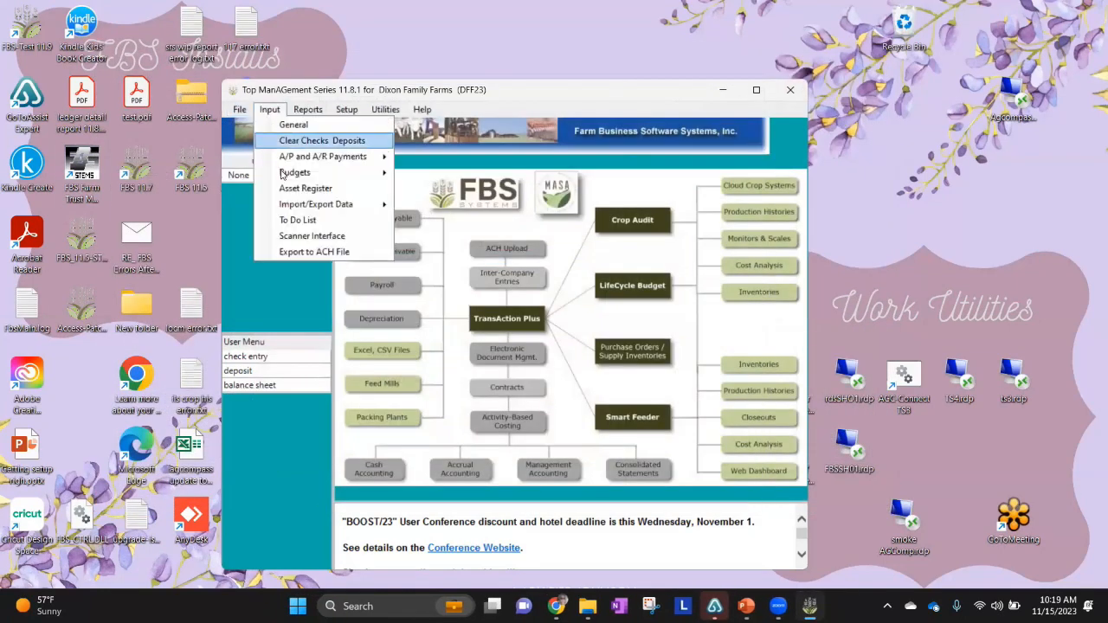
left_click(292, 238)
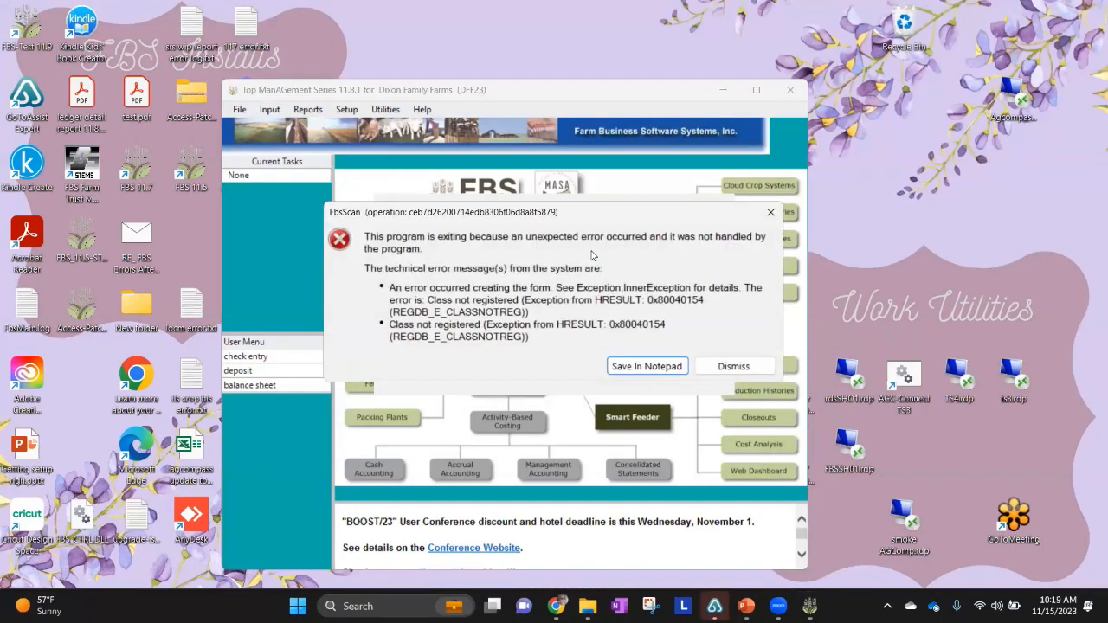
left_click(717, 367)
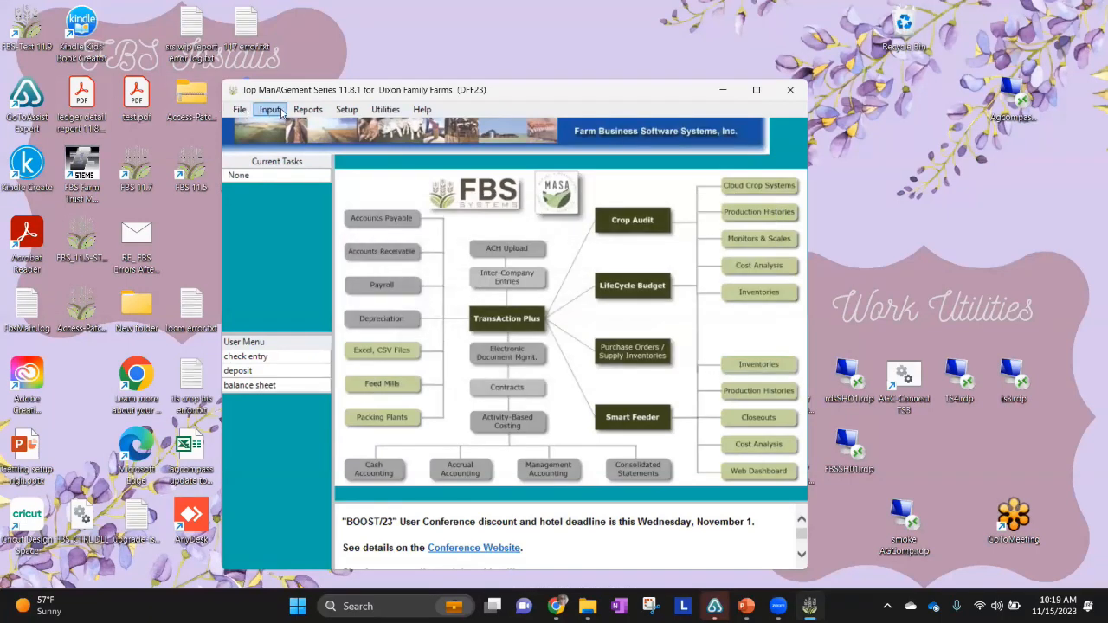
Run the User Defined Report from the general accounting reports with Print 'undefined' entries enabled.
left_click(308, 110)
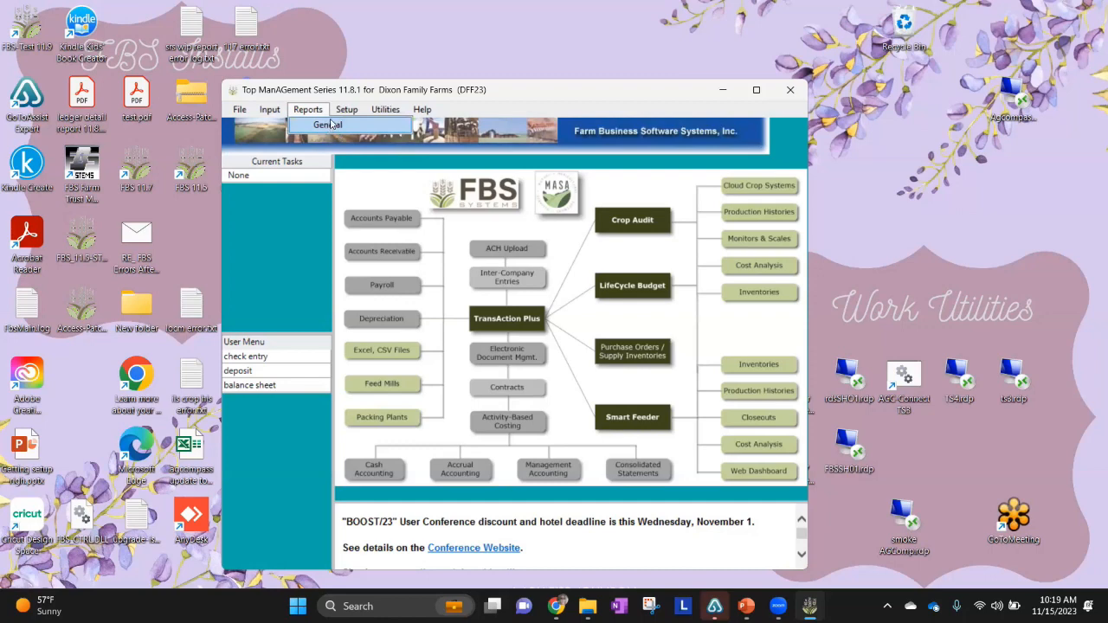
left_click(424, 98)
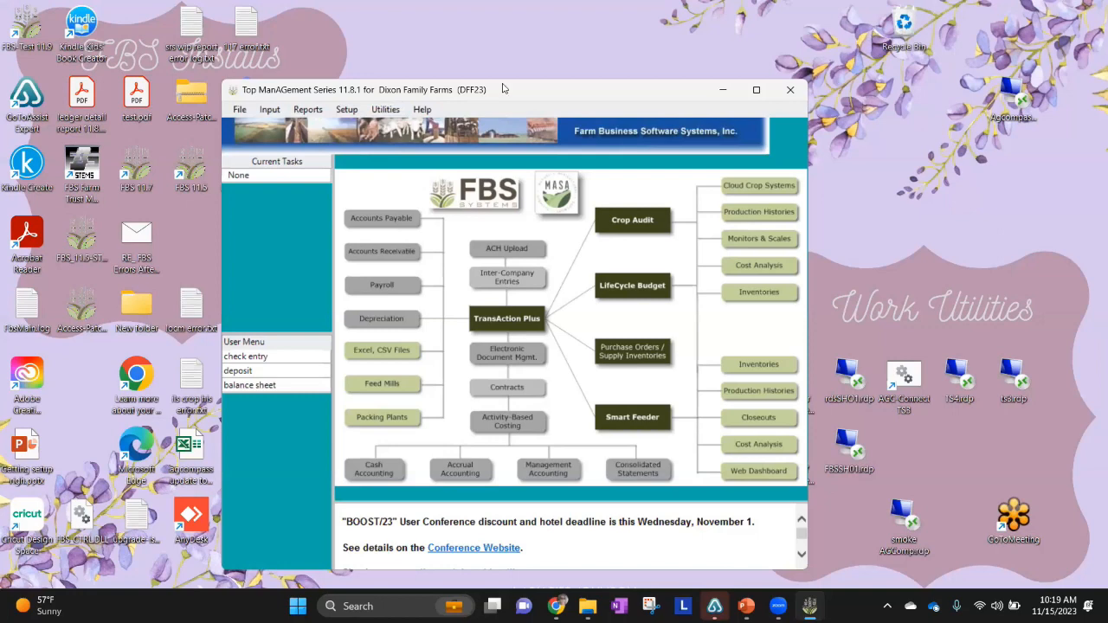
left_click_drag(503, 90, 505, 76)
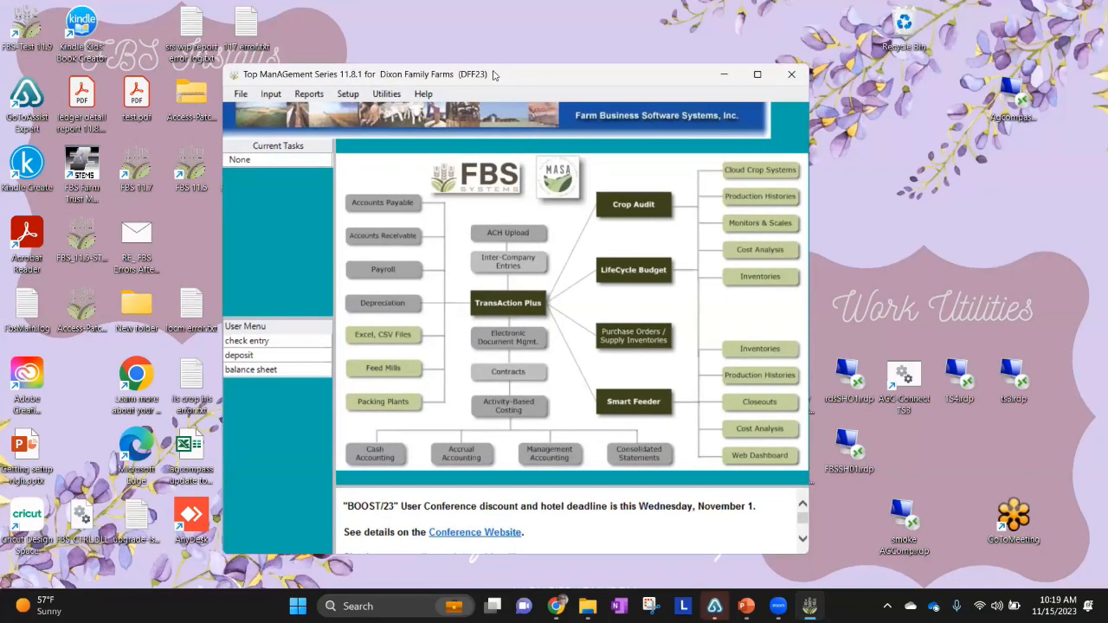
left_click(278, 93)
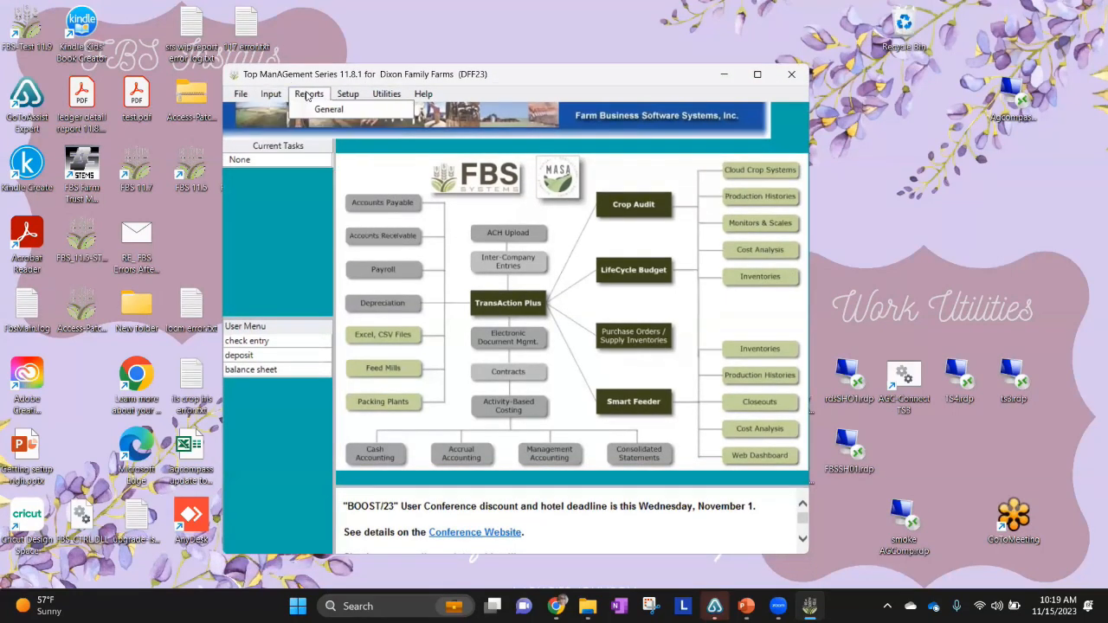
left_click(320, 109)
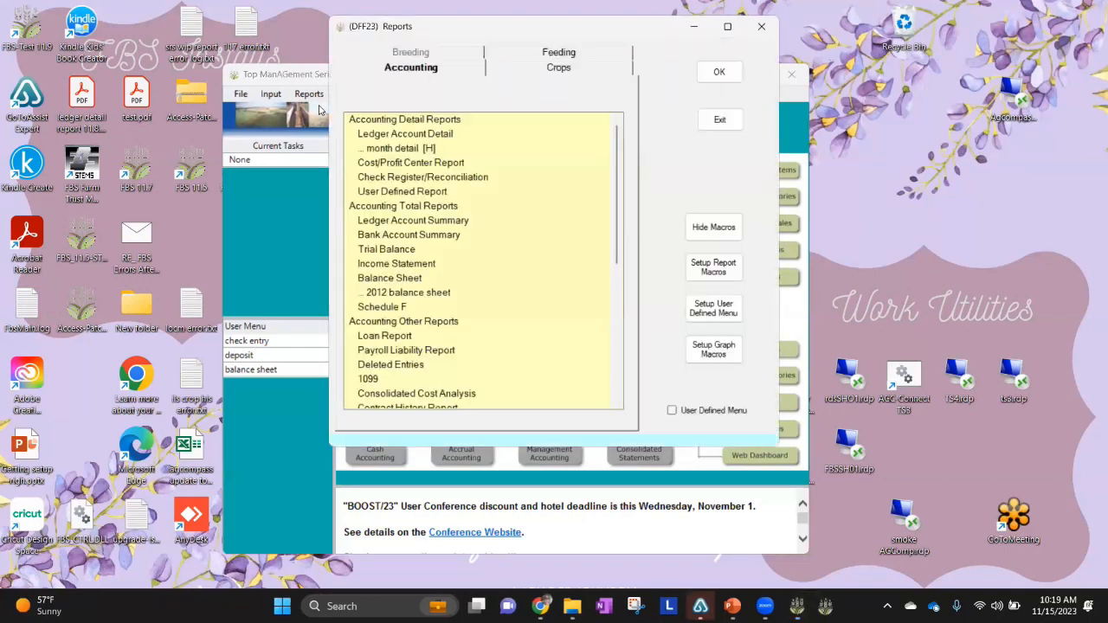
left_click(426, 193)
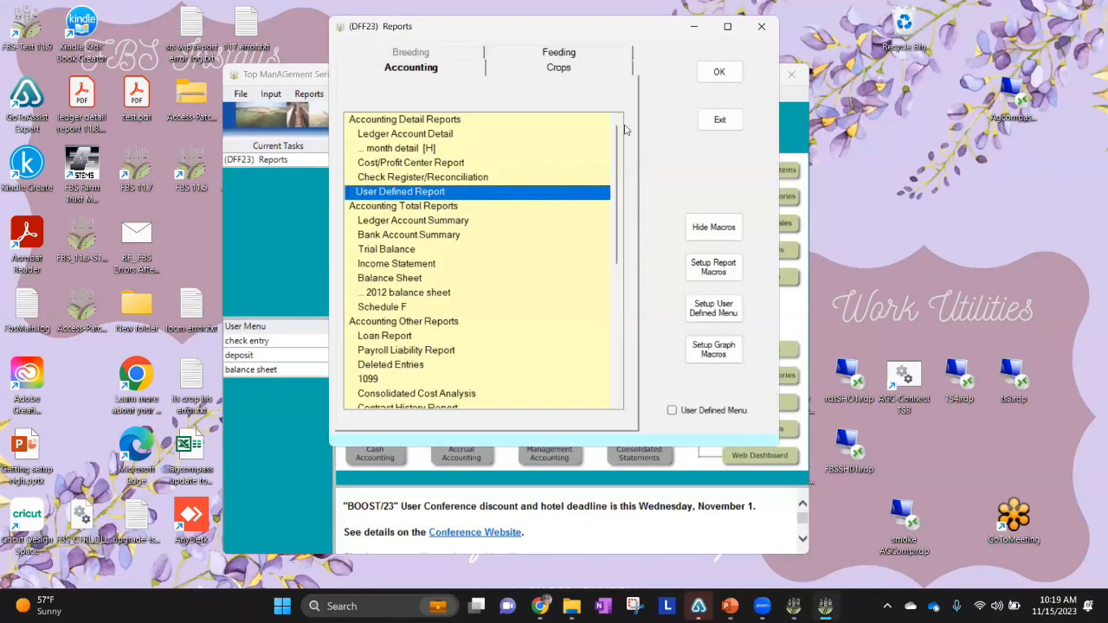
left_click(727, 73)
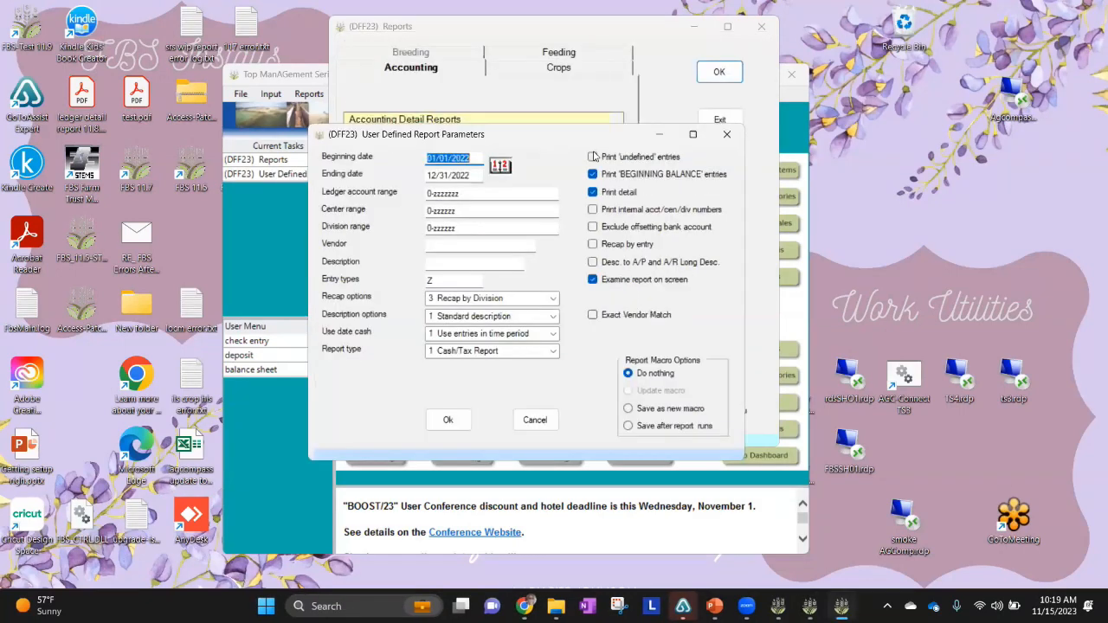
left_click(593, 158)
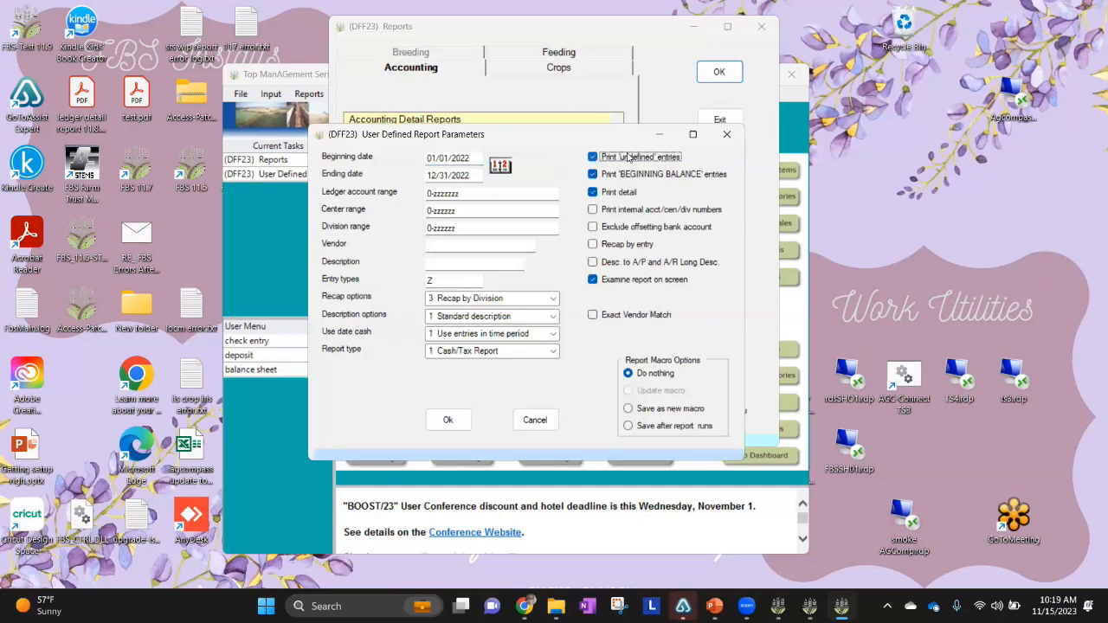
left_click(447, 419)
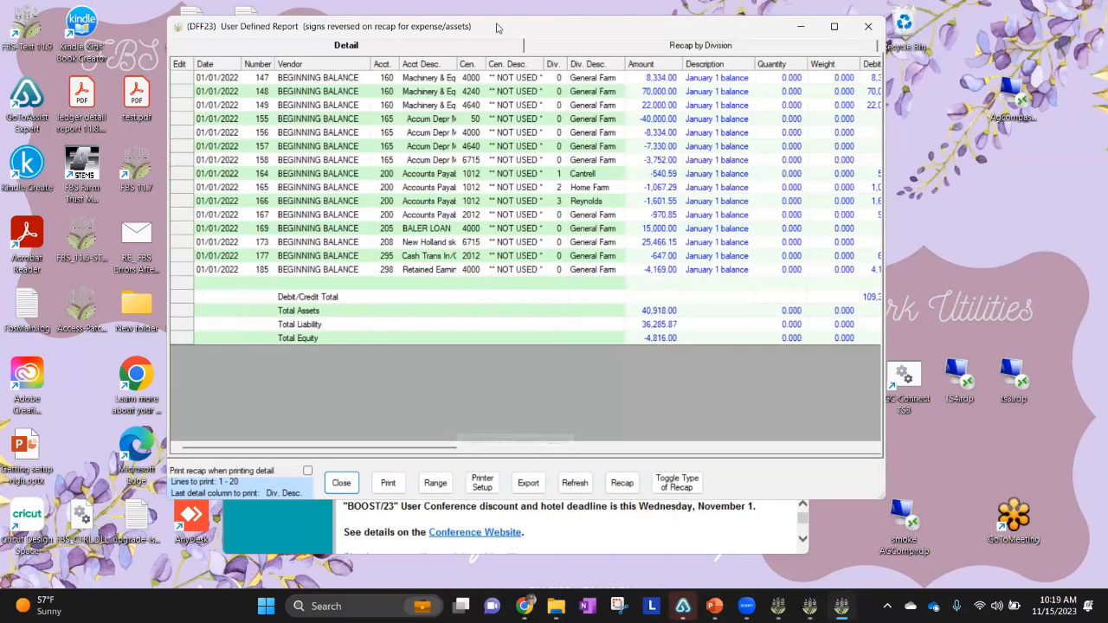
left_click_drag(496, 27, 489, 64)
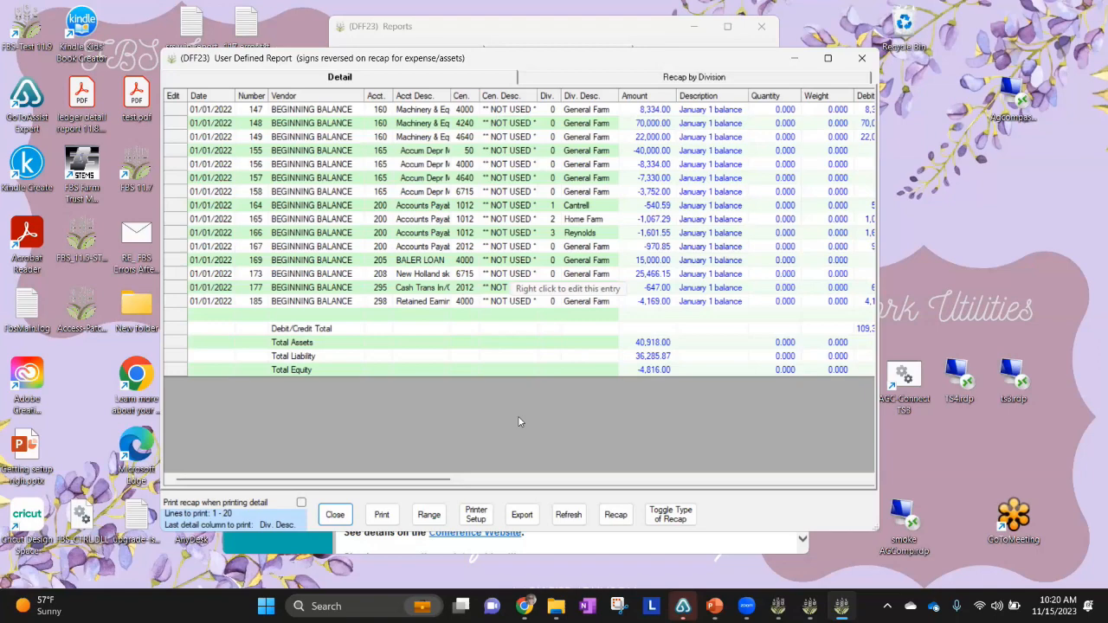
Exit the report list and open the Cost/Profit Centers setup, comparing it with the center numbers marked NOT USED in the report.
left_click(423, 39)
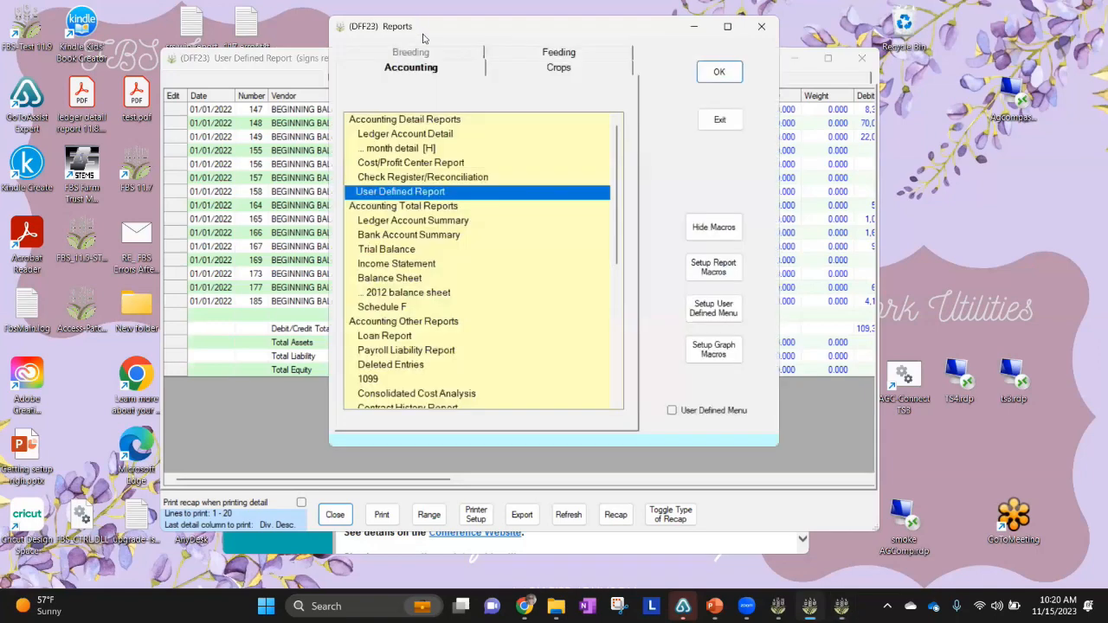
left_click(721, 121)
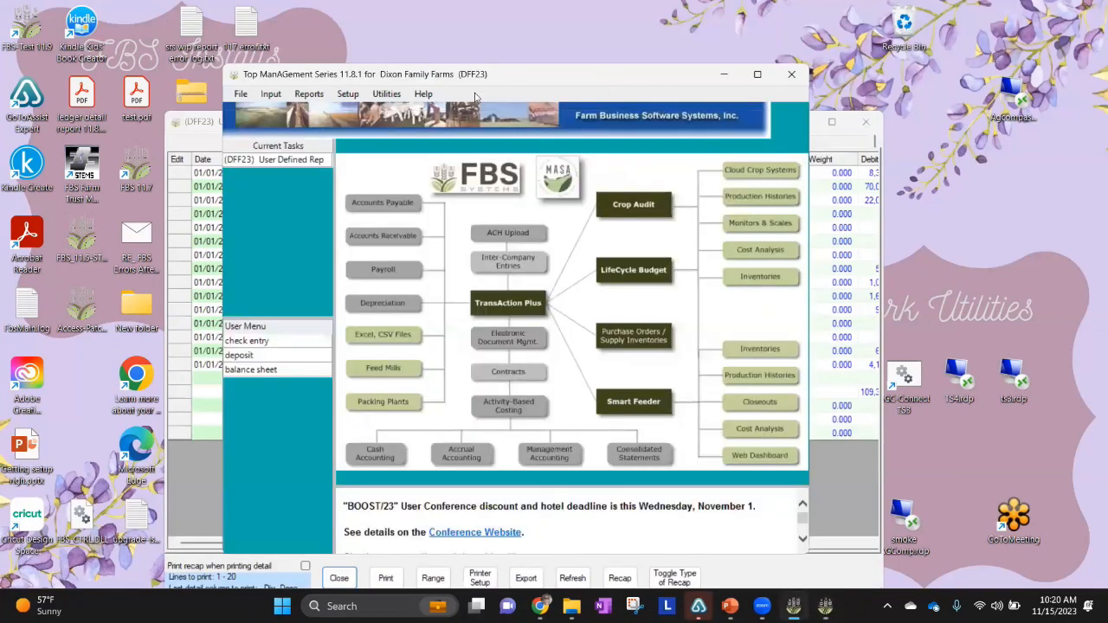
left_click(347, 93)
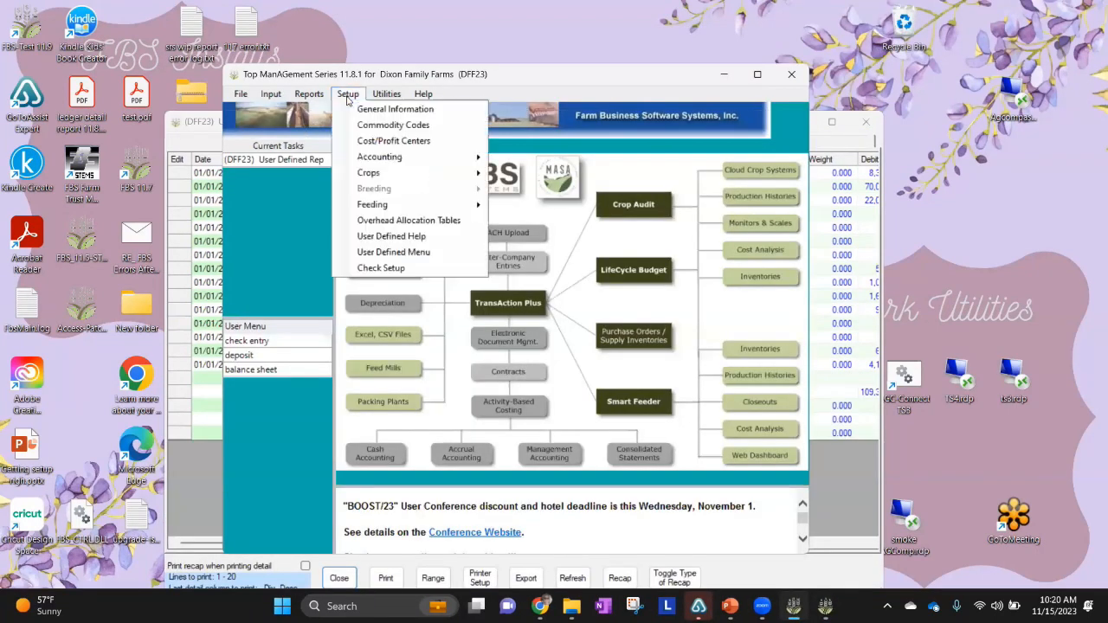
left_click(376, 142)
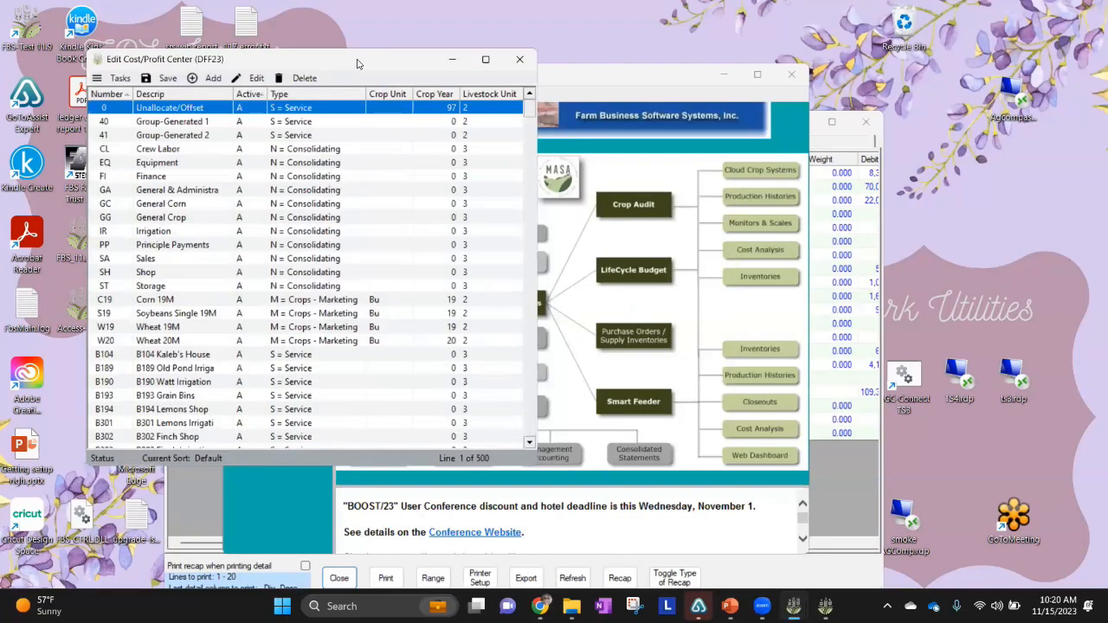
left_click_drag(357, 63, 784, 158)
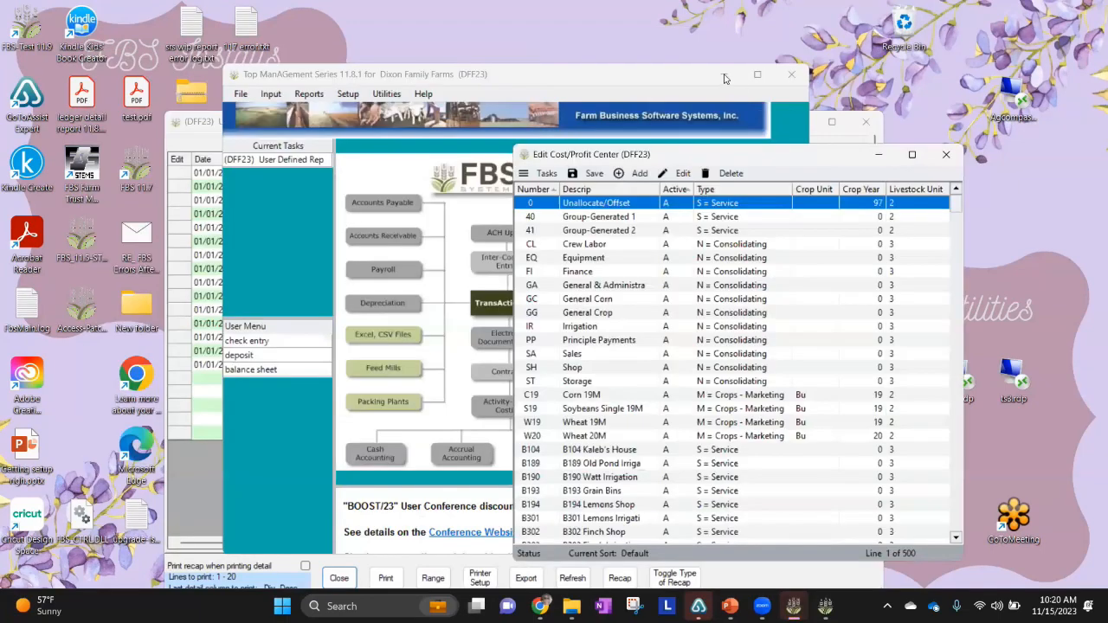
left_click(181, 139)
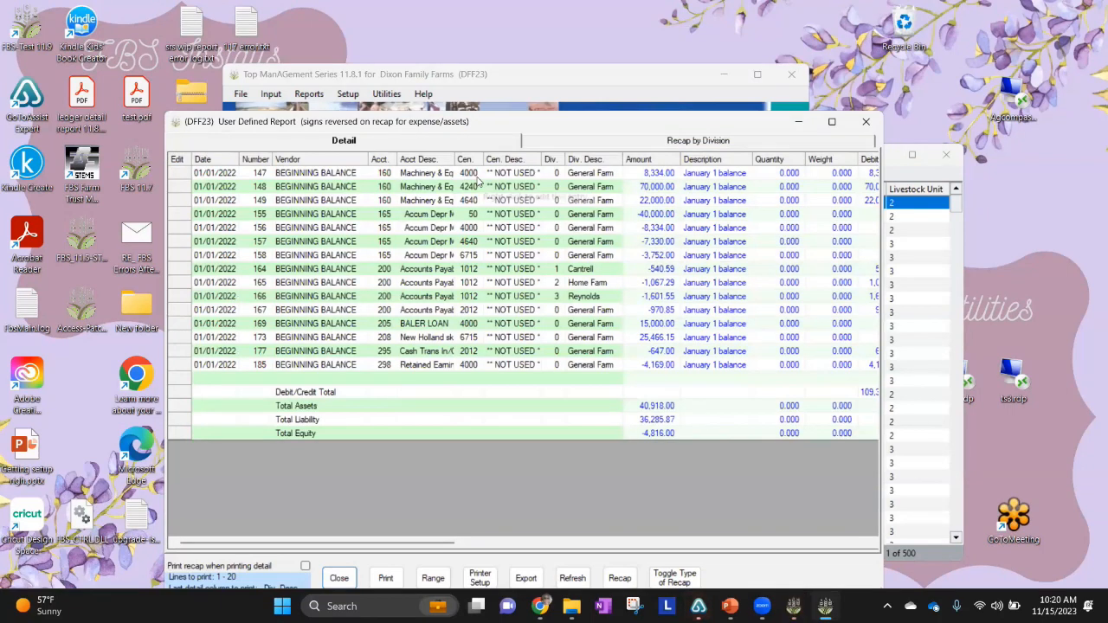
left_click(934, 258)
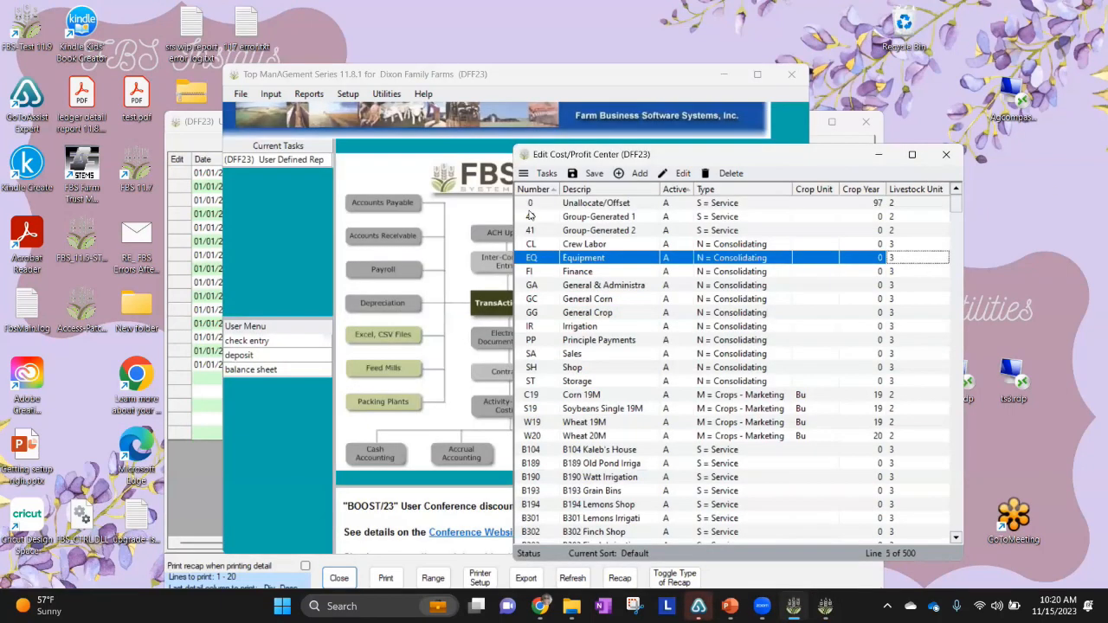
Add a cost/profit center numbered 4000 with the description "Restoring center4000".
left_click(620, 173)
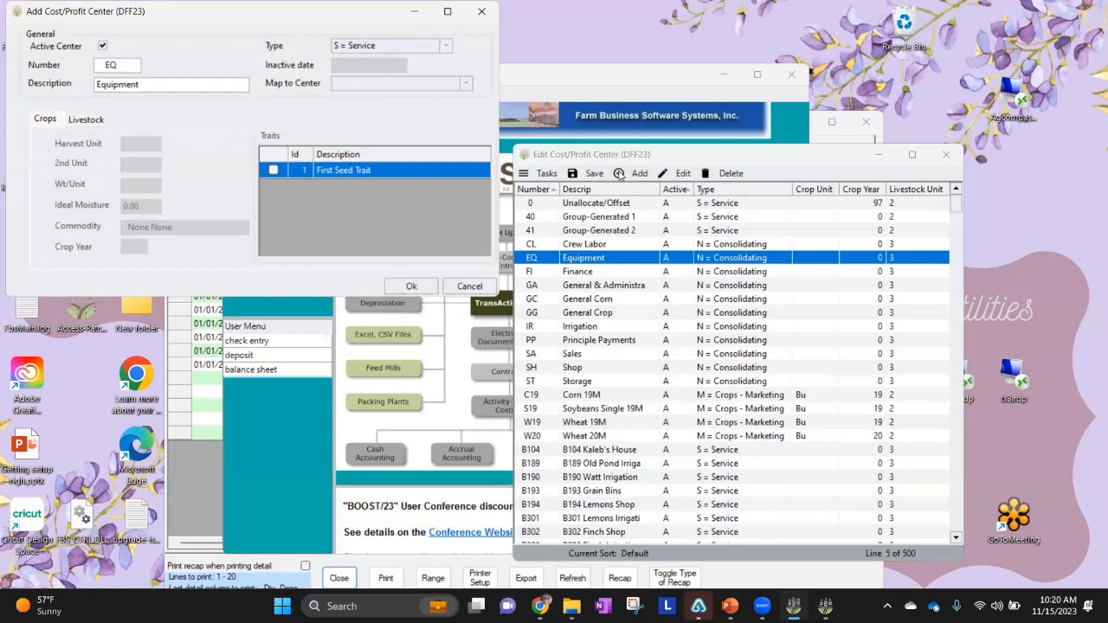
left_click(124, 65)
type("4000")
left_click(144, 85)
left_click_drag(137, 84, 73, 86)
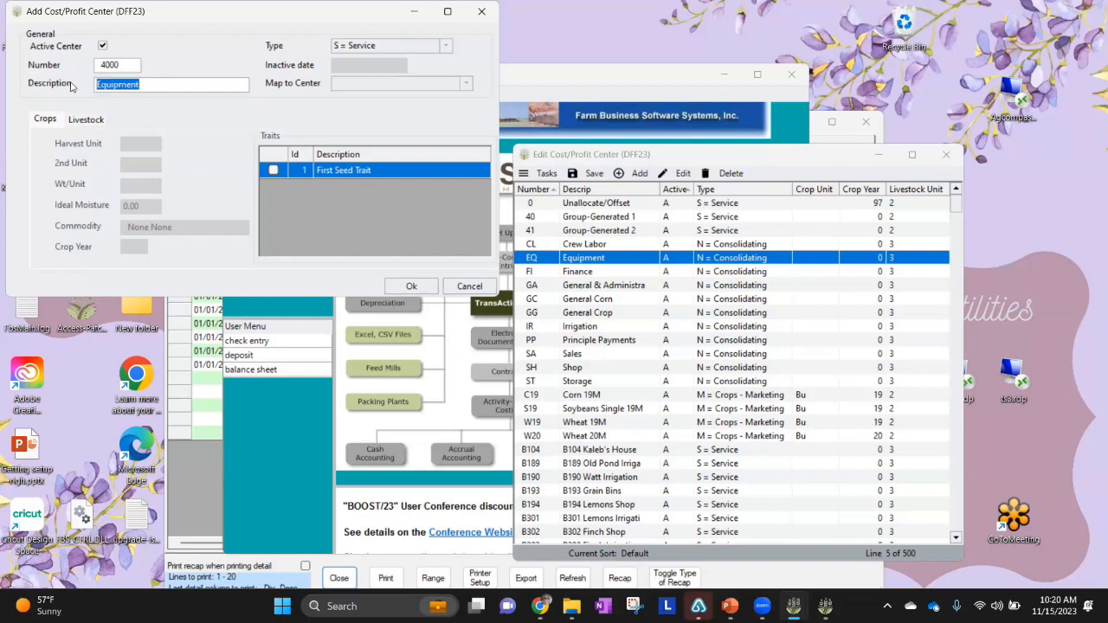
type("Restoring center 400")
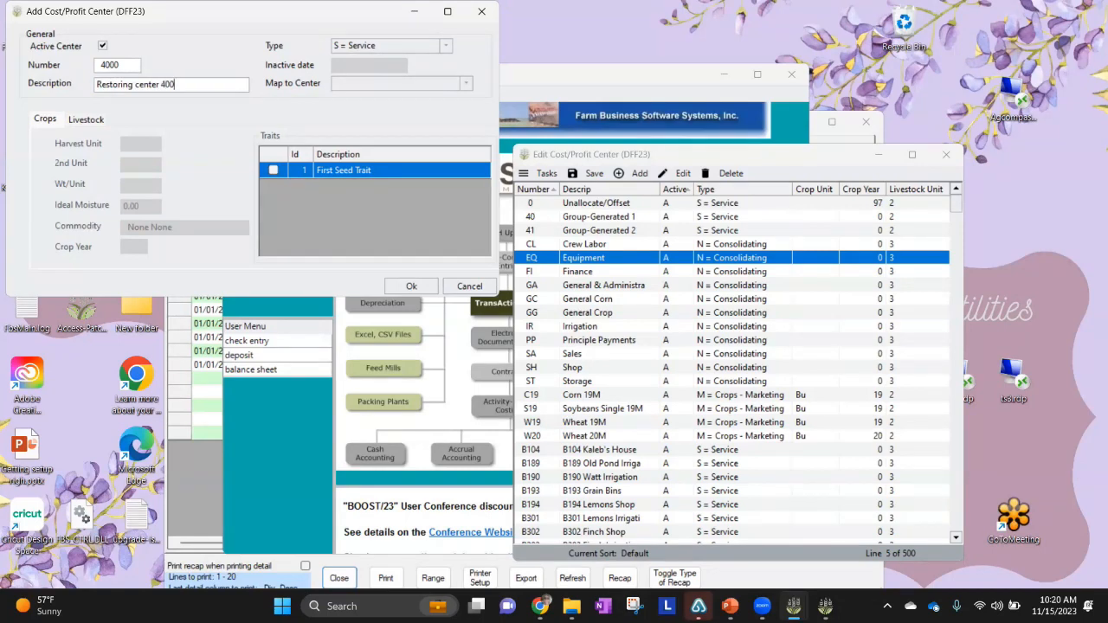
key("BackSpace")
type("4000")
left_click(413, 288)
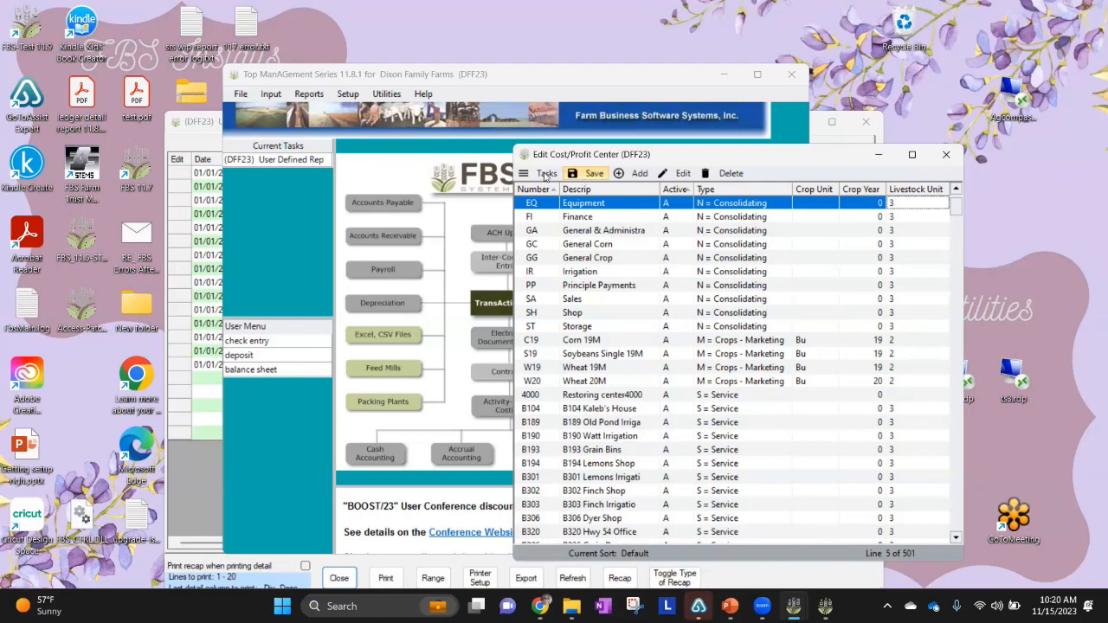
left_click(543, 174)
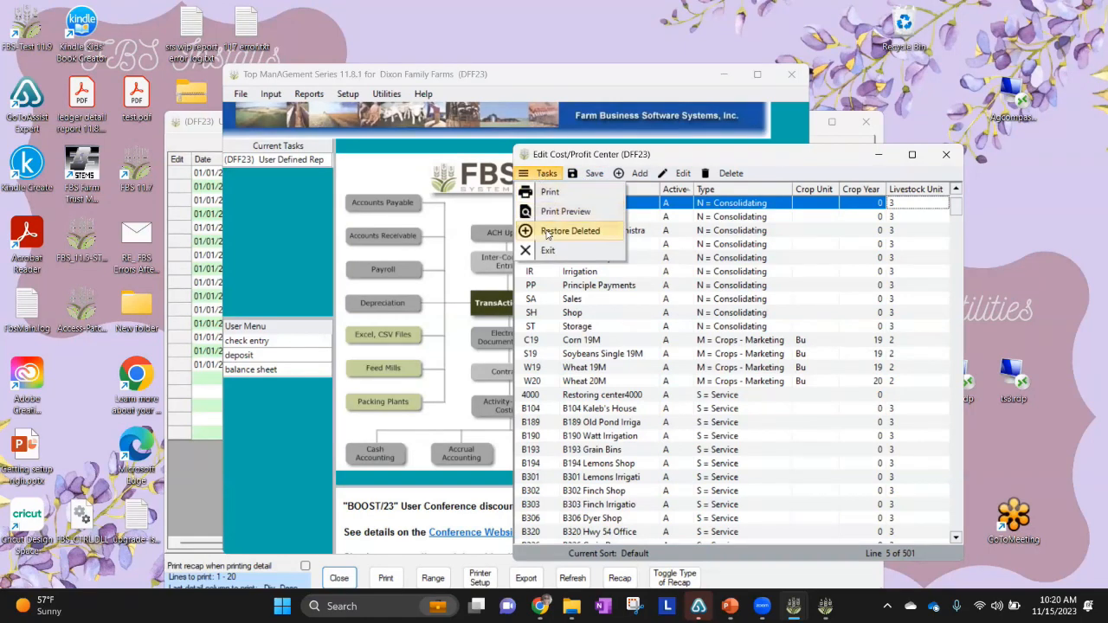
left_click(559, 156)
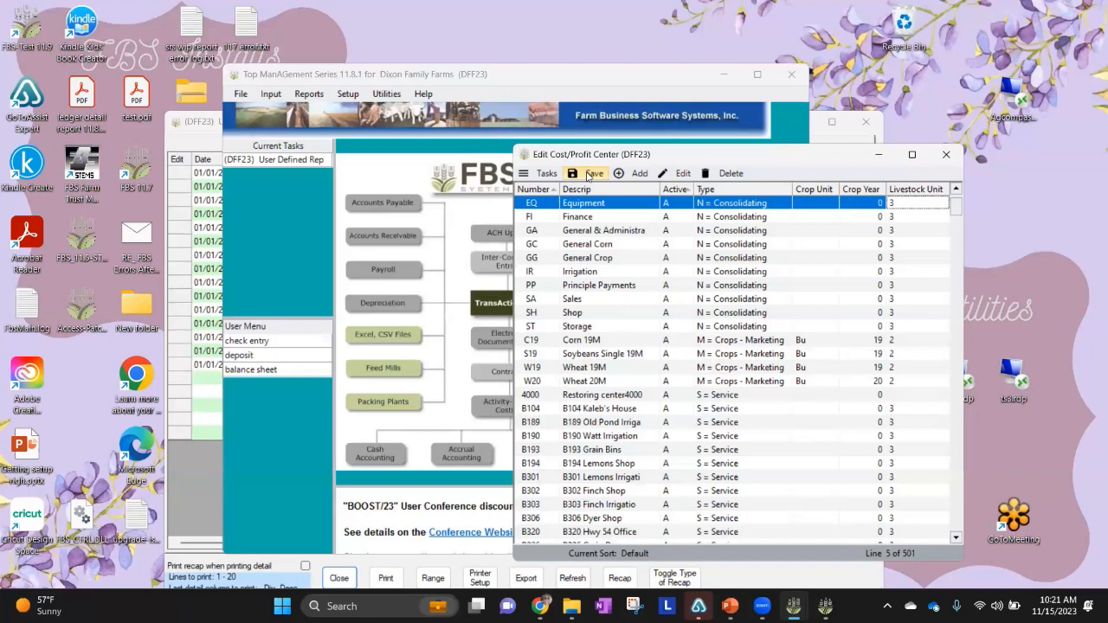
Save the cost/profit center changes, check the list of restorable centers, and cancel without restoring any.
left_click(543, 173)
left_click(540, 231)
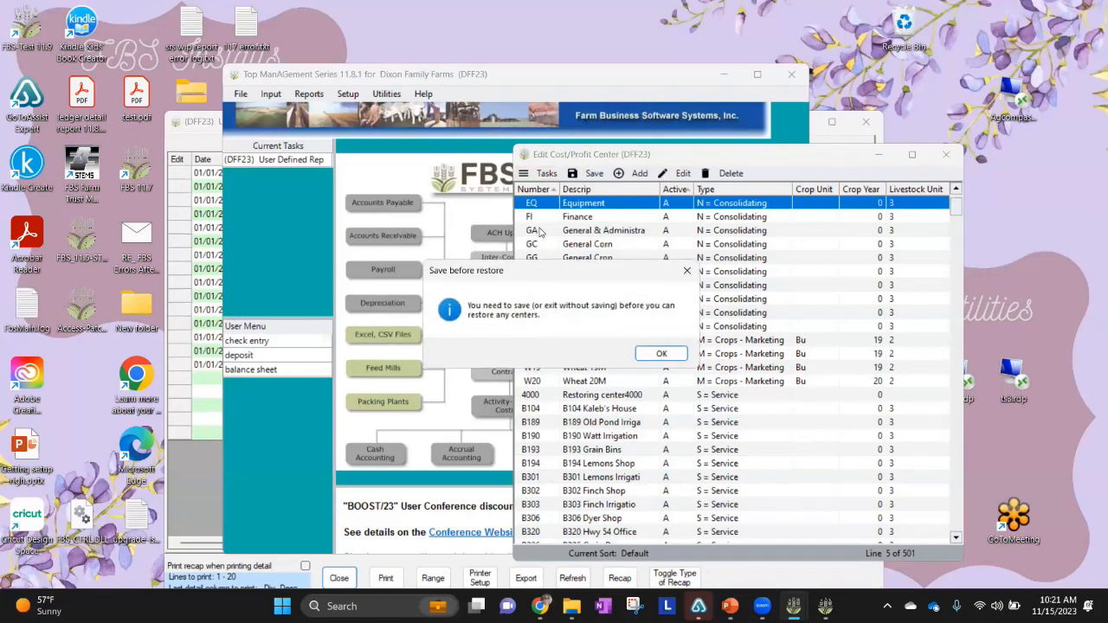
left_click(661, 353)
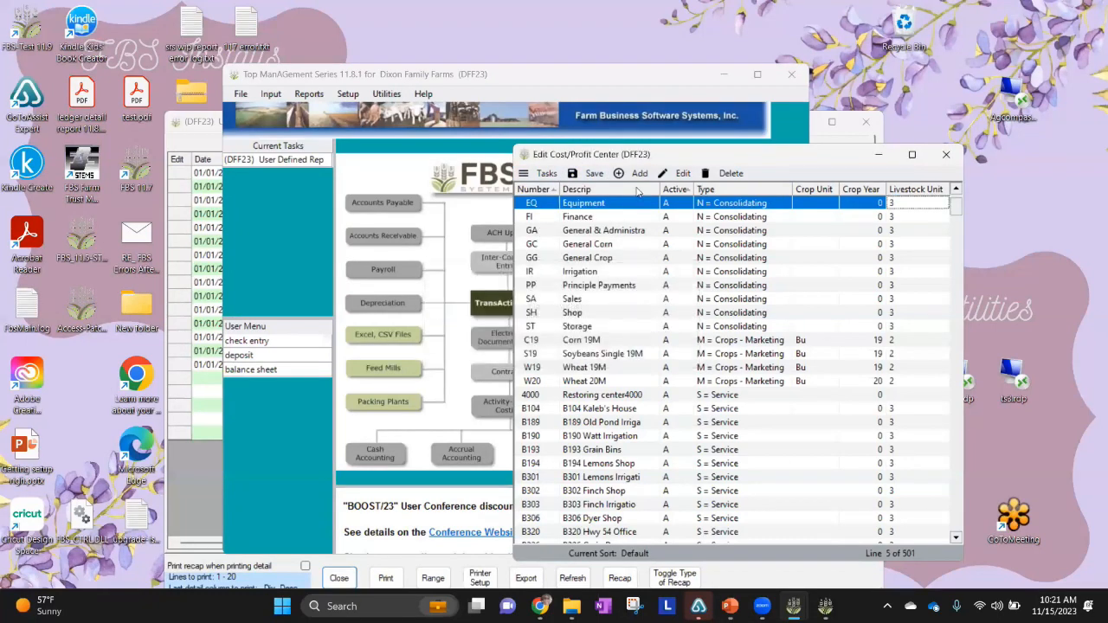
left_click(597, 176)
left_click(544, 174)
left_click(540, 230)
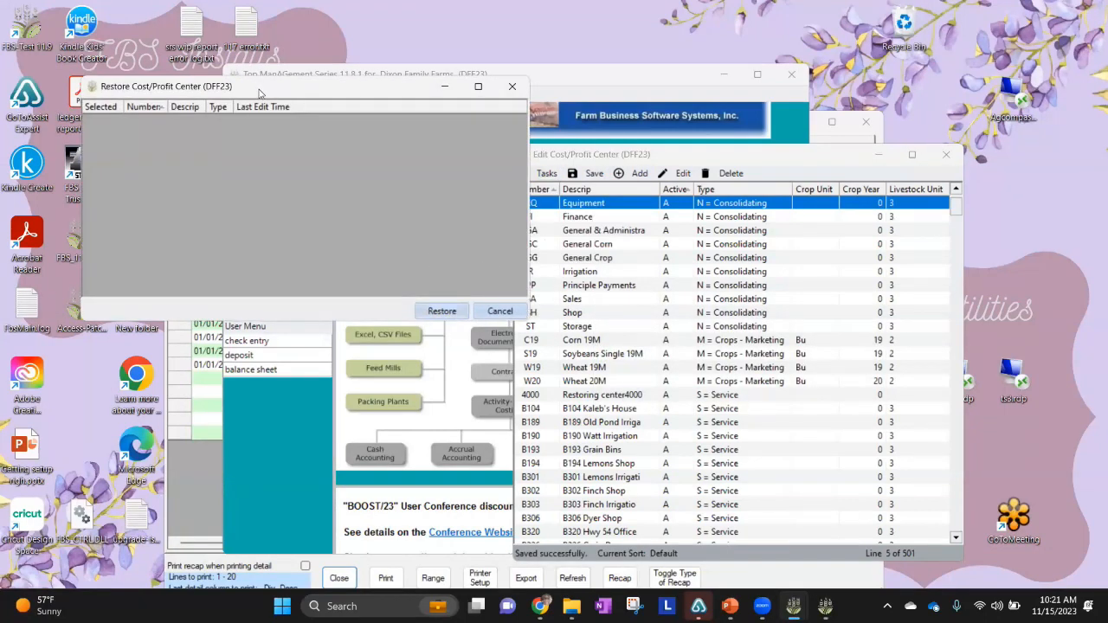
left_click_drag(260, 90, 339, 104)
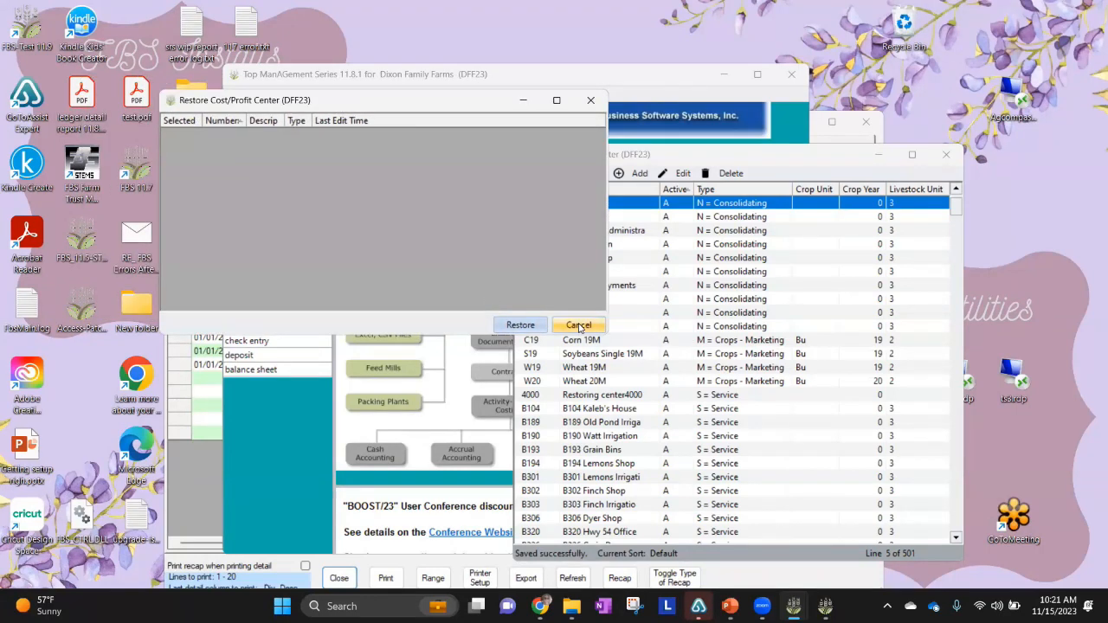
left_click(578, 326)
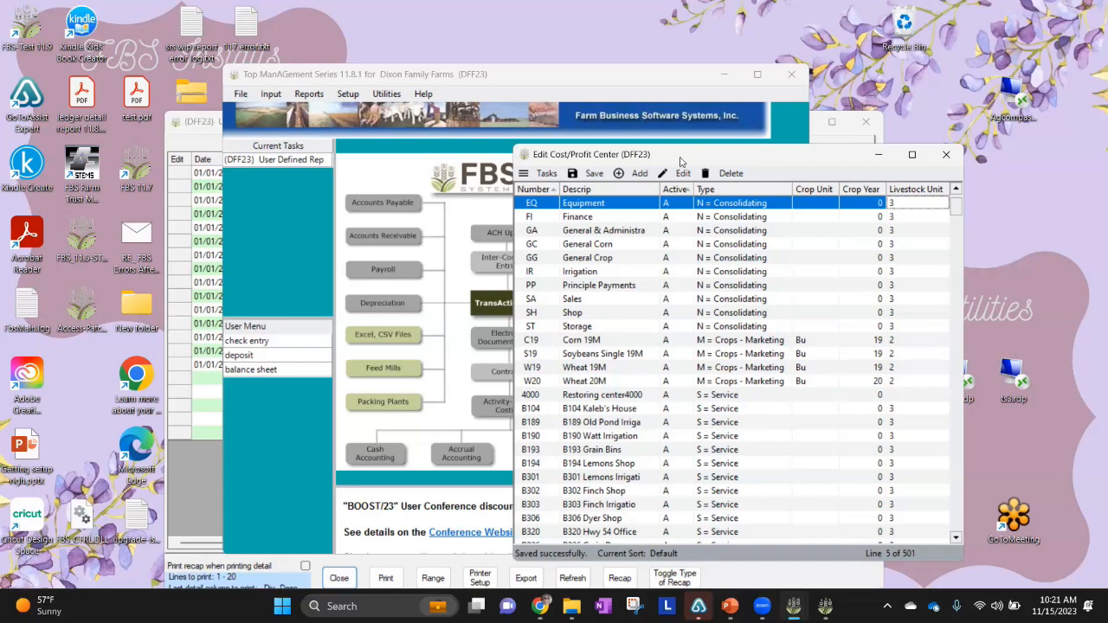
Close the Cost/Profit Center setup and refresh the User Defined Report.
left_click_drag(589, 154, 489, 115)
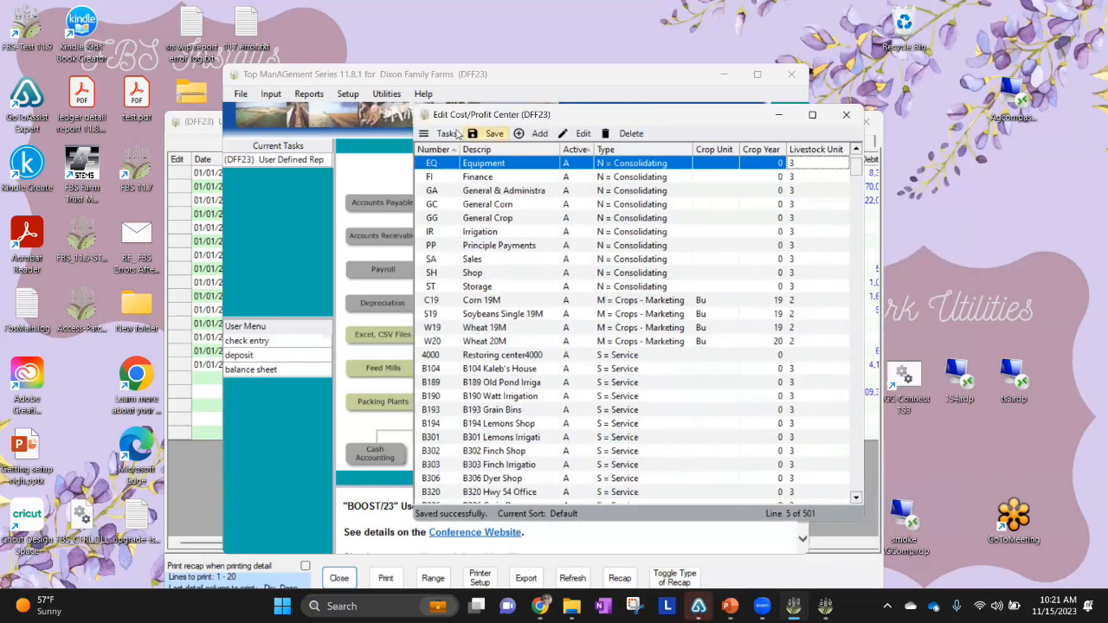
left_click(845, 114)
left_click(208, 126)
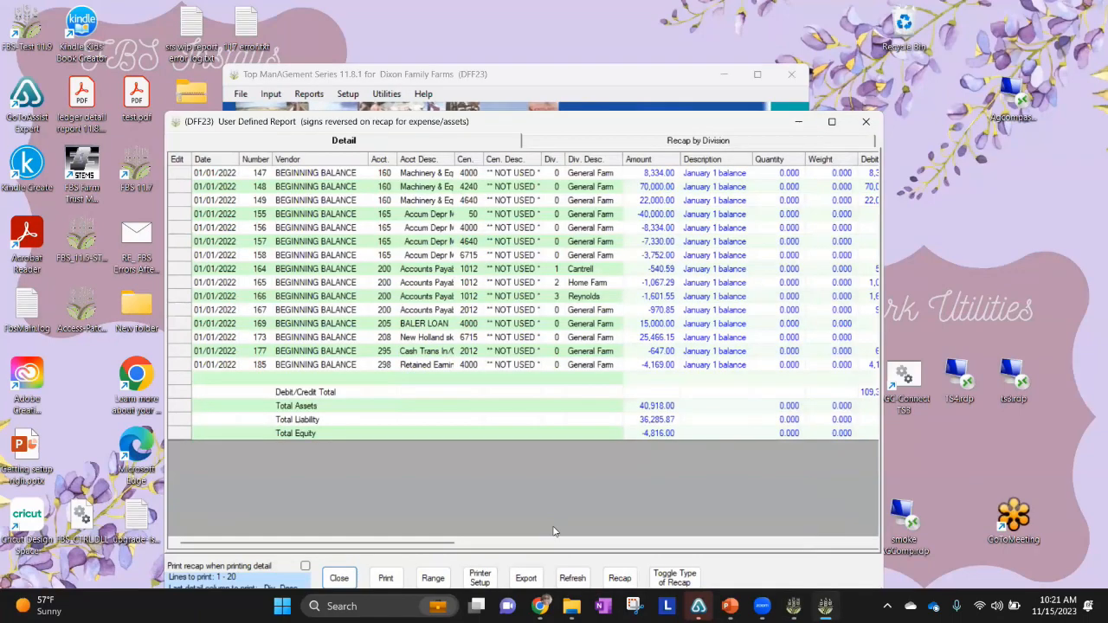
left_click(579, 579)
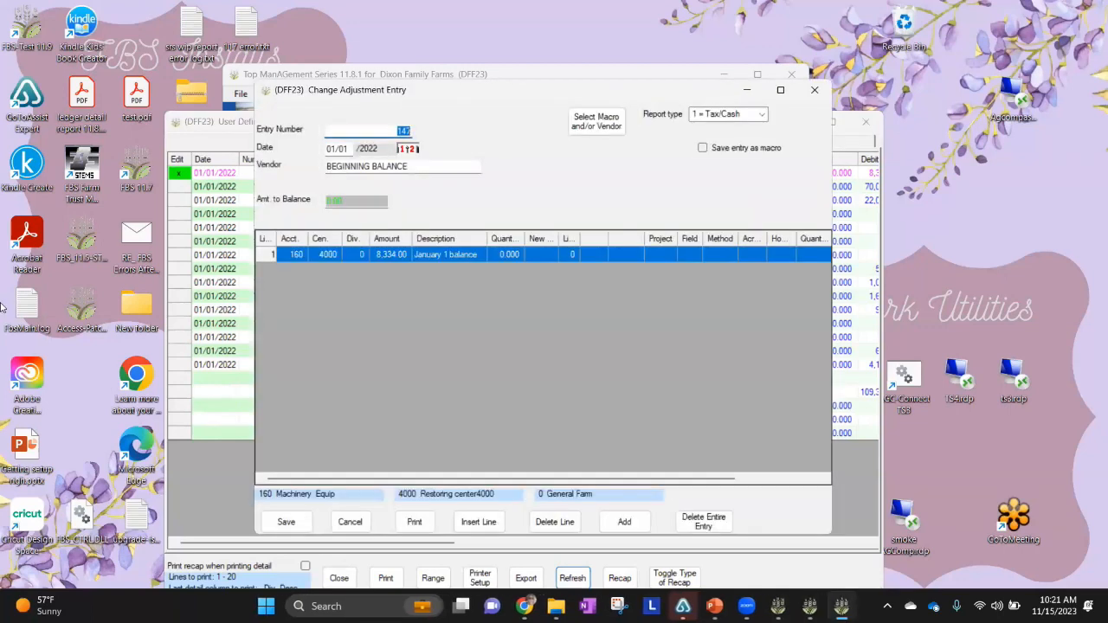
Set the division of beginning balance entry 147 to 4 trucking, save the entry, and refresh the report.
left_click(300, 257)
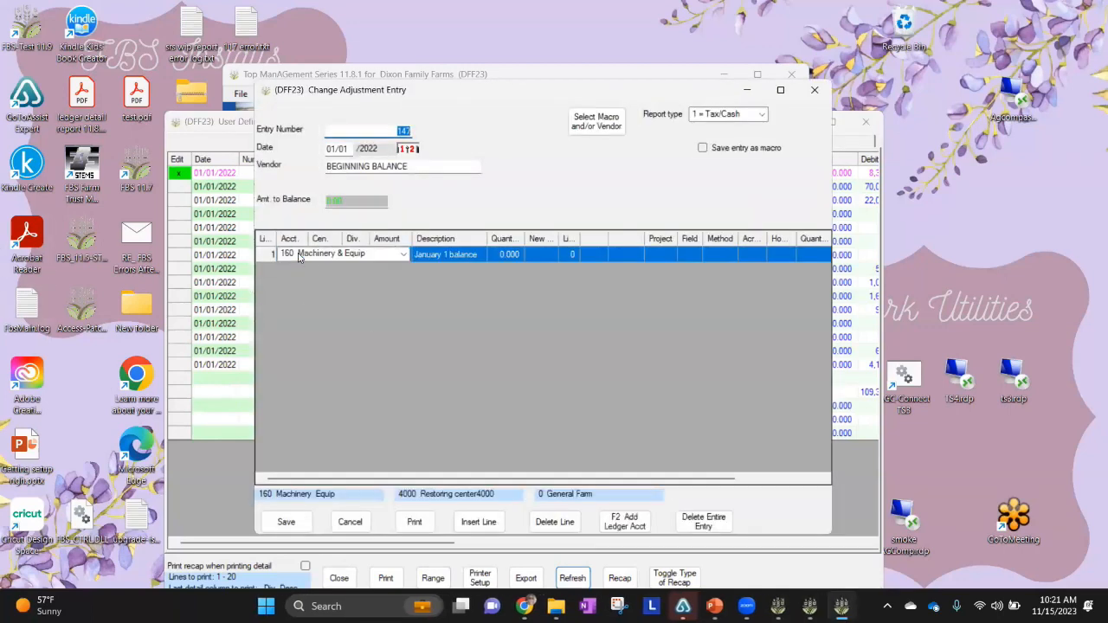
left_click(360, 265)
key("Tab")
key("Tab")
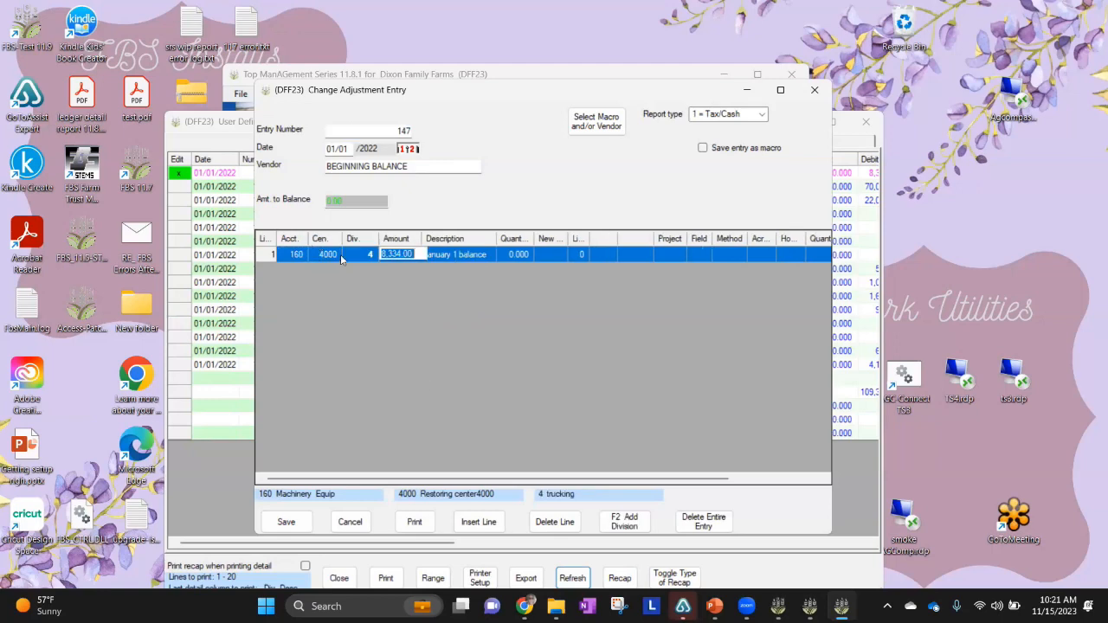
left_click(287, 522)
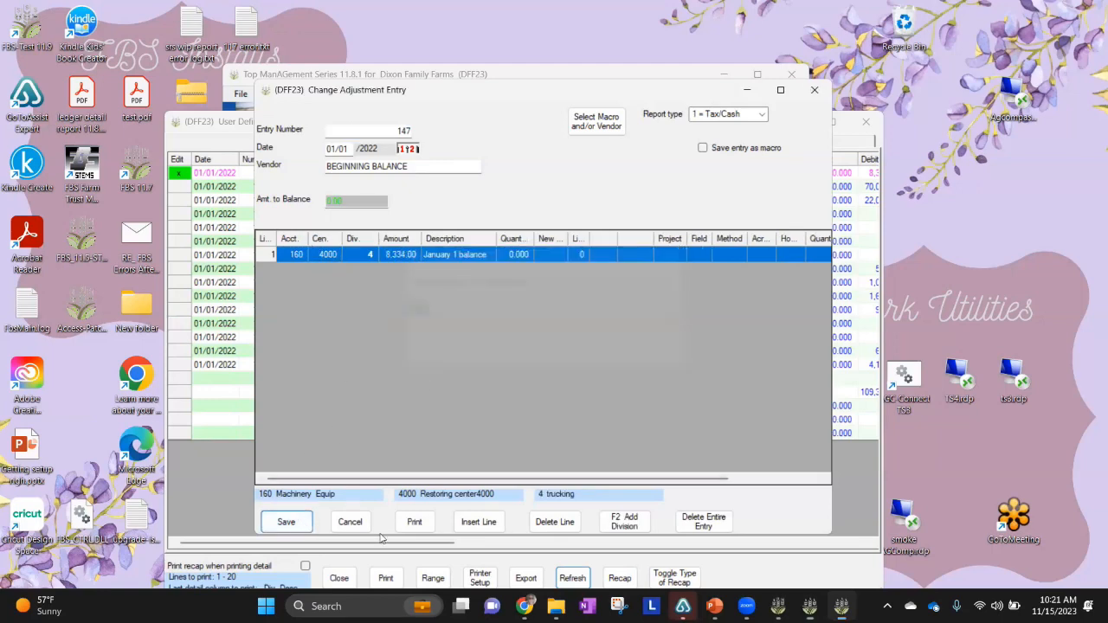
left_click(580, 581)
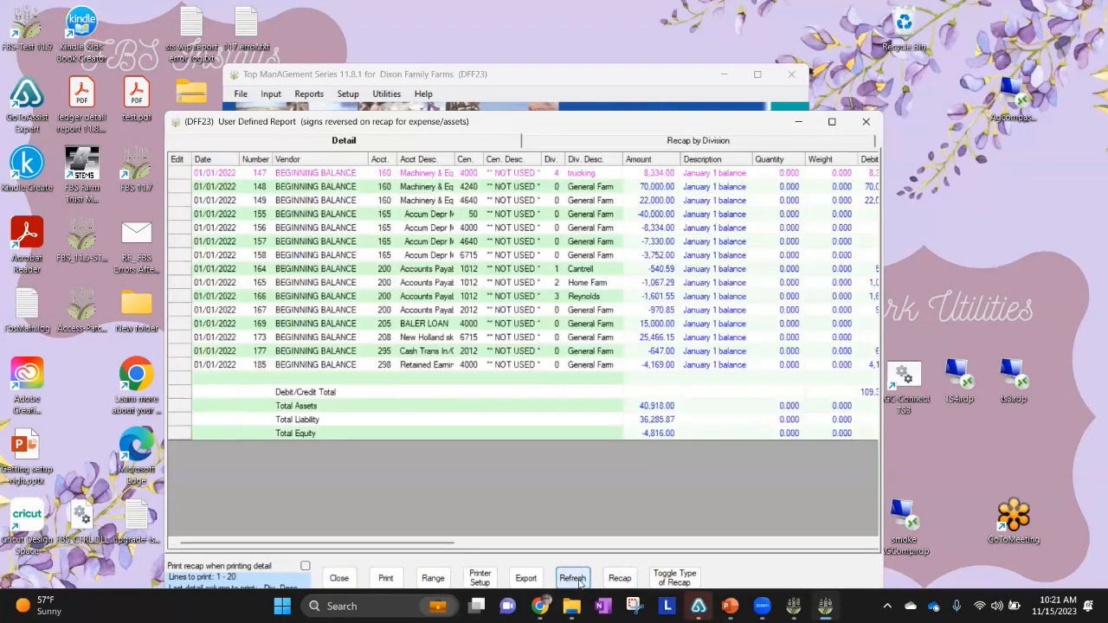
Close and rerun the User Defined Report to recheck the undefined entries, and exit the report list.
left_click(339, 577)
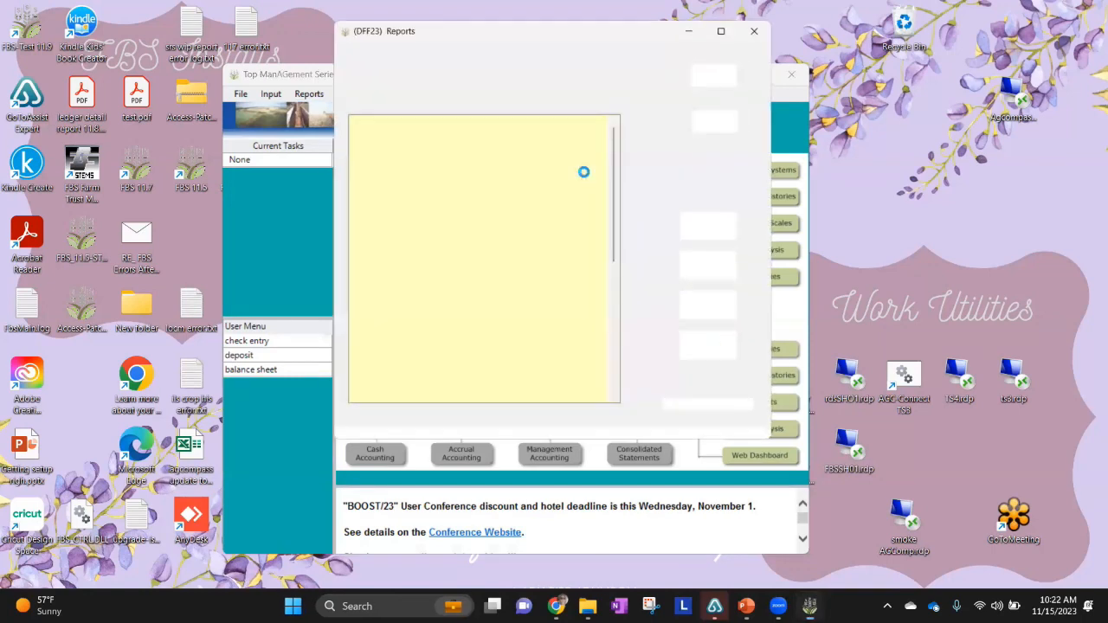
left_click(718, 72)
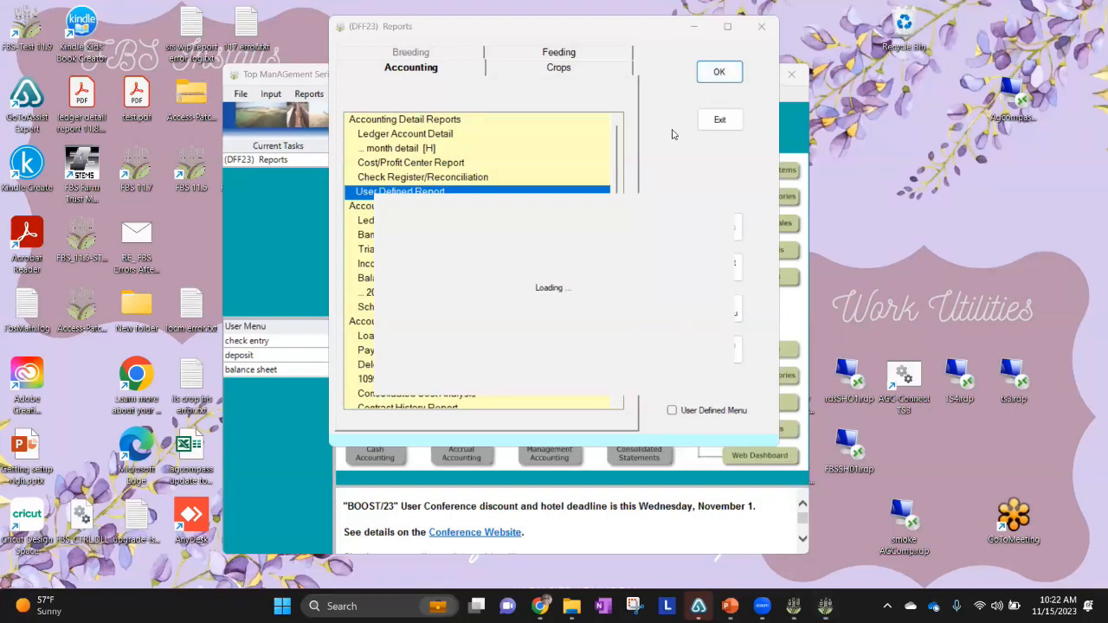
left_click(483, 331)
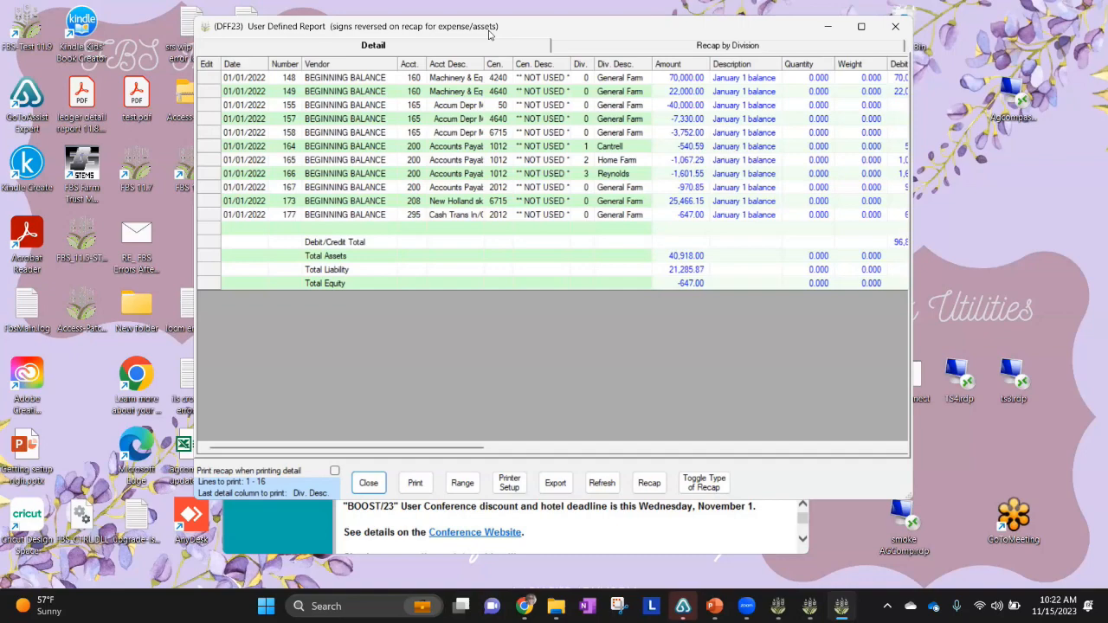
left_click(368, 482)
left_click(718, 117)
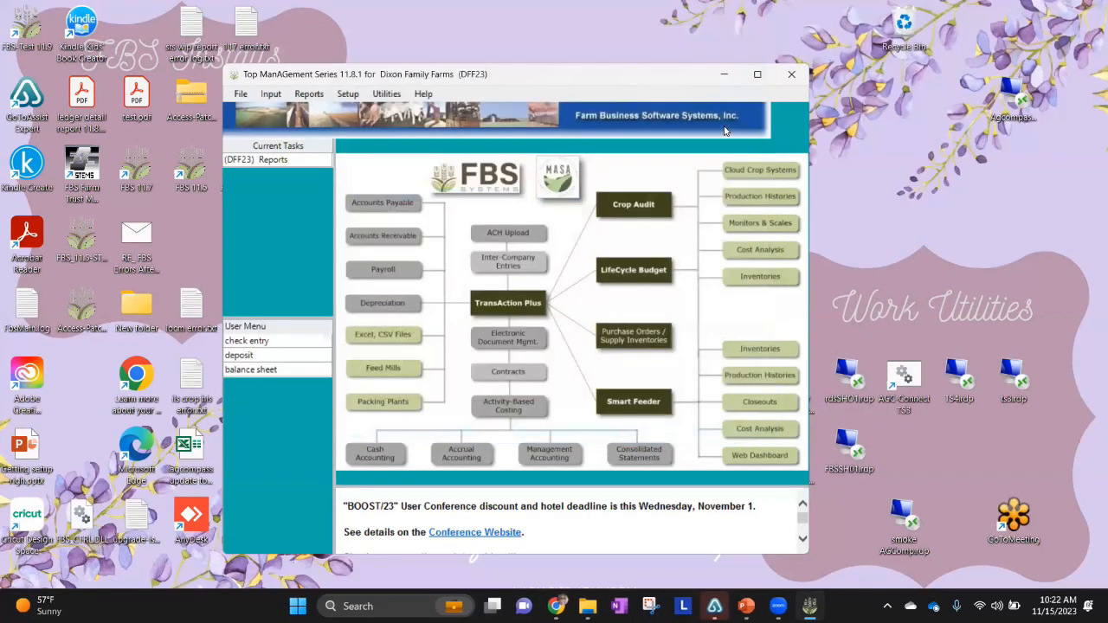
Recreate the January 1 beginning balances for Accounting only.
left_click(387, 93)
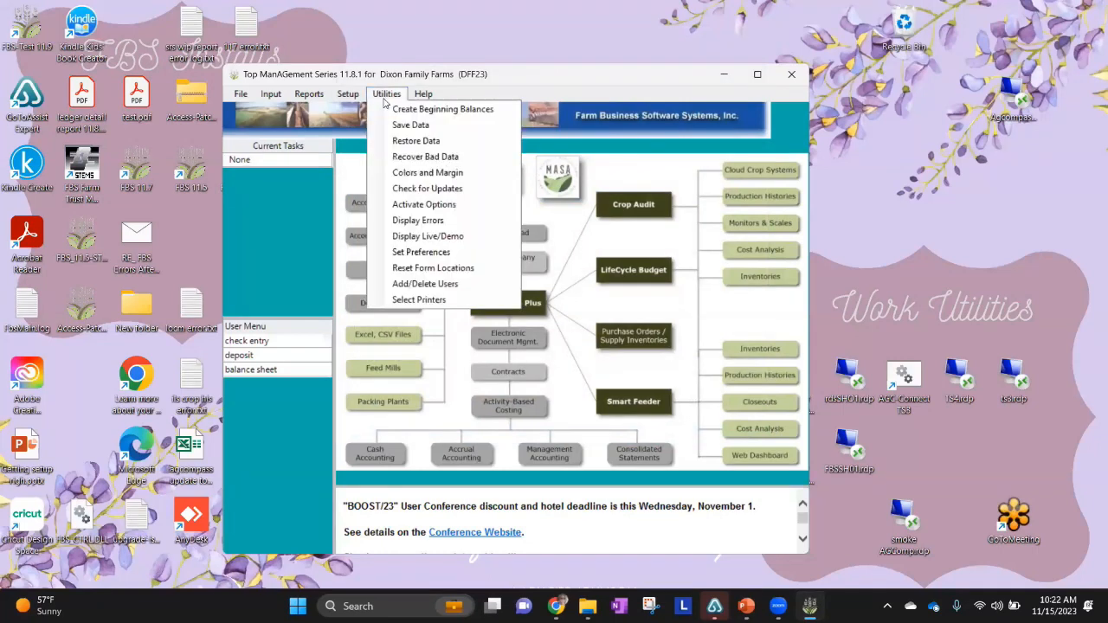
left_click(398, 110)
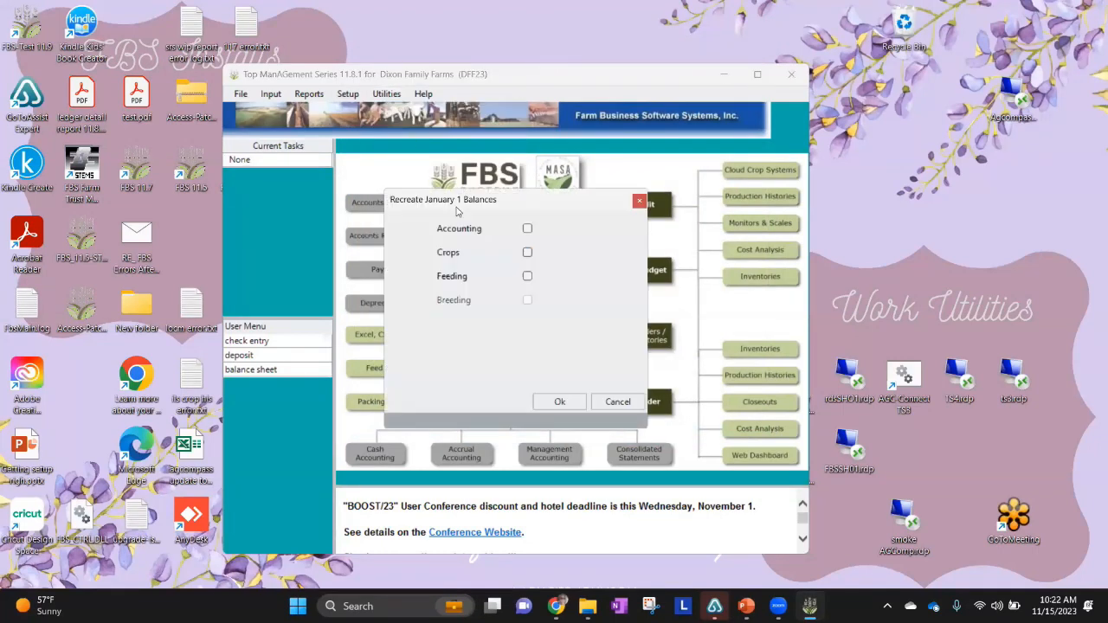
left_click(526, 229)
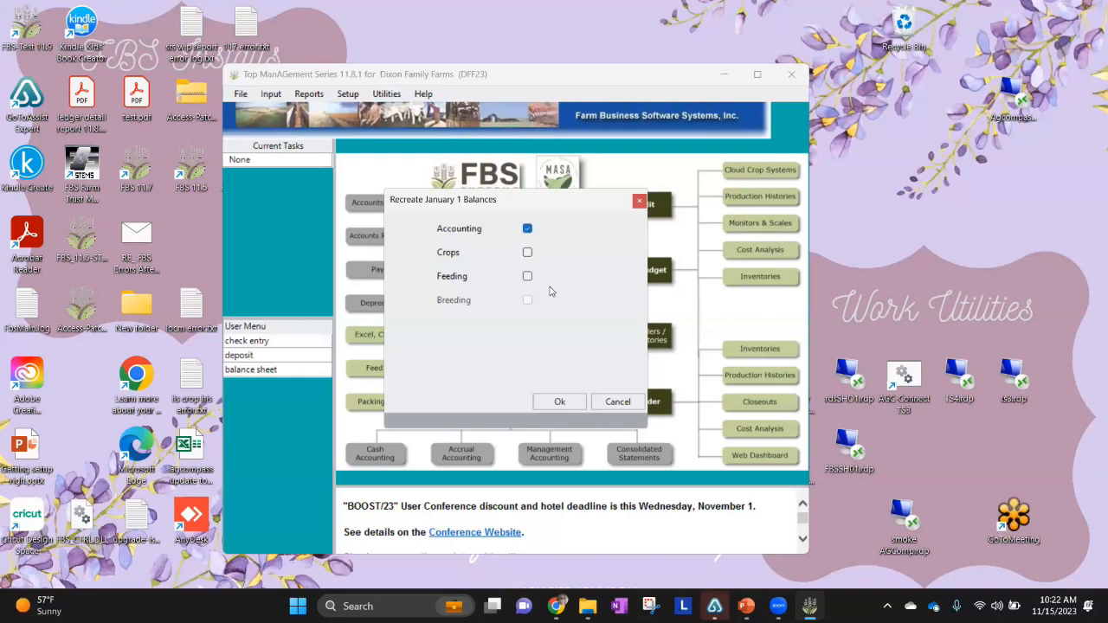
left_click(560, 402)
left_click(277, 196)
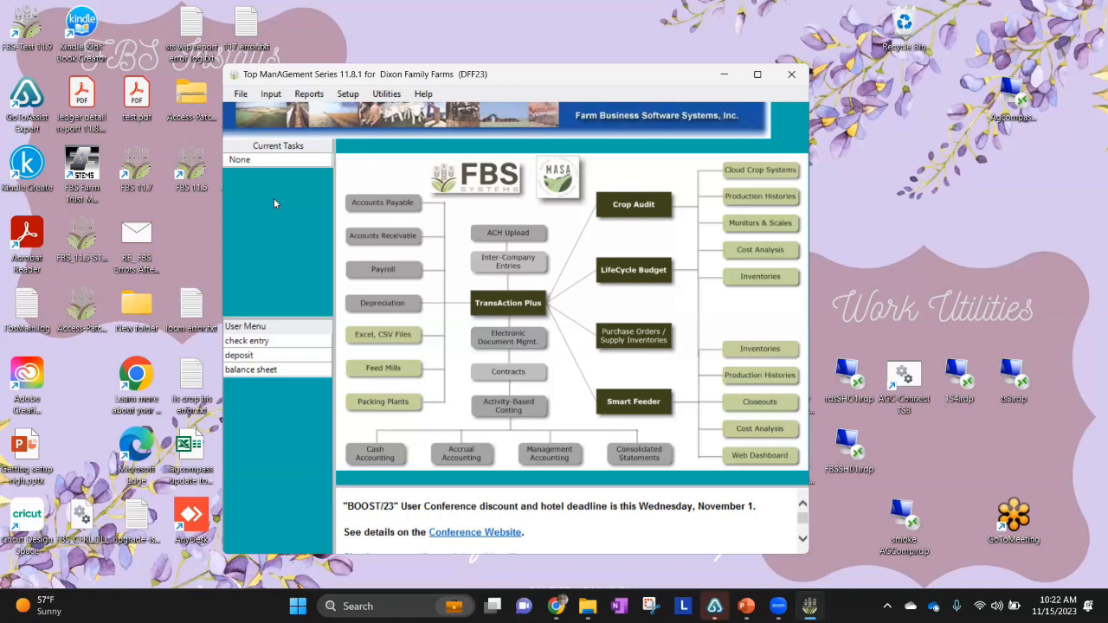
Switch to the "Getting setup righ.pptx" presentation in PowerPoint and show the Tips and tricks slide.
left_click(746, 606)
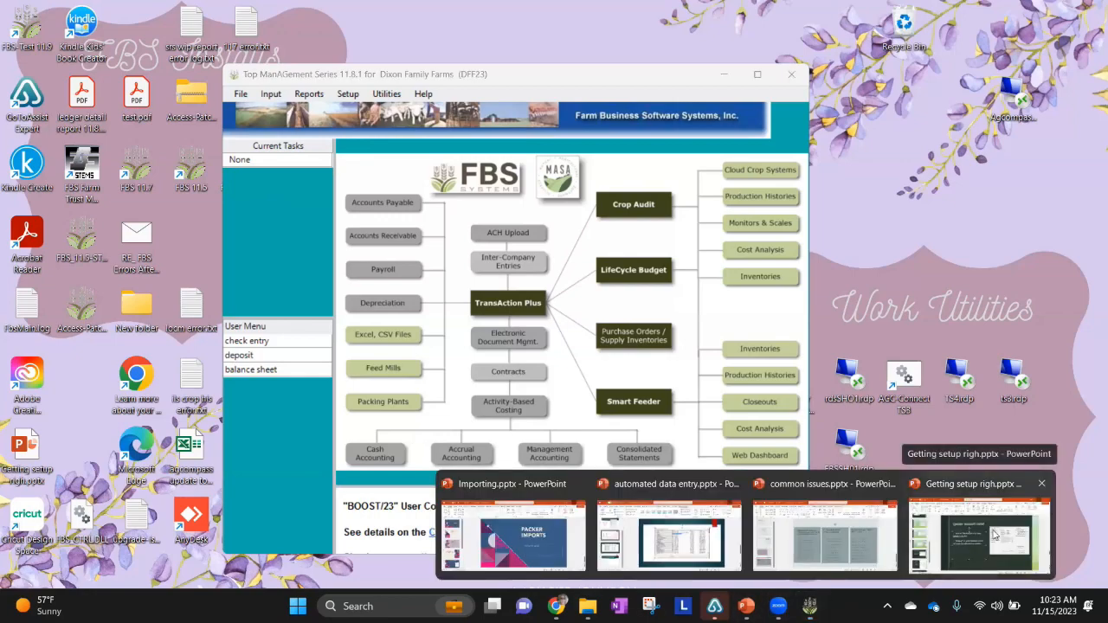
left_click(993, 533)
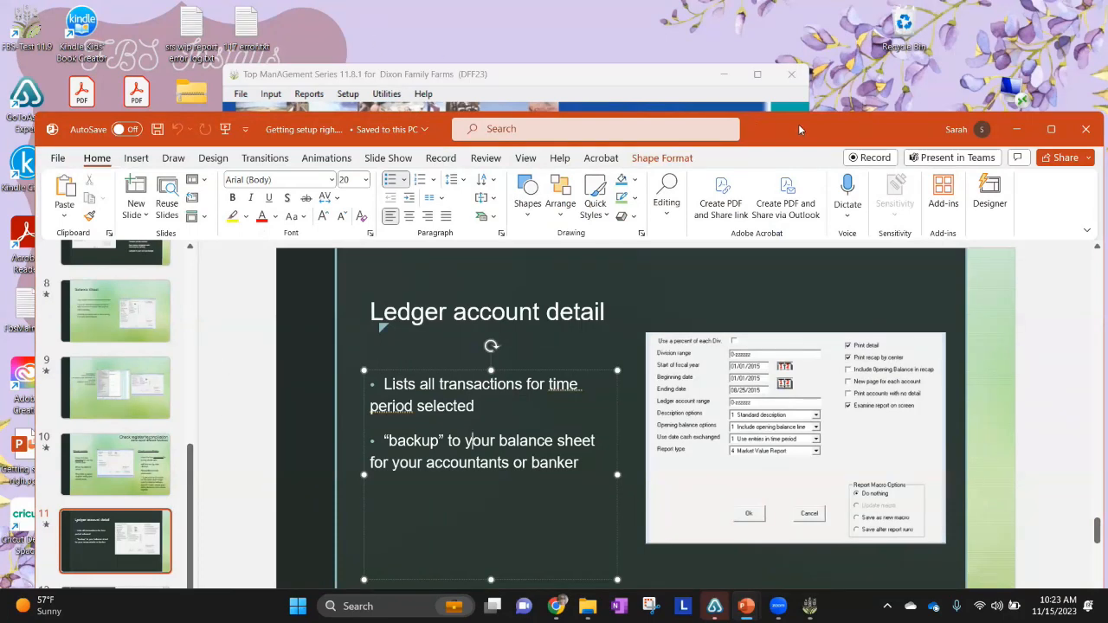
left_click_drag(798, 119, 793, 18)
left_click(97, 520)
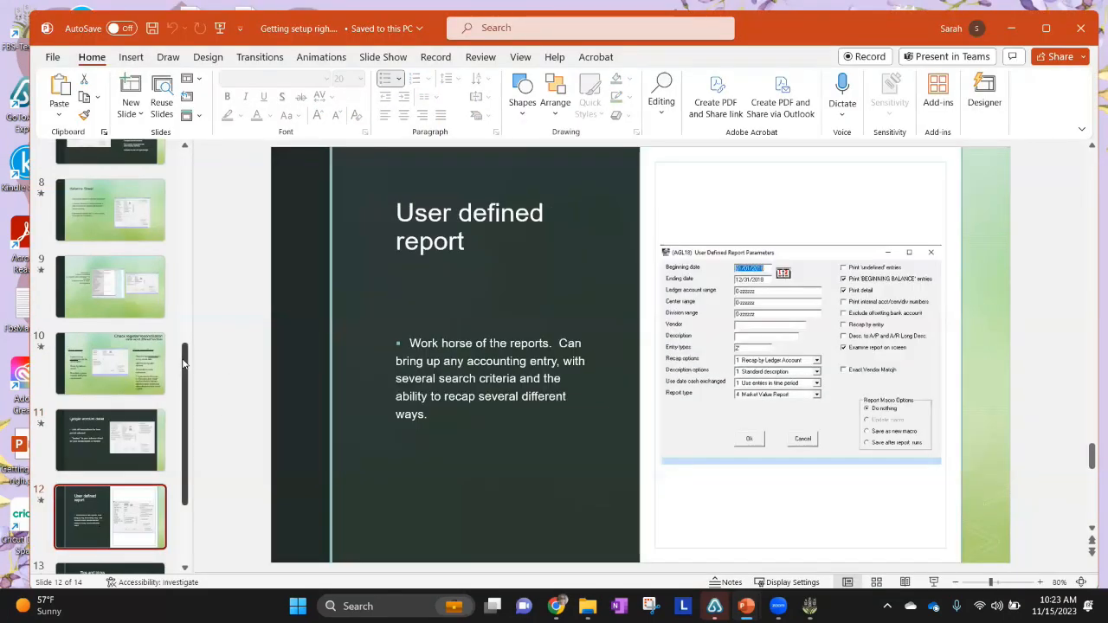
scroll(97, 520, "down", 3)
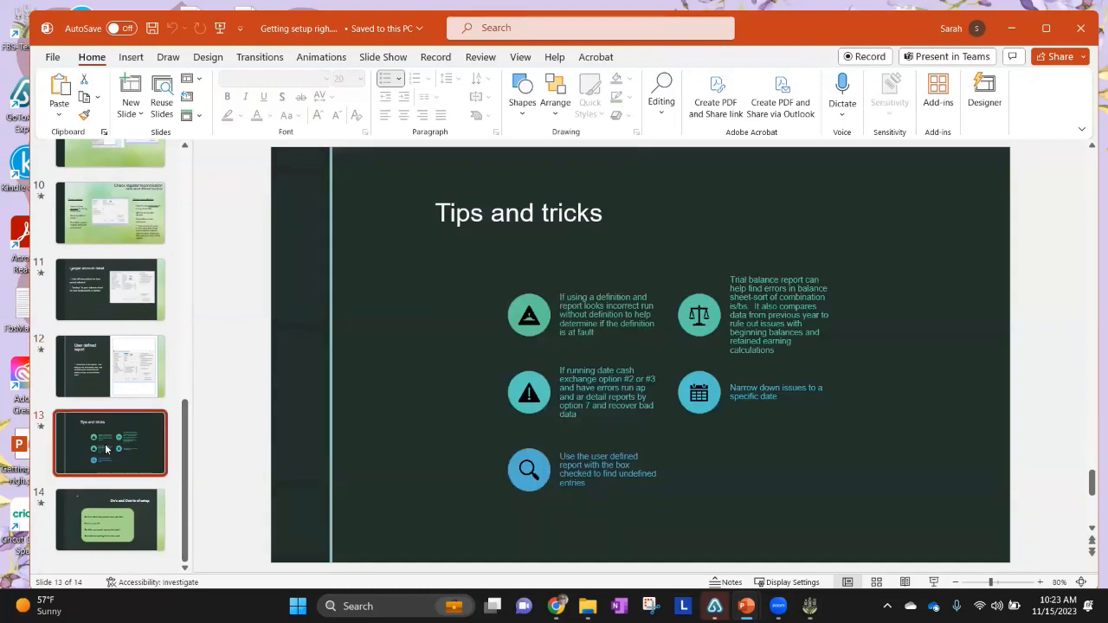